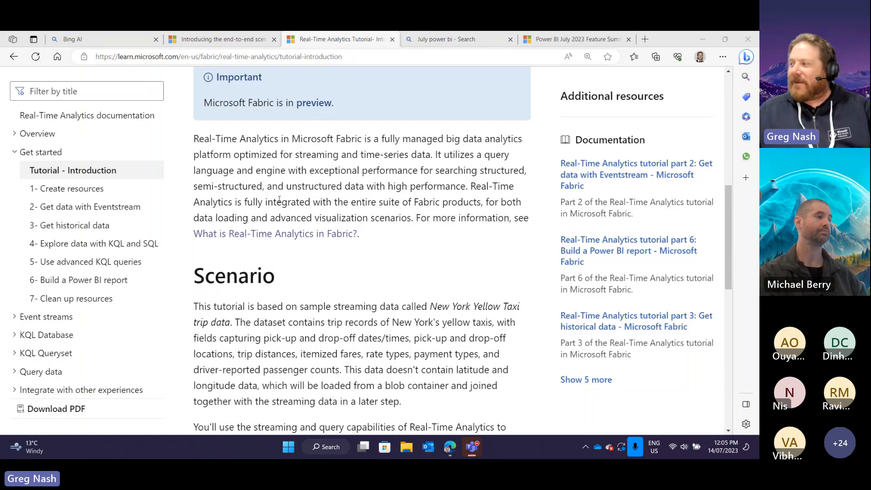
# Step: Review the tutorial's Scenario section, covering the New York Yellow Taxi trip data and the location data loaded from a blob container
pyautogui.scroll(-5, 484, 218)
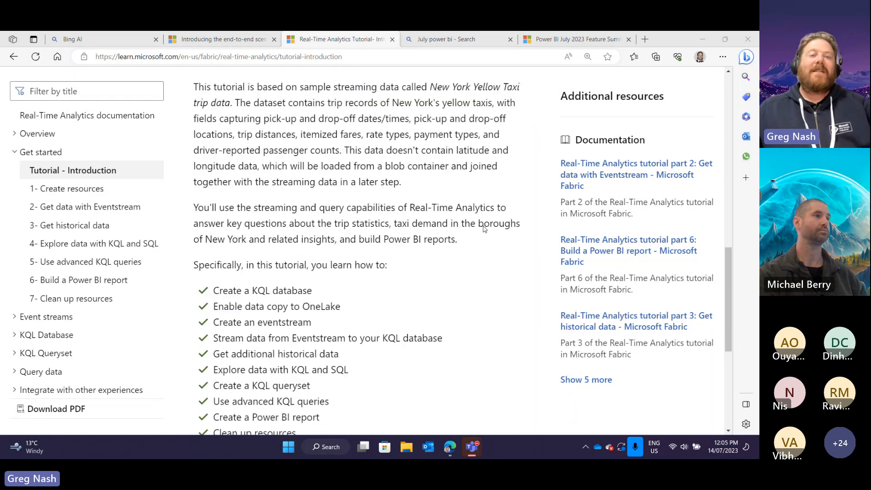
pyautogui.scroll(1, 484, 229)
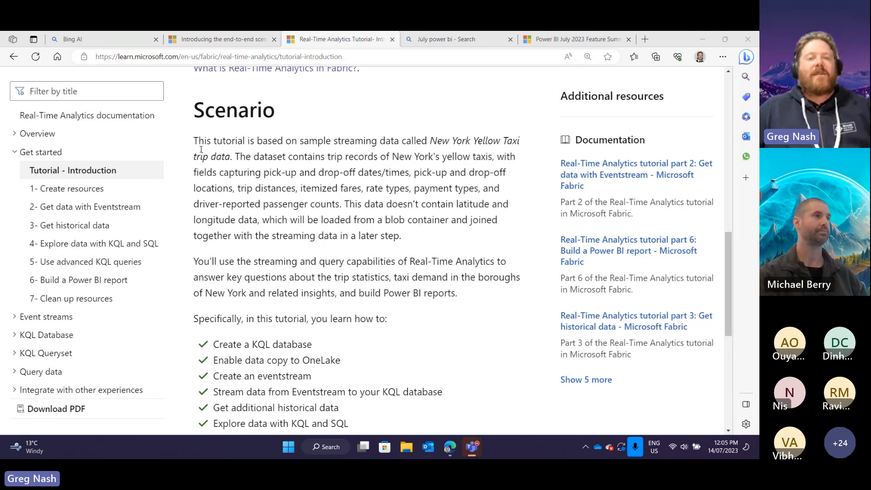
pyautogui.moveTo(194, 141); pyautogui.dragTo(233, 160)
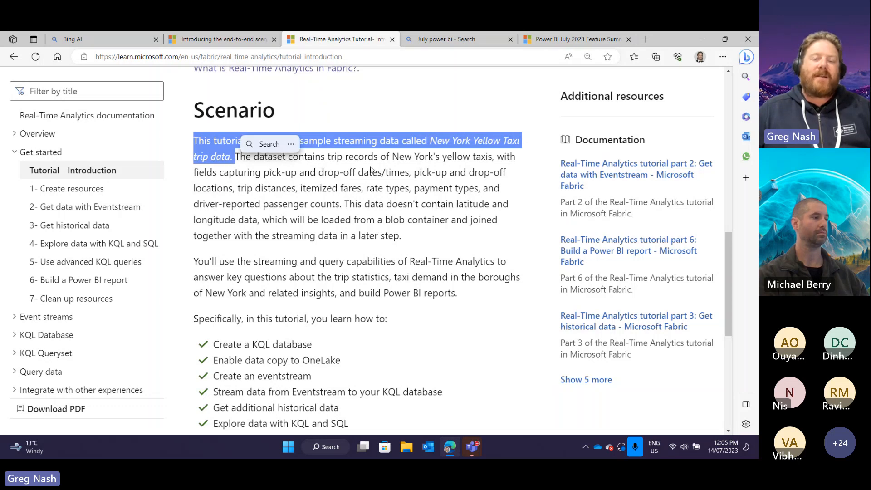
pyautogui.moveTo(390, 156); pyautogui.dragTo(501, 155)
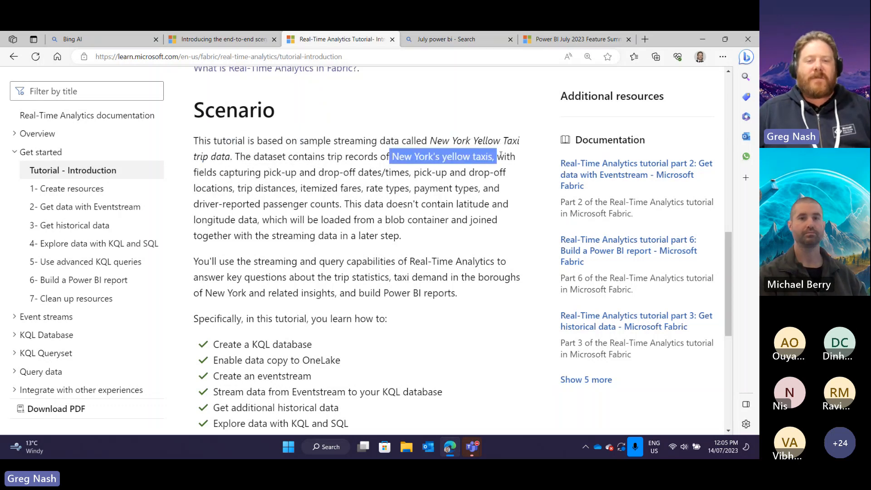
pyautogui.moveTo(391, 157); pyautogui.dragTo(486, 156)
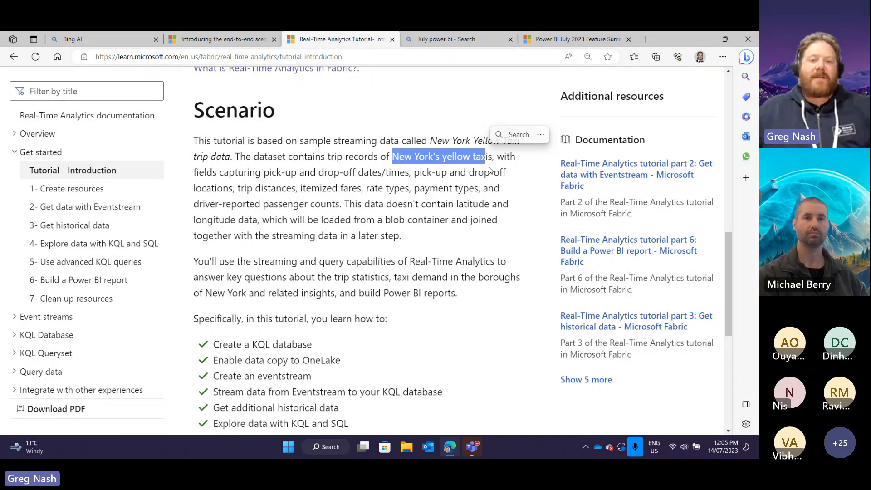
pyautogui.scroll(-1, 507, 237)
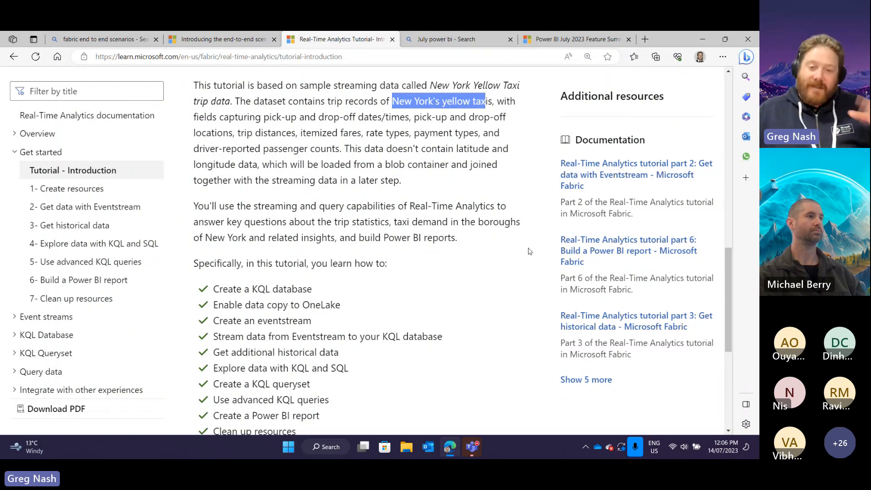
pyautogui.click(348, 150)
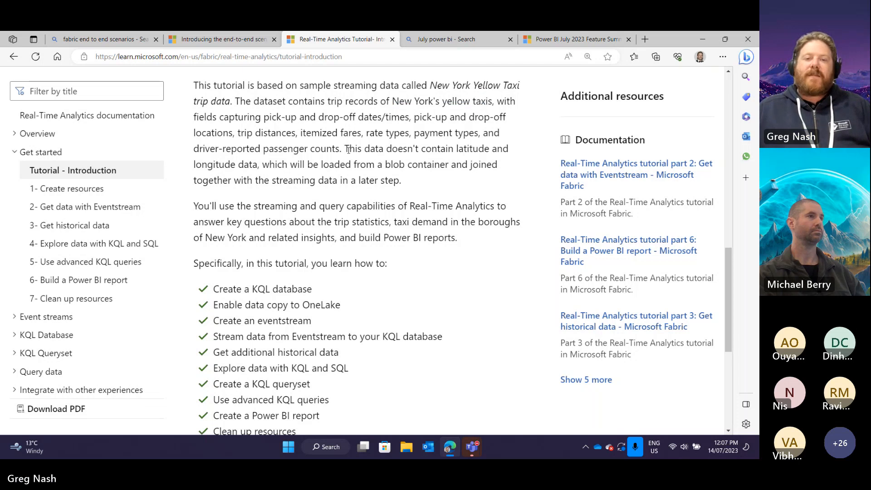
pyautogui.moveTo(348, 150); pyautogui.dragTo(481, 166)
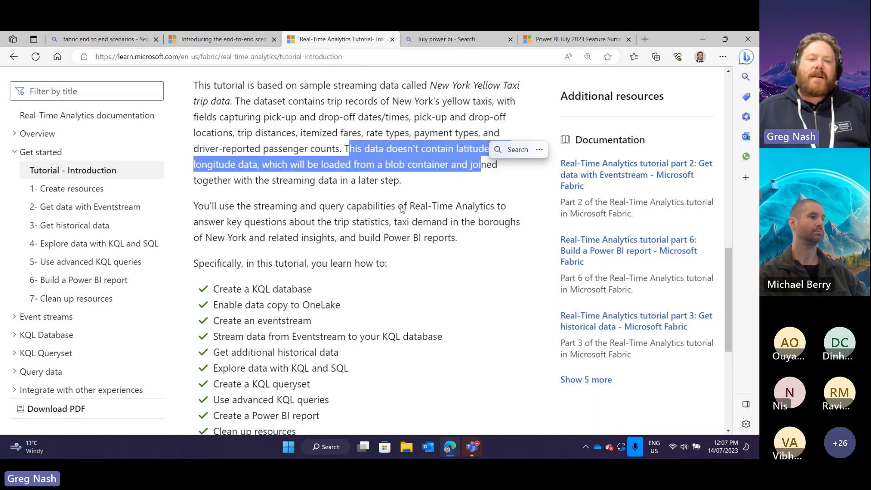
pyautogui.moveTo(282, 164); pyautogui.dragTo(427, 180)
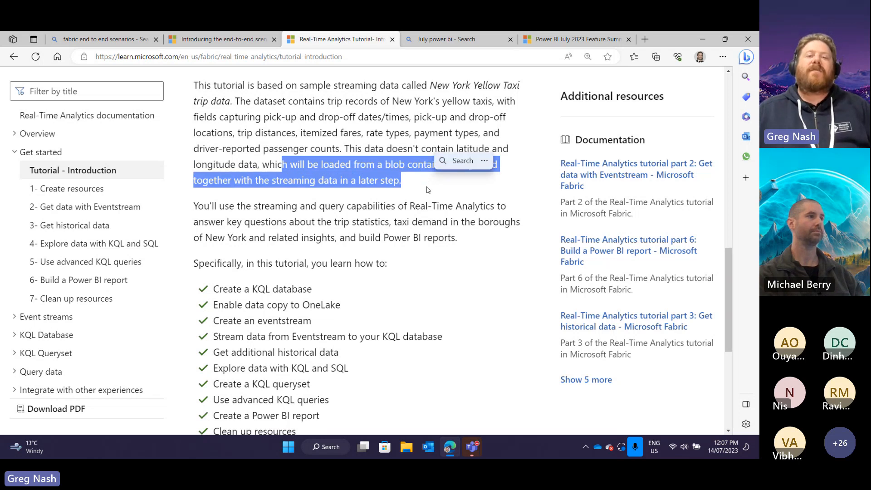
pyautogui.click(426, 190)
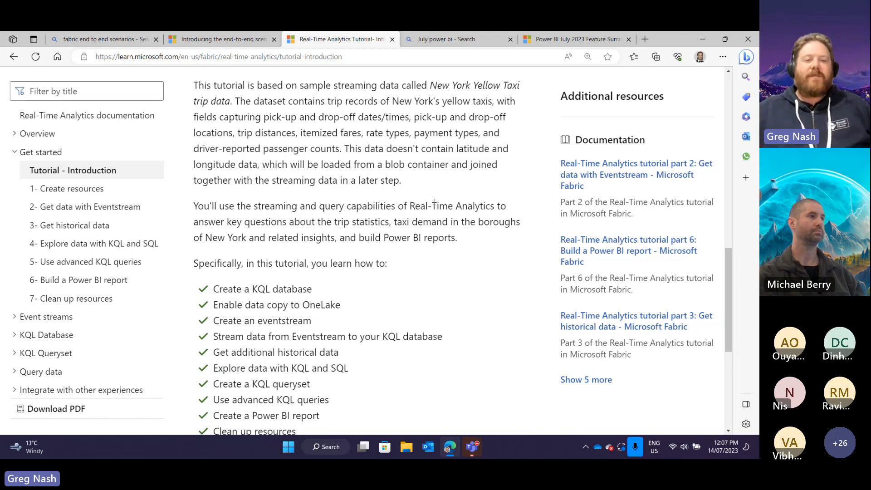
# Step: Review the list of what the tutorial teaches, from creating a KQL database through to cleaning up resources
pyautogui.scroll(-4, 417, 207)
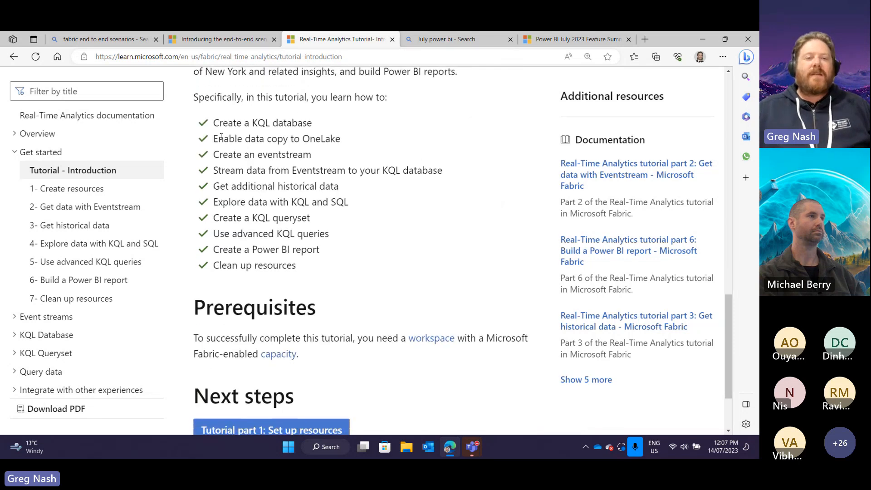
pyautogui.moveTo(212, 122); pyautogui.dragTo(414, 247)
pyautogui.moveTo(212, 123); pyautogui.dragTo(331, 161)
pyautogui.moveTo(275, 187); pyautogui.dragTo(468, 172)
pyautogui.click(372, 199)
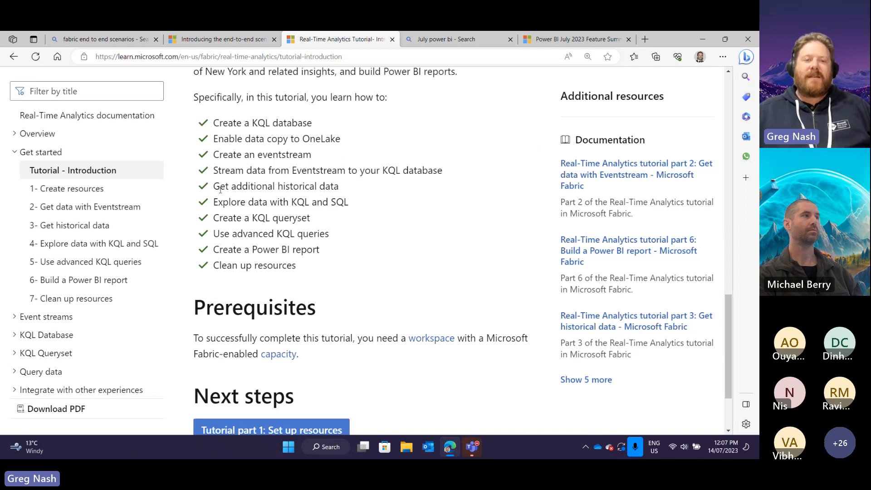
pyautogui.moveTo(214, 186); pyautogui.dragTo(370, 190)
pyautogui.click(375, 225)
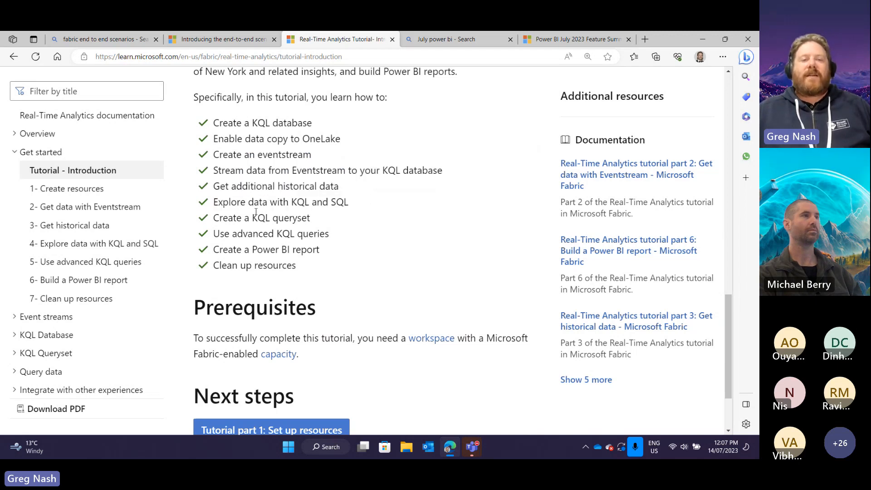
pyautogui.moveTo(219, 202); pyautogui.dragTo(437, 204)
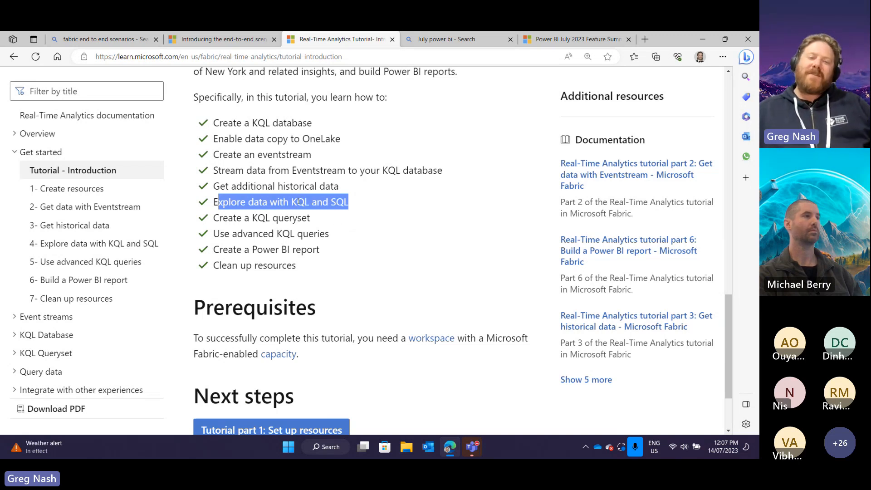
pyautogui.click(309, 202)
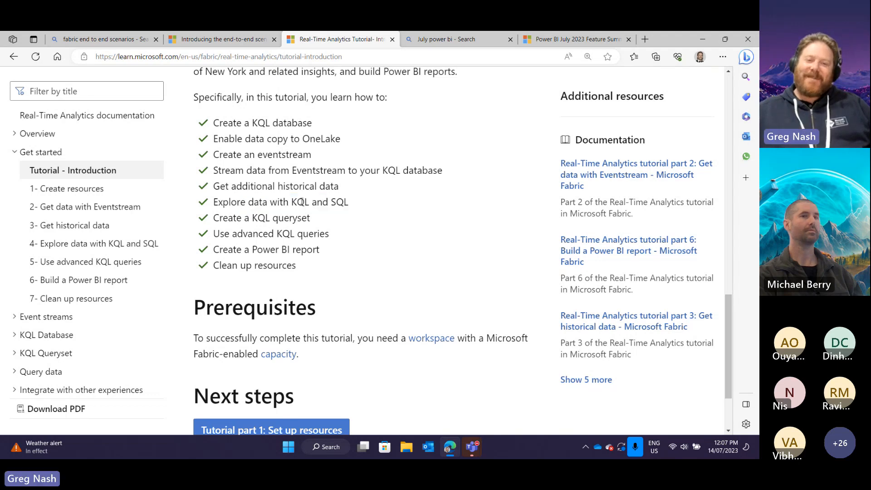
pyautogui.moveTo(297, 202); pyautogui.dragTo(309, 202)
pyautogui.click(356, 233)
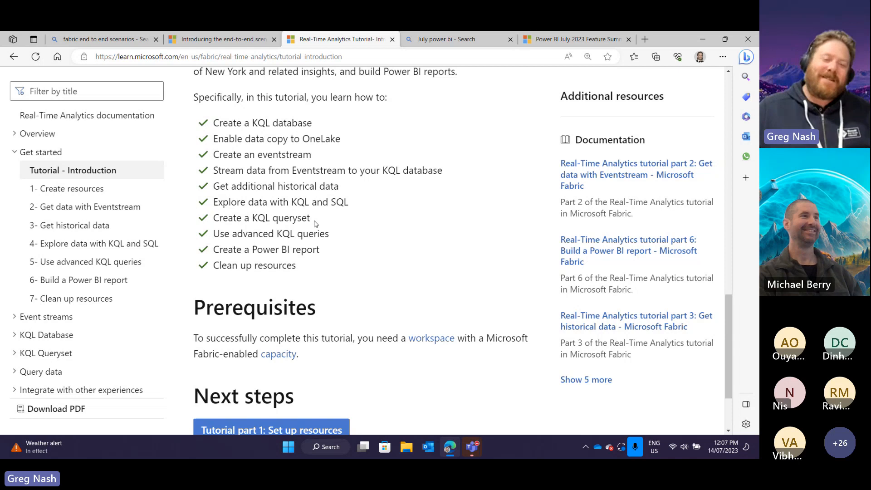
pyautogui.moveTo(212, 219); pyautogui.dragTo(334, 222)
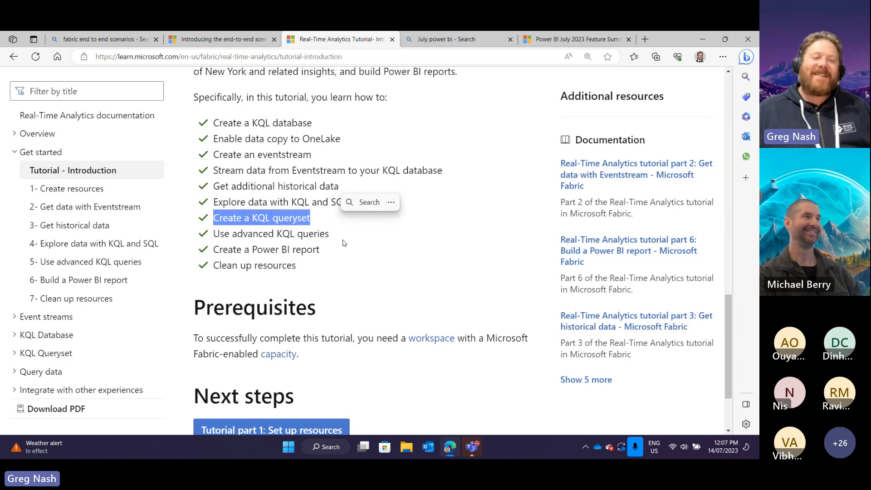
pyautogui.click(277, 234)
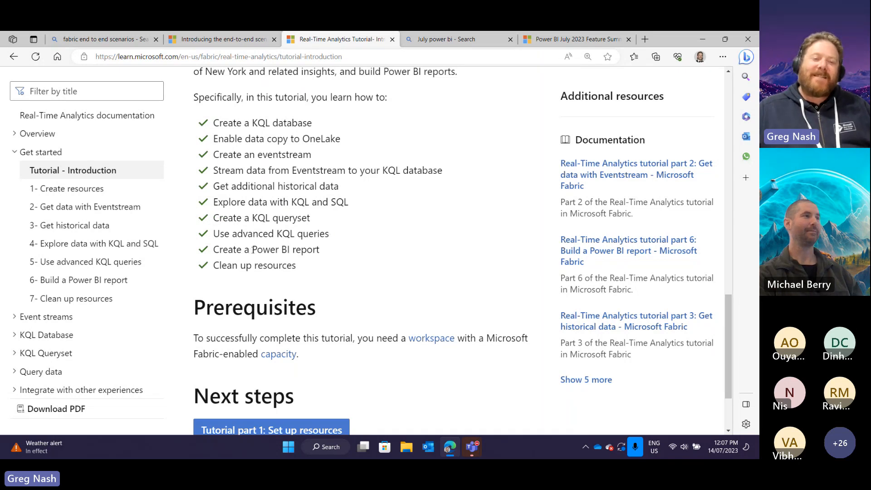
pyautogui.moveTo(253, 250); pyautogui.dragTo(219, 266)
pyautogui.click(346, 283)
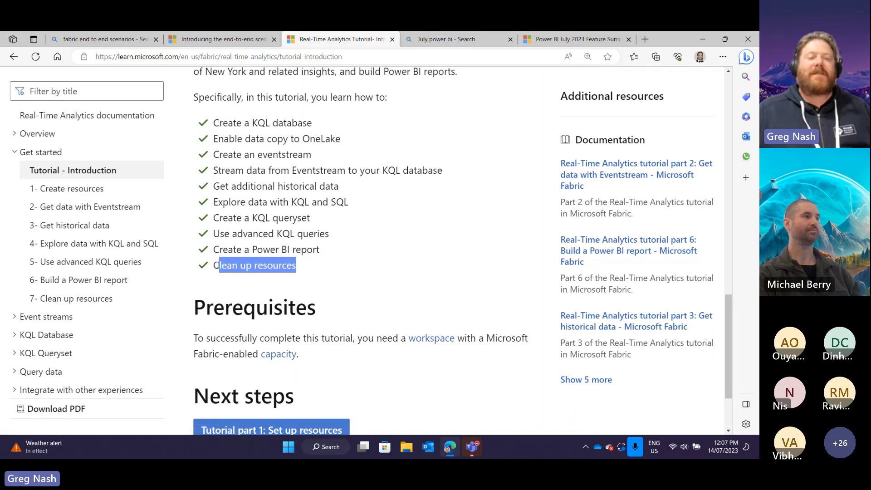
pyautogui.click(467, 299)
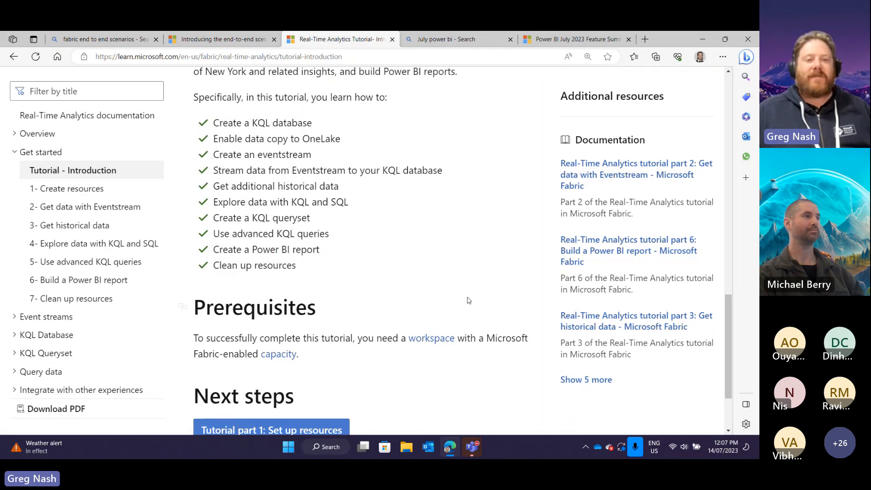
pyautogui.click(646, 39)
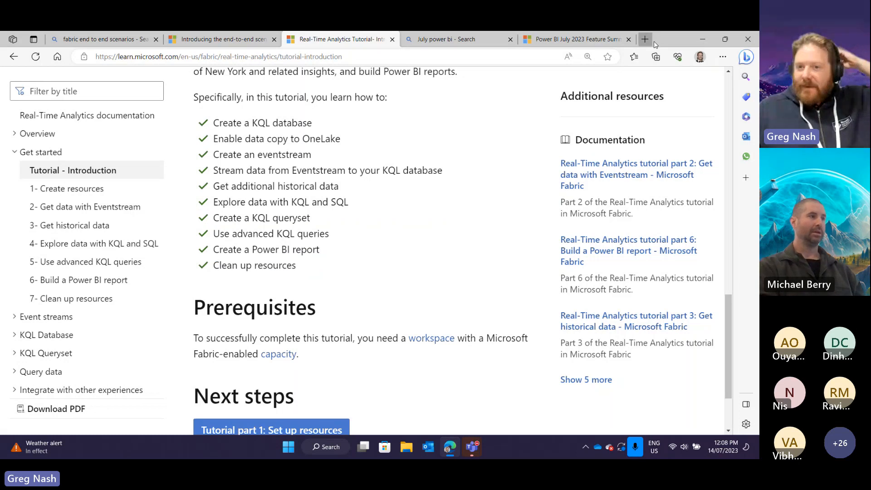
pyautogui.click(646, 39)
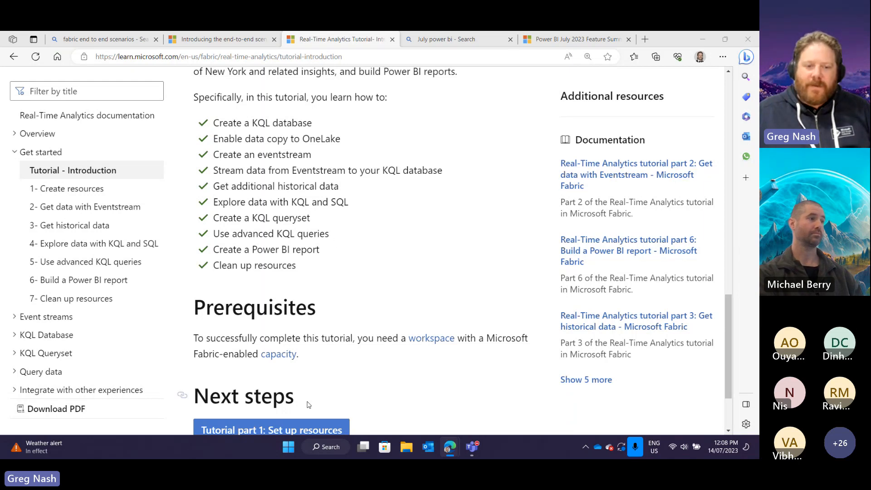
# Step: Open tutorial part 1 on setting up resources and read its Create a KQL database instructions
pyautogui.scroll(-1, 376, 334)
pyautogui.scroll(-2, 376, 334)
pyautogui.click(318, 330)
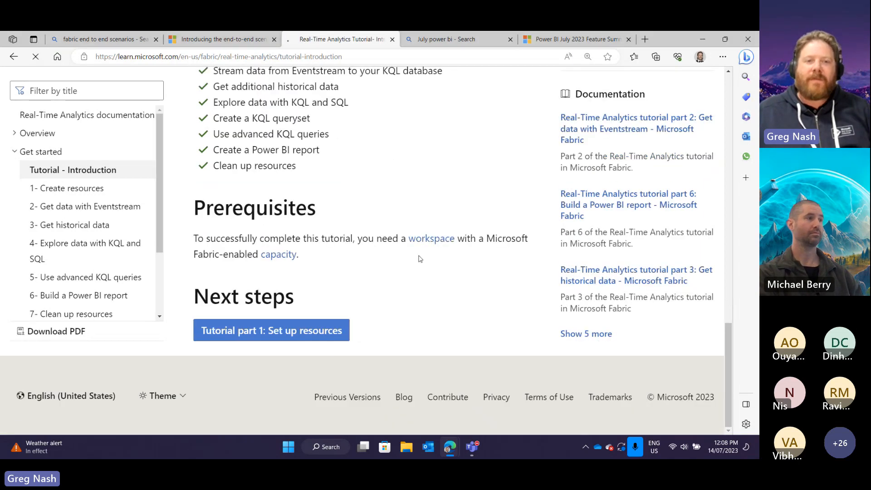
pyautogui.scroll(-5, 397, 267)
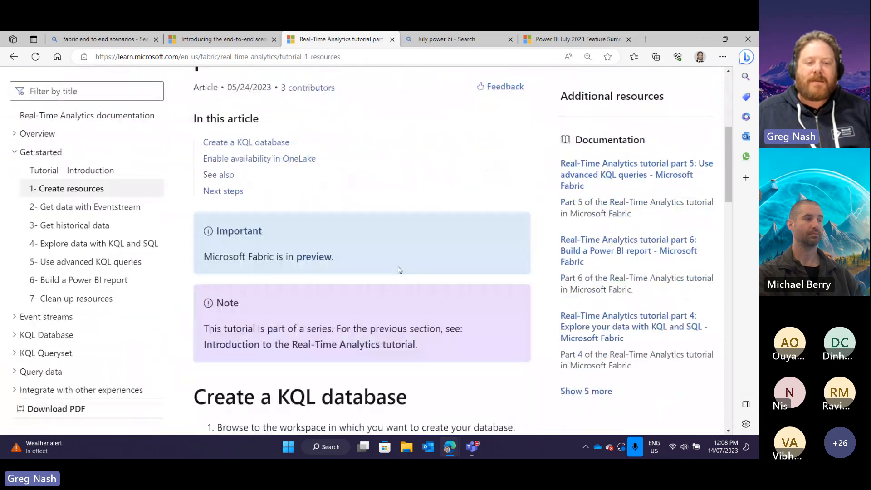
pyautogui.scroll(-2, 403, 271)
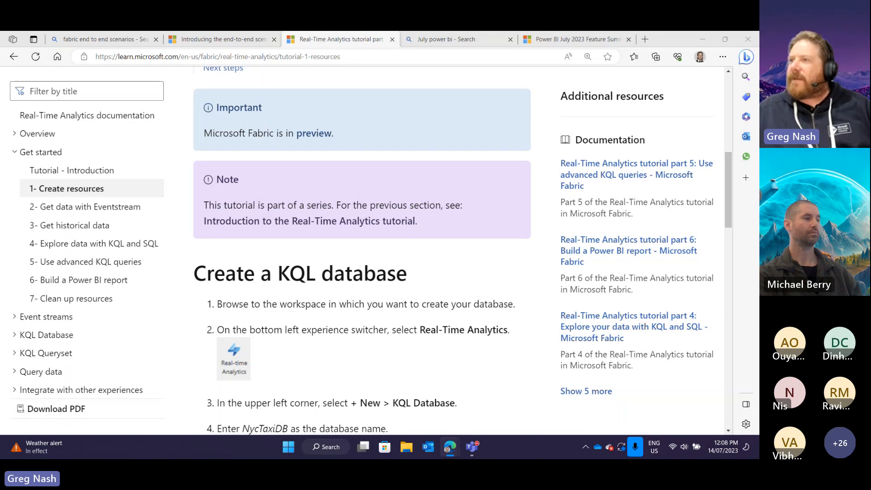
# Step: Switch to the Power BI window and create the workspace named KQL workspace with the Trial license mode
pyautogui.hotkey('alt', 'Tab')
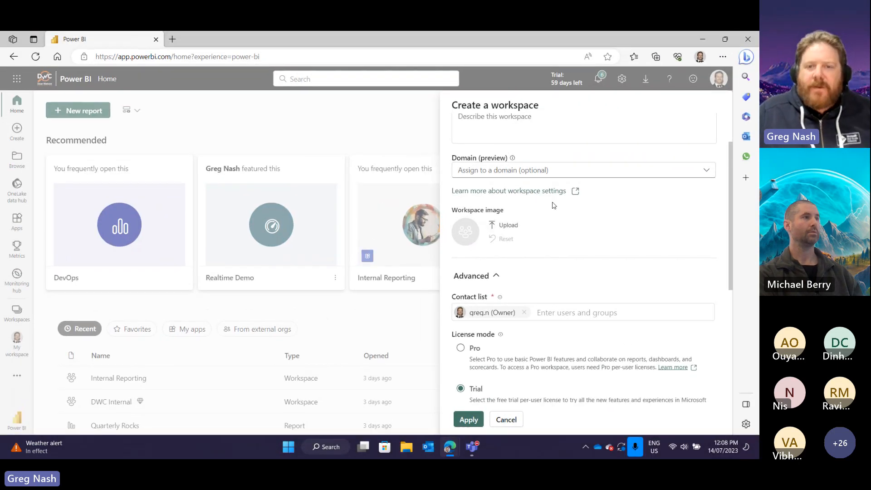
pyautogui.scroll(2, 554, 205)
pyautogui.moveTo(460, 144); pyautogui.dragTo(515, 141)
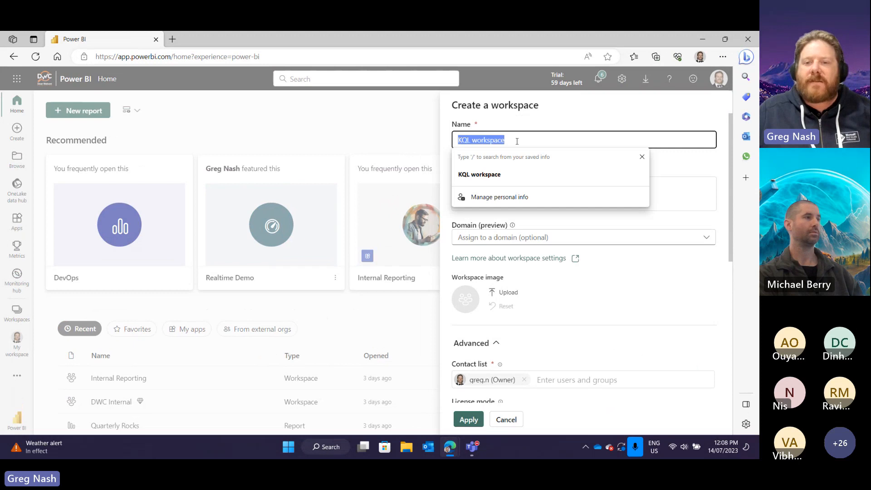
pyautogui.click(525, 137)
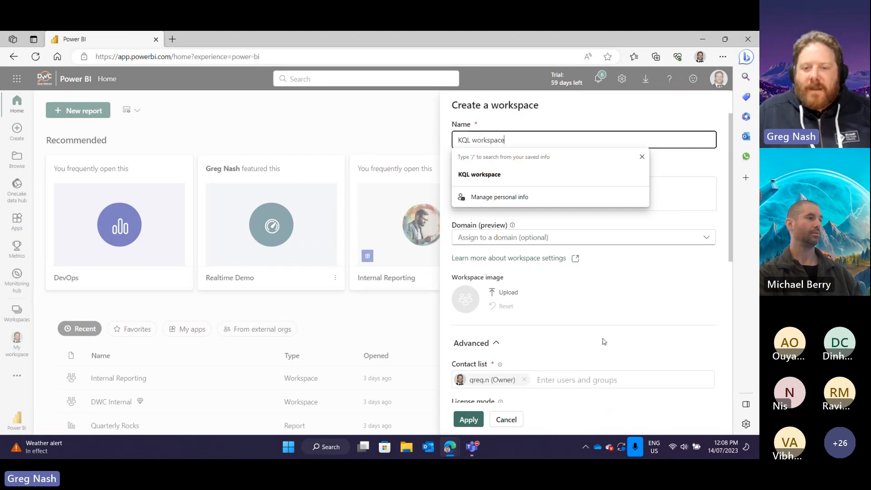
pyautogui.scroll(-2, 513, 340)
pyautogui.scroll(-4, 488, 371)
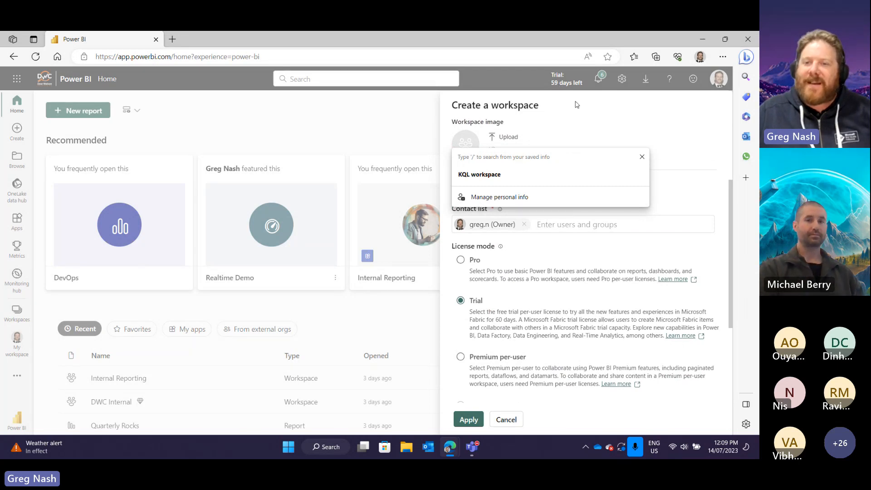
pyautogui.click(470, 419)
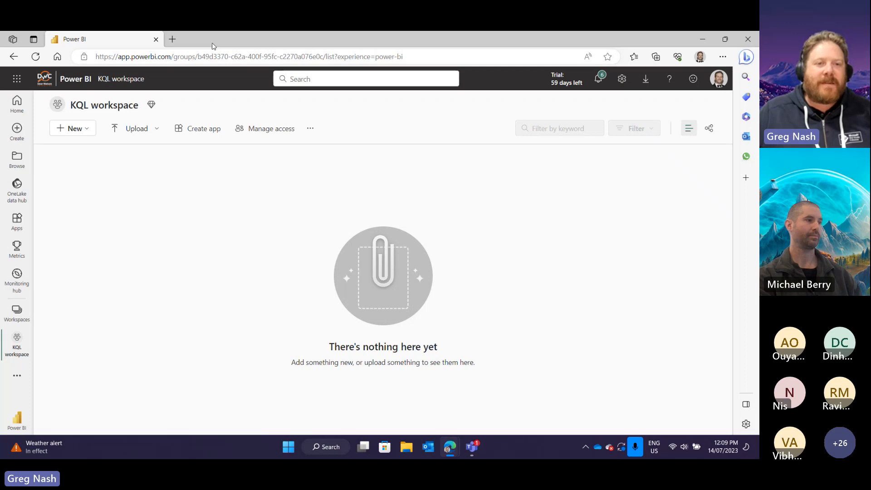
# Step: Move the tutorial browser window off this screen and maximize the Power BI window again
pyautogui.moveTo(213, 40); pyautogui.dragTo(217, 118)
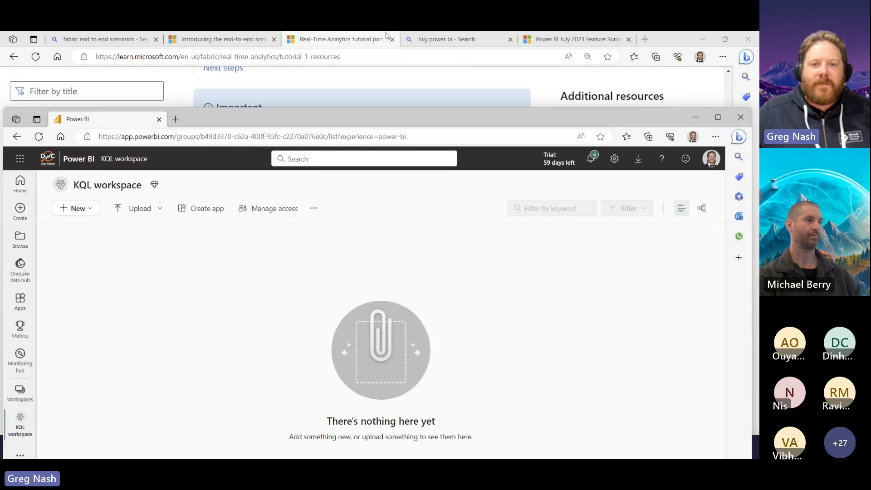
pyautogui.moveTo(680, 38); pyautogui.dragTo(739, 0)
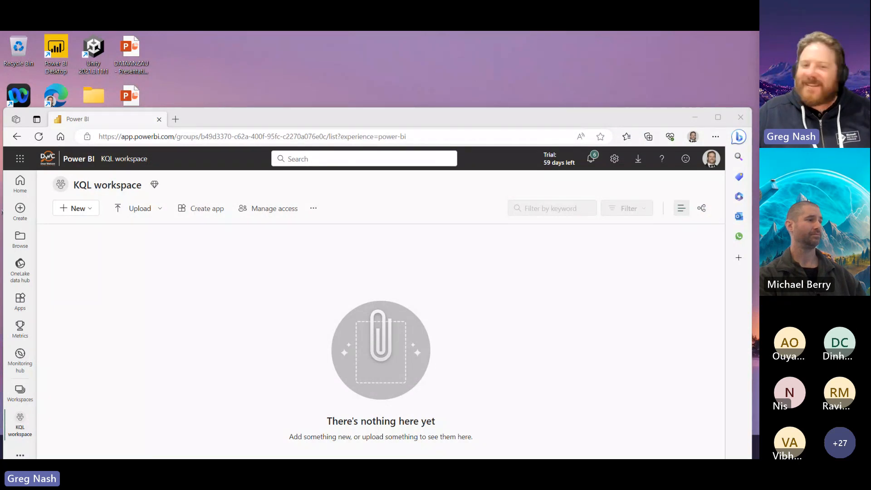
pyautogui.moveTo(326, 117); pyautogui.dragTo(315, 32)
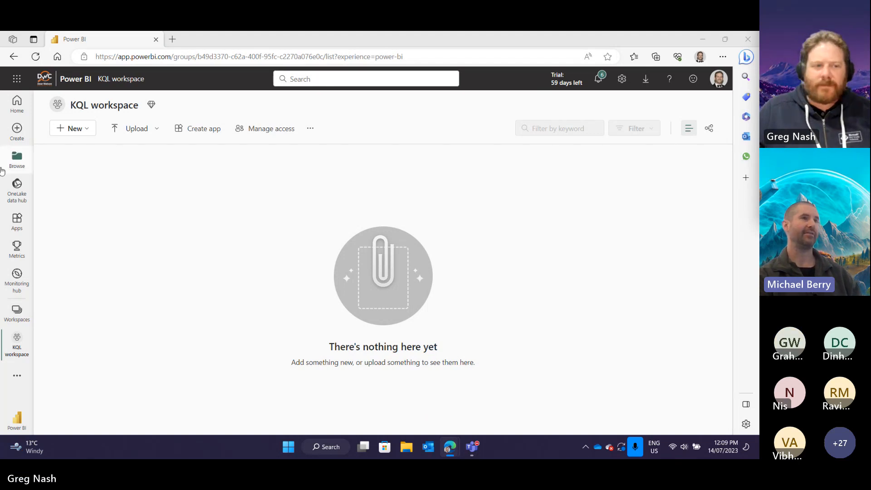
pyautogui.click(84, 128)
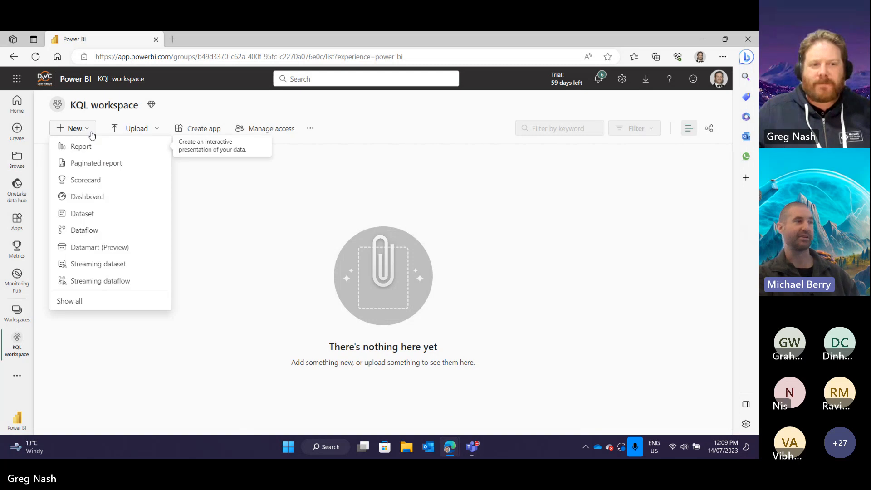
pyautogui.click(92, 135)
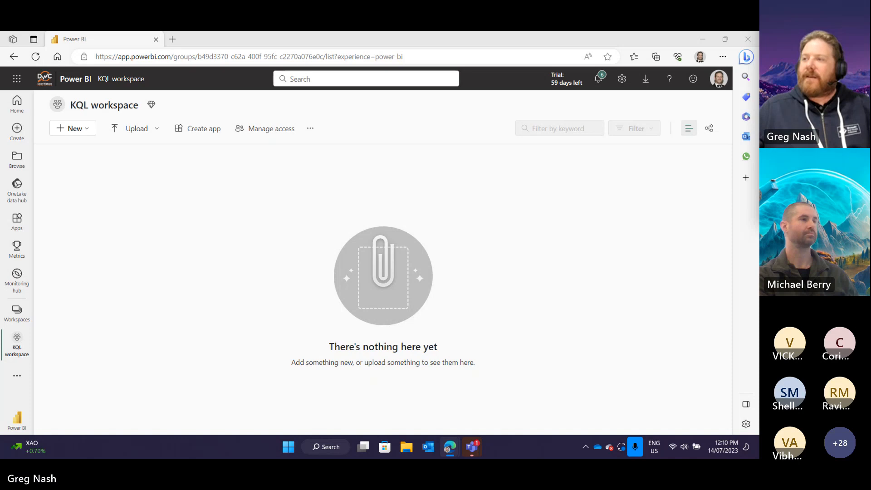
# Step: Switch from the Power BI experience to the Synapse Real-Time Analytics experience
pyautogui.click(18, 376)
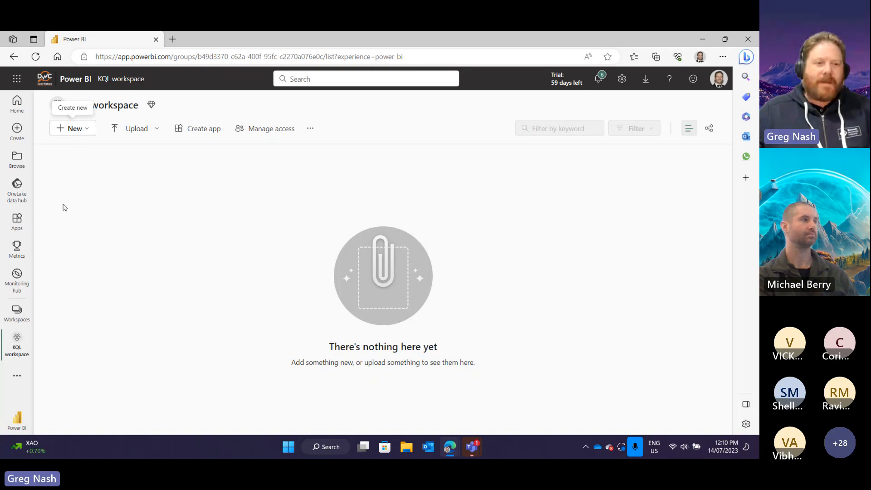
pyautogui.click(16, 421)
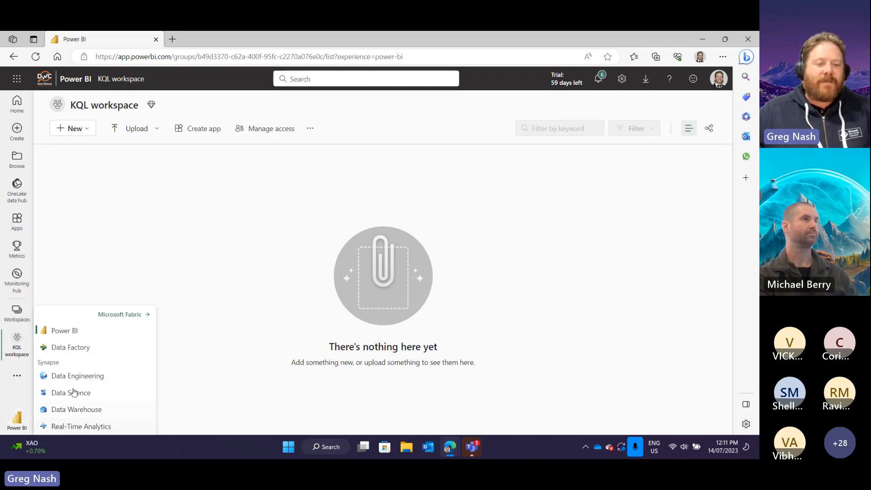
pyautogui.click(62, 433)
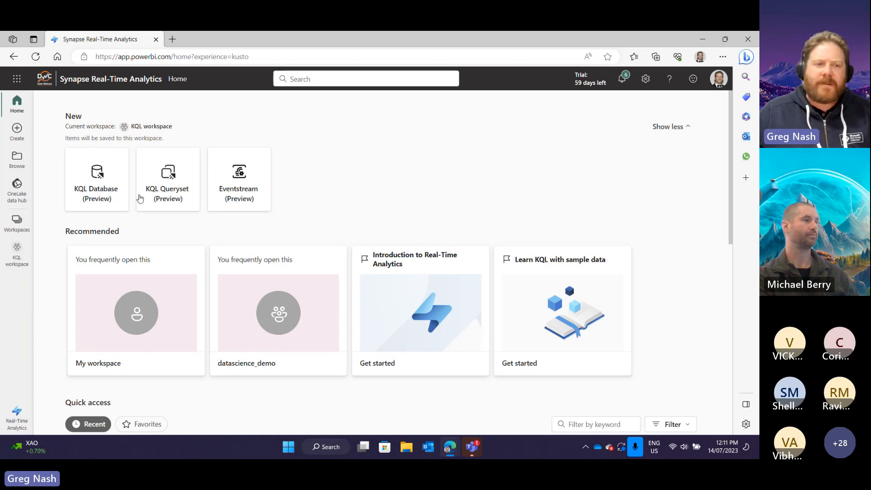
# Step: Create a KQL database named NycTaxiDB in the KQL workspace
pyautogui.click(105, 184)
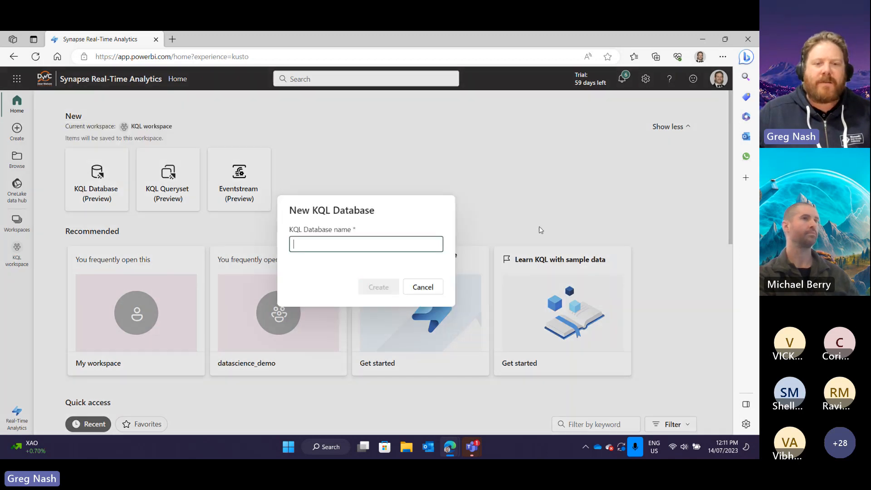
pyautogui.write('Ny')
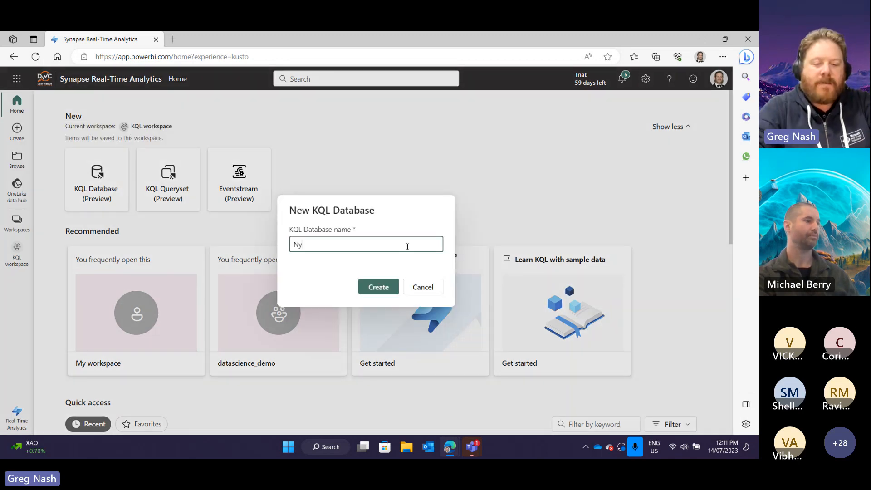
pyautogui.write('cTaxi')
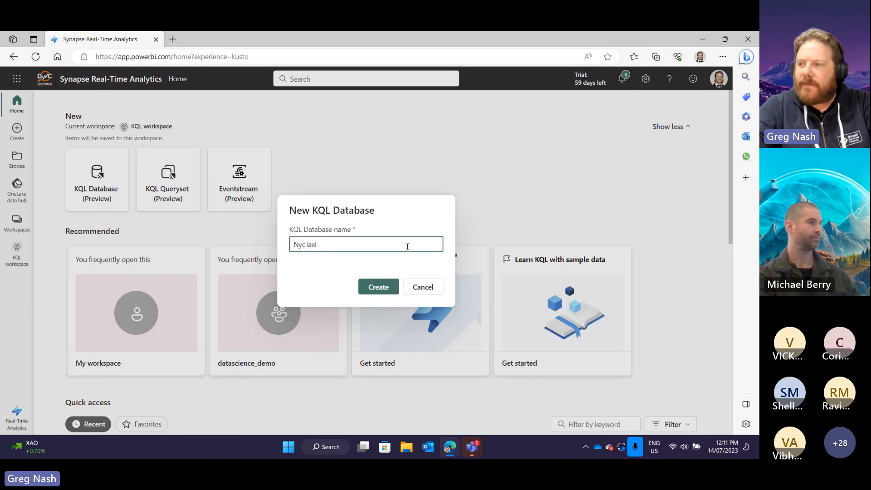
pyautogui.write('DB')
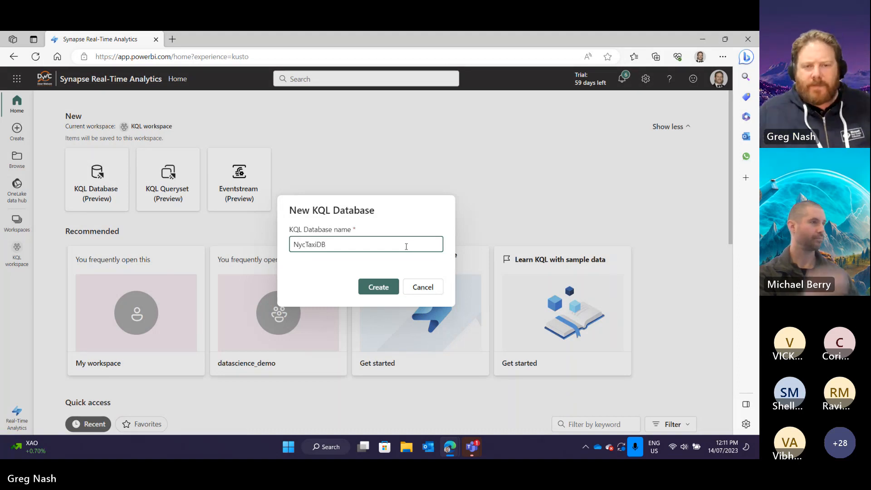
pyautogui.click(371, 290)
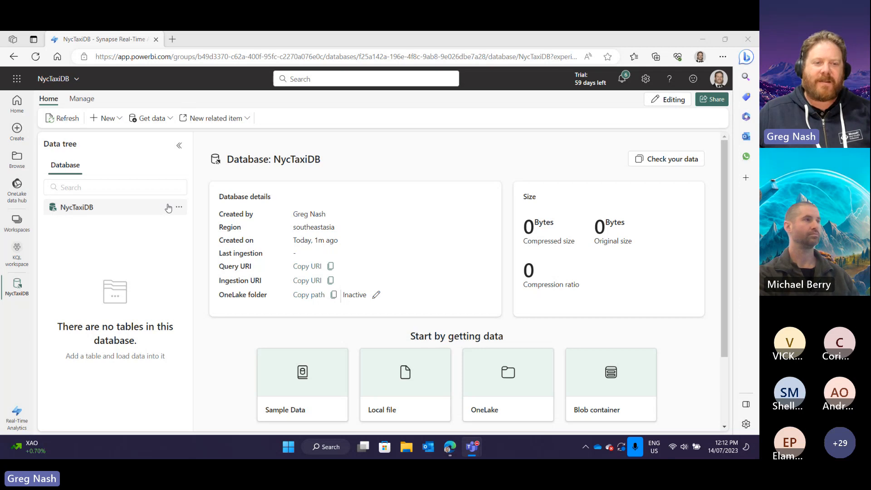
# Step: Open the settings for NycTaxiDB's data availability in OneLake from the database details
pyautogui.click(63, 211)
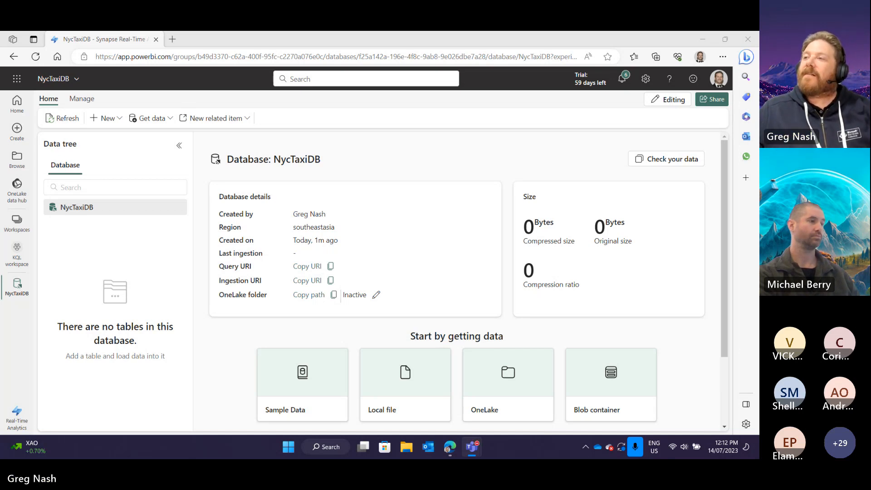
pyautogui.click(95, 214)
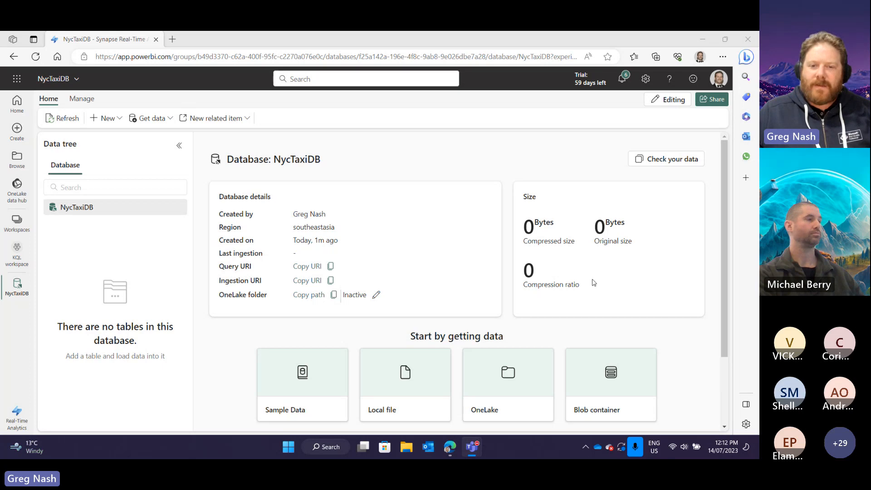
pyautogui.click(376, 295)
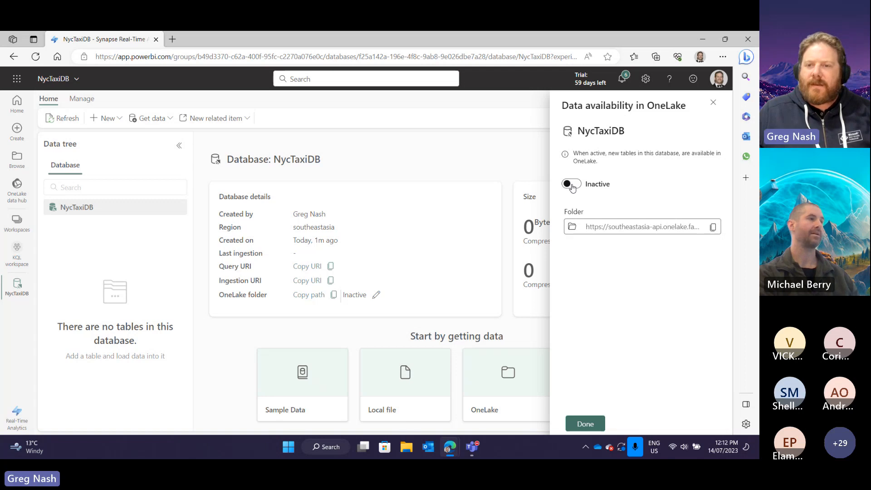
pyautogui.moveTo(569, 105); pyautogui.dragTo(675, 107)
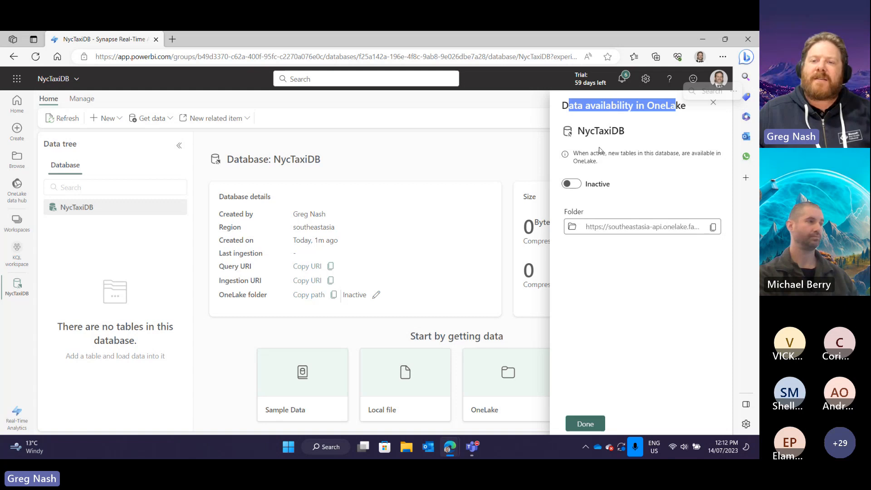
# Step: Switch to File Explorer to view the workspace folders in OneLake, and move its window aside
pyautogui.click(412, 451)
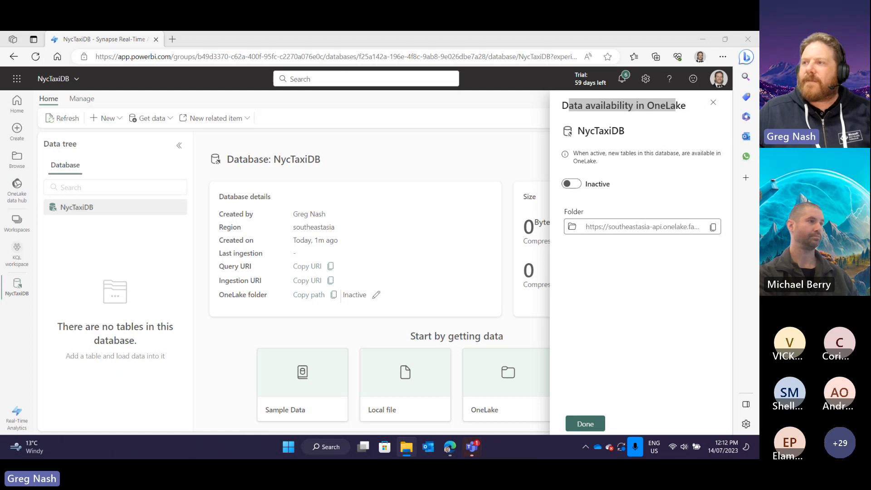
pyautogui.moveTo(752, 32); pyautogui.dragTo(388, 121)
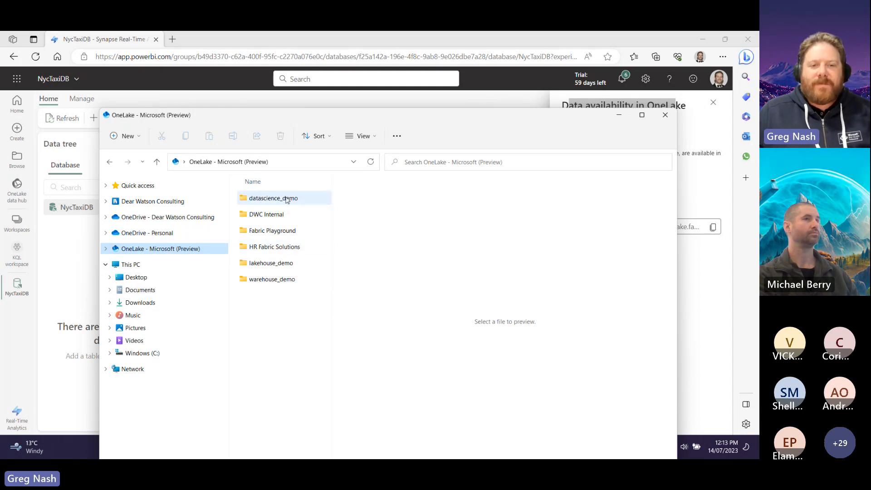
pyautogui.moveTo(370, 116); pyautogui.dragTo(168, 175)
# Step: Set the OneLake data availability of NycTaxiDB to Active and apply it
pyautogui.click(574, 185)
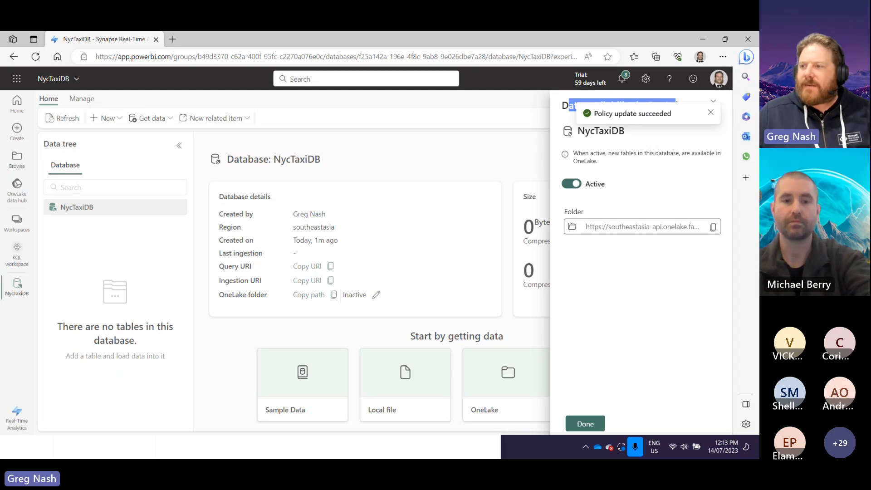
pyautogui.click(585, 424)
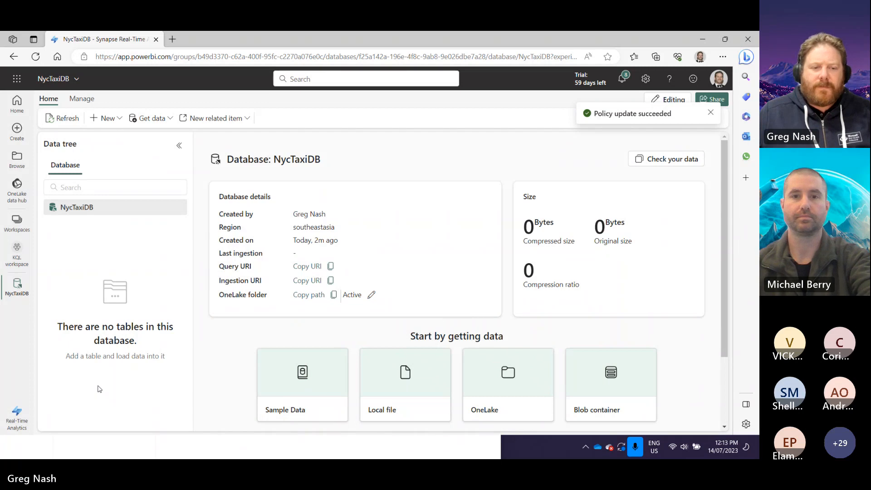
# Step: Check the OneLake workspace folders in File Explorer again and minimize its window
pyautogui.hotkey('alt', 'Tab')
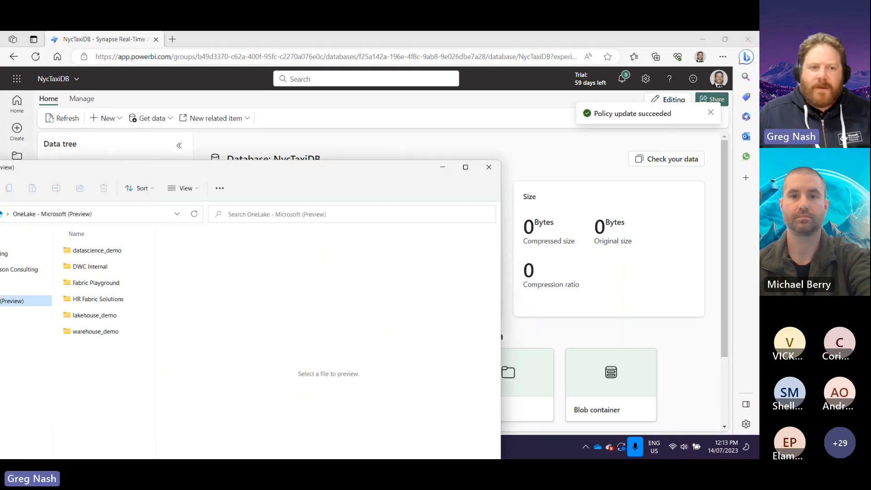
pyautogui.moveTo(138, 175); pyautogui.dragTo(247, 171)
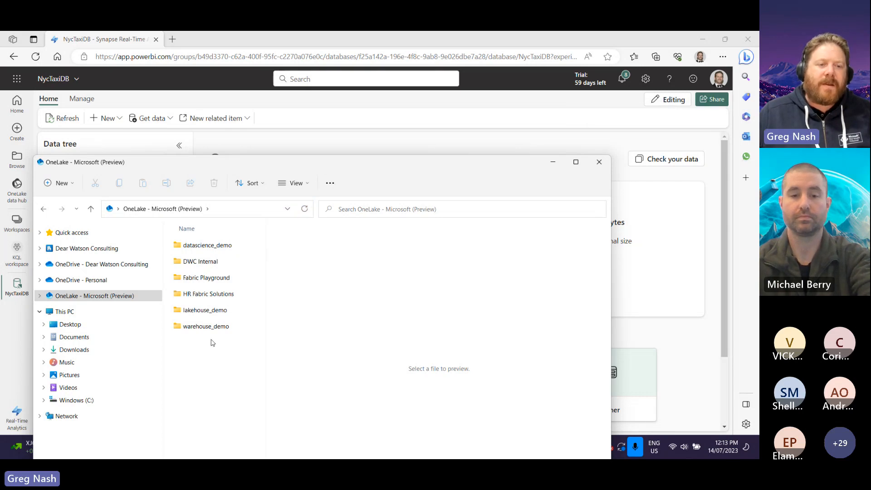
pyautogui.click(552, 163)
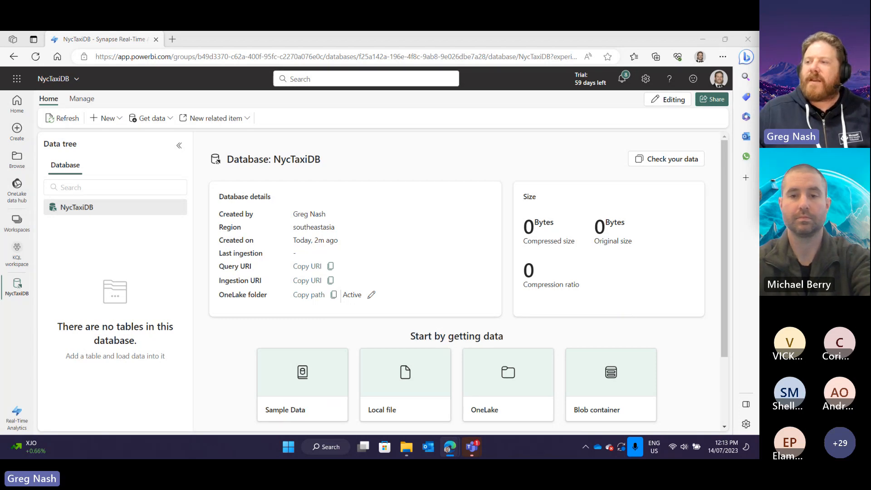
# Step: Return from the NycTaxiDB page to the Real-Time Analytics home page
pyautogui.scroll(-1, 457, 281)
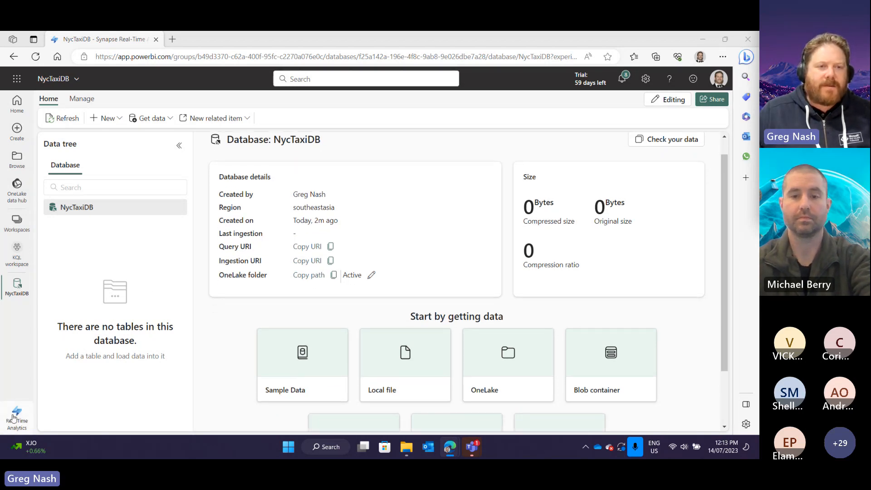
pyautogui.click(13, 417)
pyautogui.click(97, 427)
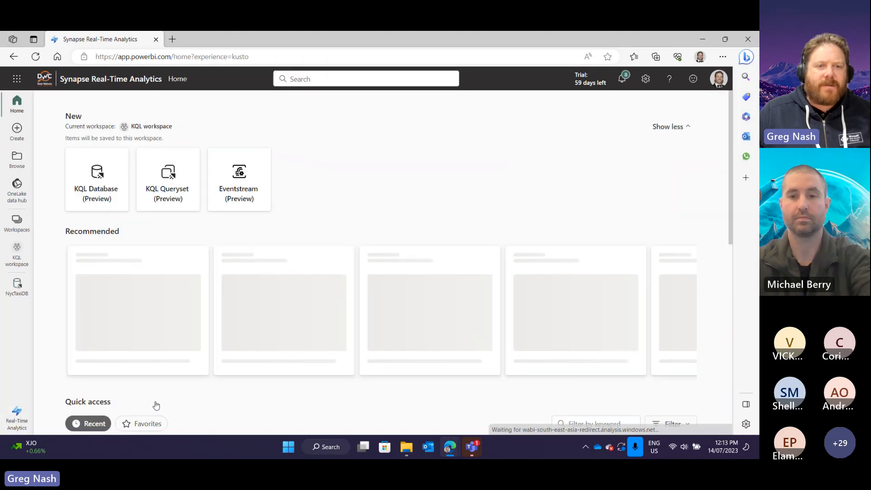
# Step: Create an eventstream named NyTaxiTripsEventstream in the KQL workspace
pyautogui.moveTo(250, 181)
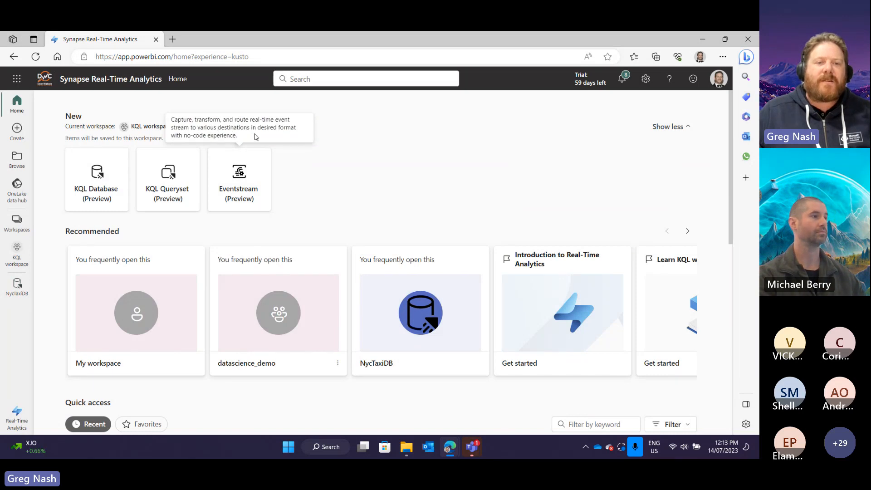
pyautogui.click(244, 177)
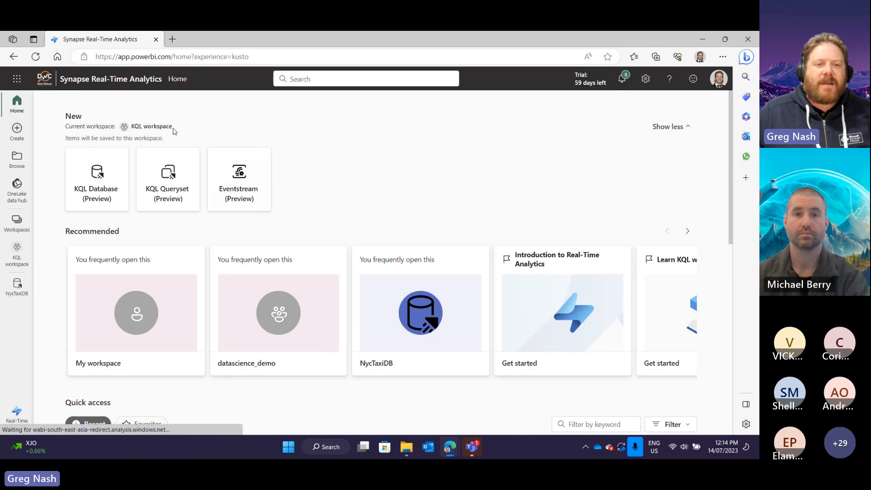
pyautogui.click(248, 193)
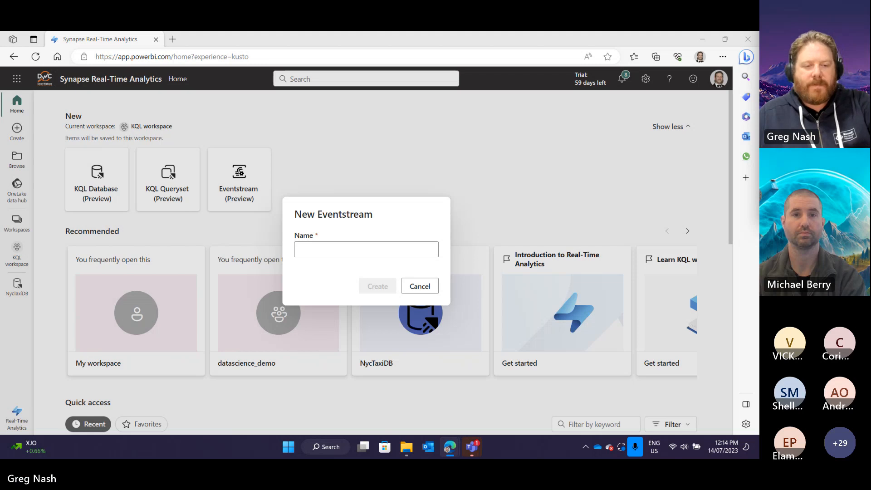
pyautogui.click(315, 254)
pyautogui.write('NyTaxiTripsEventstream')
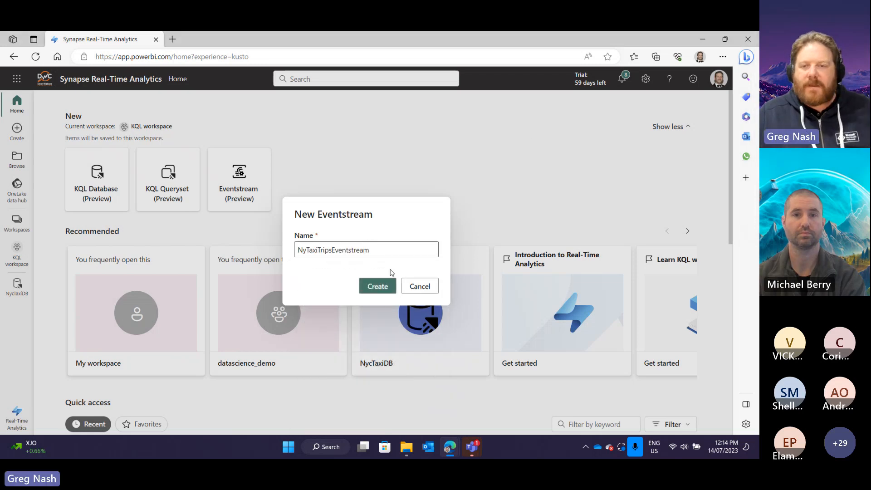
pyautogui.click(384, 288)
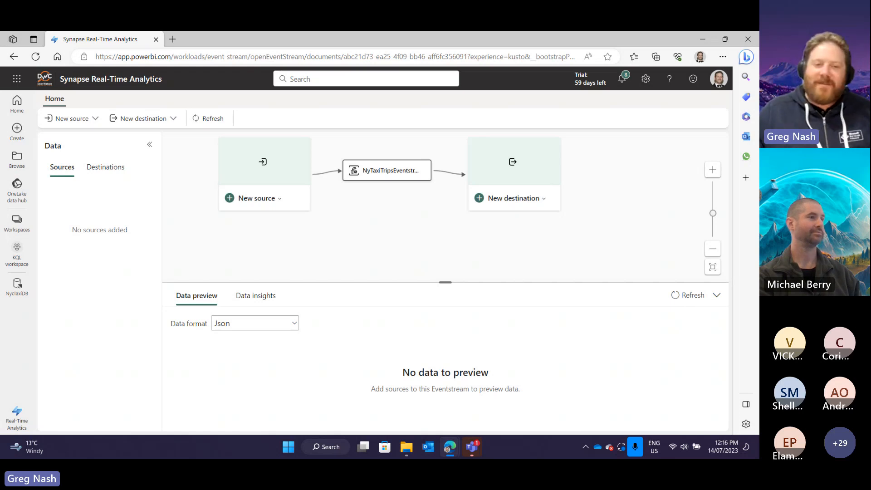
# Step: Add a sample data source named nytaxitripsdatasource to the eventstream, using the Yellow Taxi sample data
pyautogui.scroll(3, 347, 187)
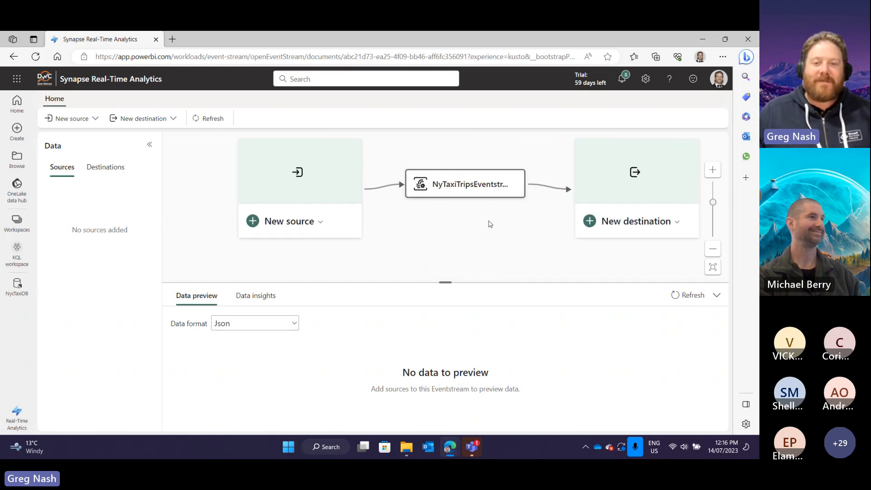
pyautogui.scroll(-3, 494, 228)
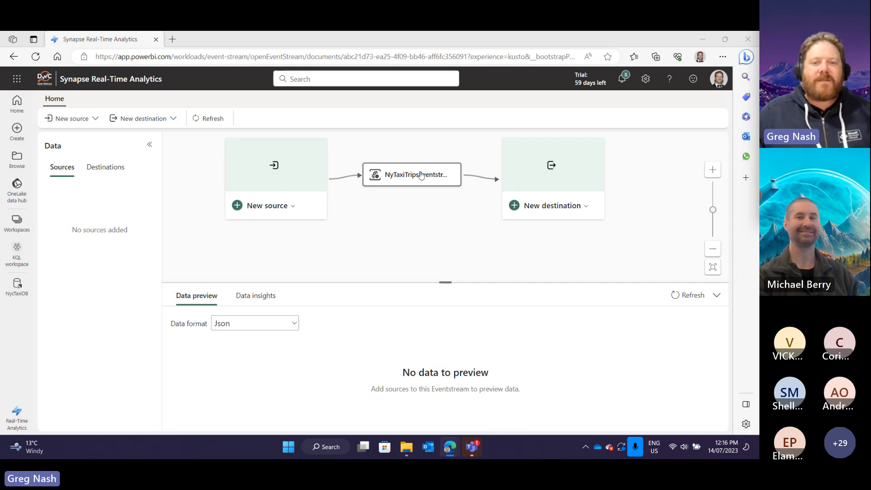
pyautogui.click(70, 120)
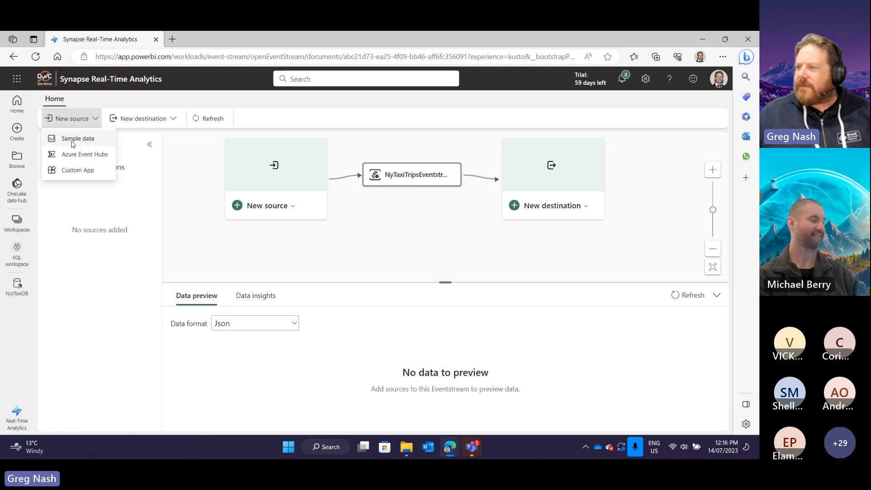
pyautogui.click(75, 138)
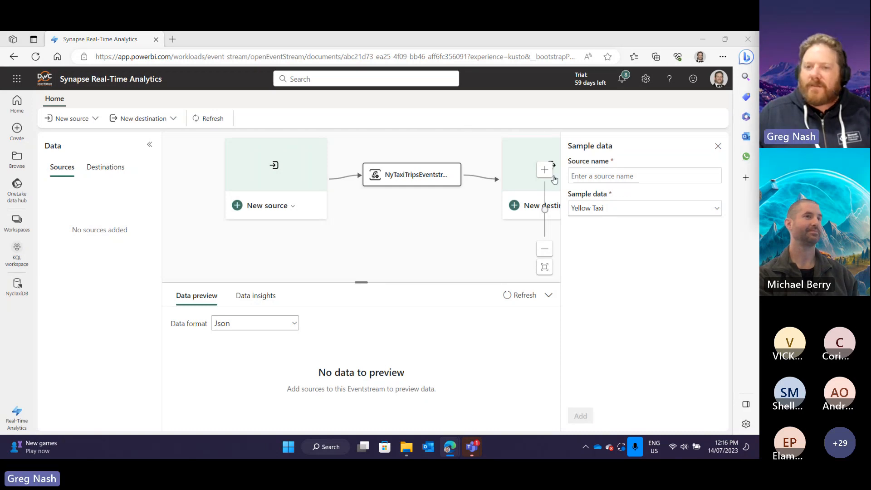
pyautogui.click(584, 175)
pyautogui.write('nytaxitripsdatasource')
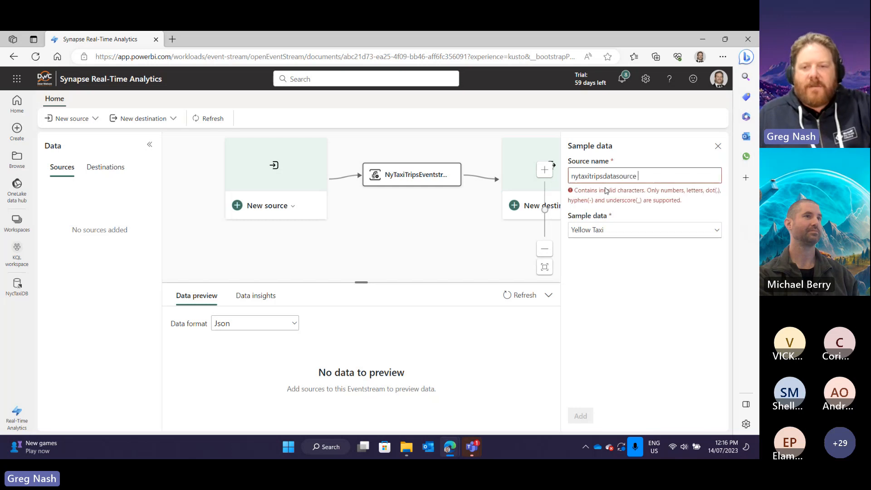
pyautogui.press('BackSpace')
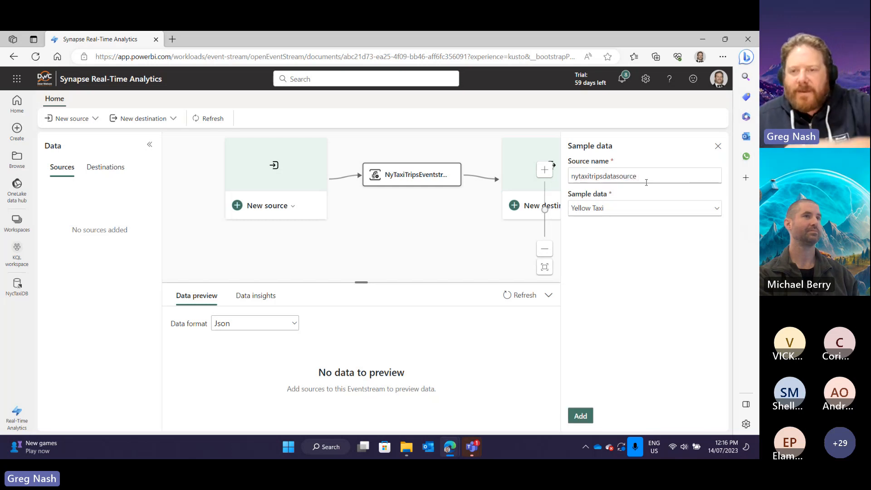
pyautogui.click(632, 208)
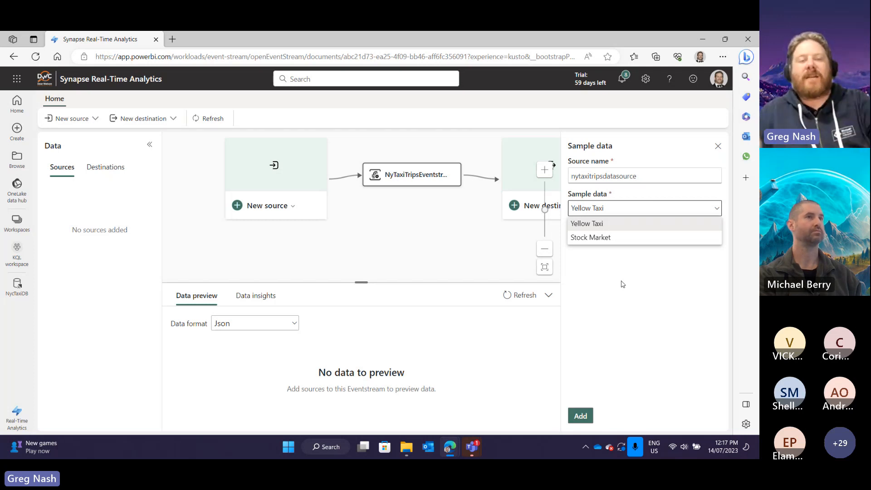
pyautogui.click(597, 223)
pyautogui.click(586, 419)
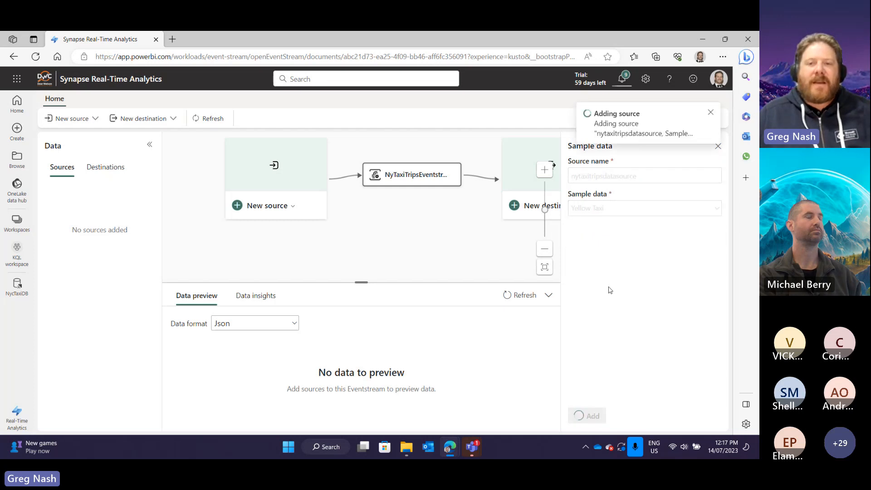
pyautogui.click(85, 120)
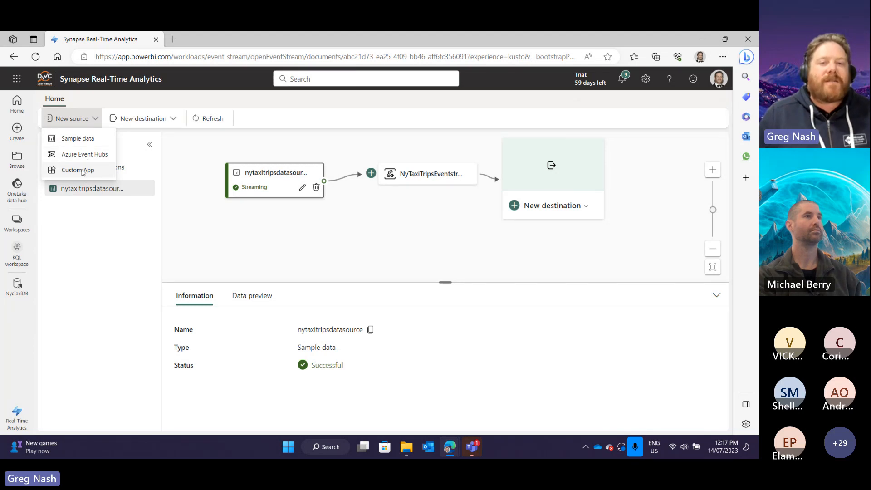
pyautogui.click(83, 170)
pyautogui.click(649, 176)
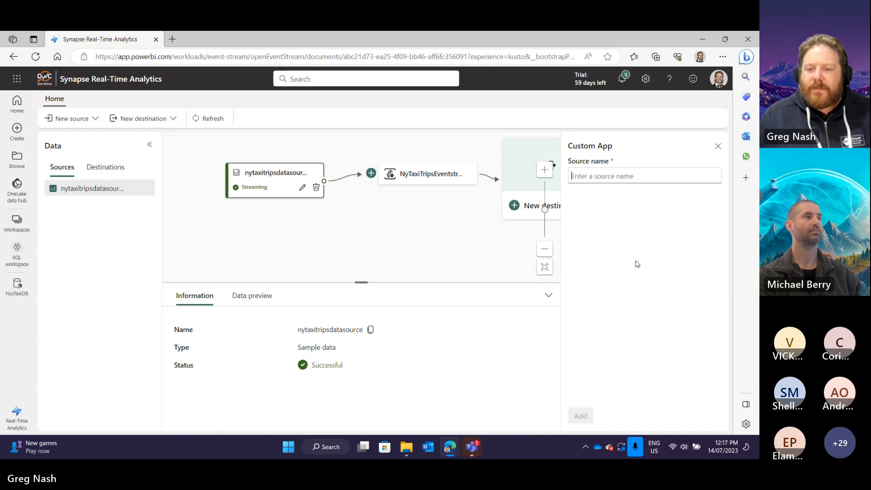
pyautogui.write('h')
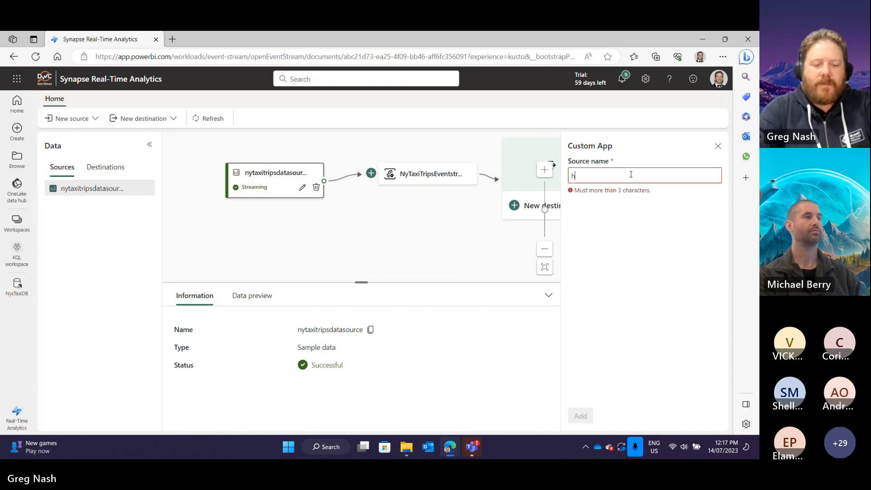
pyautogui.write('ello')
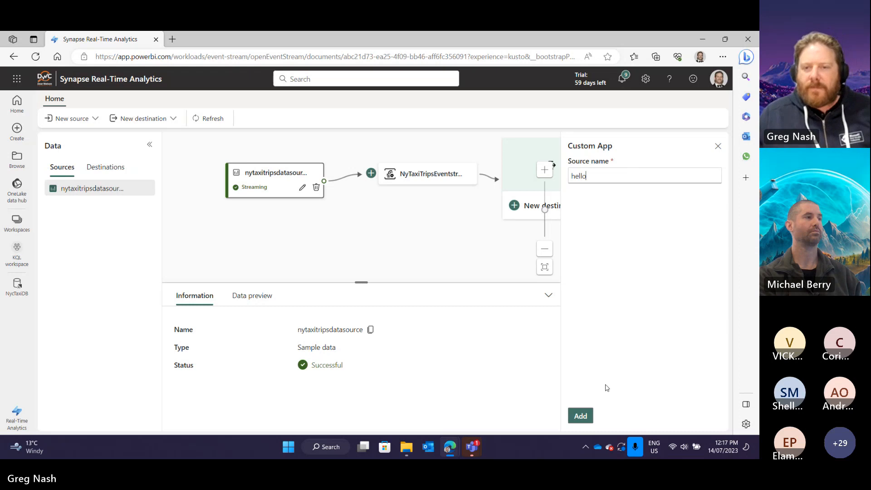
pyautogui.hotkey('ctrl', 'a')
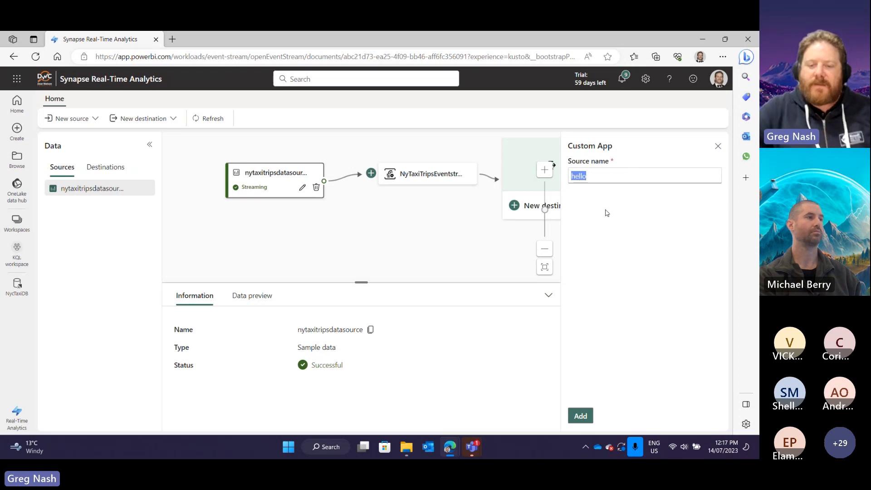
pyautogui.press('BackSpace')
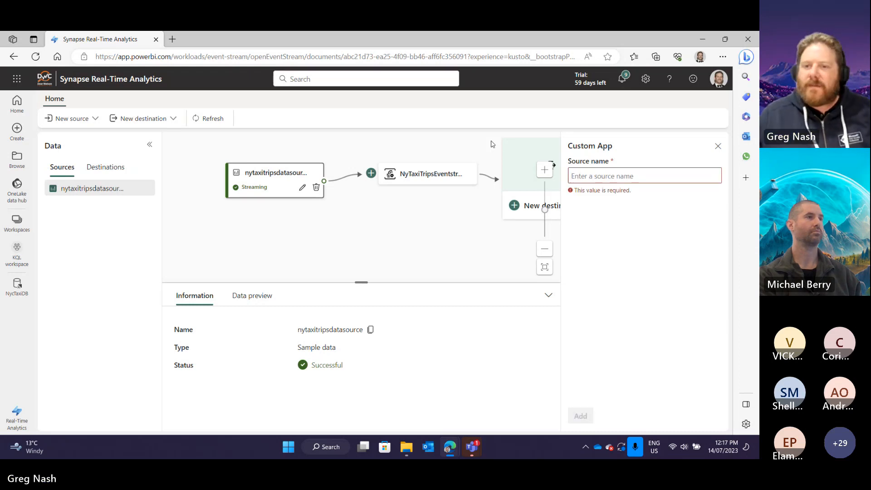
pyautogui.click(69, 125)
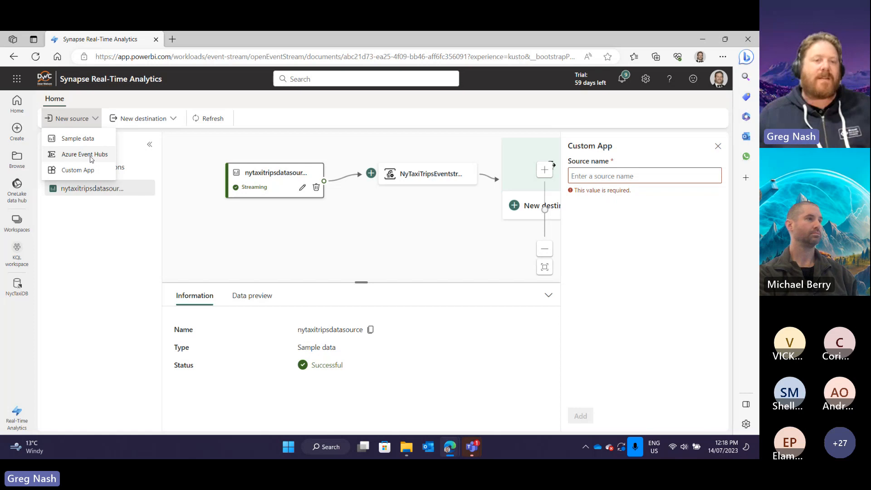
pyautogui.click(377, 218)
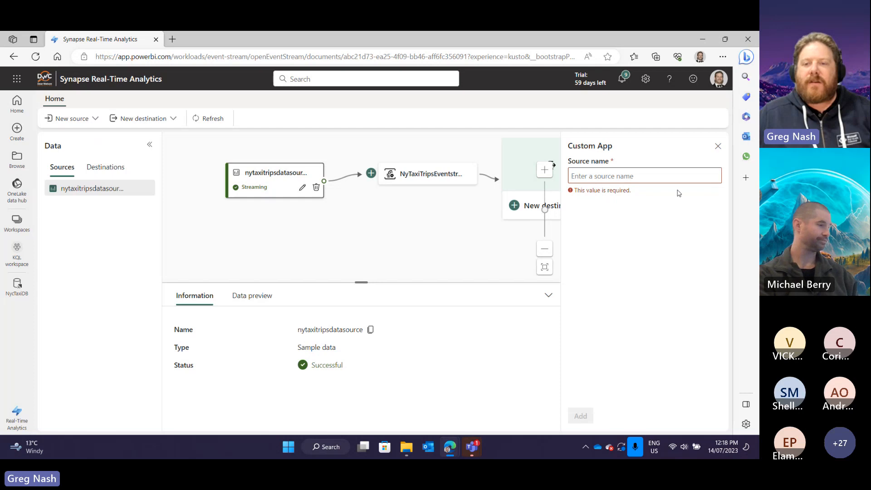
pyautogui.click(718, 146)
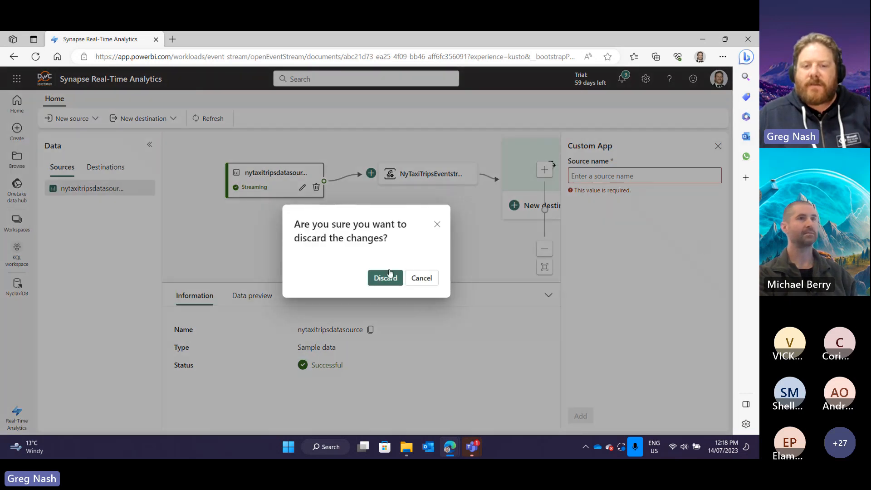
pyautogui.click(388, 275)
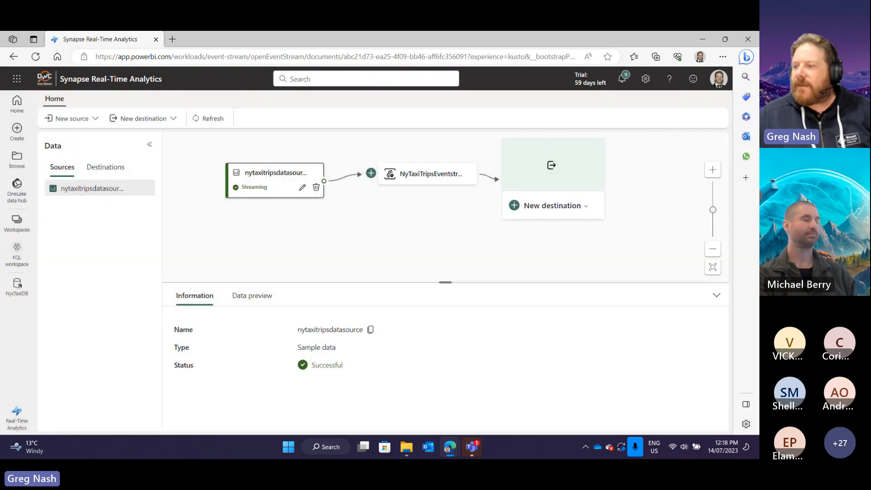
# Step: Start a KQL Database destination for the eventstream and name it nytaxidatabase
pyautogui.click(538, 206)
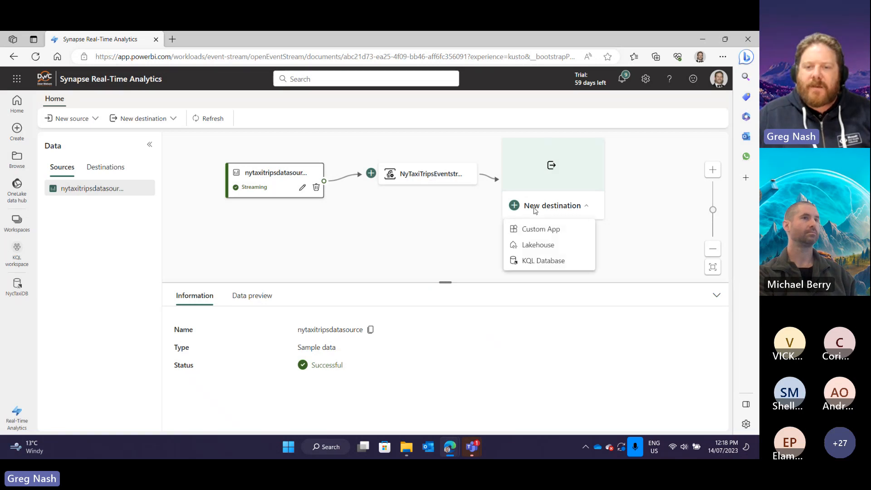
pyautogui.click(535, 270)
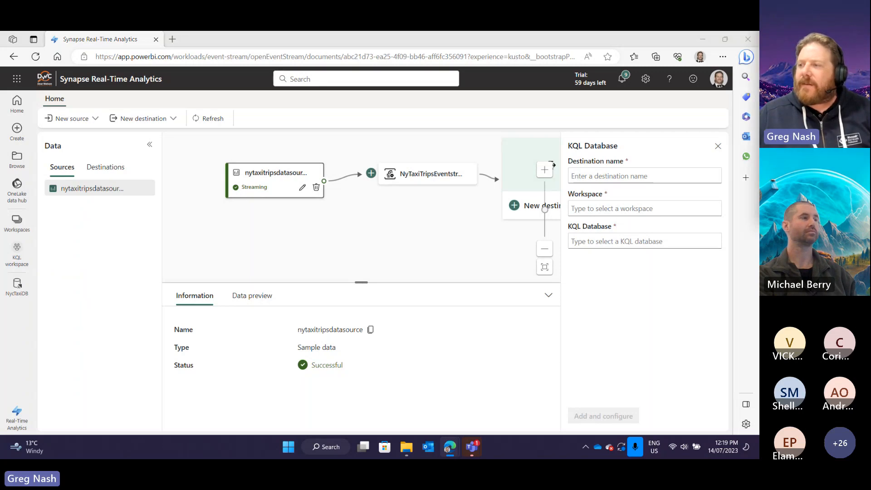
pyautogui.click(591, 176)
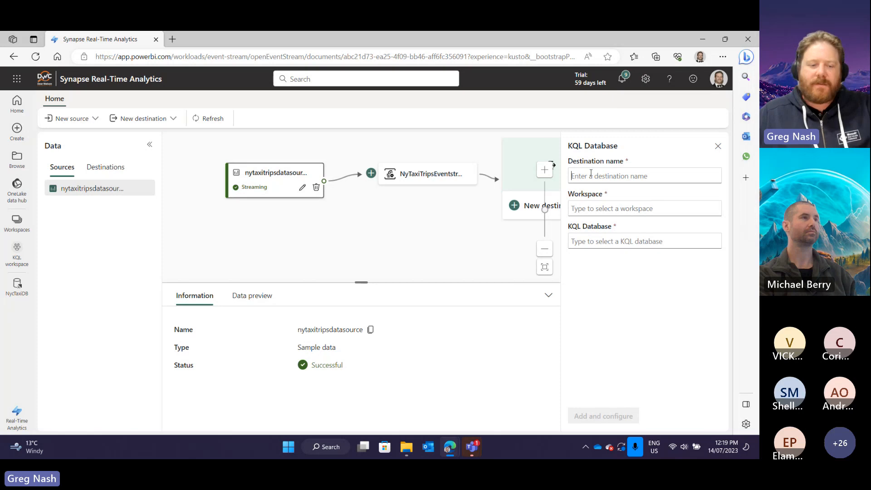
pyautogui.write('nytaxidatabase')
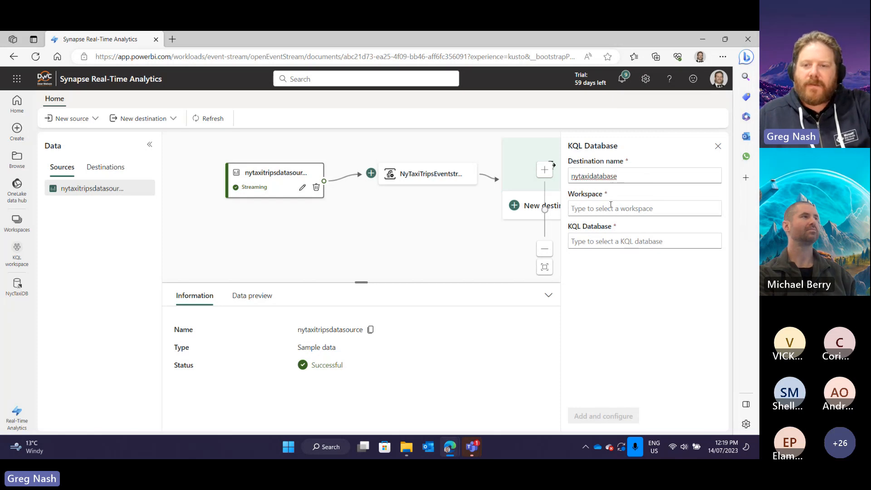
# Step: Target the NycTaxiDB database in the KQL workspace and add the destination for configuration
pyautogui.click(611, 205)
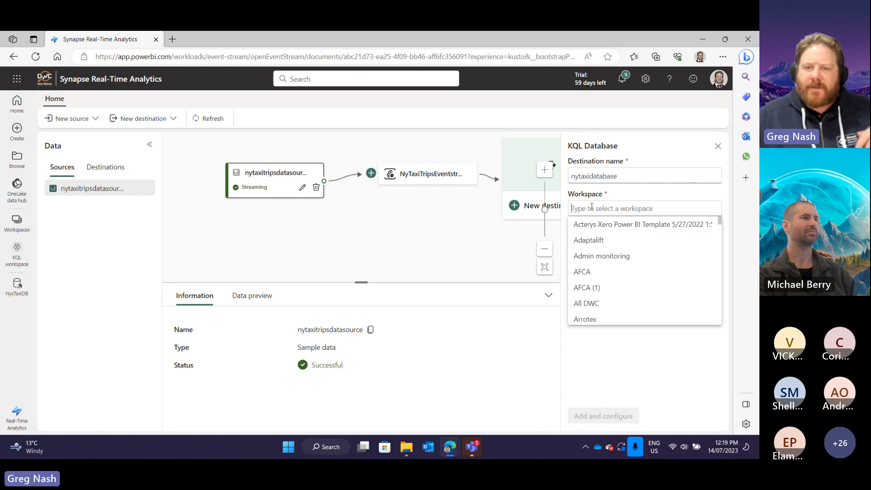
pyautogui.write('KQL')
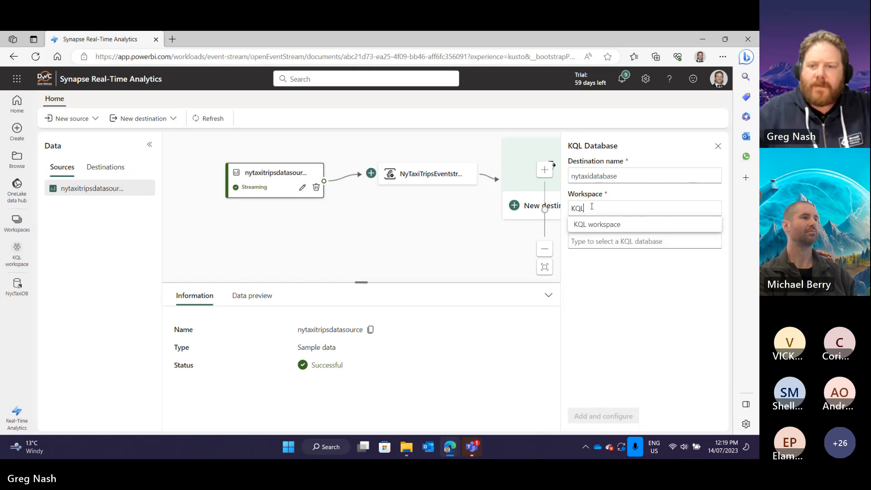
pyautogui.click(594, 224)
pyautogui.click(599, 241)
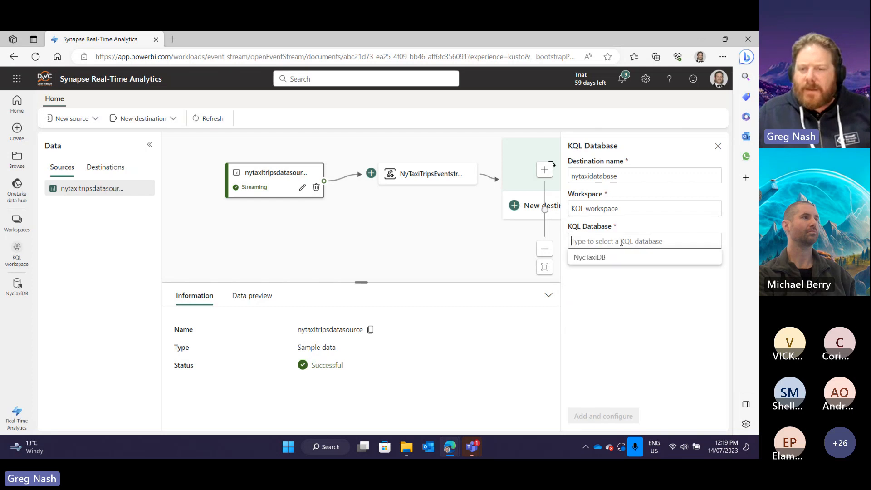
pyautogui.click(605, 258)
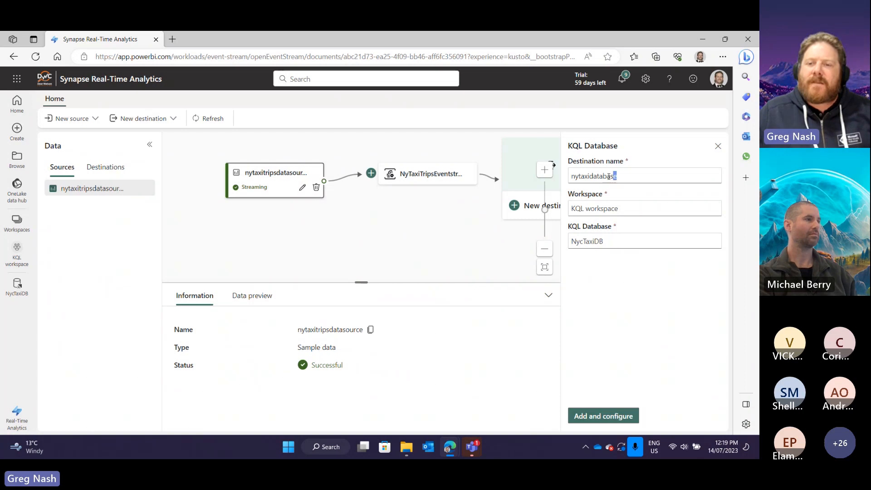
pyautogui.moveTo(609, 176); pyautogui.dragTo(596, 176)
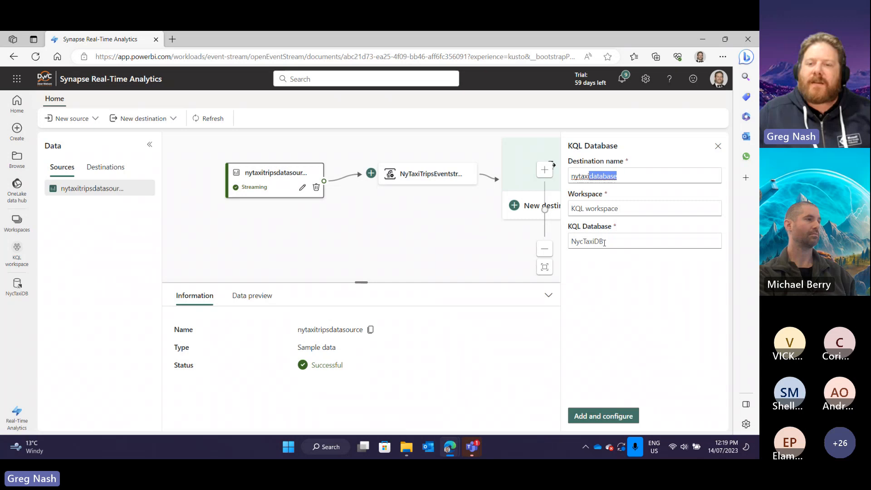
pyautogui.click(600, 182)
pyautogui.moveTo(624, 176); pyautogui.dragTo(570, 176)
pyautogui.click(630, 176)
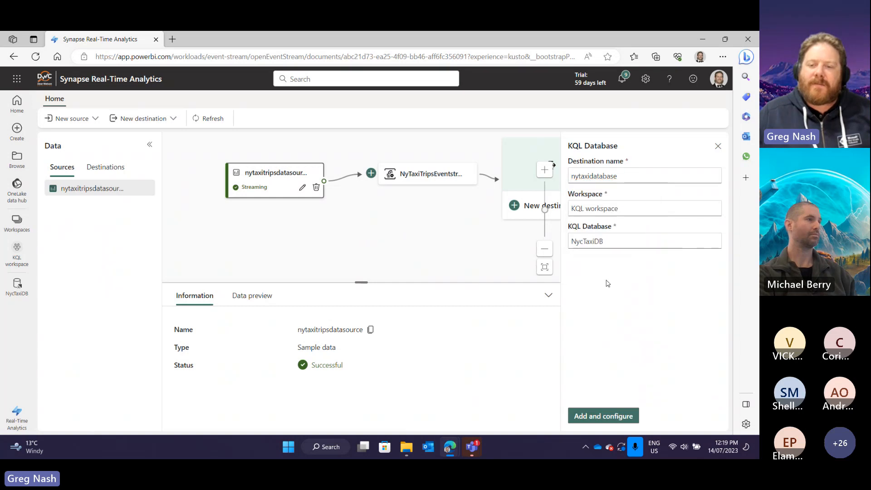
pyautogui.click(607, 418)
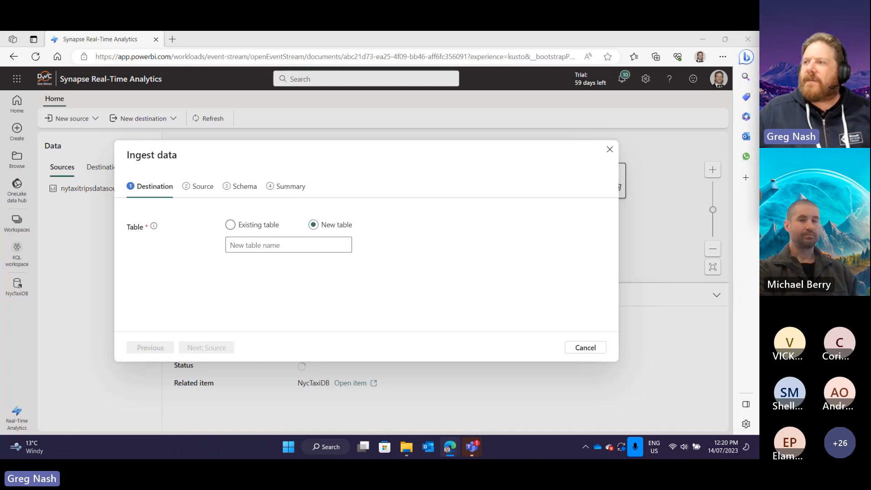
# Step: Ingest into a new table named nyctaxitrips and accept the default data connection name to reach the schema stage
pyautogui.click(291, 246)
pyautogui.write('nyctaxitrips')
pyautogui.press('BackSpace')
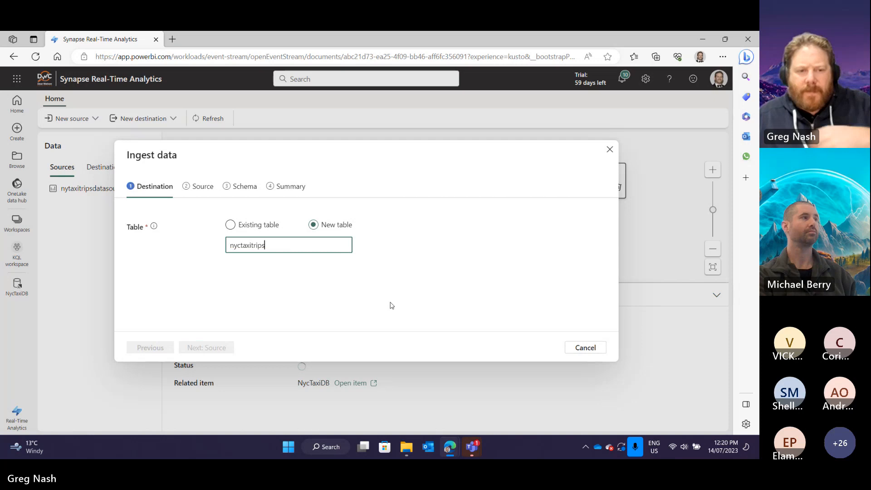
pyautogui.click(389, 302)
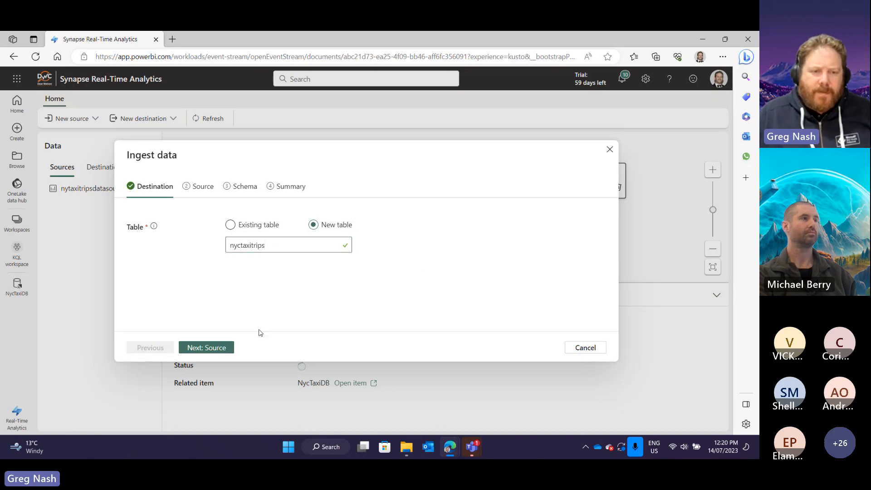
pyautogui.click(207, 348)
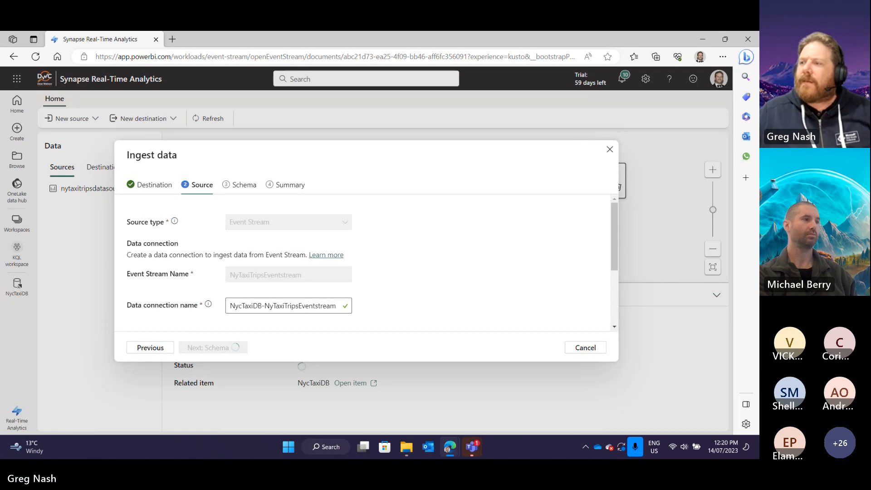
pyautogui.click(270, 305)
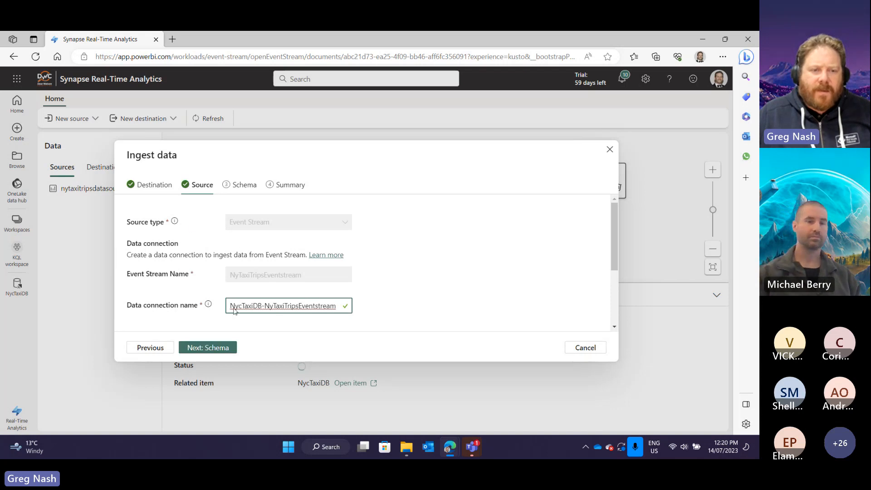
pyautogui.click(205, 350)
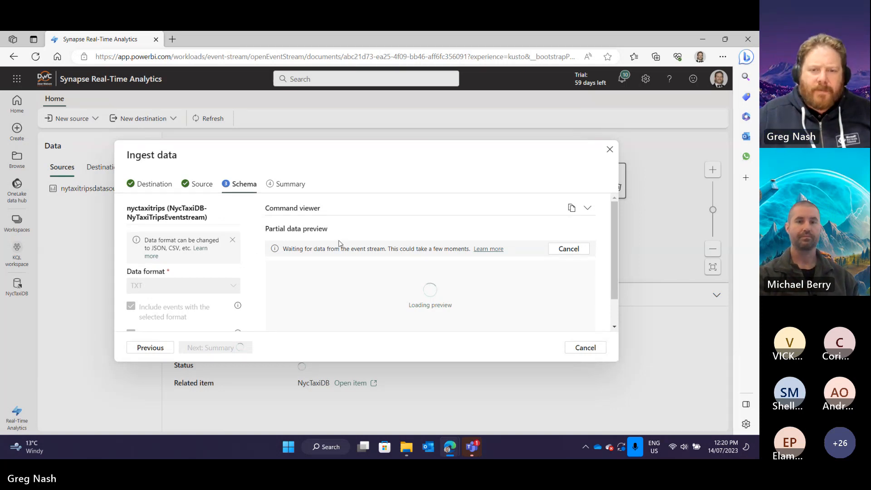
# Step: Set the ingestion data format to JSON and review the data preview, event inclusion, nested levels and mapping name options
pyautogui.scroll(-1, 354, 246)
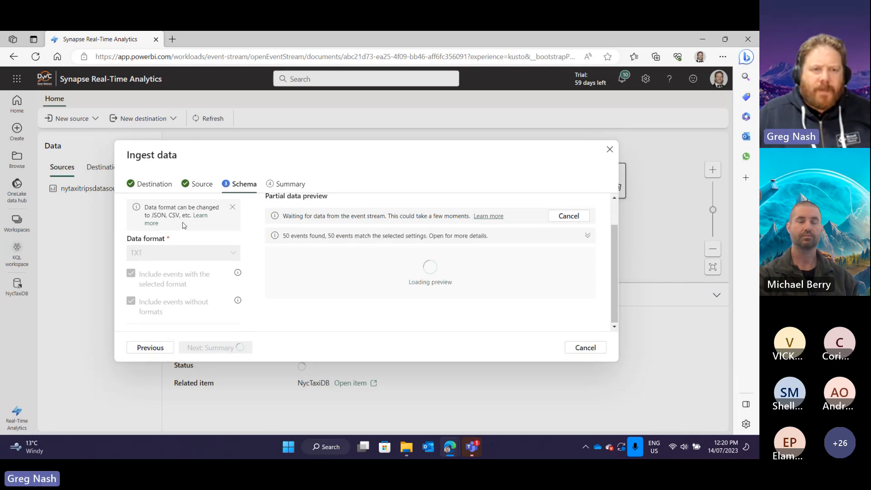
pyautogui.scroll(1, 209, 259)
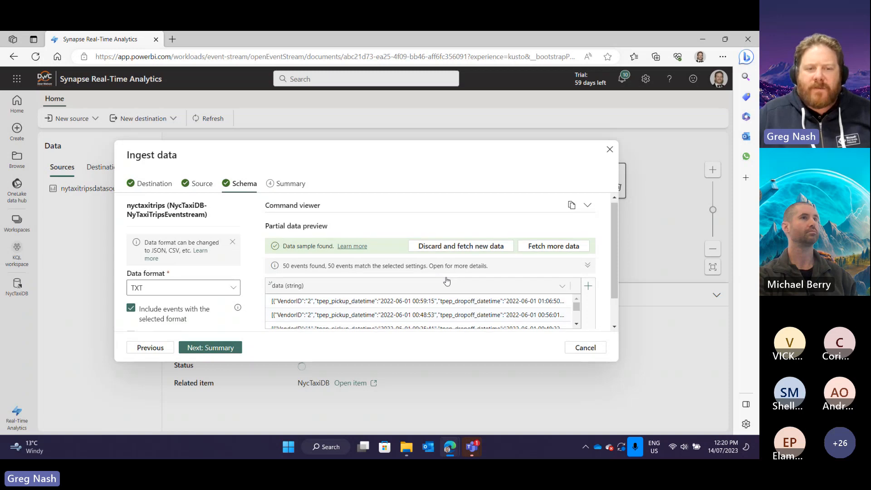
pyautogui.scroll(-1, 436, 282)
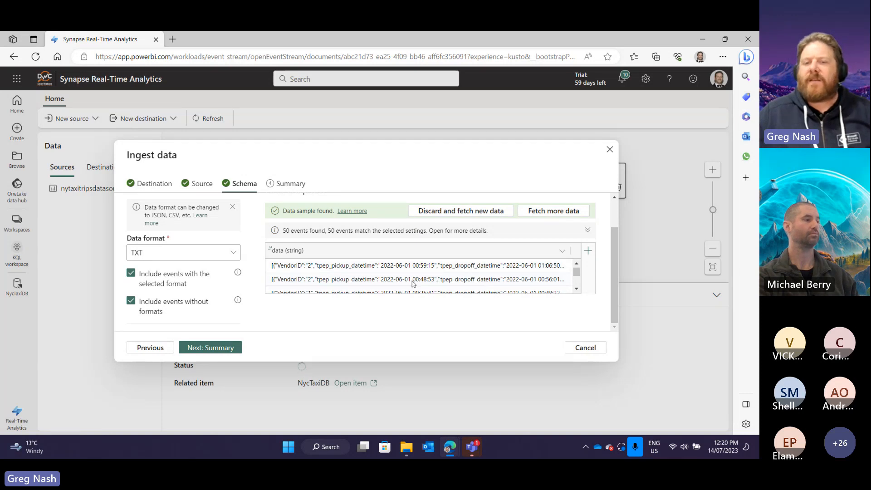
pyautogui.click(234, 253)
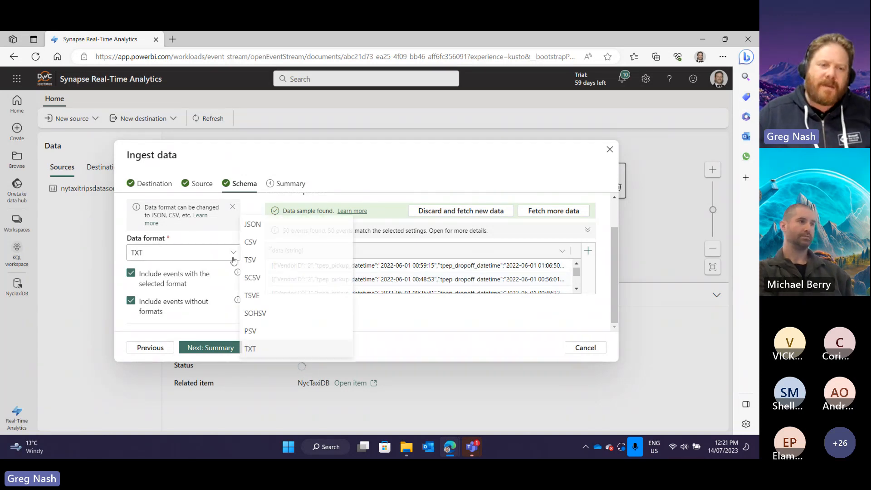
pyautogui.click(254, 225)
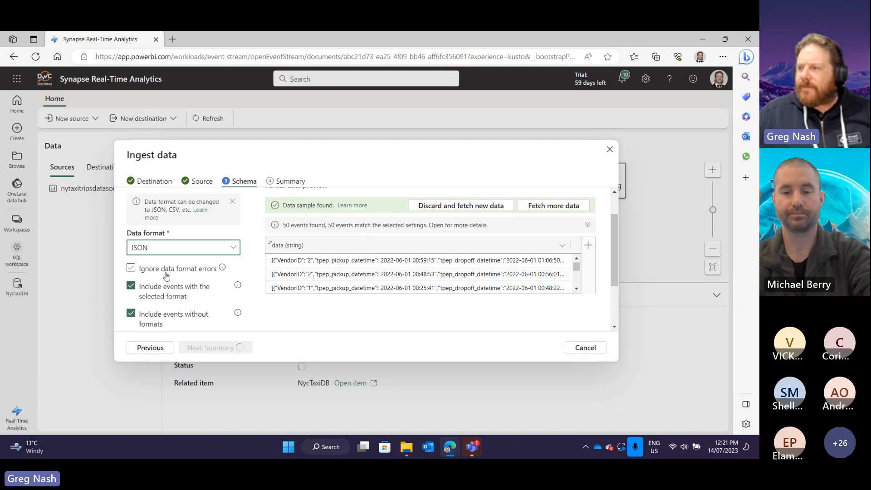
pyautogui.scroll(-1, 165, 254)
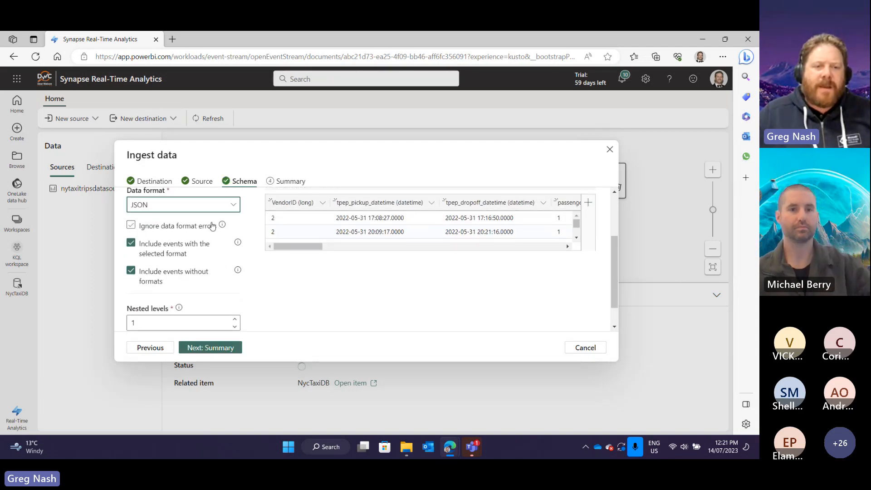
pyautogui.moveTo(223, 227)
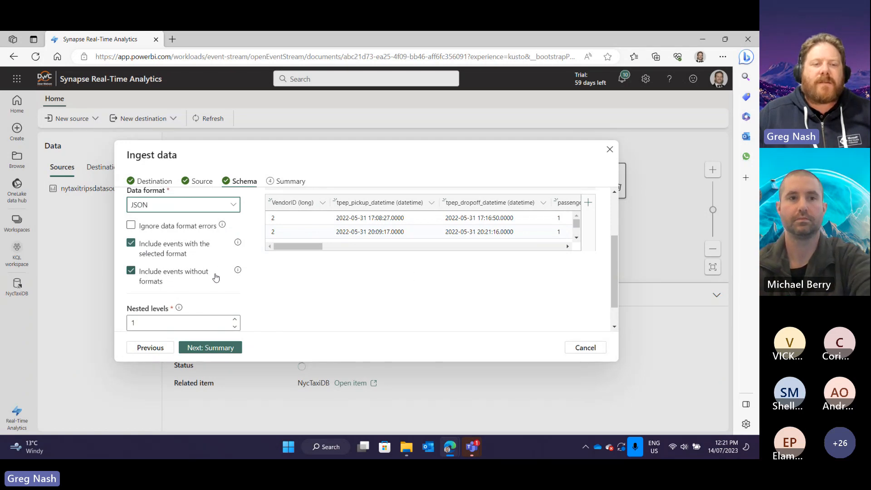
pyautogui.scroll(1, 235, 263)
pyautogui.scroll(-2, 242, 267)
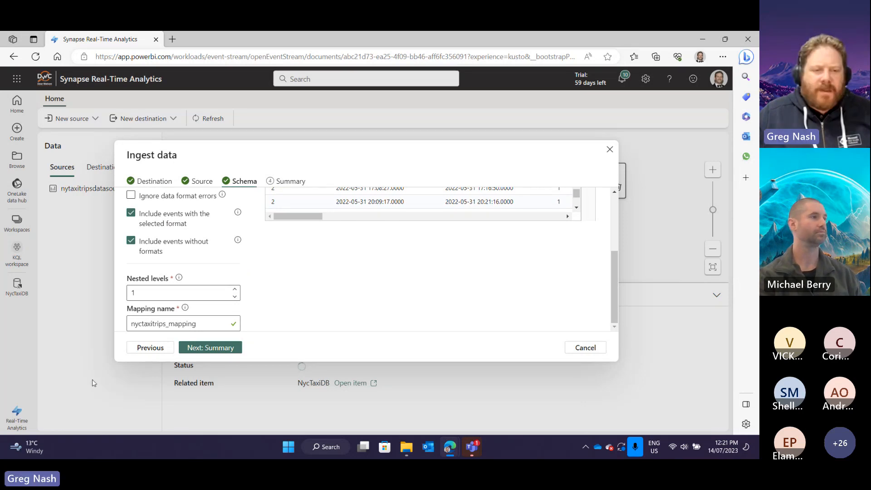
pyautogui.scroll(2, 185, 309)
pyautogui.scroll(-2, 179, 312)
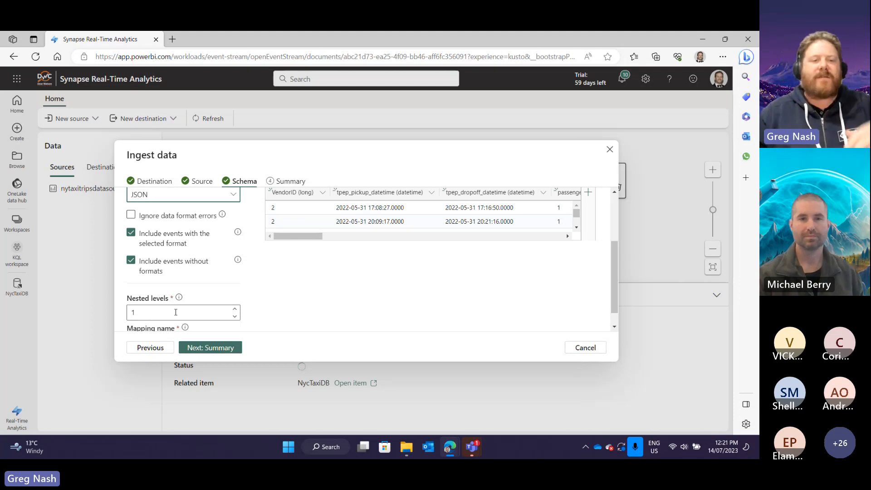
# Step: Change the VendorID column's data type to int in the ingestion schema's data preview
pyautogui.moveTo(179, 299)
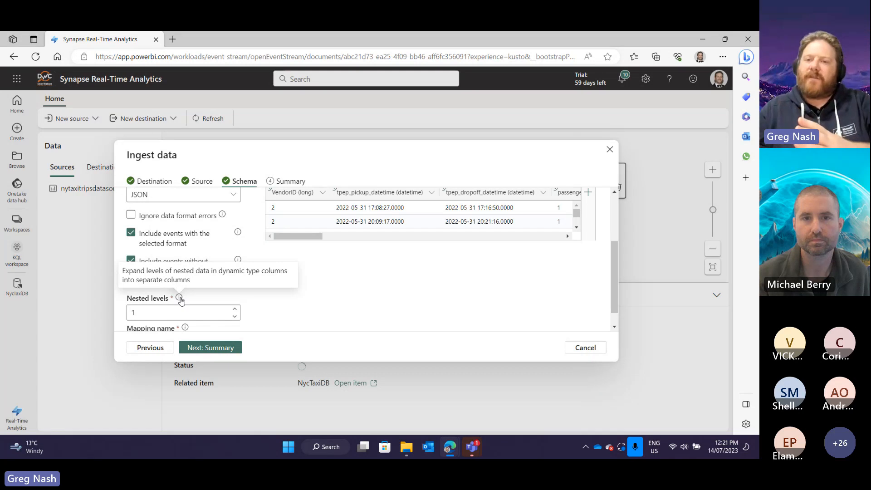
pyautogui.scroll(2, 463, 285)
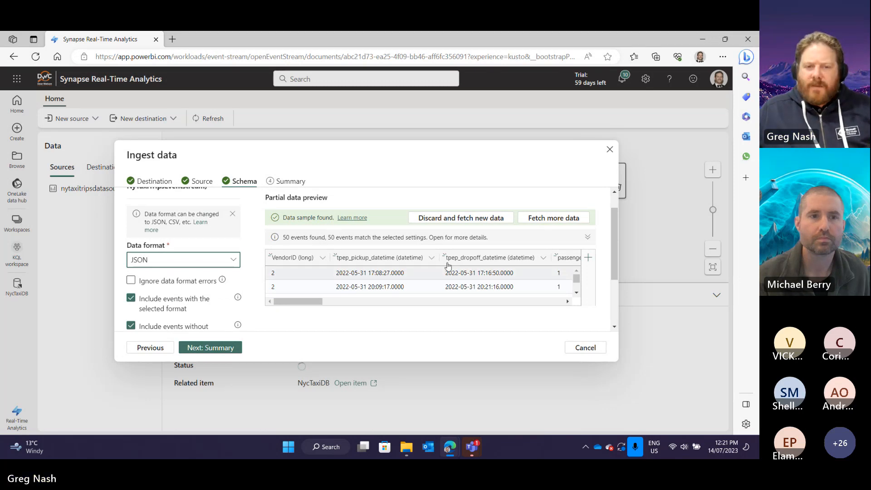
pyautogui.moveTo(316, 301)
pyautogui.mouseDown()
pyautogui.moveTo(428, 298)
pyautogui.moveTo(288, 305)
pyautogui.moveTo(329, 302)
pyautogui.mouseUp()
pyautogui.moveTo(442, 304); pyautogui.dragTo(291, 309)
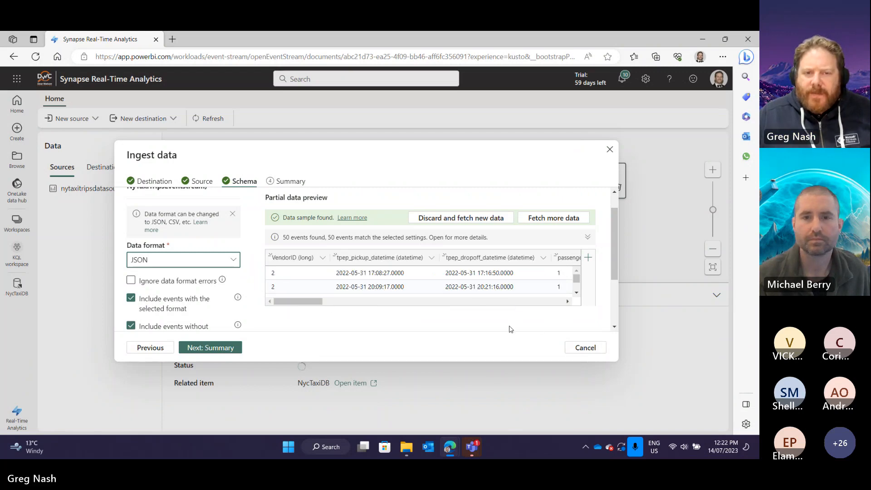
pyautogui.scroll(-3, 499, 304)
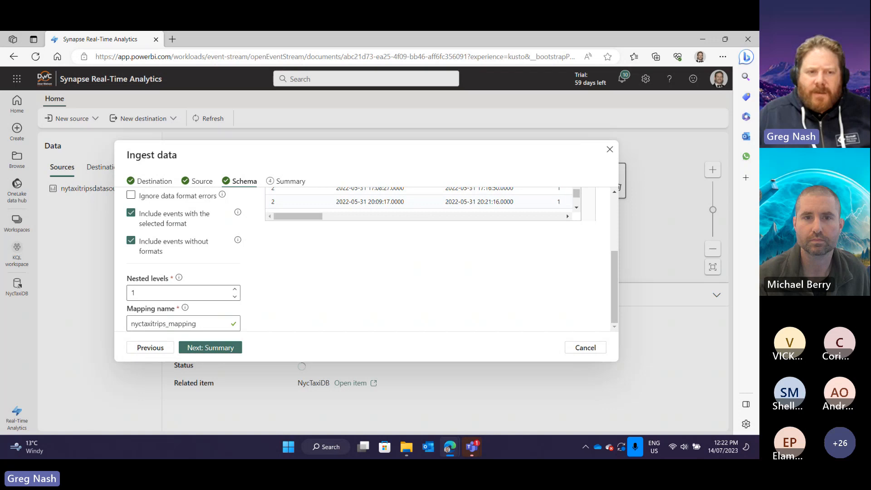
pyautogui.scroll(3, 414, 291)
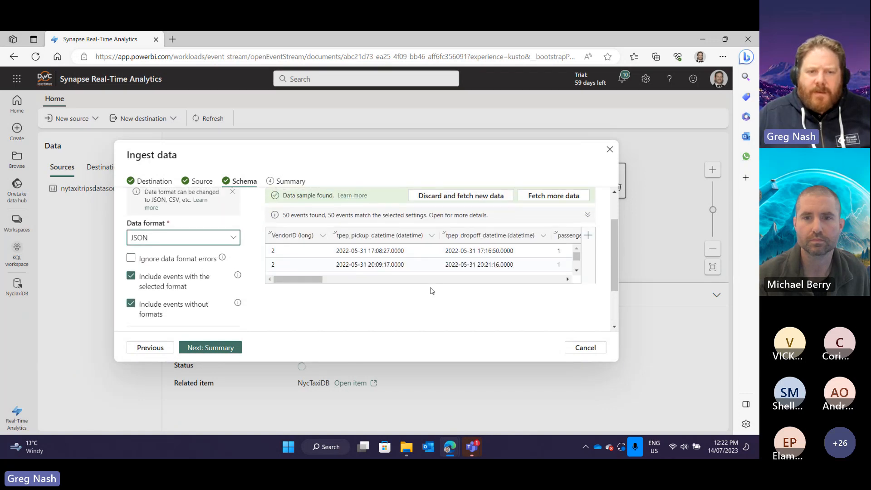
pyautogui.click(323, 236)
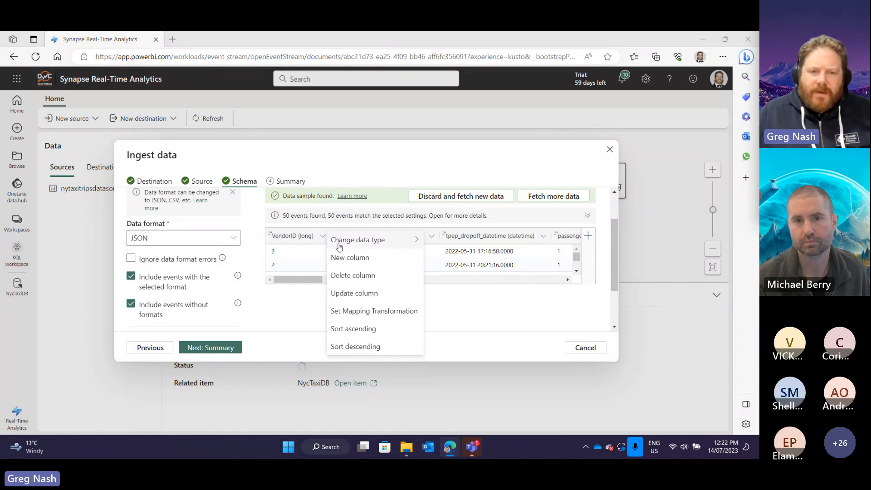
pyautogui.moveTo(384, 240)
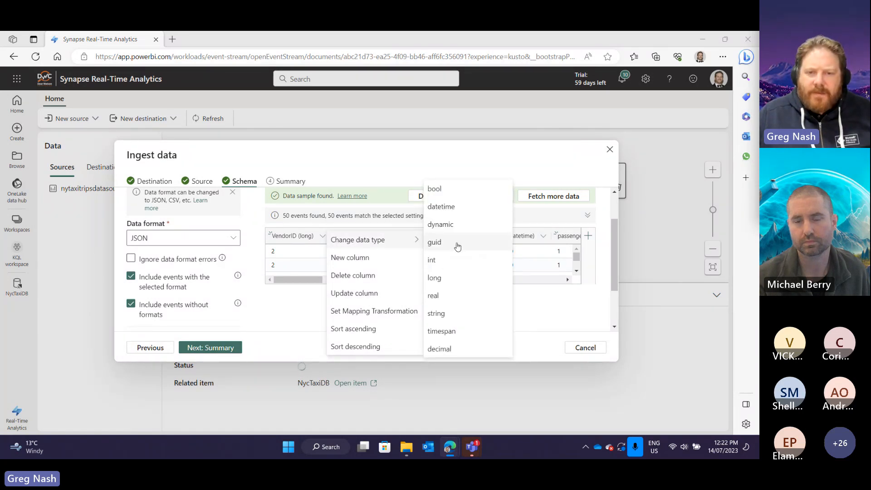
pyautogui.click(437, 260)
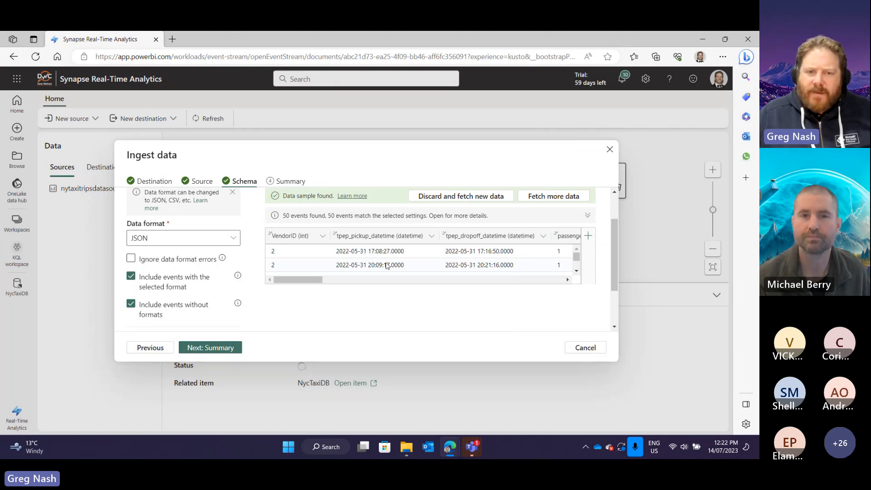
# Step: Change the passenger_count column's data type to long
pyautogui.moveTo(311, 281); pyautogui.dragTo(326, 283)
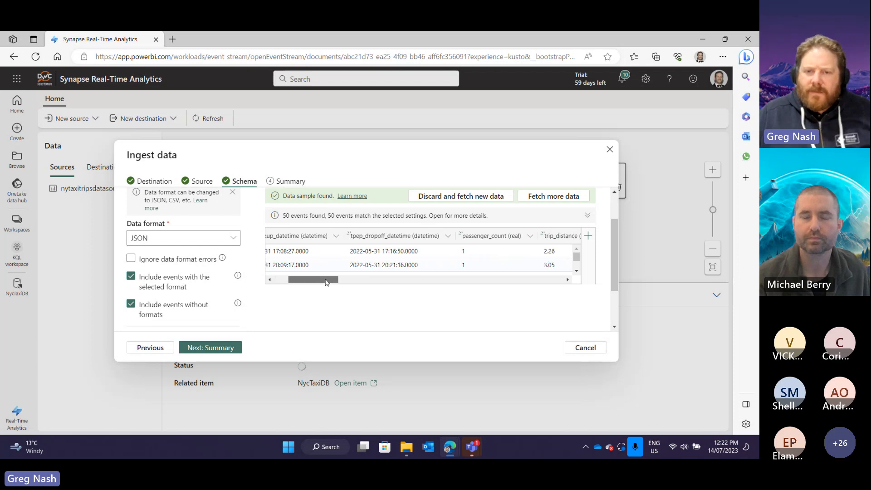
pyautogui.click(530, 237)
pyautogui.moveTo(516, 244)
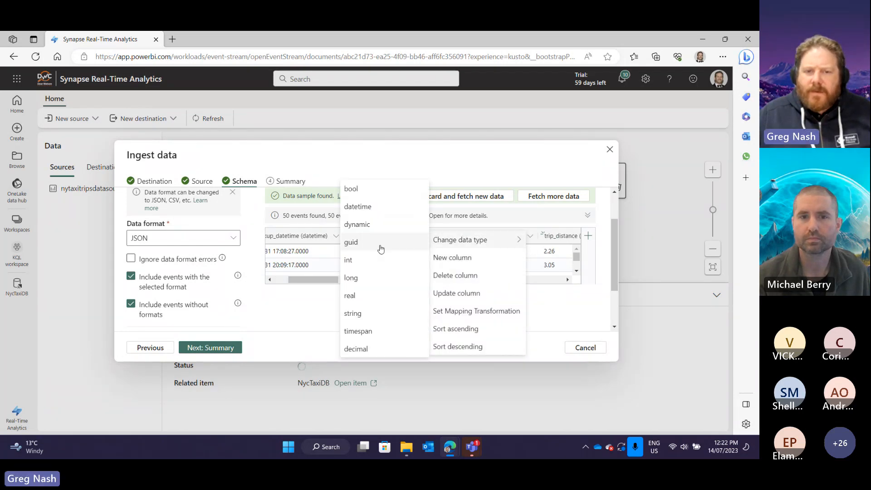
pyautogui.click(411, 284)
# Step: Change the payment_type column's data type to real
pyautogui.moveTo(331, 283); pyautogui.dragTo(360, 281)
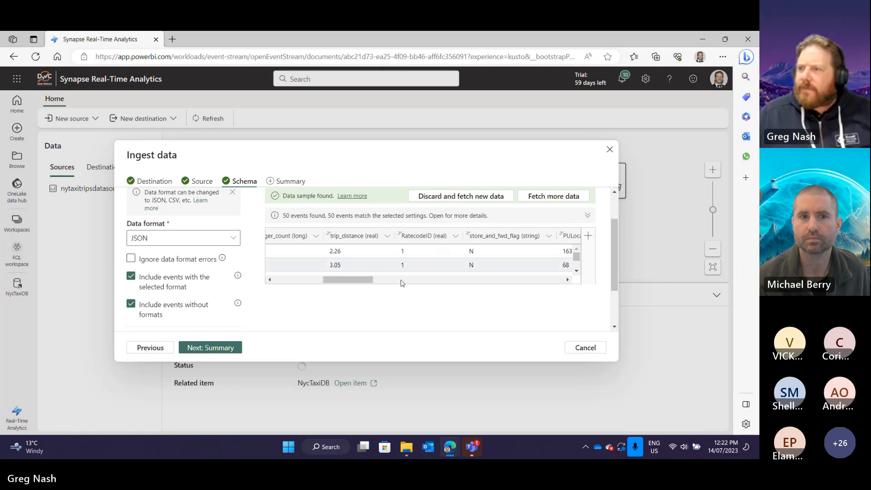
pyautogui.moveTo(356, 284); pyautogui.dragTo(384, 280)
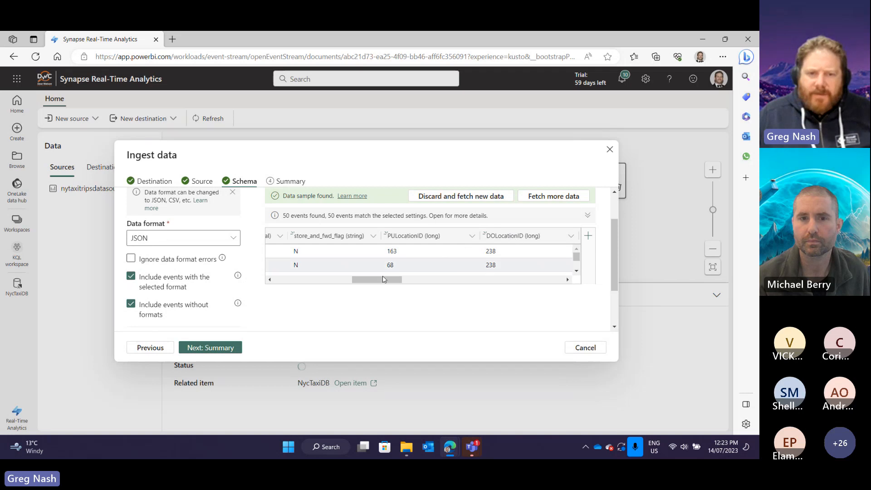
pyautogui.moveTo(384, 282); pyautogui.dragTo(404, 282)
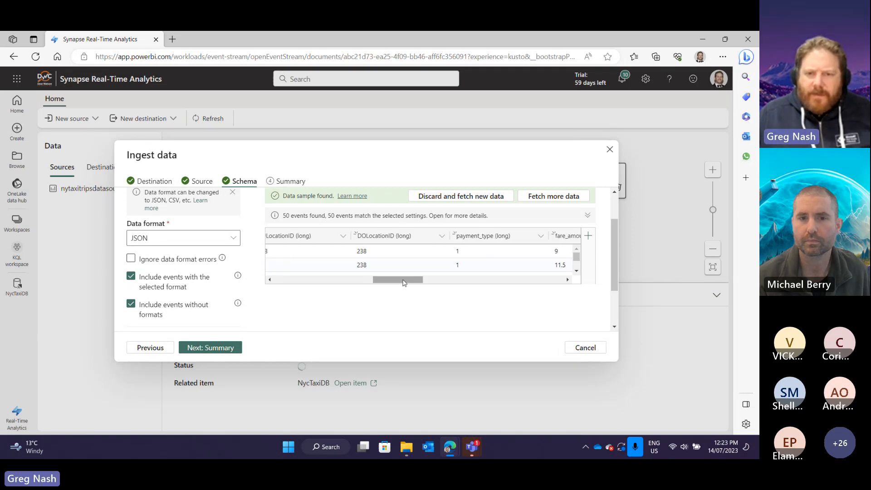
pyautogui.click(540, 236)
pyautogui.moveTo(471, 240)
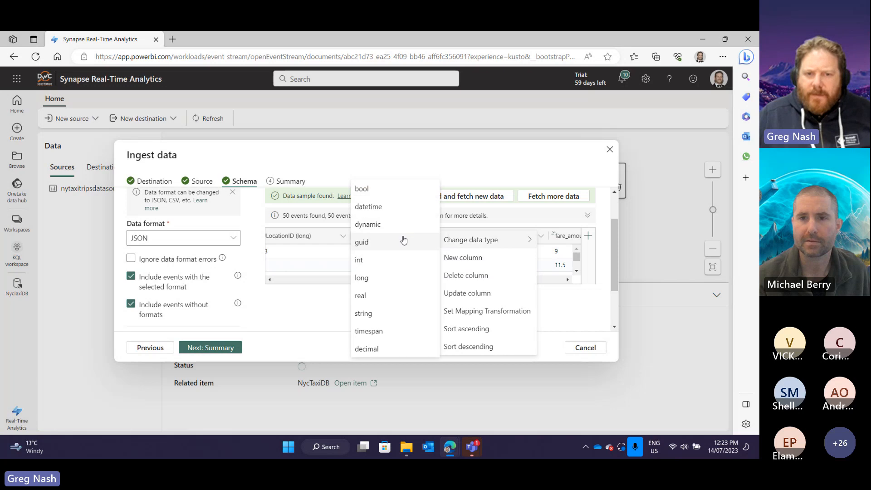
pyautogui.click(361, 295)
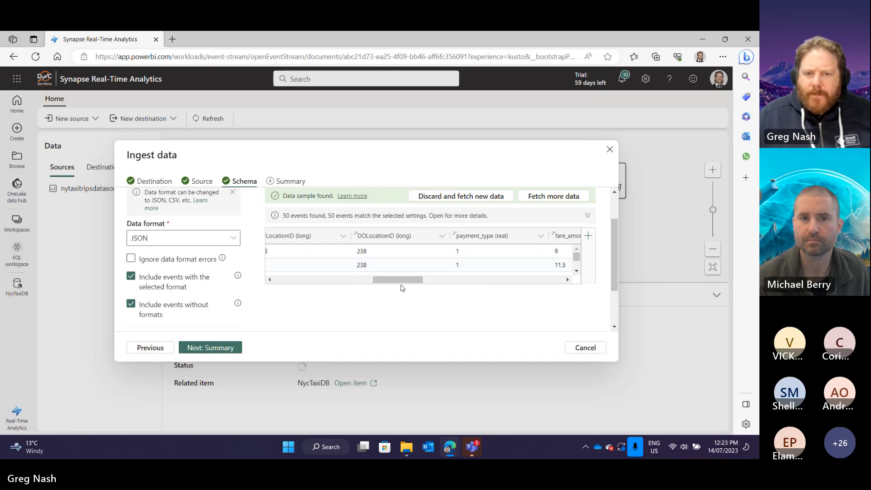
# Step: Check the remaining columns' data types, then complete the continuous ingestion from the eventstream and close its summary
pyautogui.moveTo(407, 281)
pyautogui.mouseDown()
pyautogui.moveTo(434, 283)
pyautogui.moveTo(416, 282)
pyautogui.mouseUp()
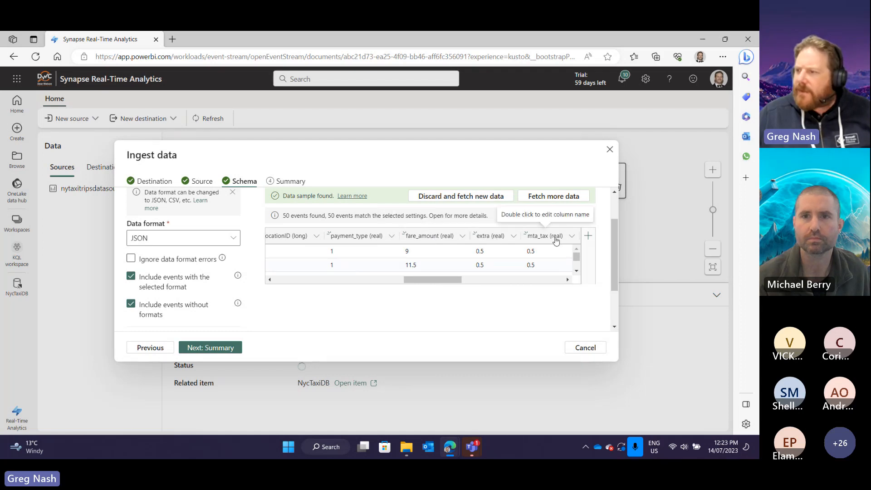
pyautogui.hscroll(3, 499, 240)
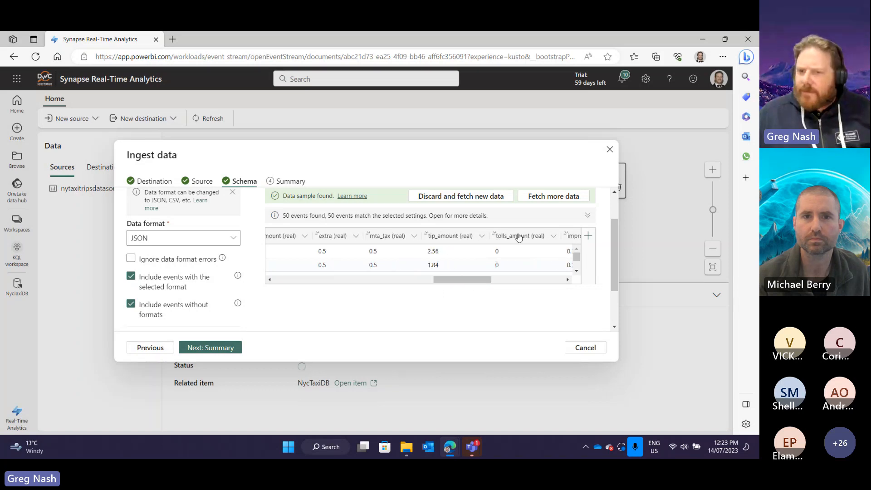
pyautogui.moveTo(470, 285); pyautogui.dragTo(494, 285)
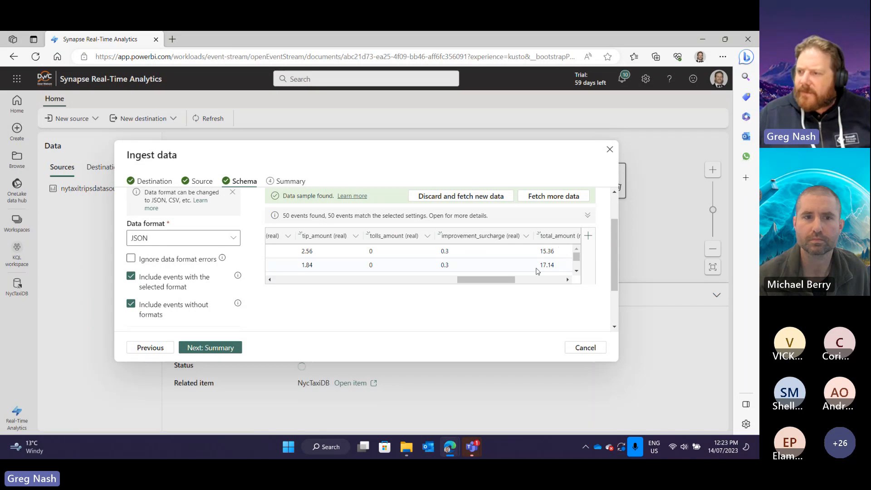
pyautogui.moveTo(501, 282); pyautogui.dragTo(537, 272)
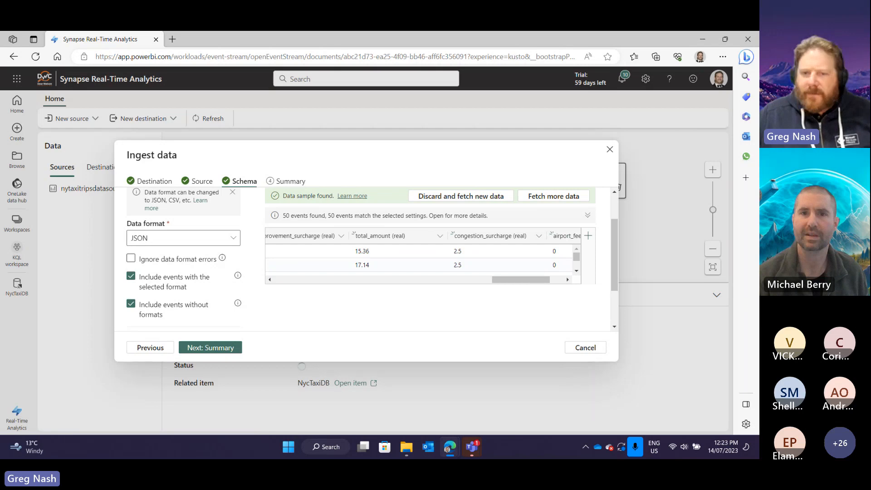
pyautogui.hscroll(2, 501, 281)
pyautogui.moveTo(500, 284); pyautogui.dragTo(287, 292)
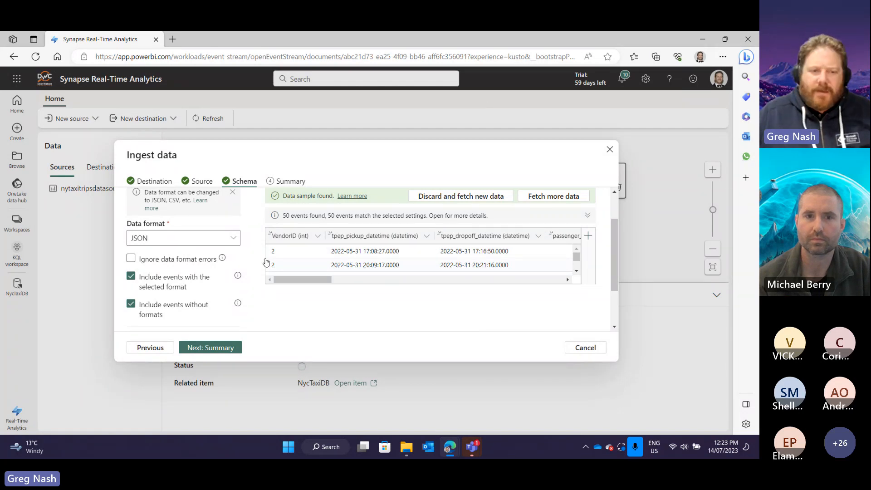
pyautogui.click(220, 347)
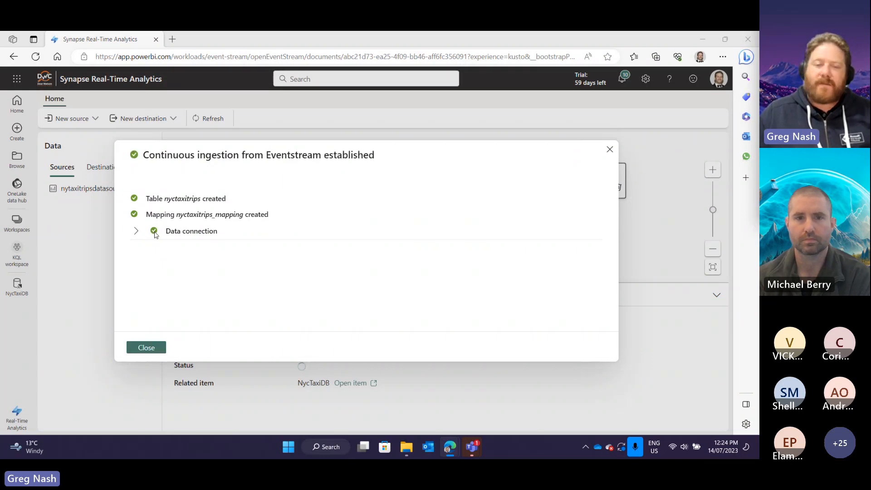
pyautogui.click(158, 350)
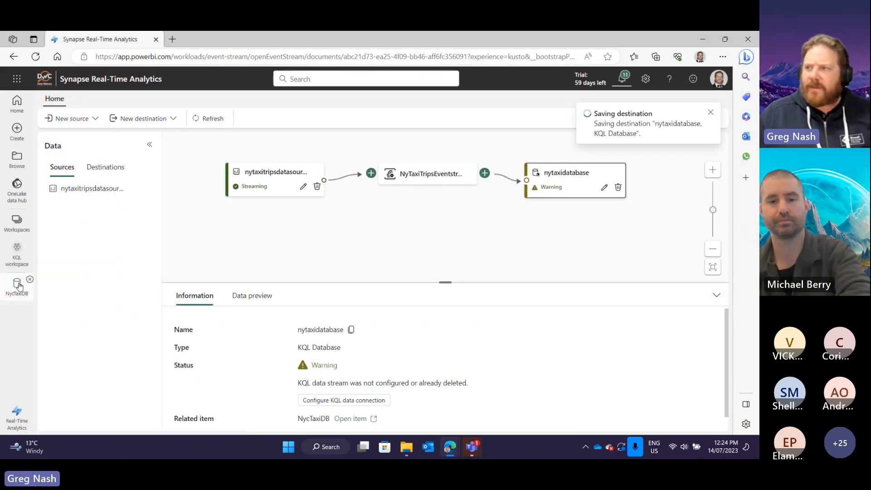
# Step: Open the NycTaxiDB database and refresh it to load the nyctaxitrips table and updated database details
pyautogui.click(17, 287)
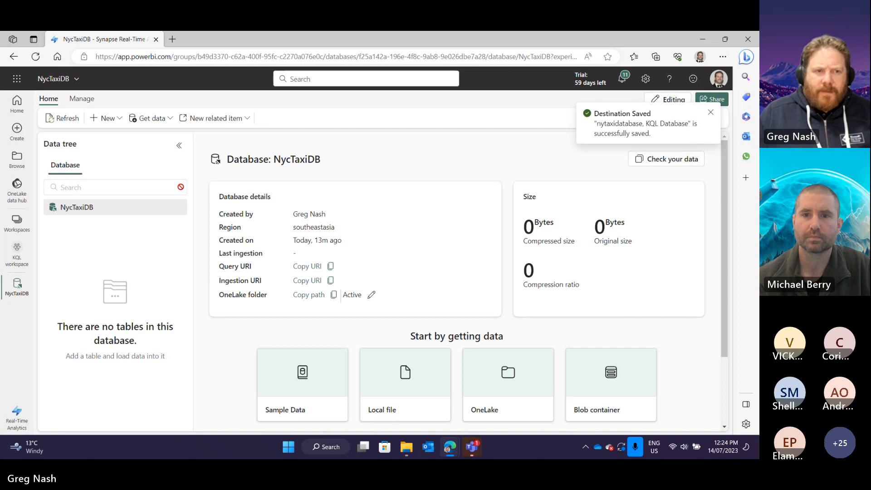
pyautogui.click(74, 121)
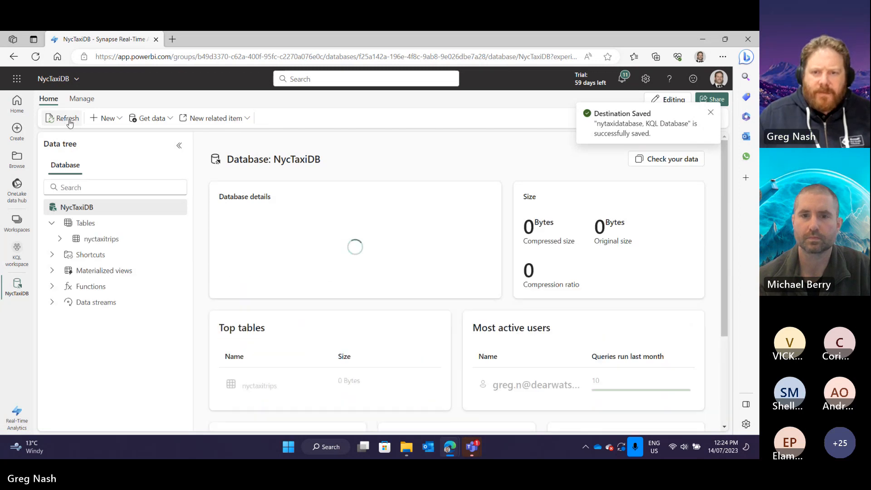
pyautogui.scroll(-3, 427, 300)
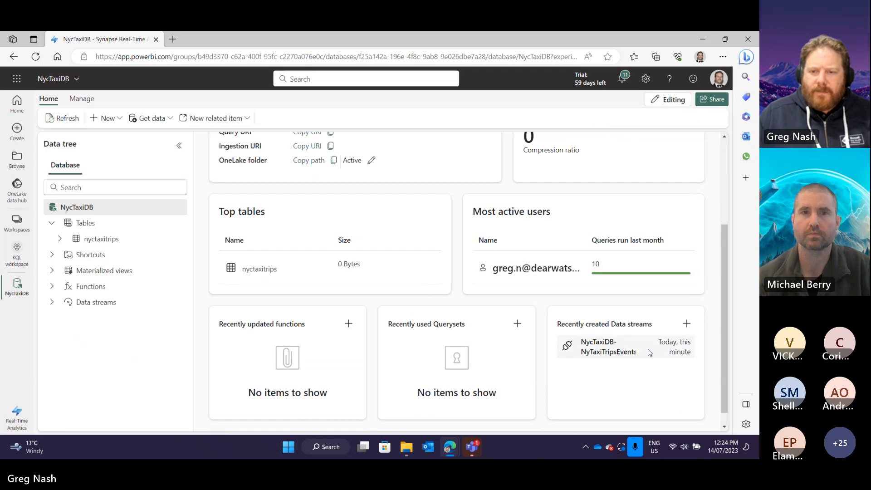
pyautogui.scroll(1, 418, 300)
pyautogui.scroll(3, 417, 300)
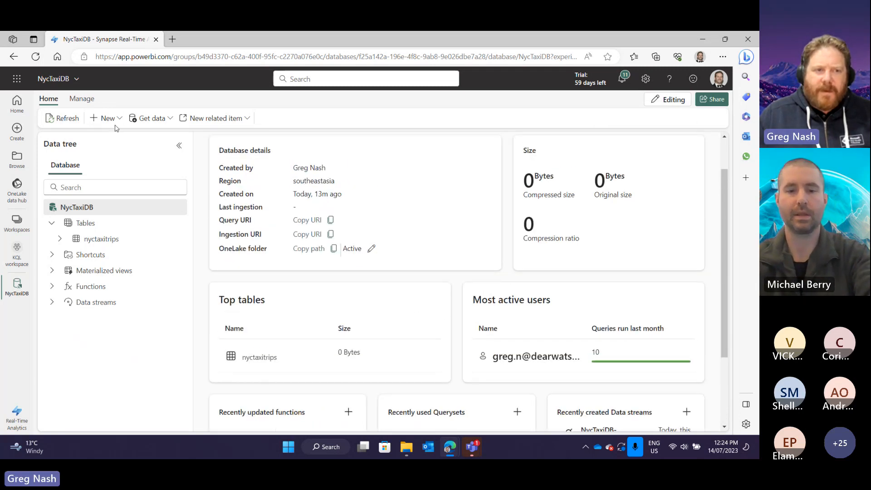
pyautogui.click(66, 119)
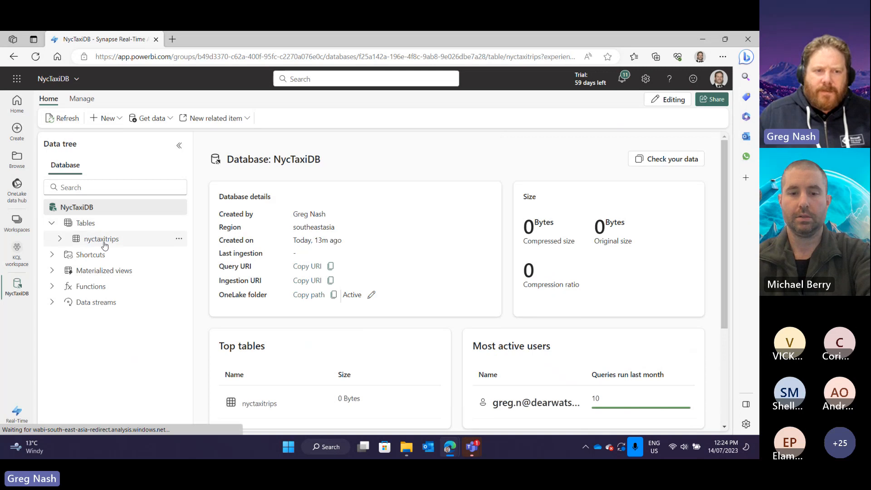
# Step: Open the nyctaxitrips table's details and check the notifications about the destination
pyautogui.click(104, 242)
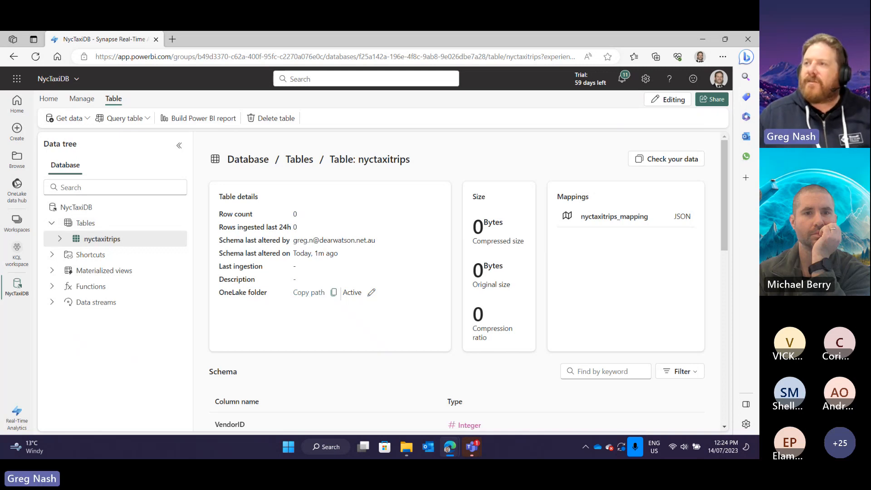
pyautogui.scroll(-2, 634, 248)
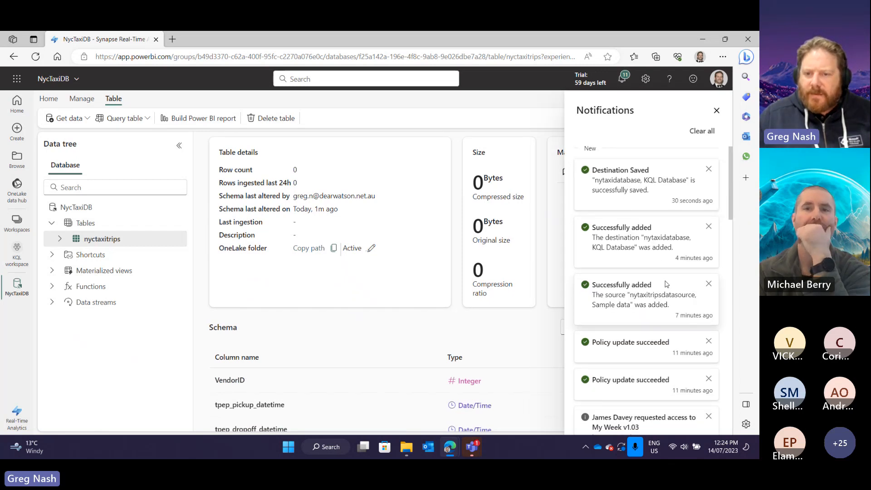
pyautogui.click(716, 110)
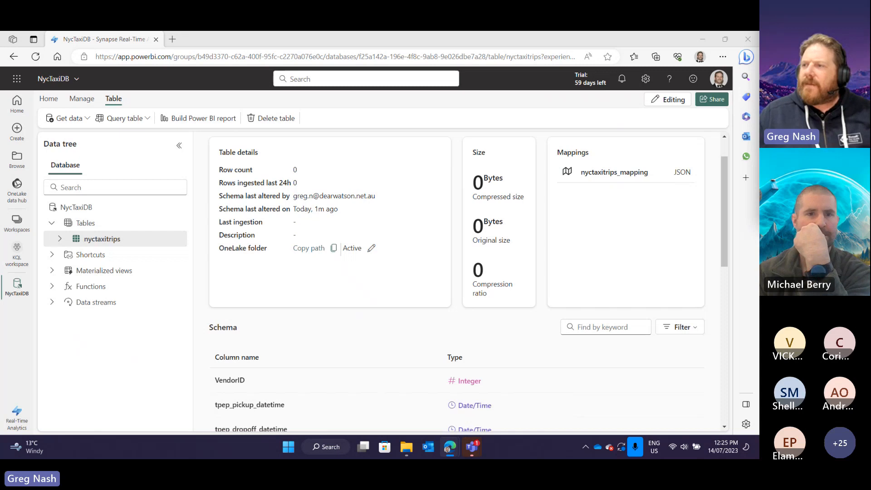
# Step: Examine the column names and data types in the nyctaxitrips table's schema, from VendorID through airport_fee
pyautogui.click(114, 245)
pyautogui.scroll(-1, 427, 276)
pyautogui.scroll(-5, 427, 276)
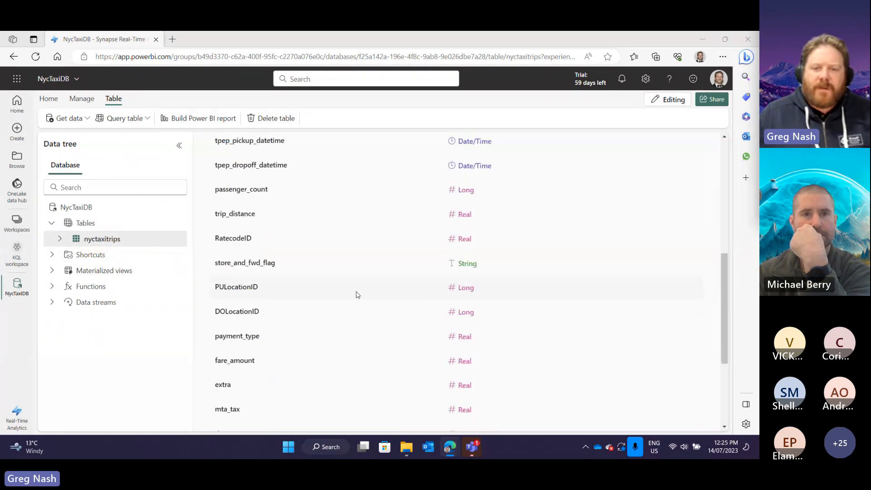
pyautogui.scroll(6, 346, 298)
pyautogui.scroll(-4, 278, 295)
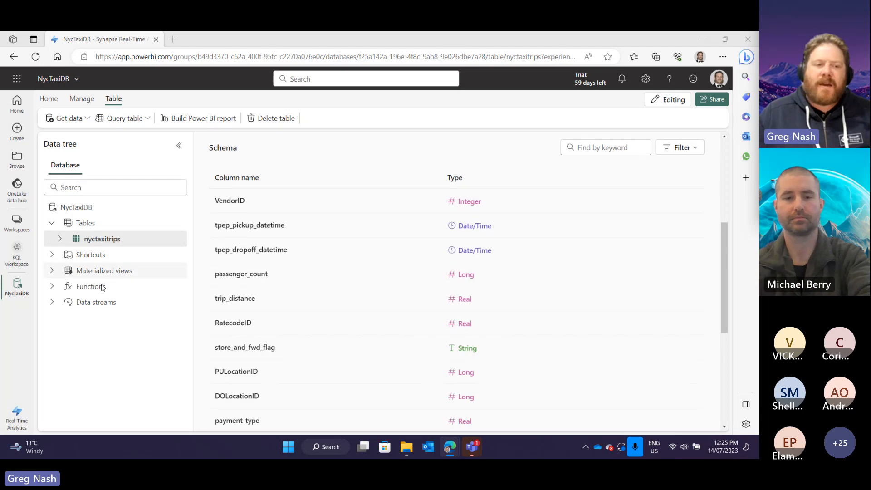
pyautogui.click(99, 239)
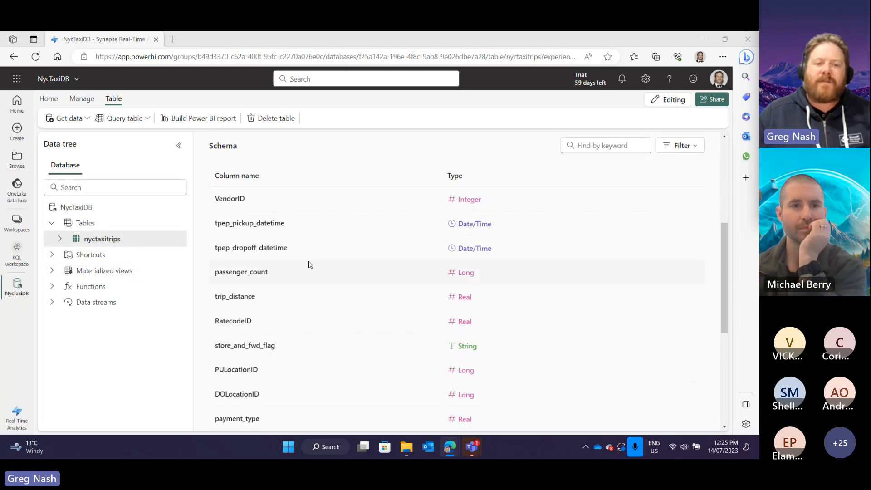
pyautogui.scroll(-4, 307, 264)
pyautogui.scroll(-2, 285, 323)
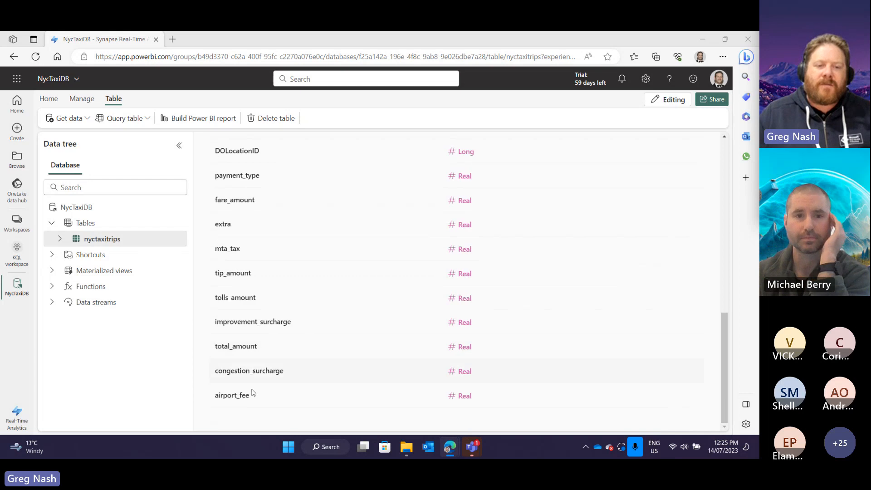
pyautogui.scroll(5, 311, 328)
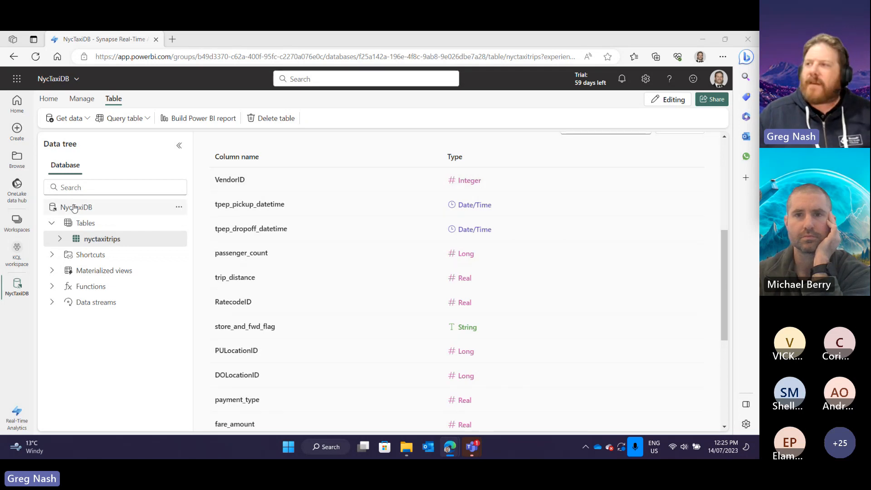
pyautogui.click(69, 118)
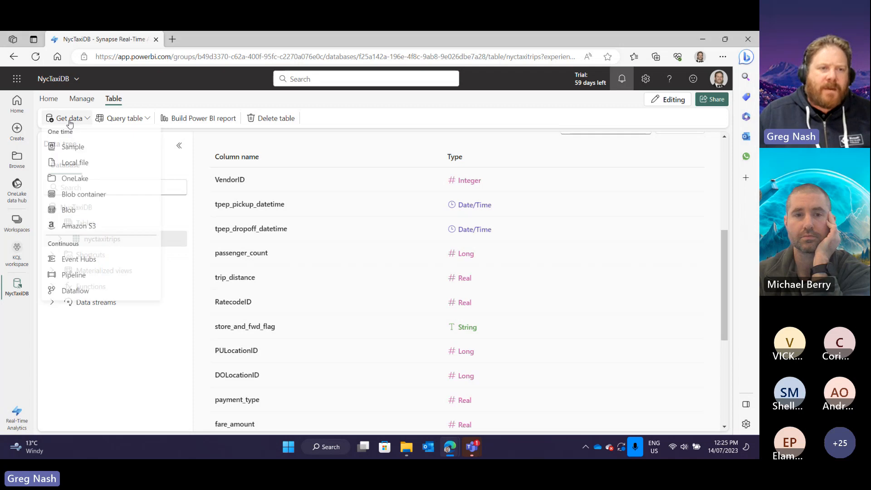
pyautogui.click(70, 195)
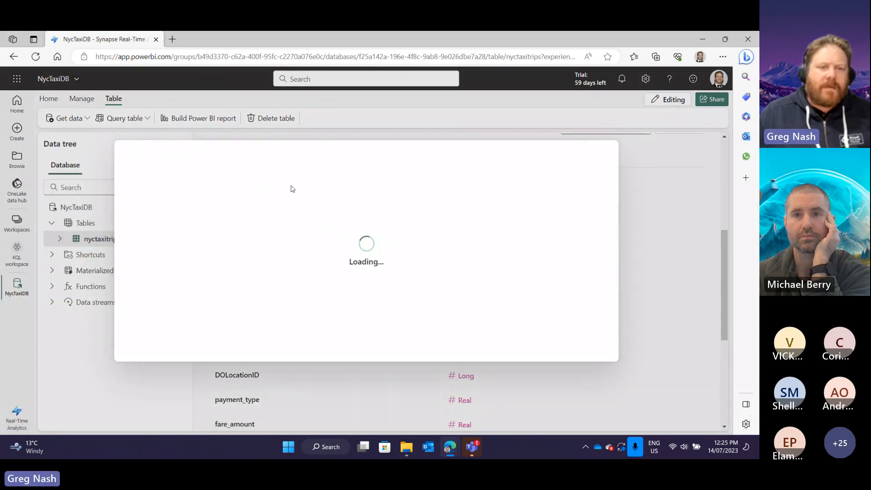
pyautogui.click(609, 150)
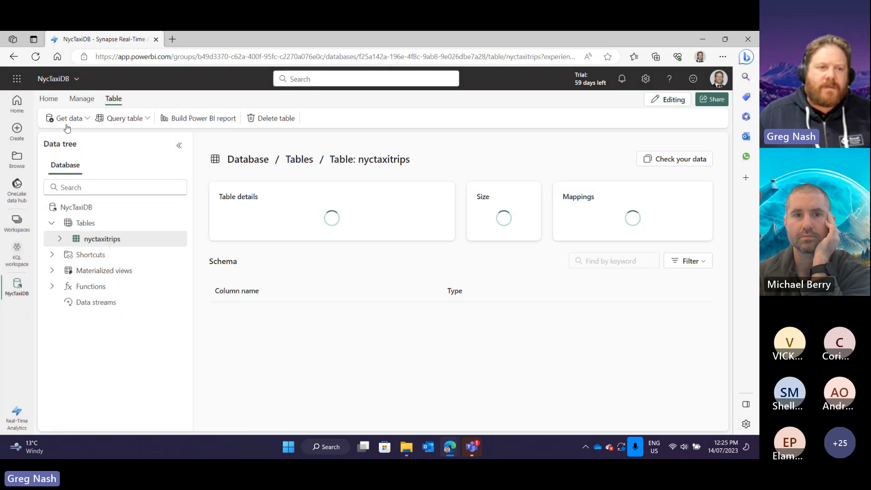
# Step: Start a one-time blob container ingestion into a new table named Locations and proceed to its source settings
pyautogui.click(69, 118)
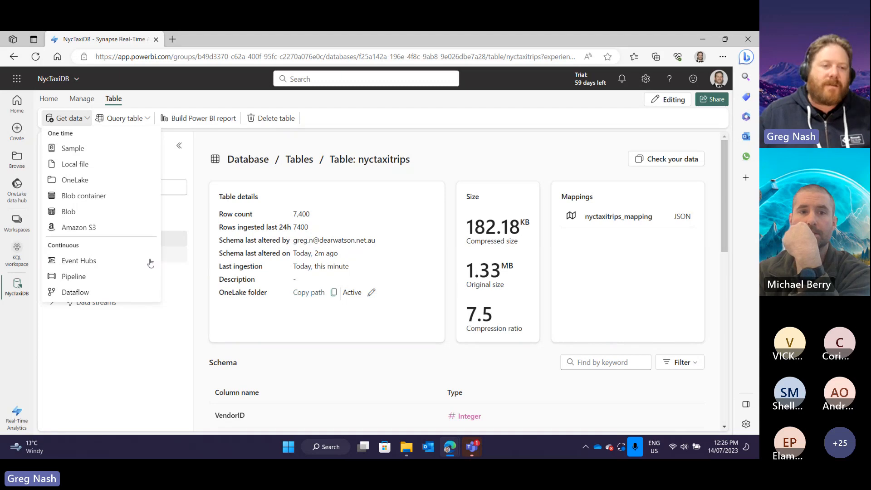
pyautogui.click(71, 195)
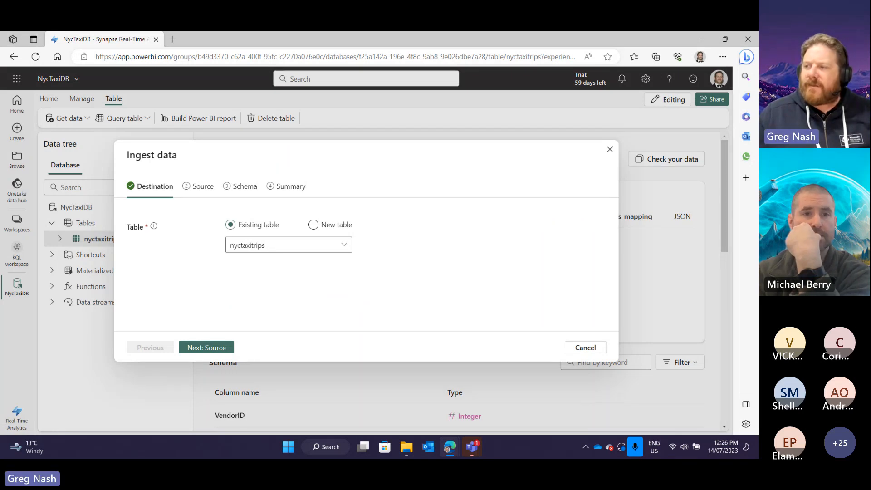
pyautogui.click(313, 225)
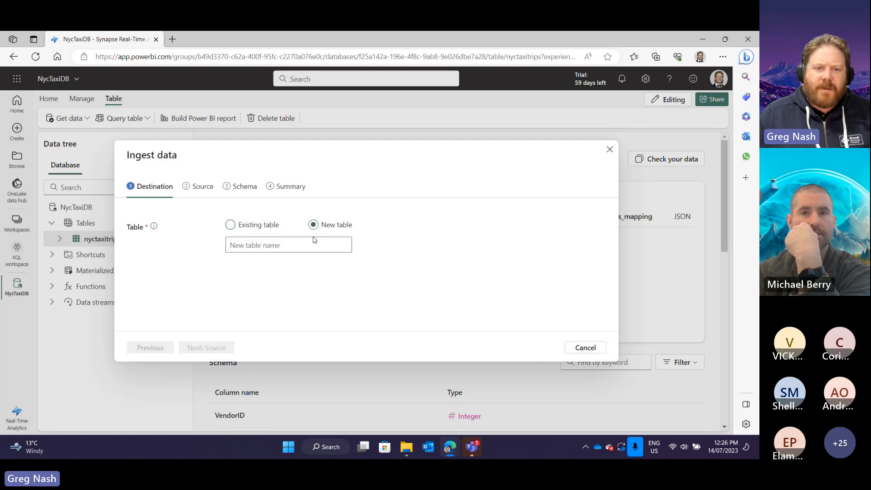
pyautogui.click(321, 244)
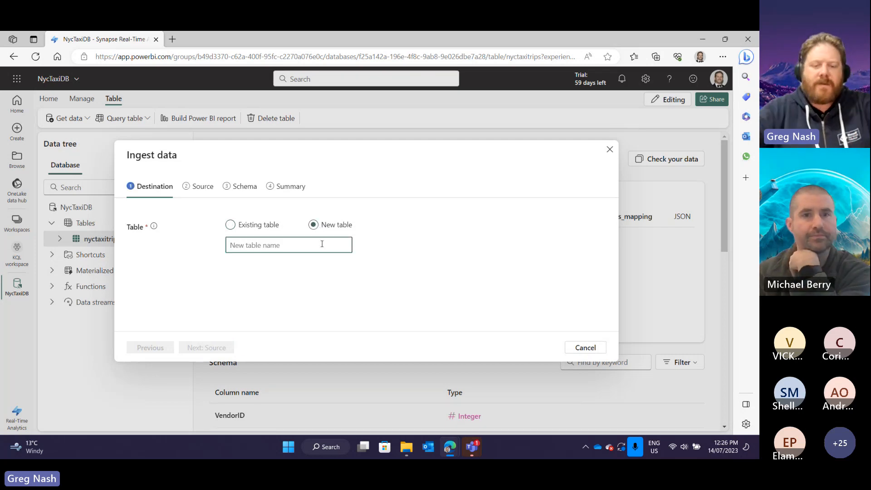
pyautogui.write('Locations')
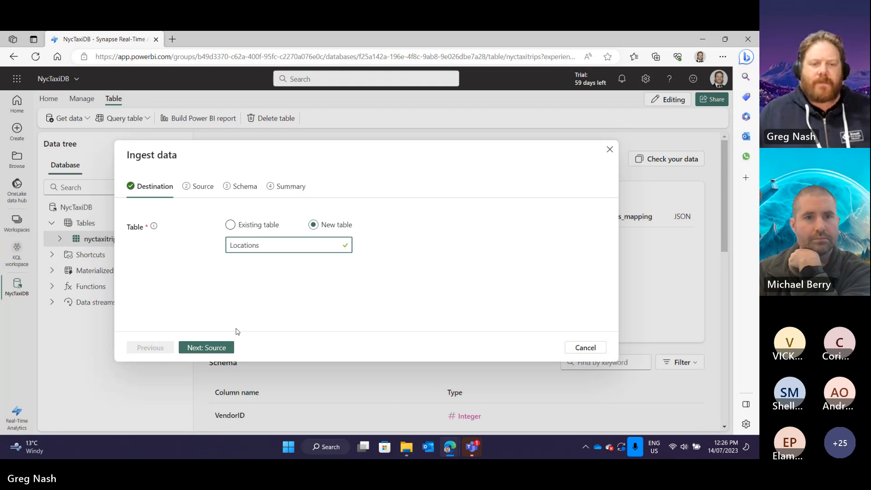
pyautogui.click(207, 347)
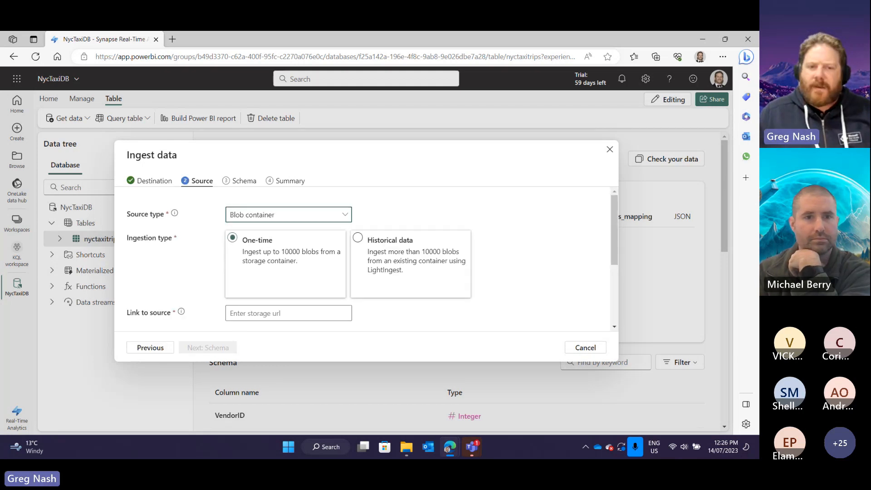
pyautogui.scroll(-1, 269, 242)
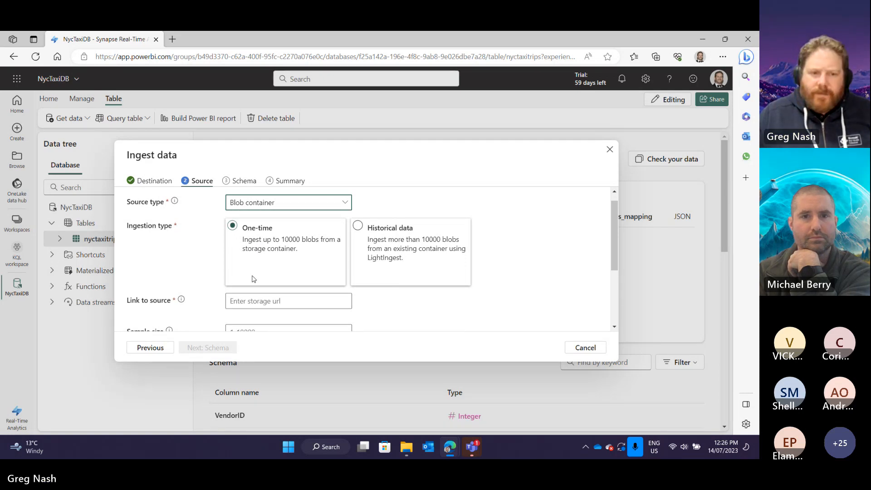
pyautogui.click(259, 295)
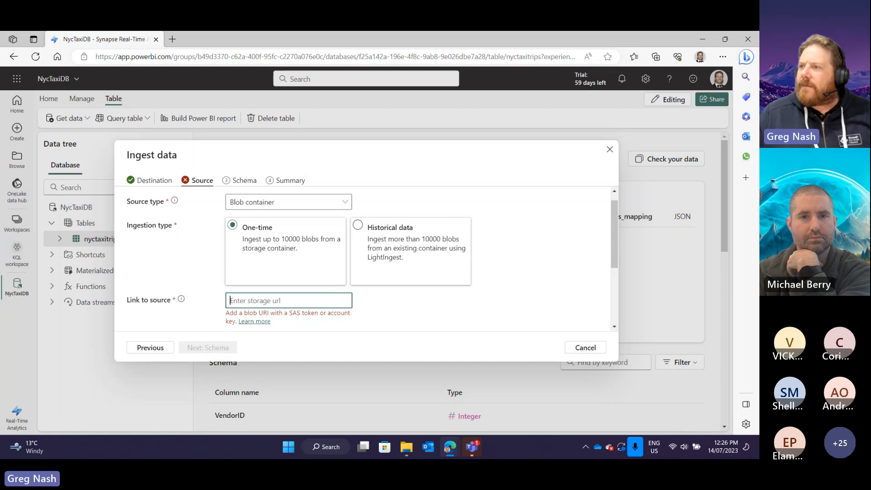
pyautogui.hotkey('alt', 'Tab')
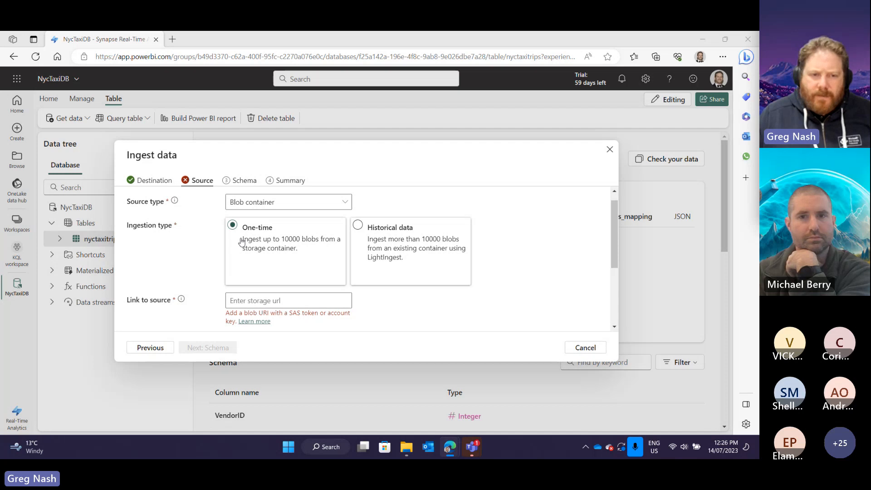
pyautogui.click(251, 303)
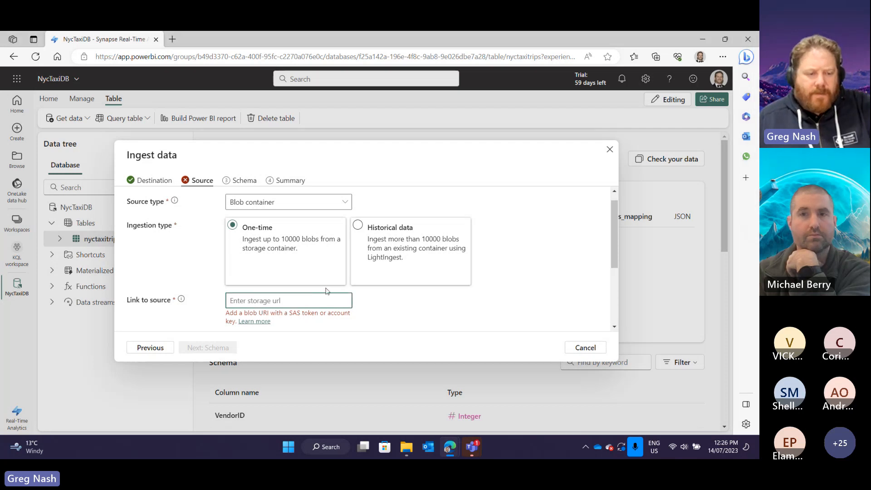
pyautogui.hotkey('ctrl', 'v')
pyautogui.moveTo(258, 301); pyautogui.dragTo(346, 300)
pyautogui.click(281, 301)
pyautogui.click(300, 301)
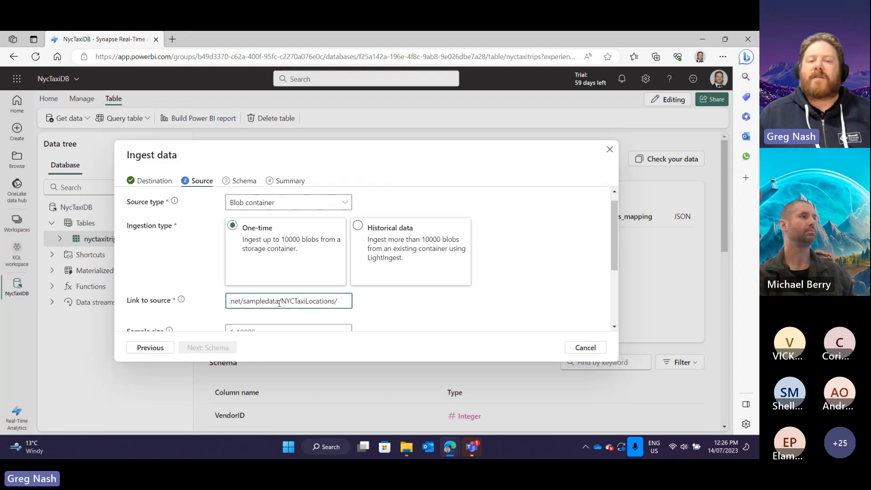
pyautogui.moveTo(280, 301); pyautogui.dragTo(321, 299)
pyautogui.click(325, 301)
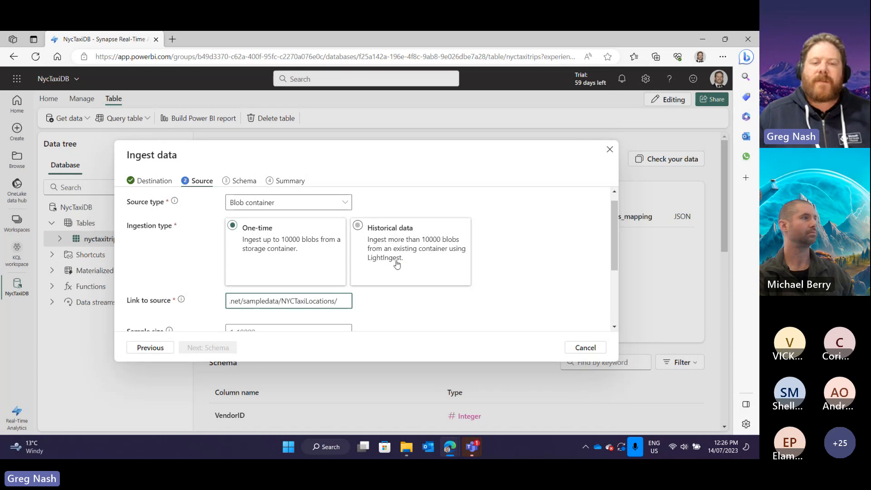
# Step: Review the sample size, file filters and schema defining file without restricting them, and proceed to the Locations schema
pyautogui.scroll(-2, 394, 272)
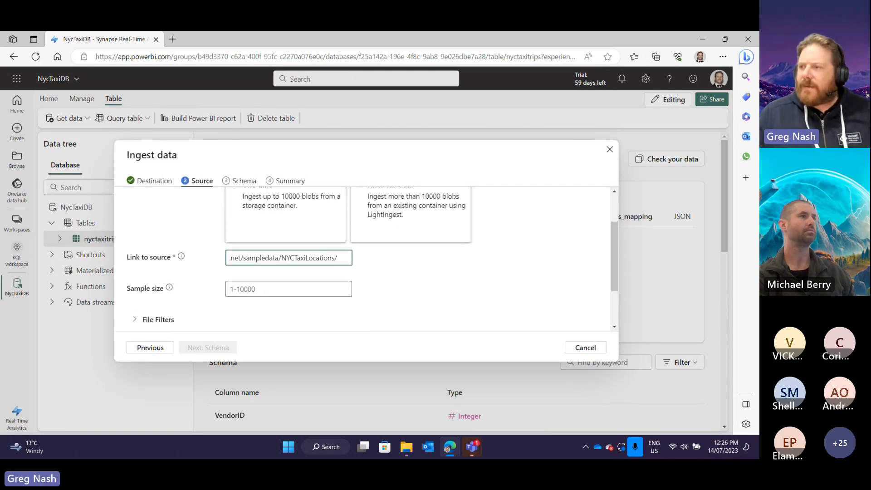
pyautogui.scroll(-1, 327, 244)
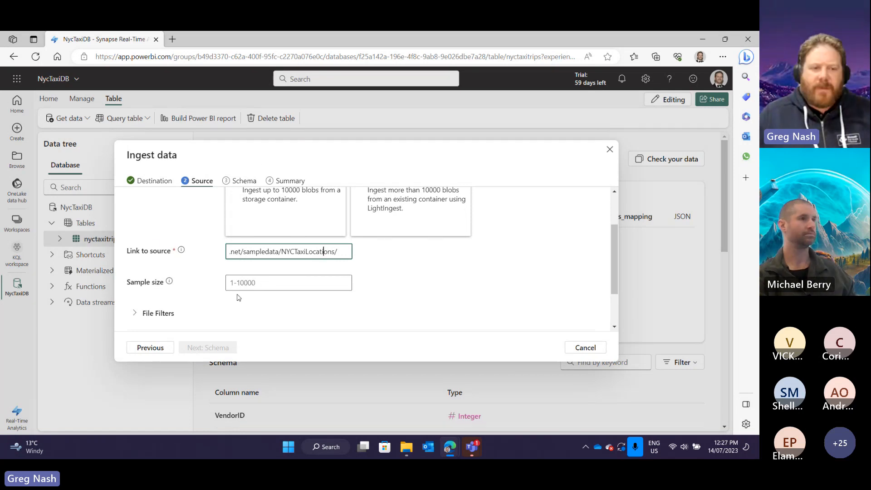
pyautogui.scroll(-2, 237, 284)
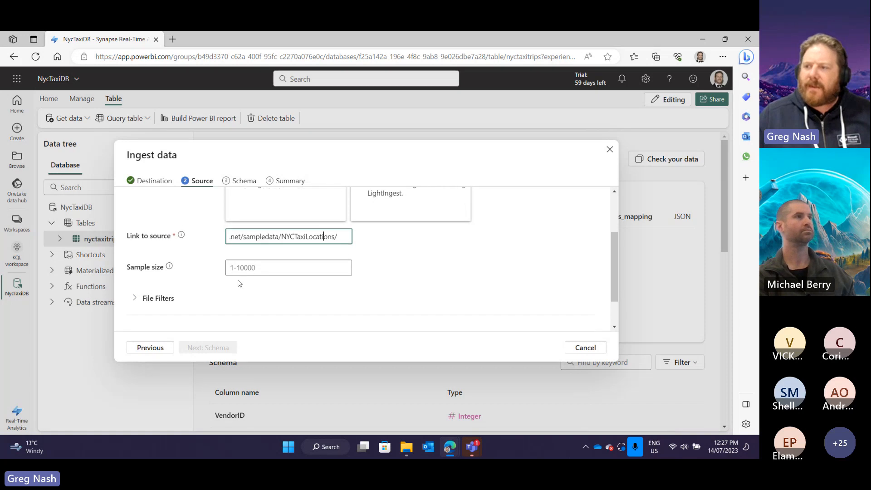
pyautogui.click(135, 296)
pyautogui.scroll(-3, 272, 295)
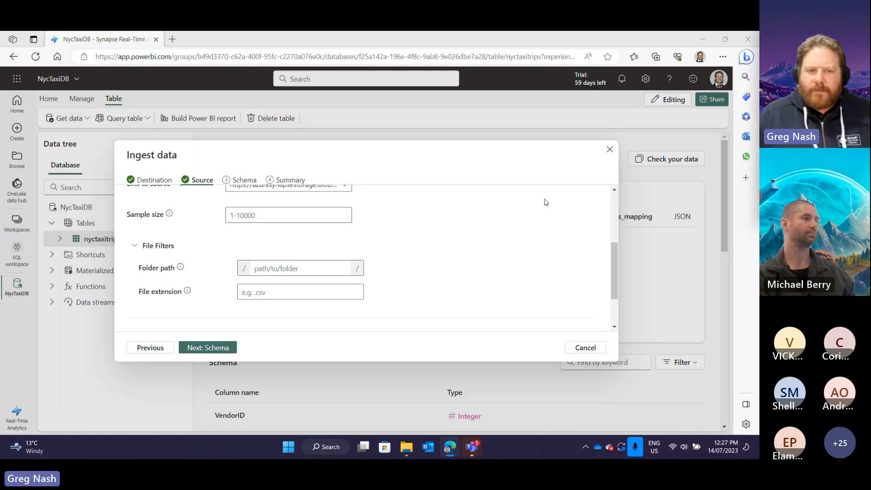
pyautogui.scroll(-3, 453, 268)
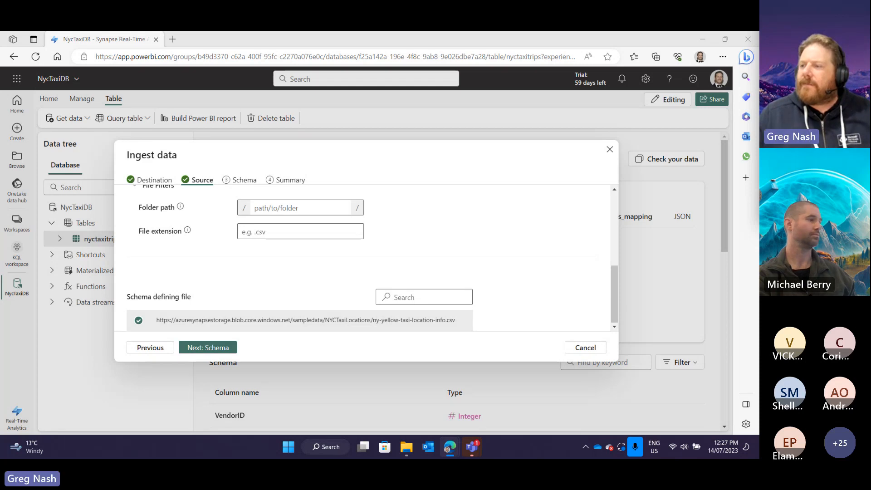
pyautogui.click(219, 346)
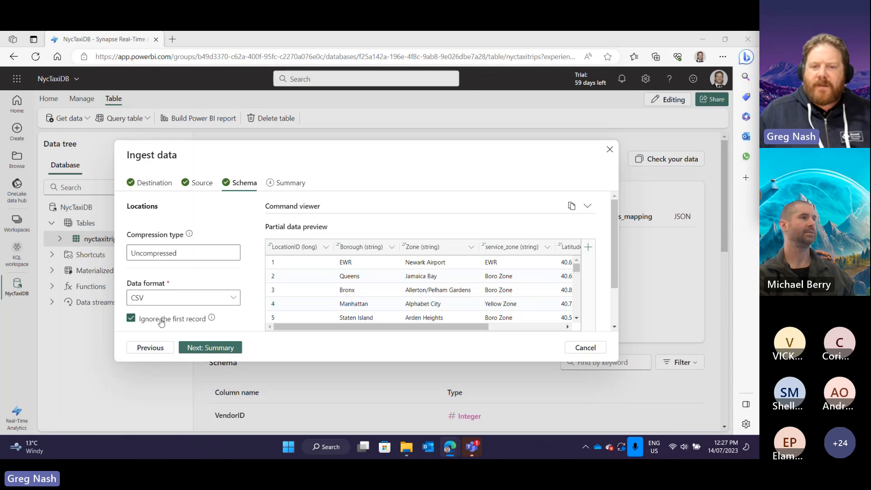
# Step: Check the Locations data preview, CSV format, first-record option and mapping name, and run the ingestion
pyautogui.moveTo(470, 326)
pyautogui.mouseDown()
pyautogui.moveTo(547, 327)
pyautogui.moveTo(467, 327)
pyautogui.mouseUp()
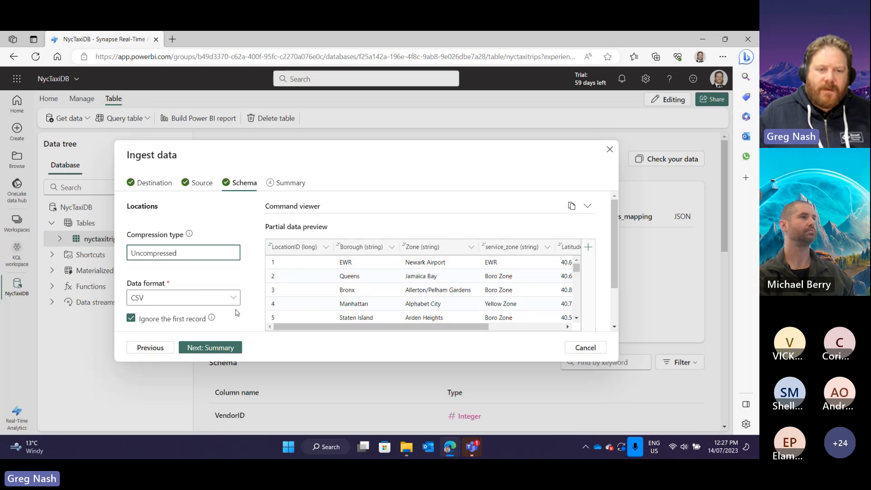
pyautogui.scroll(-2, 517, 254)
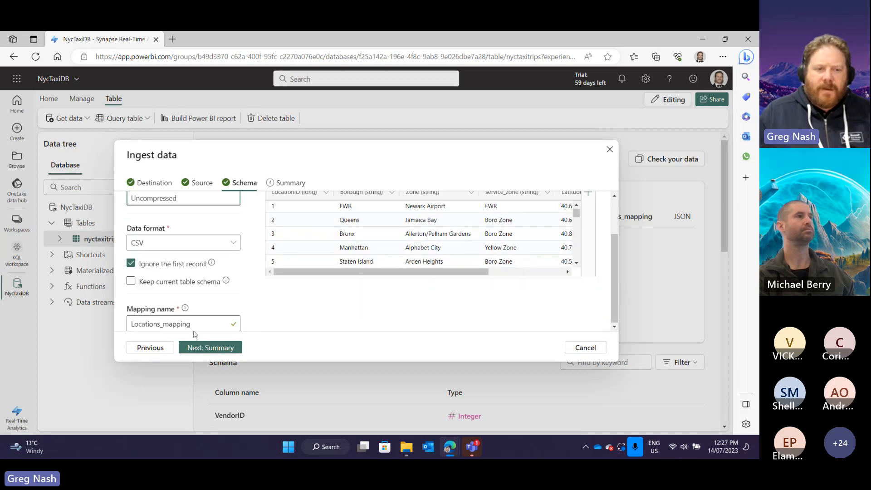
pyautogui.click(213, 348)
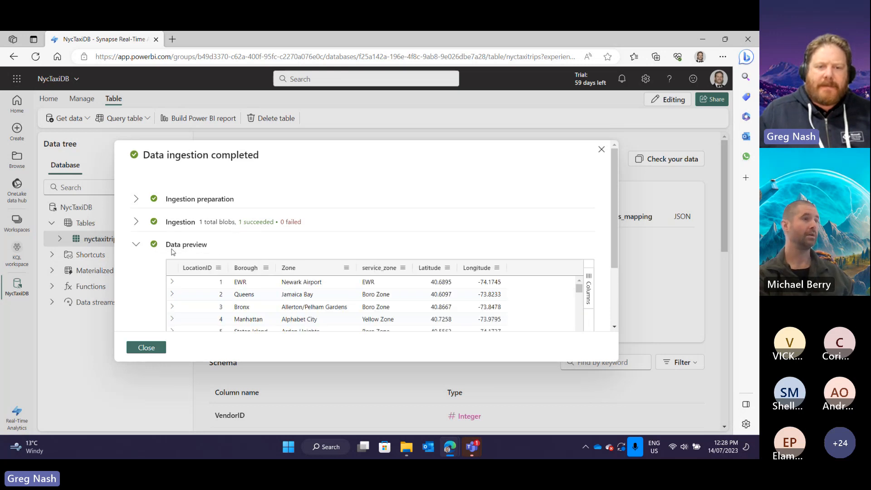
# Step: Look through the ingested location rows in the data preview and close the ingestion summary
pyautogui.scroll(-3, 408, 304)
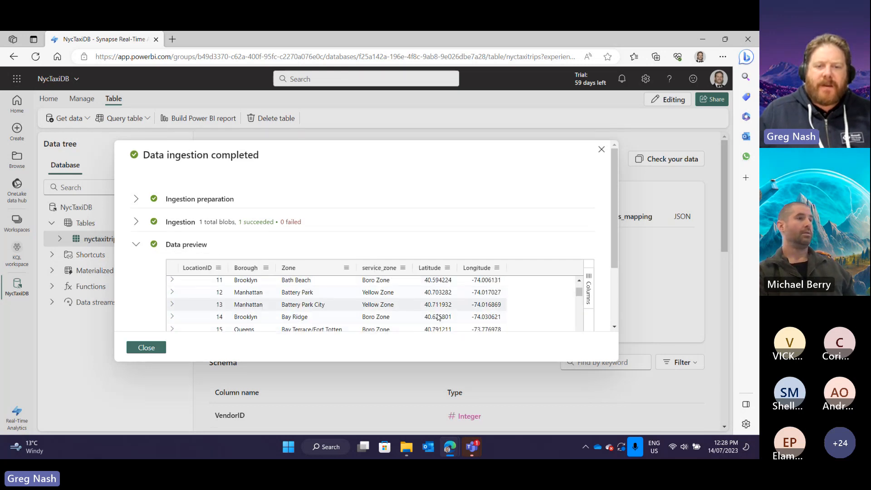
pyautogui.scroll(-3, 438, 318)
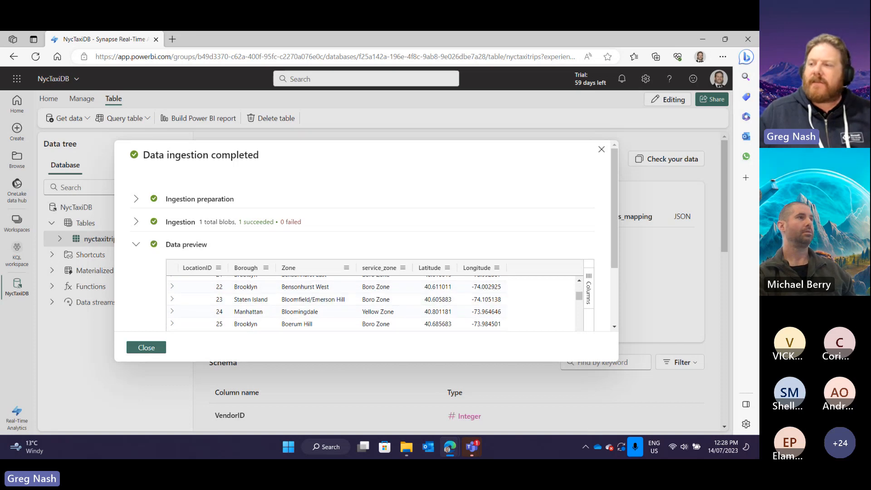
pyautogui.scroll(-3, 372, 299)
pyautogui.click(146, 347)
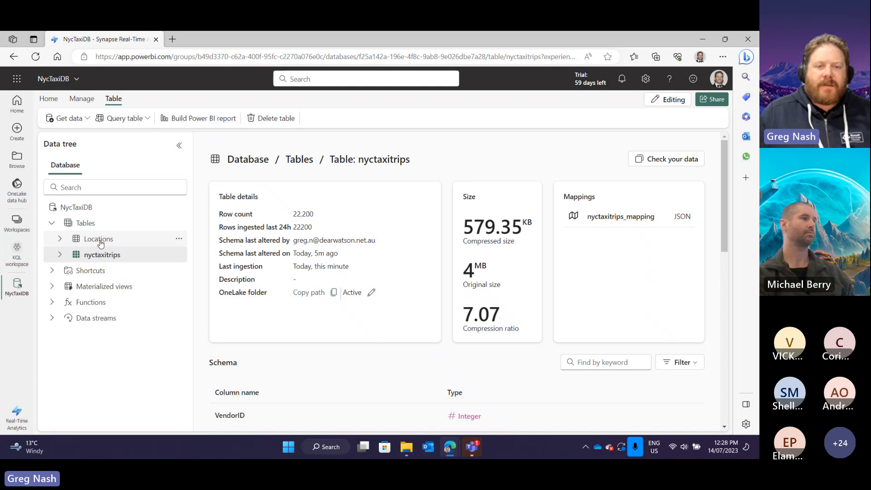
# Step: View the details of the new Locations table and return to the nyctaxitrips table's details
pyautogui.click(98, 238)
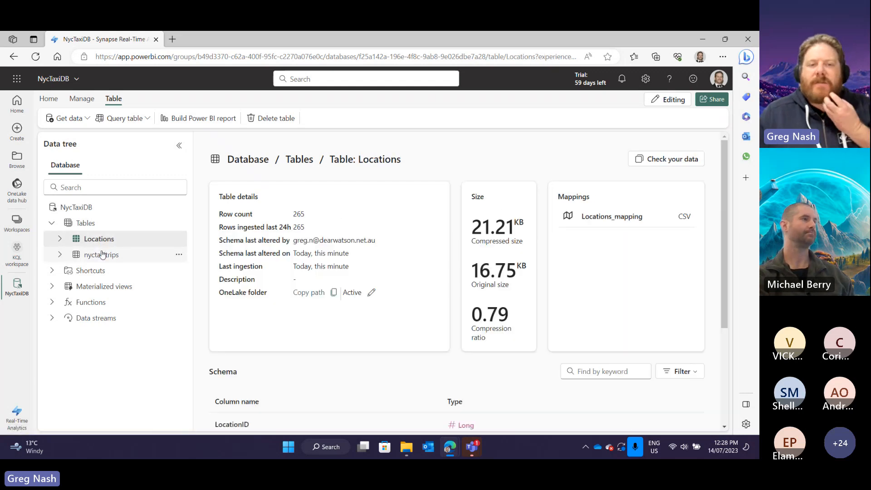
pyautogui.click(103, 254)
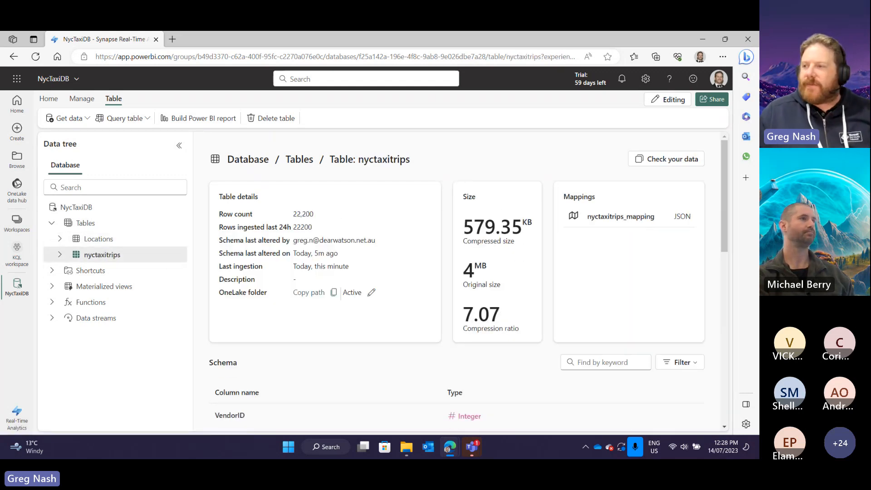
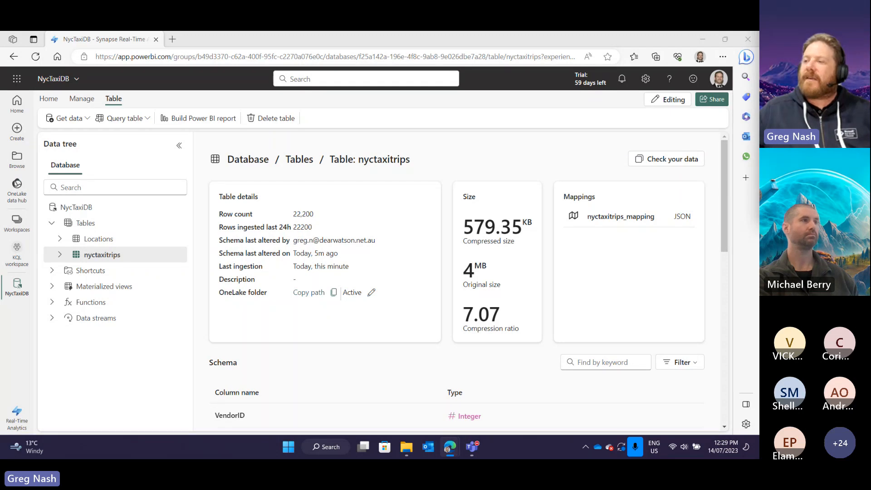
pyautogui.scroll(-1, 456, 281)
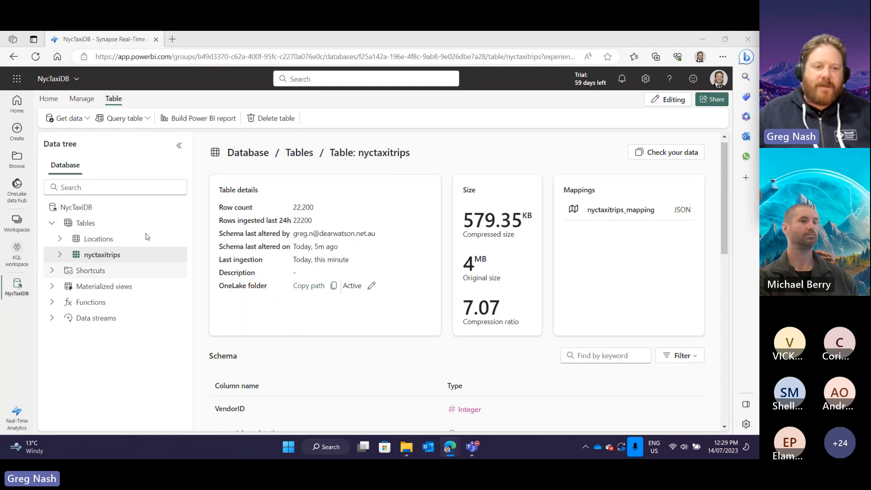
# Step: Query the nyctaxitrips table to show any 100 records and look over the generated KQL queries
pyautogui.click(130, 259)
pyautogui.click(179, 254)
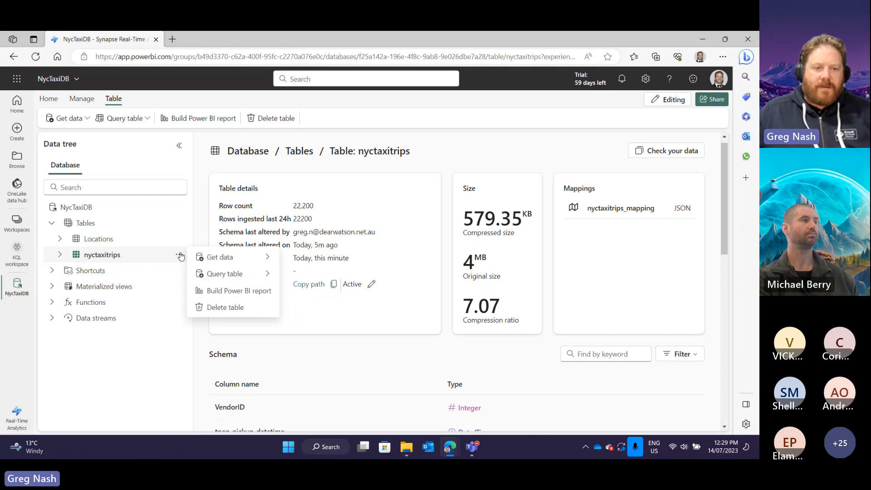
pyautogui.moveTo(237, 278)
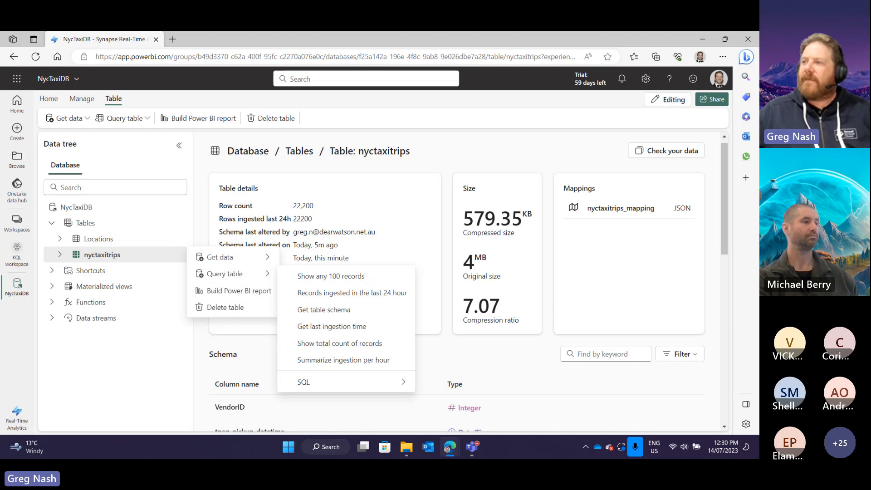
pyautogui.click(340, 278)
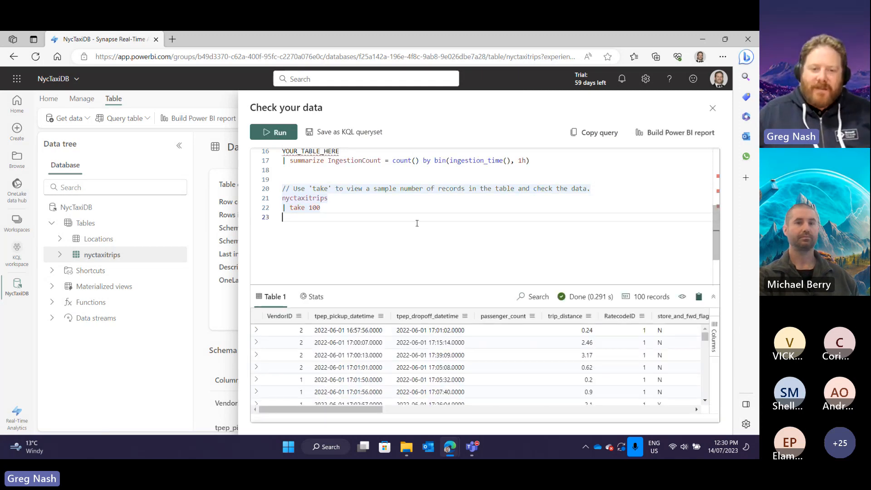
pyautogui.scroll(5, 393, 217)
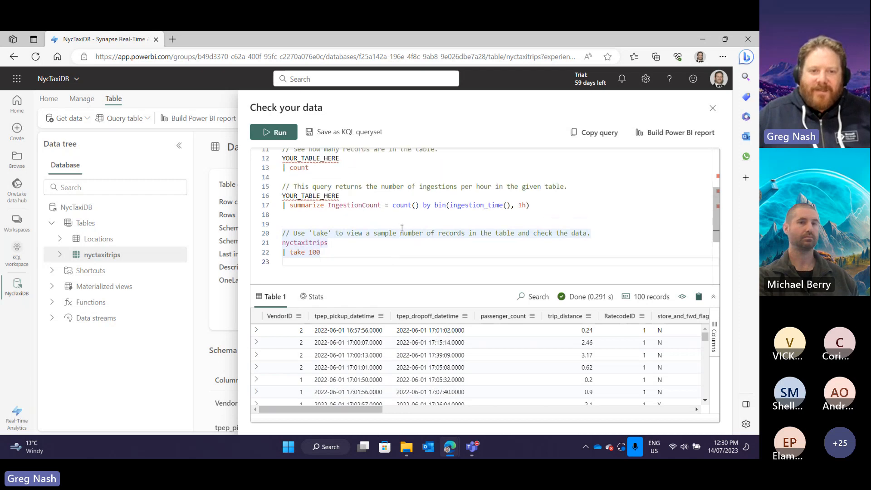
# Step: Examine the sample KQL queries for taking 100 records, counting records and summarizing ingestions per hour
pyautogui.scroll(2, 403, 229)
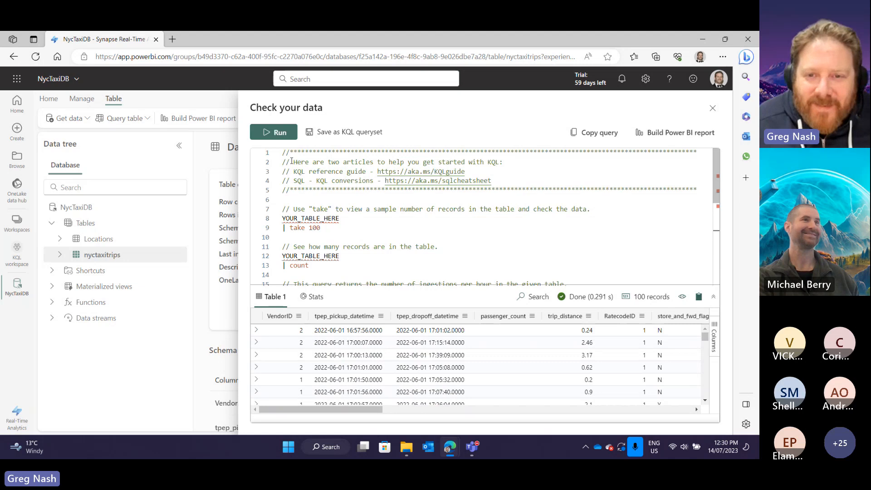
pyautogui.scroll(-3, 317, 180)
pyautogui.scroll(1, 326, 184)
pyautogui.scroll(1, 313, 182)
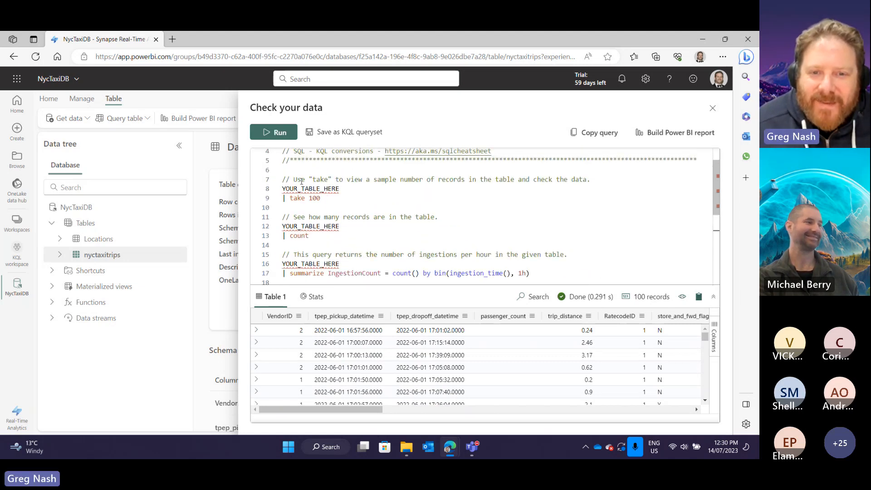
pyautogui.moveTo(351, 180); pyautogui.dragTo(568, 180)
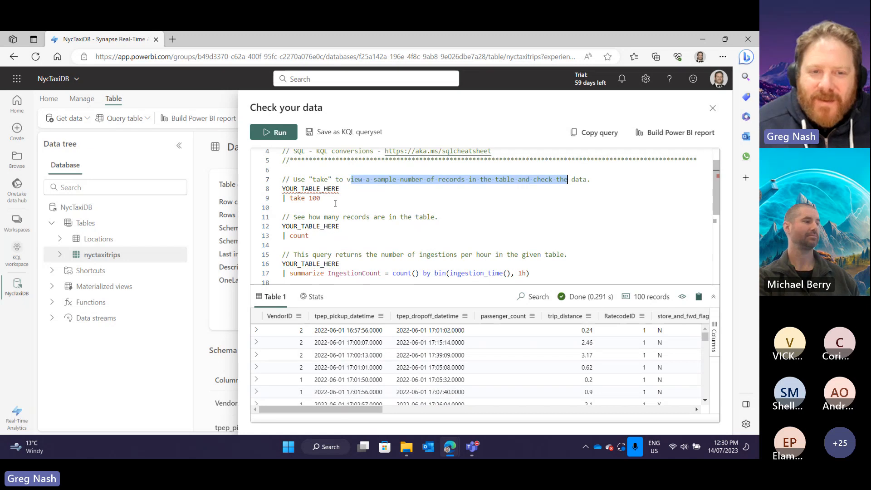
pyautogui.moveTo(335, 204); pyautogui.dragTo(283, 198)
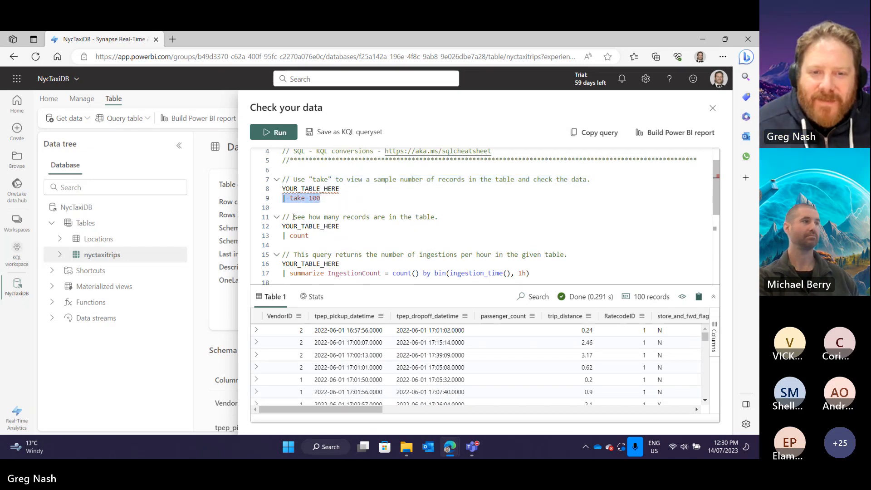
pyautogui.moveTo(315, 237); pyautogui.dragTo(289, 236)
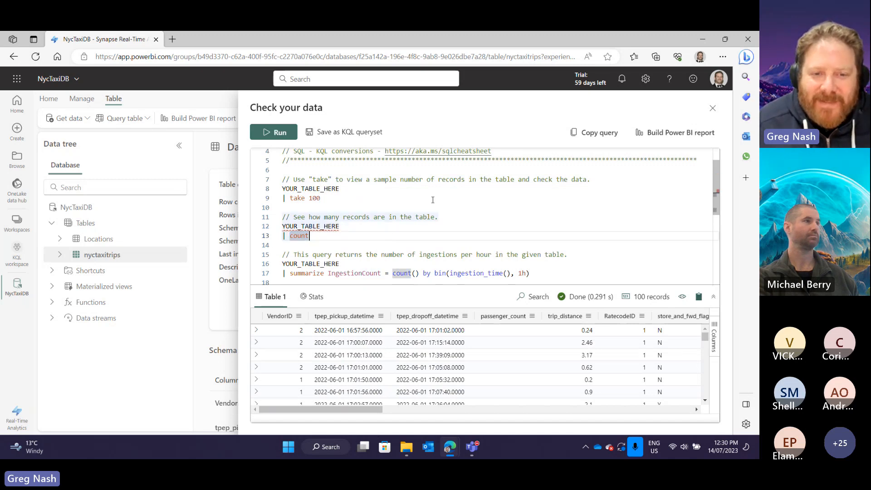
pyautogui.scroll(-2, 349, 250)
pyautogui.moveTo(289, 207); pyautogui.dragTo(530, 206)
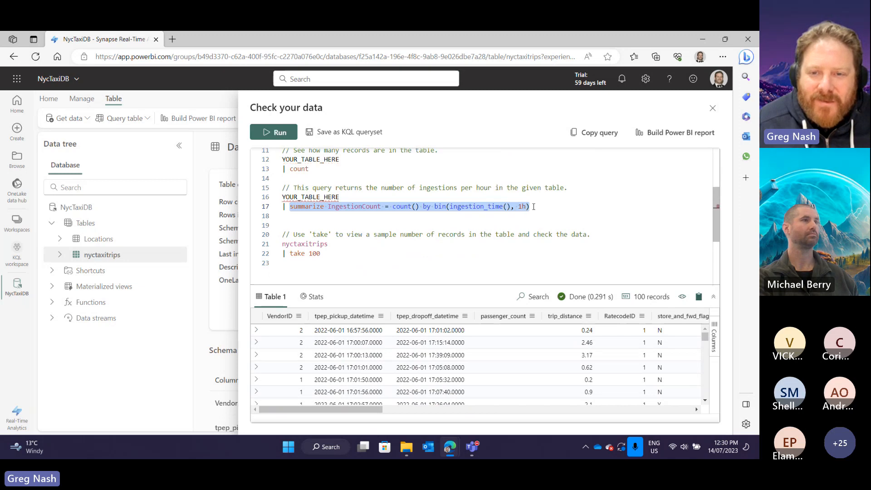
pyautogui.click(494, 227)
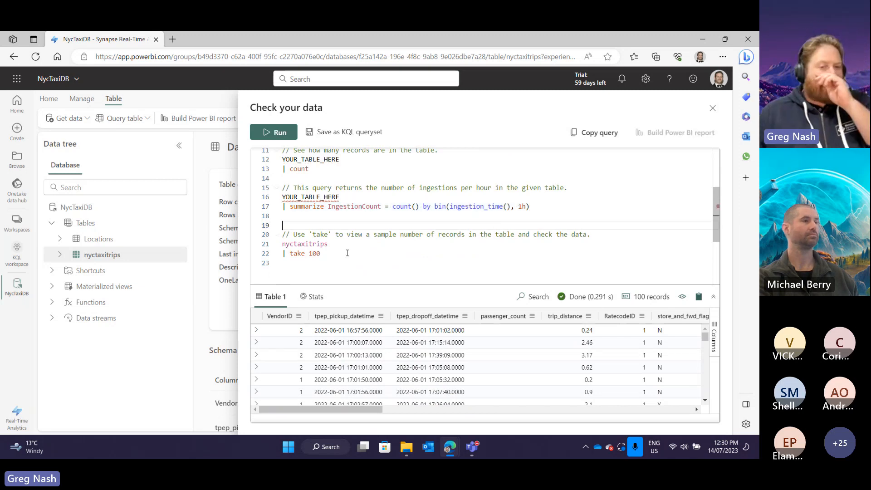
# Step: Examine the generated nyctaxitrips query, with its comment, table name and take 100 operator
pyautogui.moveTo(348, 253); pyautogui.dragTo(264, 244)
pyautogui.click(340, 253)
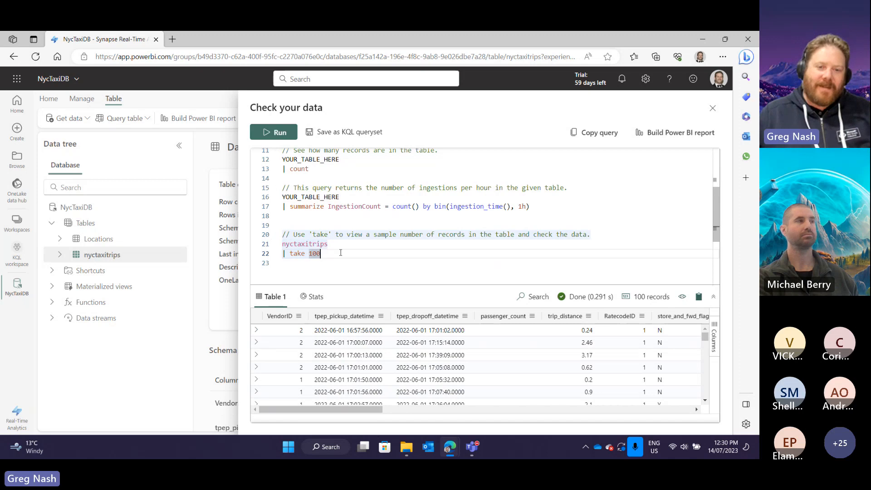
pyautogui.moveTo(338, 254); pyautogui.dragTo(264, 235)
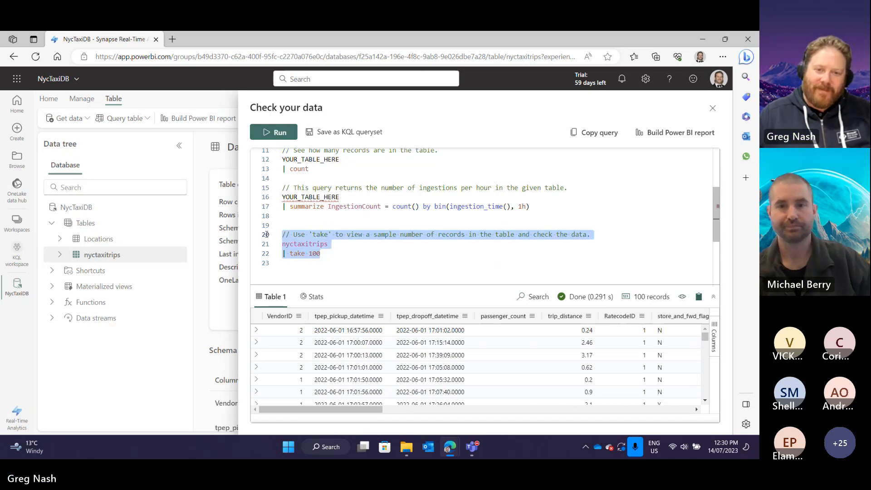
pyautogui.click(361, 263)
pyautogui.doubleClick(312, 244)
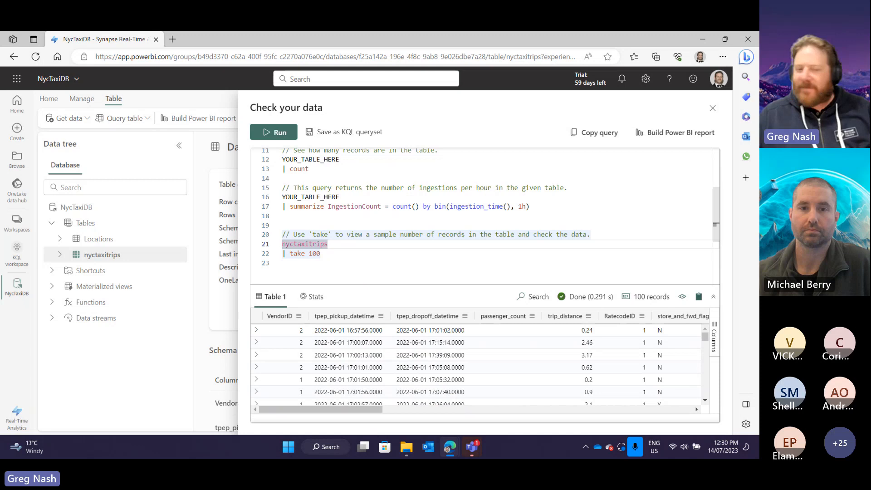
pyautogui.scroll(-3, 364, 247)
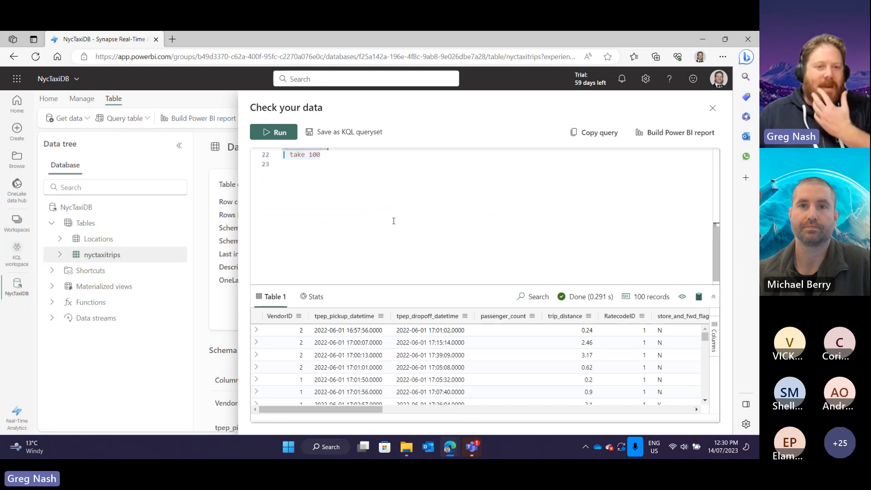
pyautogui.scroll(2, 390, 227)
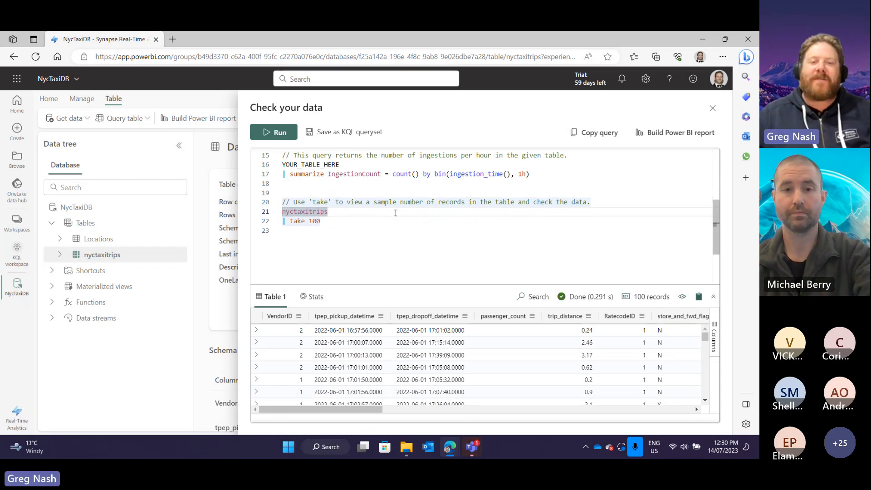
pyautogui.scroll(-2, 400, 221)
pyautogui.scroll(1, 400, 222)
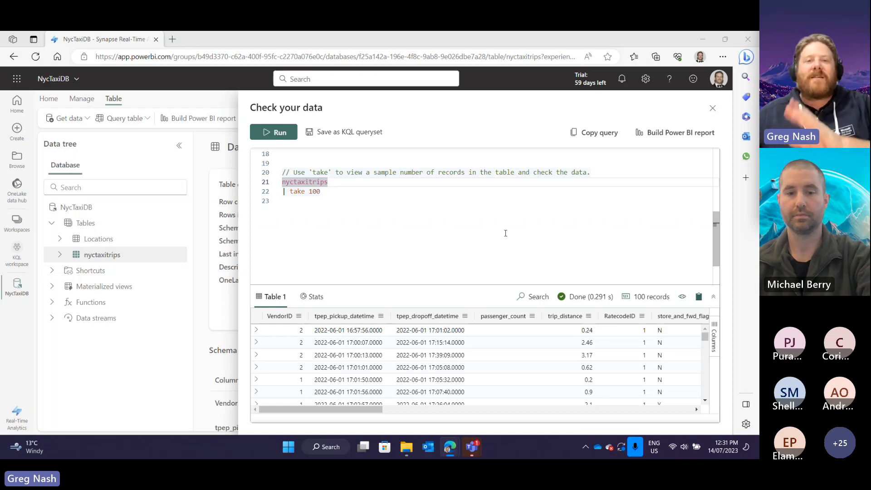
pyautogui.scroll(-1, 390, 238)
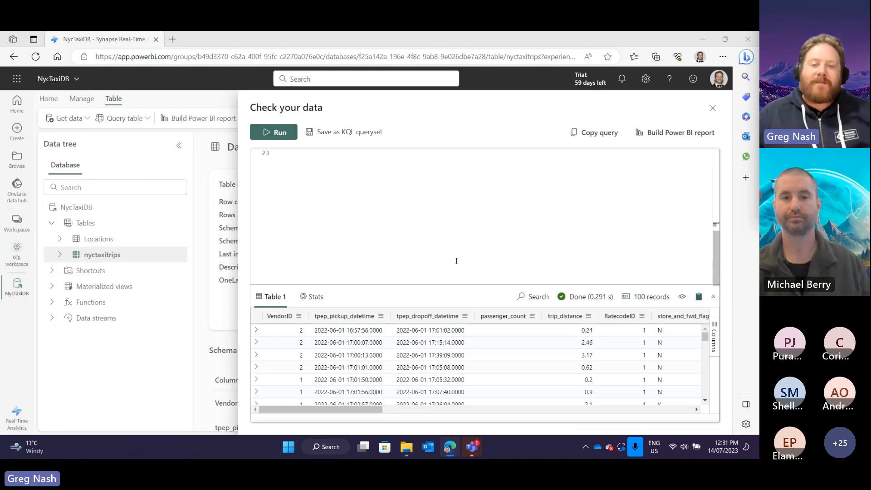
pyautogui.scroll(3, 463, 263)
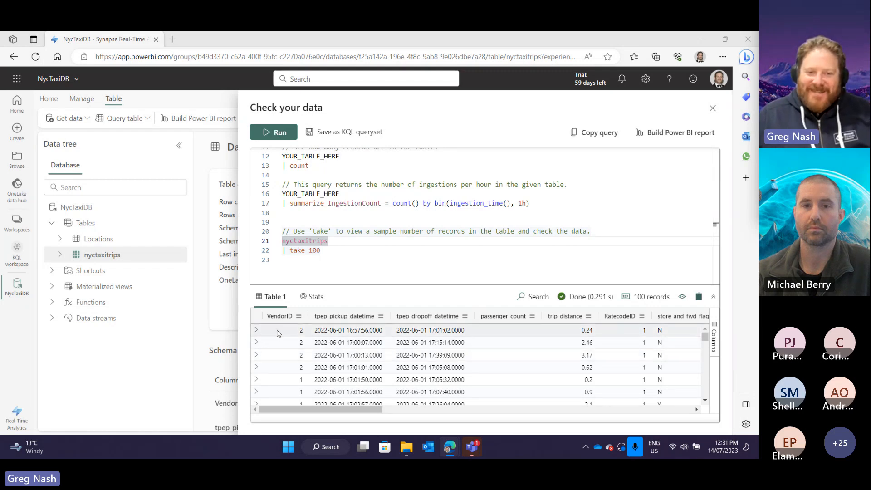
# Step: Expand and collapse the first returned trip record, and look over further rows and the take operator
pyautogui.click(256, 330)
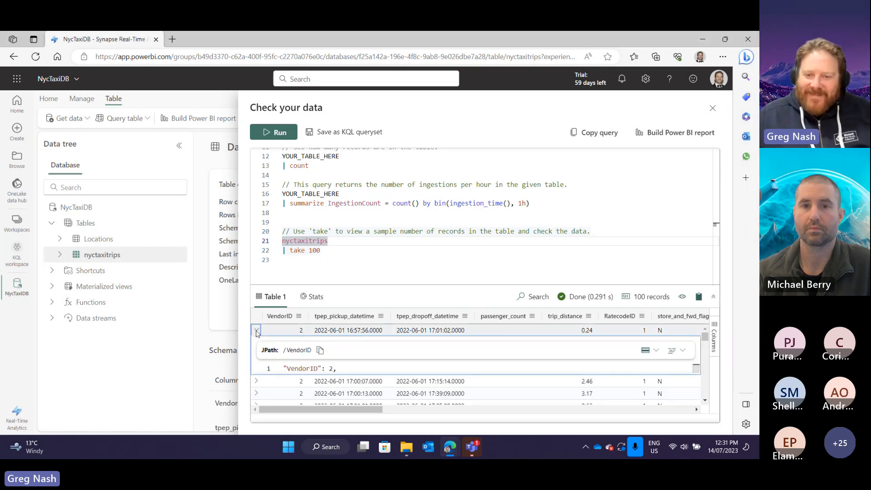
pyautogui.click(257, 330)
pyautogui.scroll(-2, 400, 344)
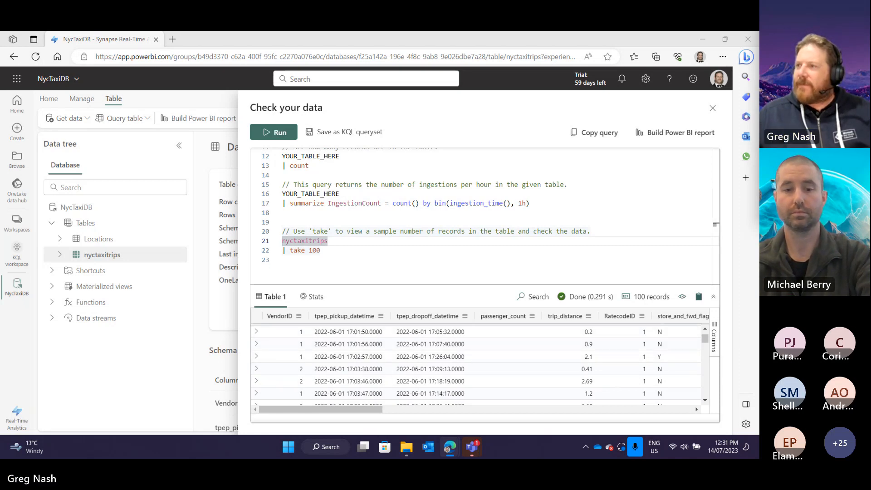
pyautogui.click(293, 250)
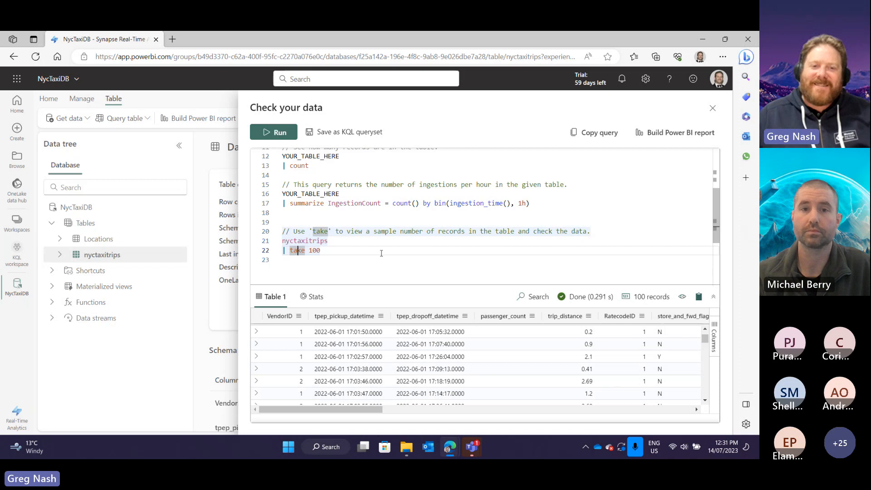
pyautogui.scroll(-3, 380, 253)
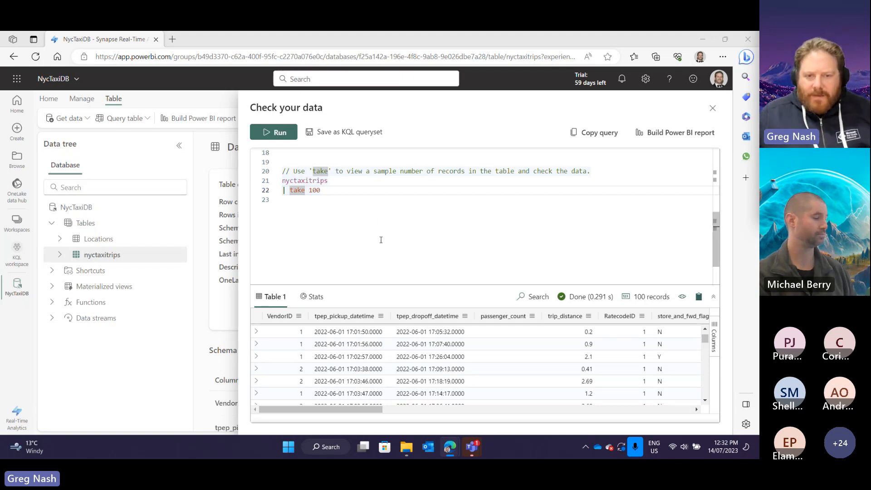
# Step: Close the current data check and query the nyctaxitrips table for records ingested in the last 24 hours
pyautogui.click(712, 108)
pyautogui.click(178, 256)
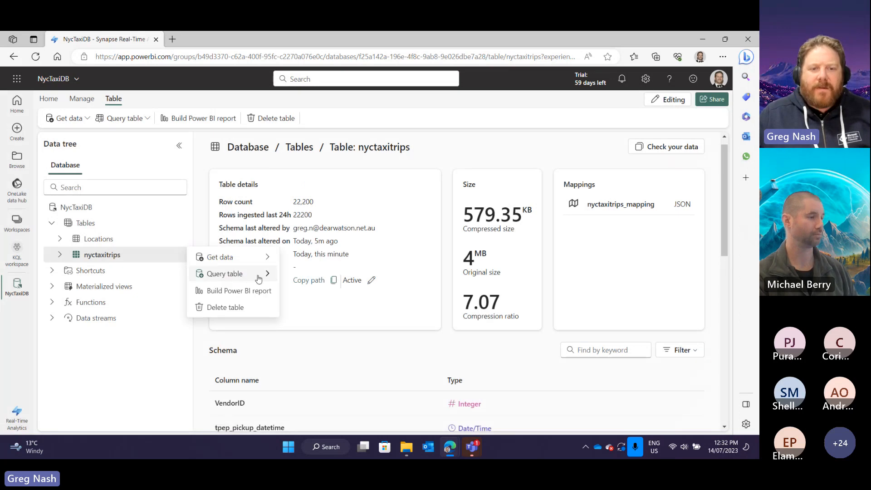
pyautogui.moveTo(268, 275)
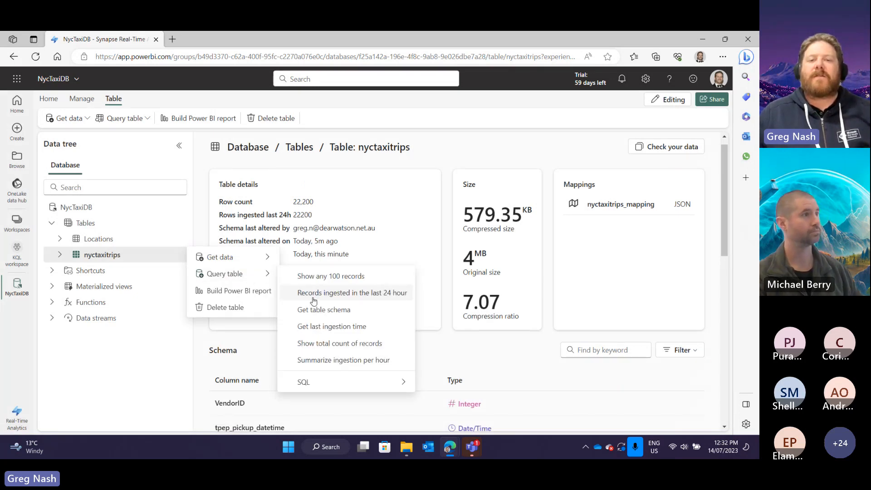
pyautogui.click(362, 295)
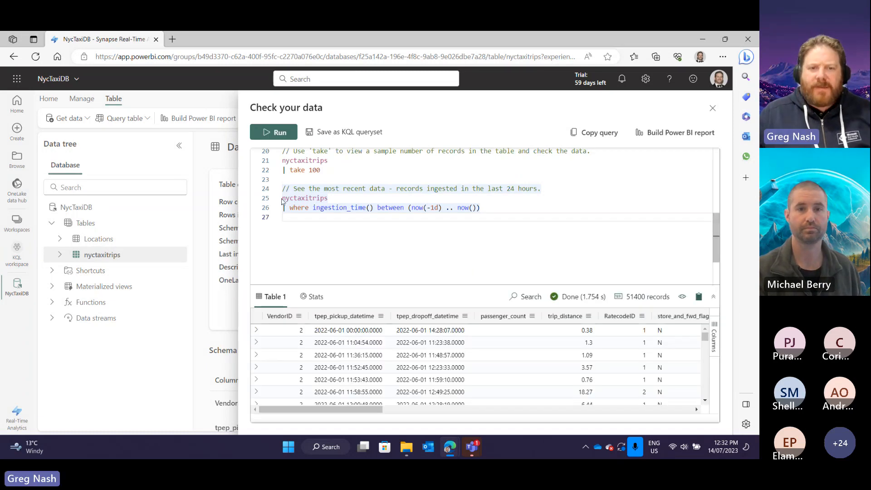
# Step: Examine the where clause that filters ingestion_time() between now(-1d) and now() in the generated query
pyautogui.moveTo(282, 198); pyautogui.dragTo(375, 206)
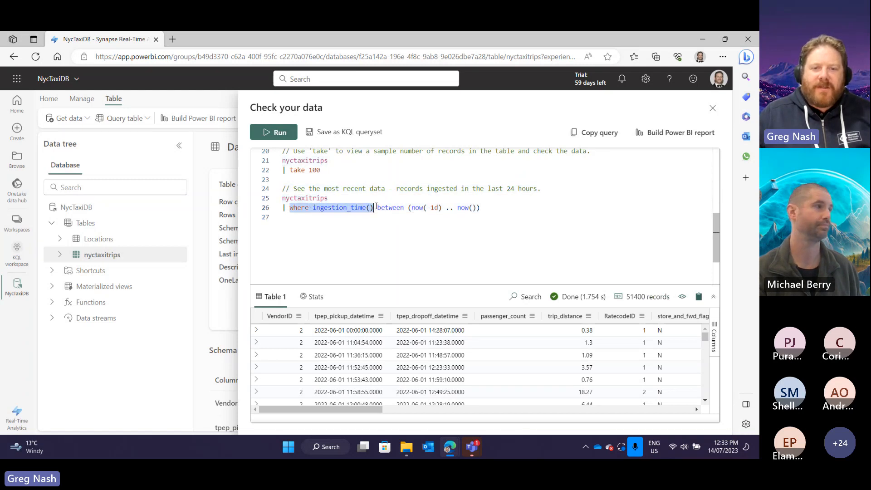
pyautogui.click(318, 217)
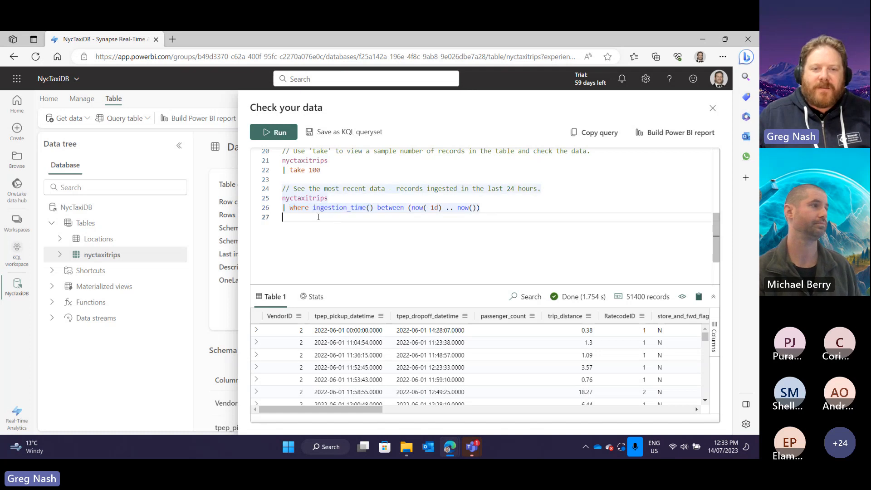
pyautogui.moveTo(379, 207); pyautogui.dragTo(481, 207)
pyautogui.click(439, 208)
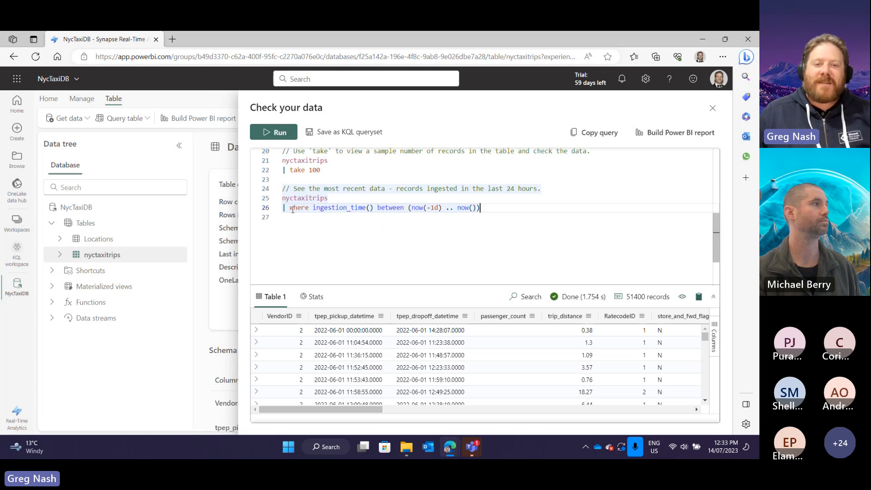
pyautogui.moveTo(290, 208); pyautogui.dragTo(500, 208)
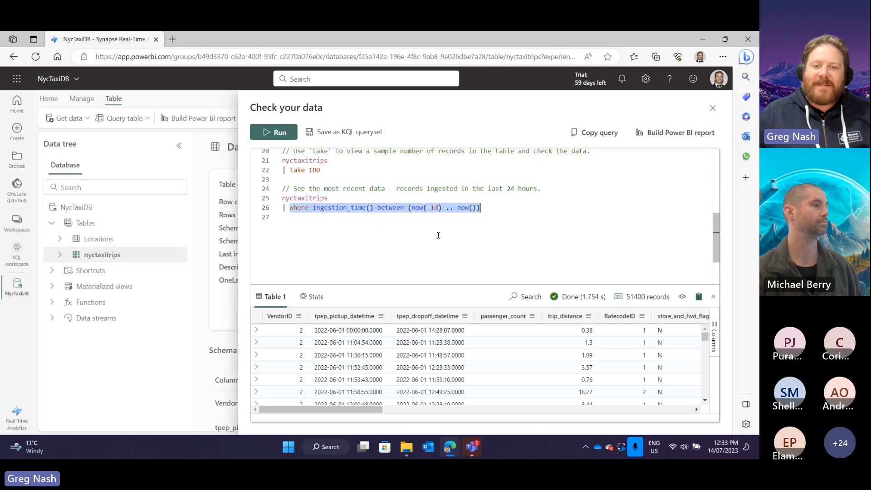
pyautogui.click(438, 235)
pyautogui.moveTo(484, 209); pyautogui.dragTo(282, 207)
pyautogui.click(379, 239)
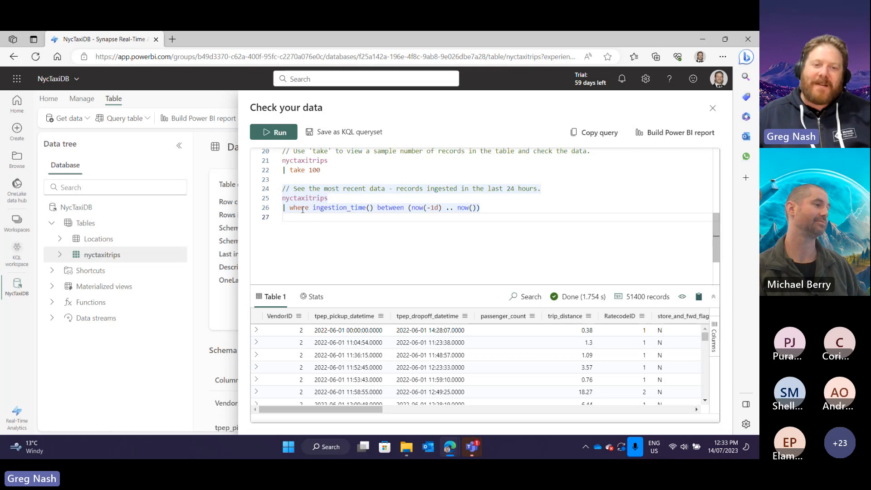
pyautogui.moveTo(289, 208); pyautogui.dragTo(309, 208)
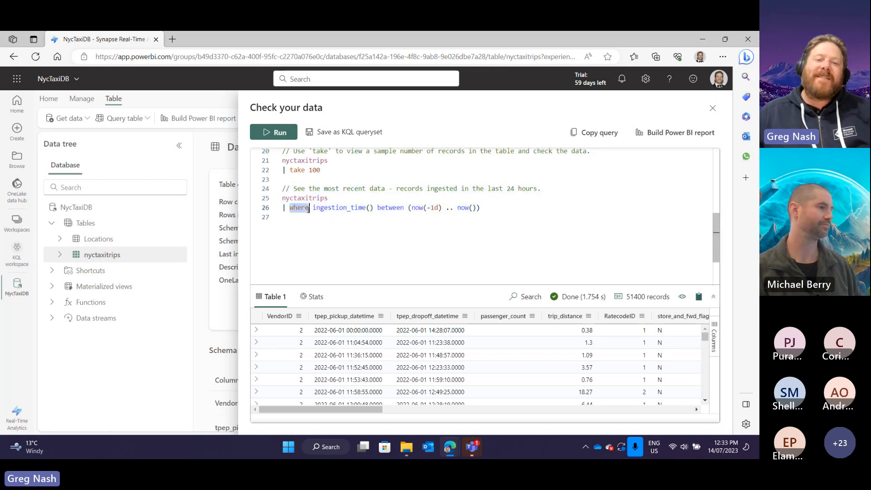
pyautogui.moveTo(377, 208); pyautogui.dragTo(404, 209)
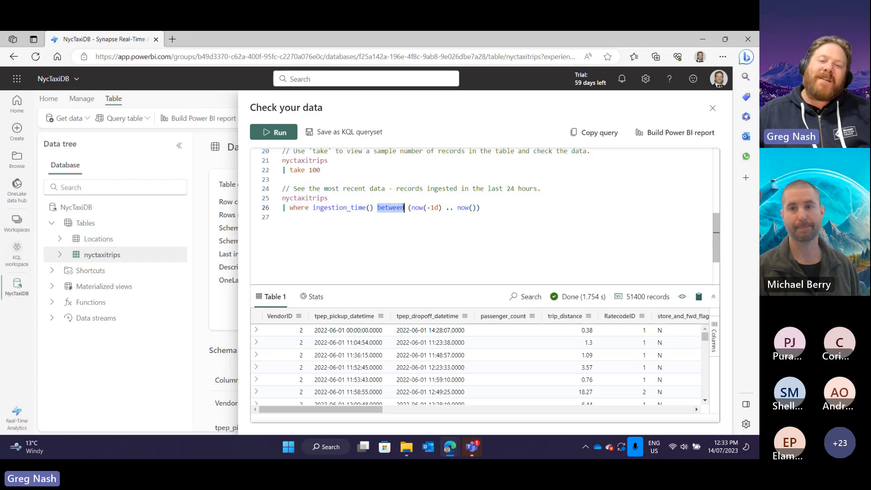
pyautogui.click(422, 224)
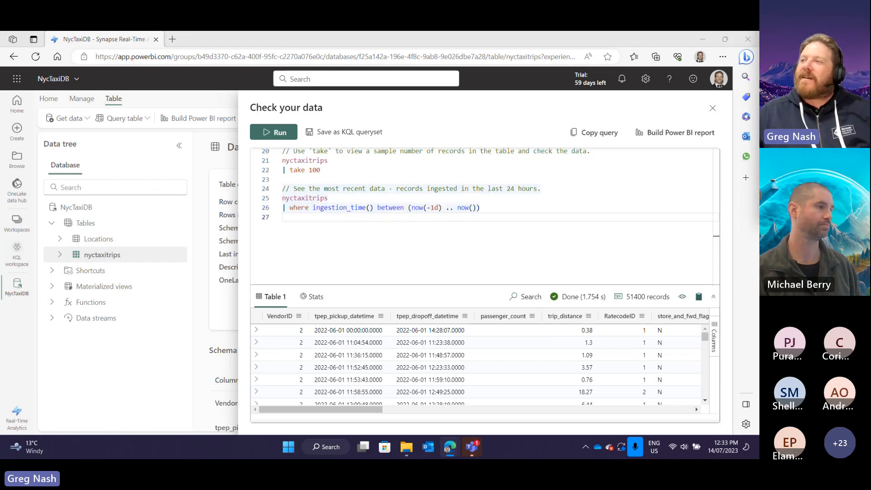
# Step: Look through the trip records returned by the last-24-hours query
pyautogui.scroll(-1, 522, 245)
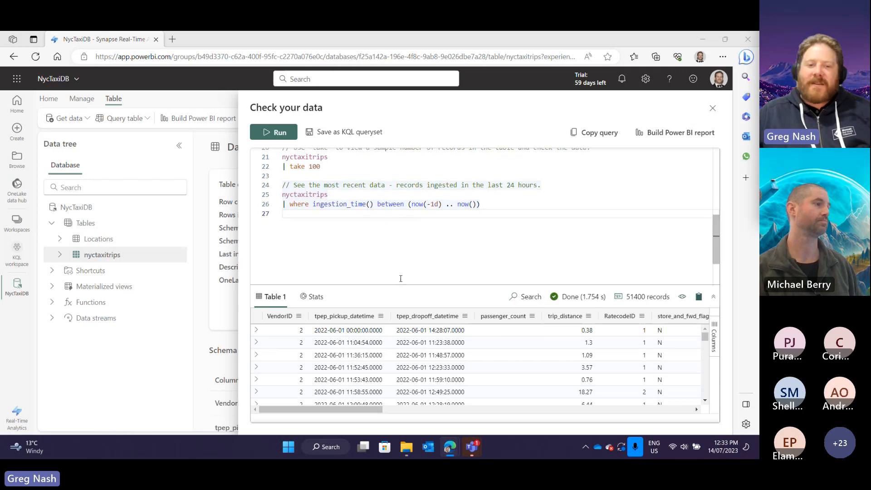
pyautogui.scroll(-3, 524, 371)
pyautogui.scroll(-3, 524, 371)
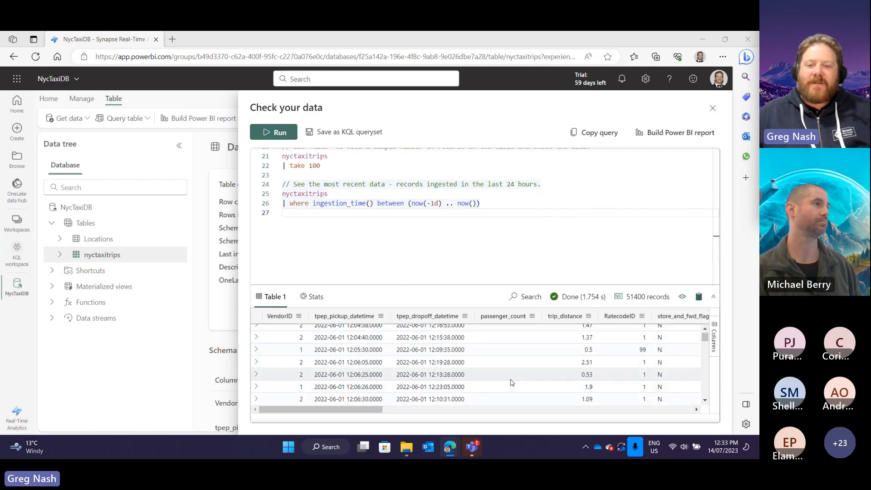
pyautogui.scroll(1, 648, 221)
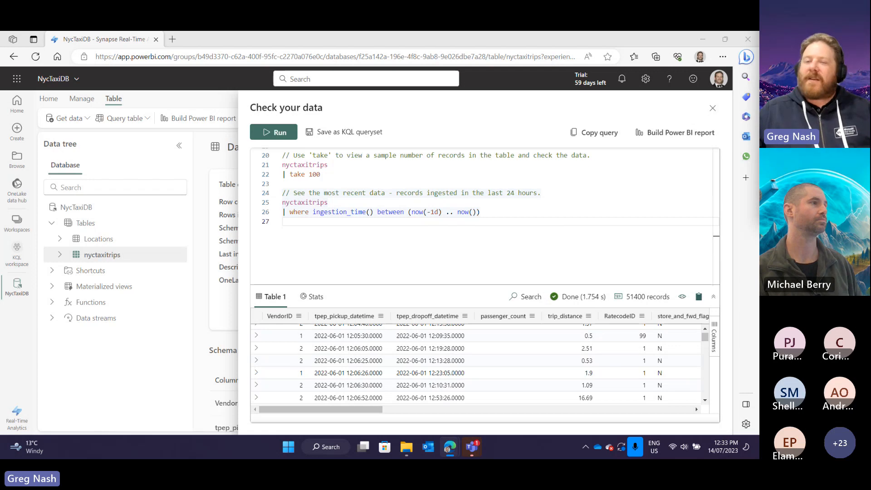
# Step: Close the current data check and query the nyctaxitrips table for its schema
pyautogui.click(712, 108)
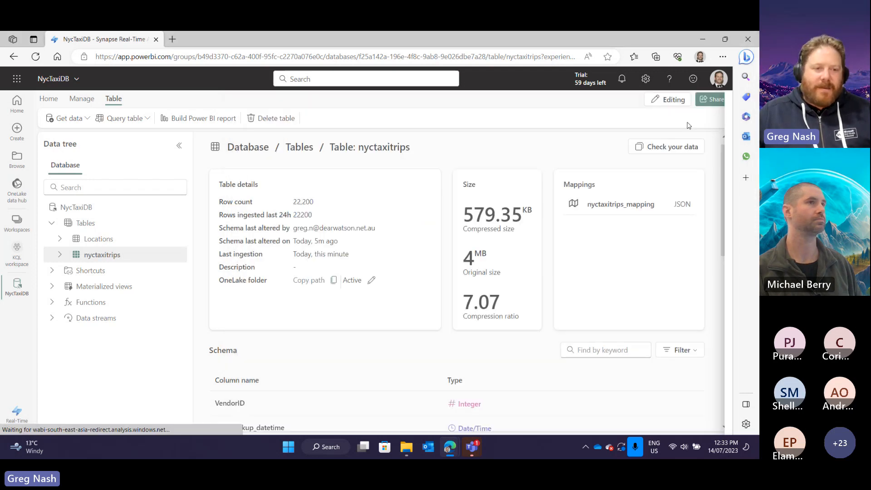
pyautogui.click(179, 254)
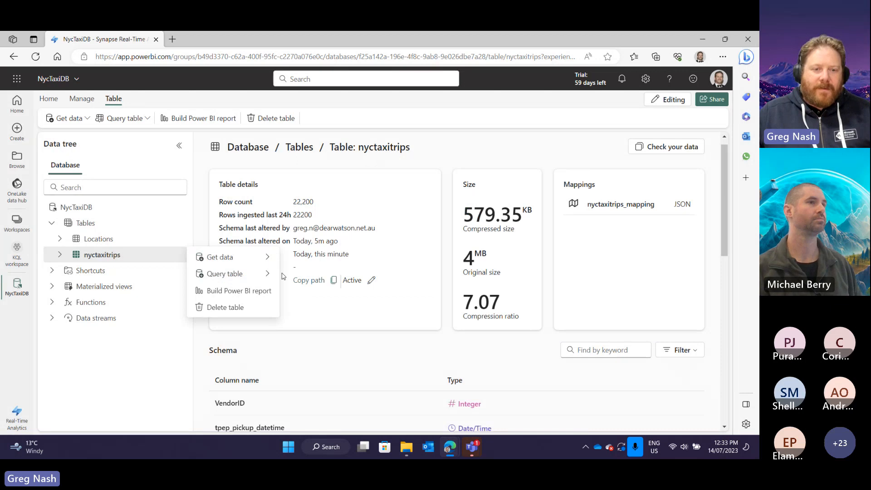
pyautogui.moveTo(272, 274)
pyautogui.click(322, 312)
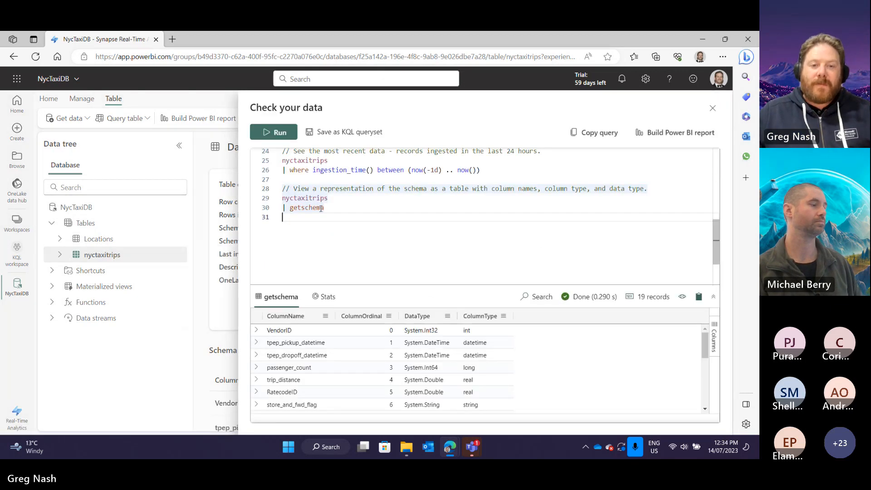
# Step: Examine the getschema operator and look through the column names, data types and column types it returns
pyautogui.doubleClick(320, 208)
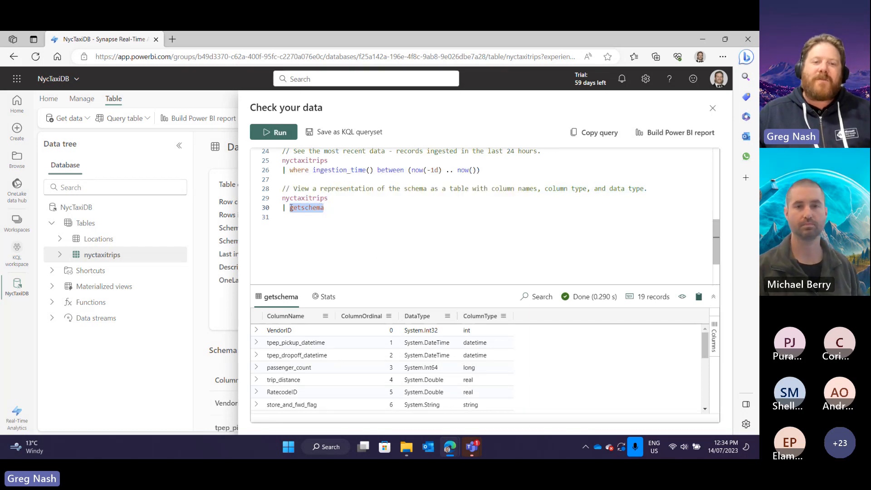
pyautogui.scroll(-2, 418, 272)
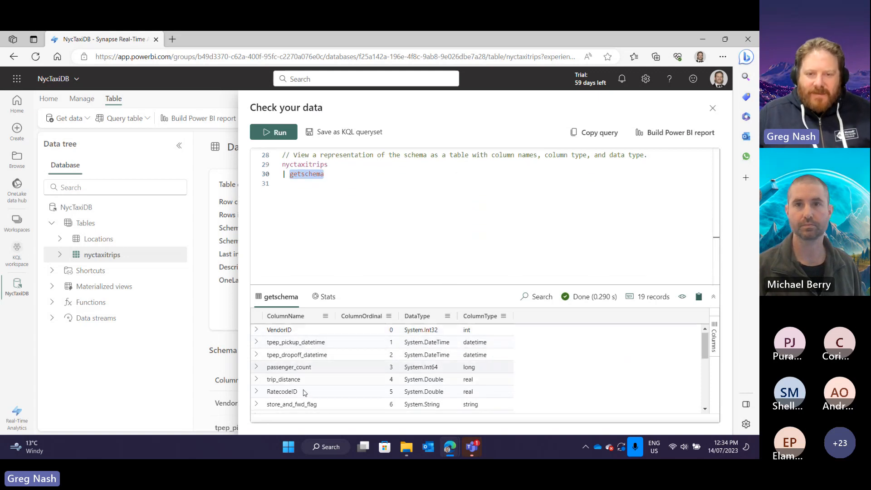
pyautogui.scroll(-1, 435, 365)
pyautogui.scroll(-3, 436, 359)
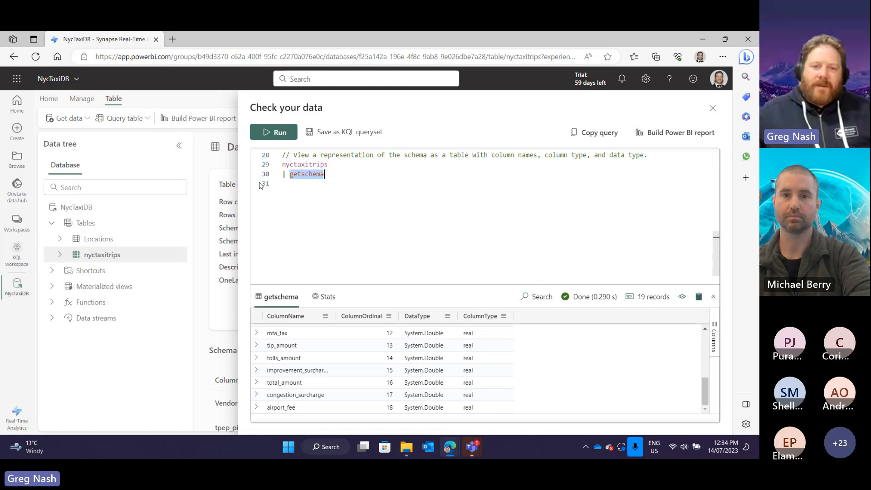
# Step: Close the schema results and query the nyctaxitrips table for its last ingestion time
pyautogui.click(712, 108)
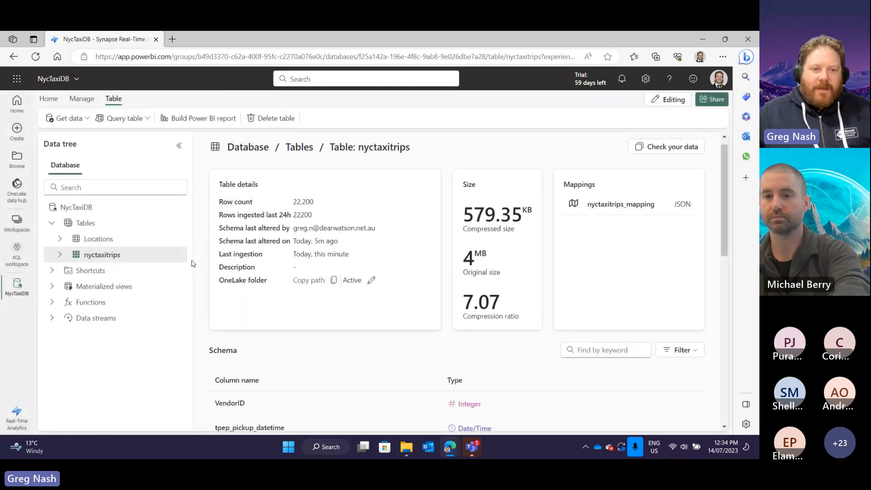
pyautogui.click(181, 255)
pyautogui.moveTo(242, 274)
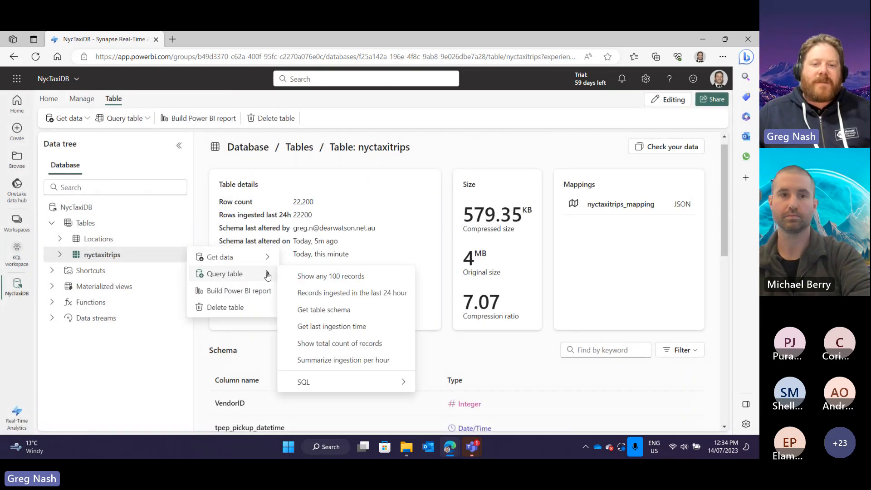
pyautogui.click(333, 327)
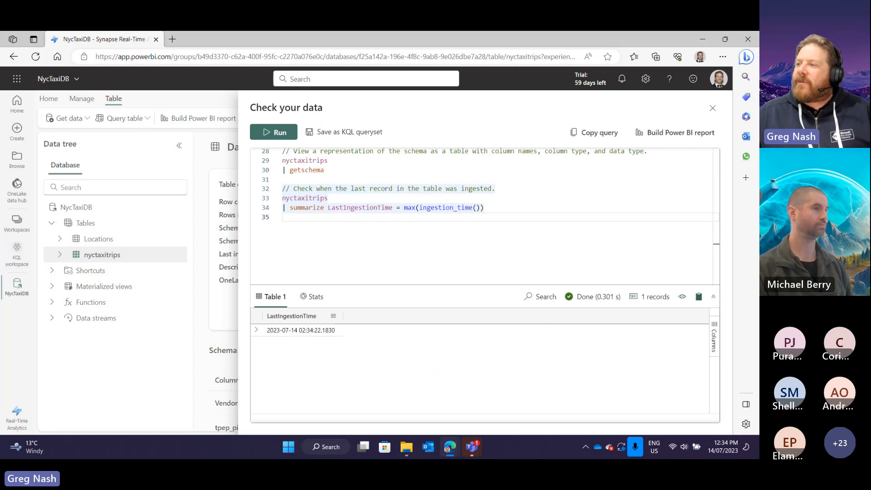
pyautogui.scroll(-1, 485, 208)
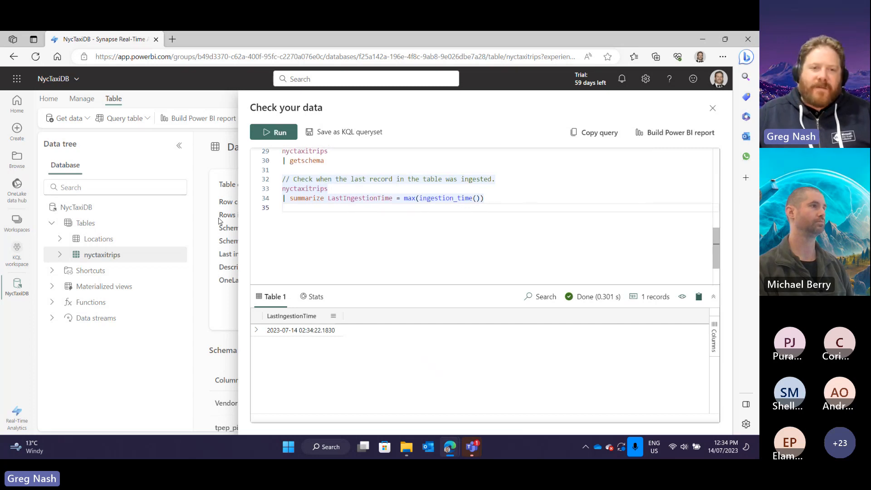
# Step: Close the last ingestion time results and query the total count of records in the nyctaxitrips table
pyautogui.click(712, 109)
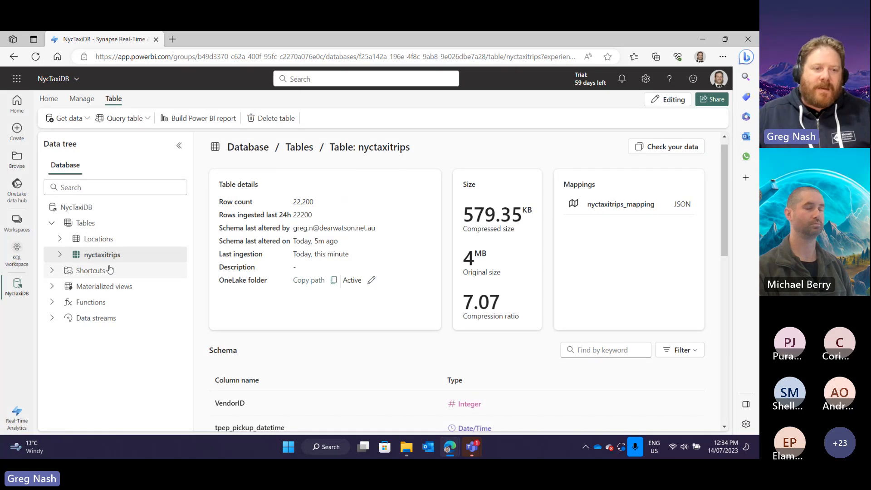
pyautogui.click(179, 254)
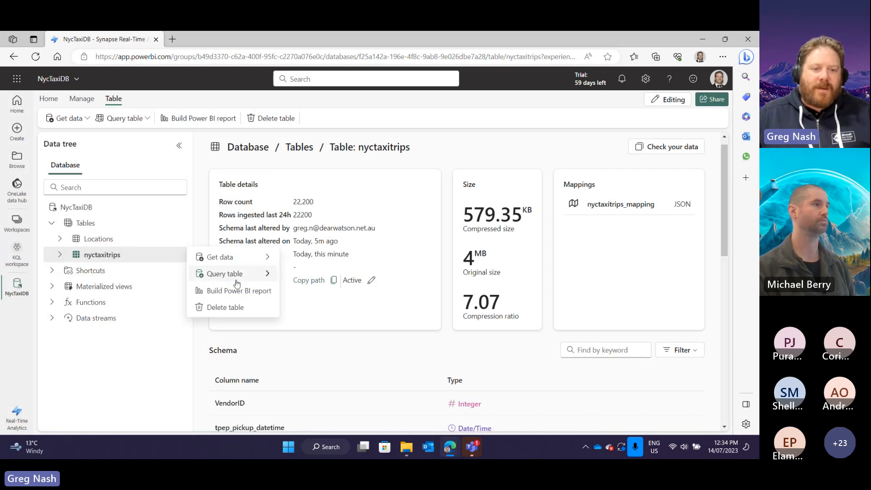
pyautogui.click(269, 279)
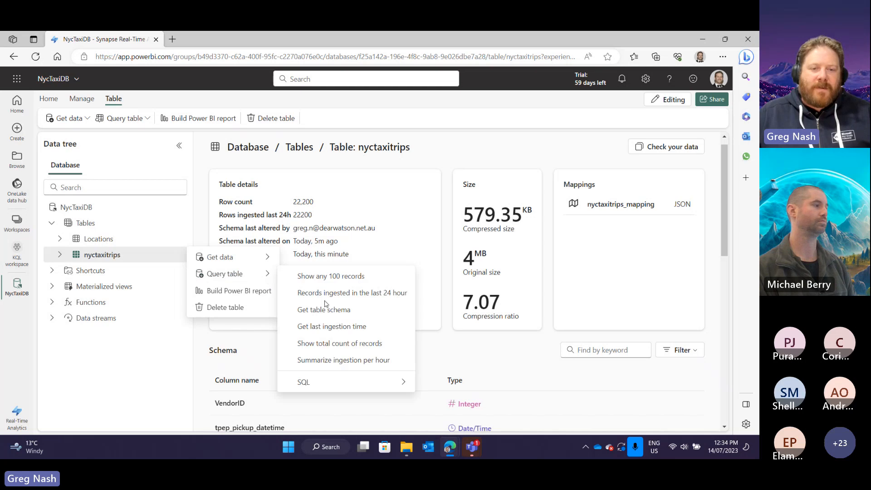
pyautogui.click(331, 332)
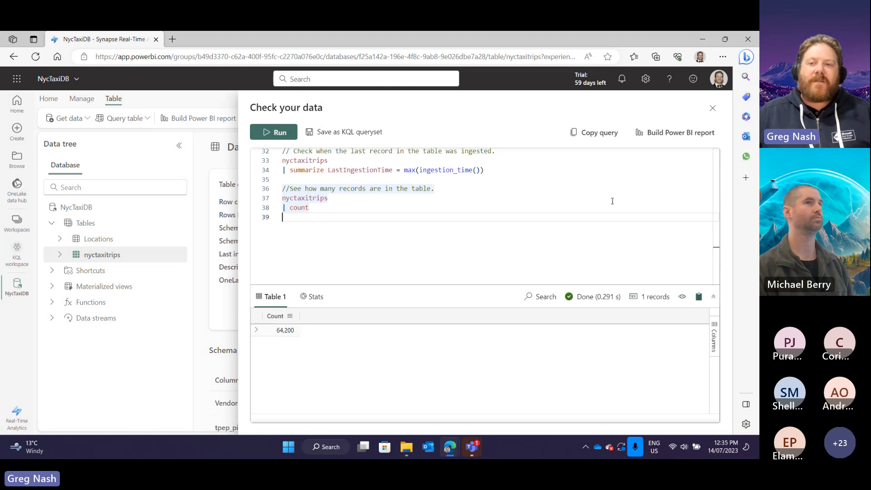
# Step: Close the count results and rerun the total record count on nyctaxitrips to check for newly streamed rows
pyautogui.click(712, 109)
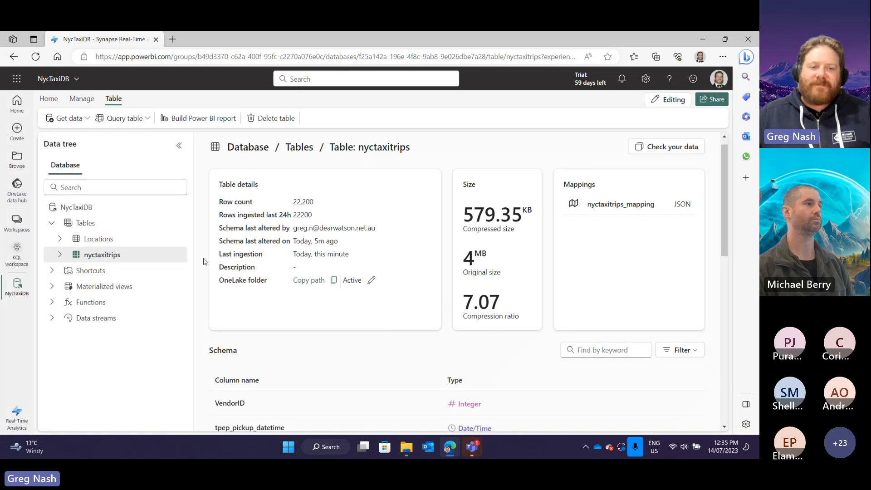
pyautogui.click(180, 255)
pyautogui.moveTo(264, 276)
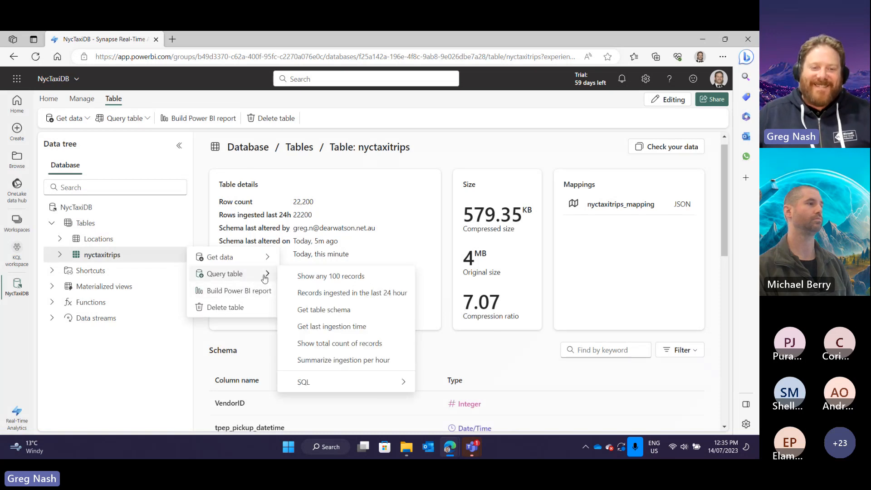
pyautogui.click(329, 345)
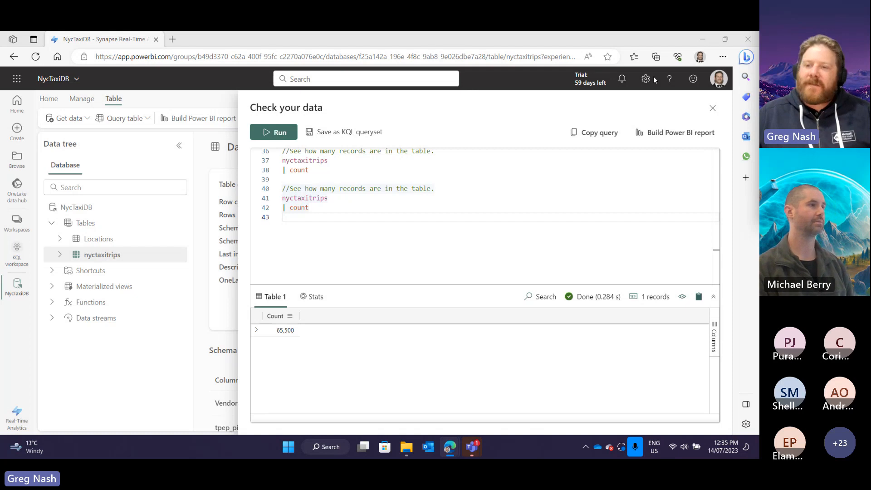
# Step: Close the repeated count and query nyctaxitrips for a summary of ingestions per hour
pyautogui.click(713, 108)
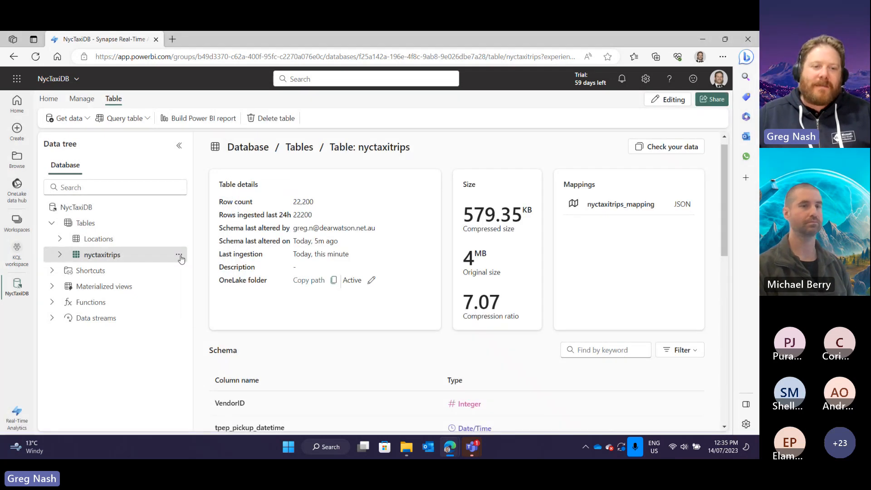
pyautogui.click(180, 258)
pyautogui.moveTo(232, 273)
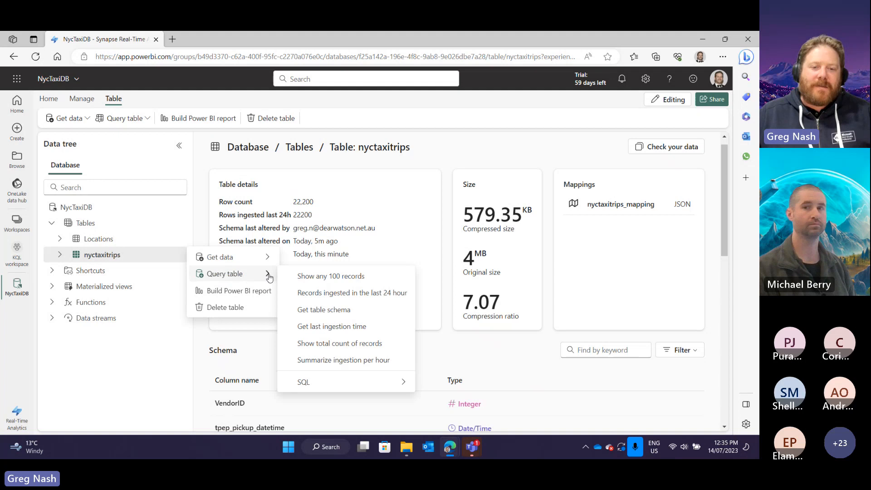
pyautogui.click(351, 366)
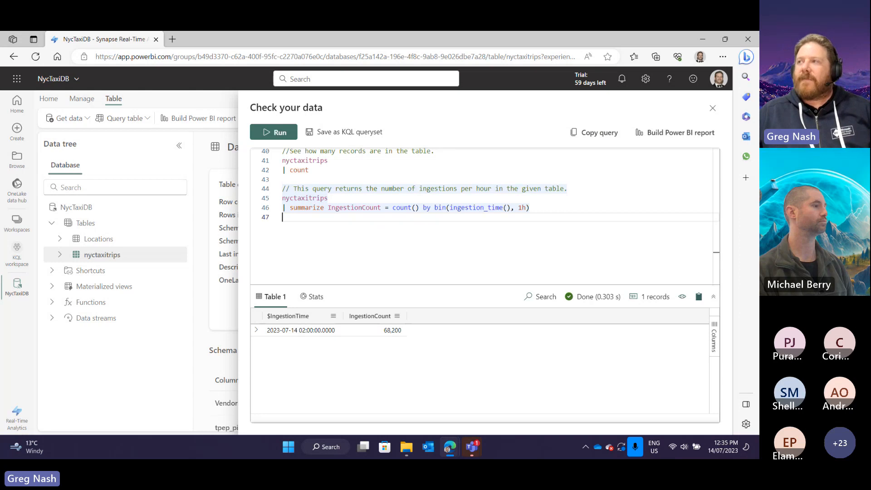
# Step: Bring up the Real-Time Analytics tutorial page, view its ingestions-per-hour example, and return to the query results
pyautogui.moveTo(753, 32); pyautogui.dragTo(635, 31)
pyautogui.moveTo(753, 31); pyautogui.dragTo(726, 46)
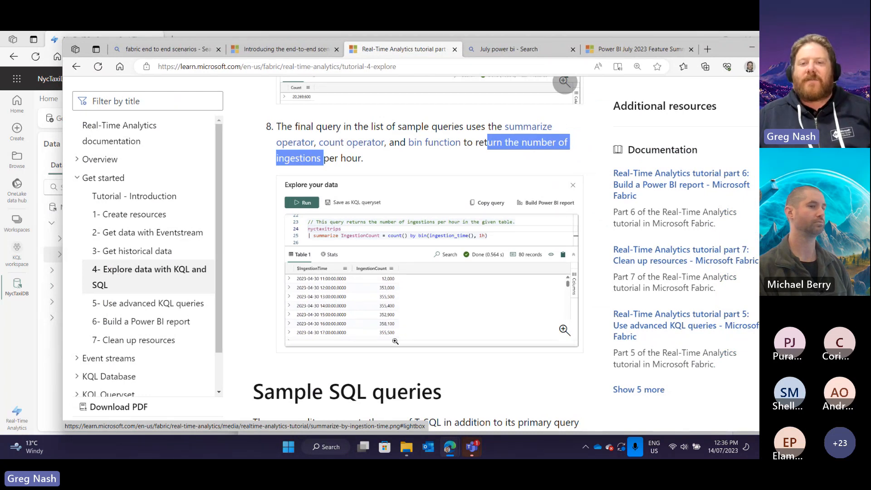
pyautogui.moveTo(734, 50); pyautogui.dragTo(409, 0)
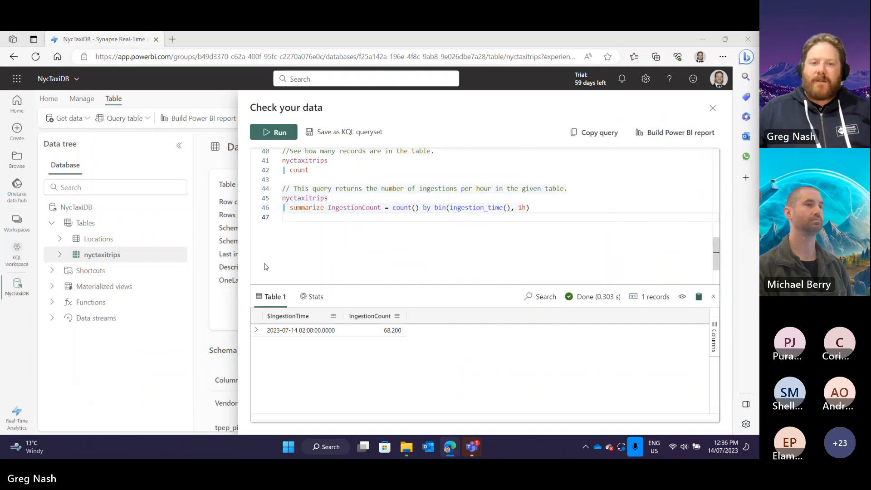
# Step: Close the hourly summary and run the sample SQL query that selects the top 100 records from nyctaxitrips
pyautogui.click(713, 109)
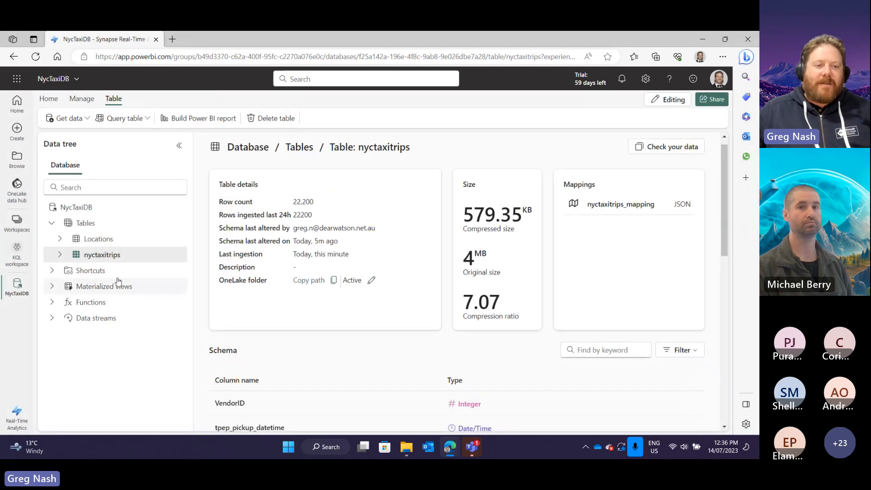
pyautogui.click(178, 255)
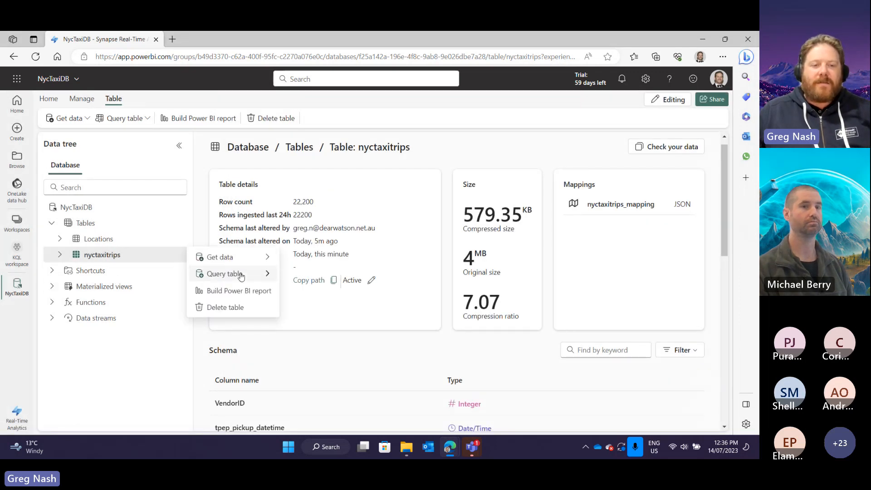
pyautogui.moveTo(241, 275)
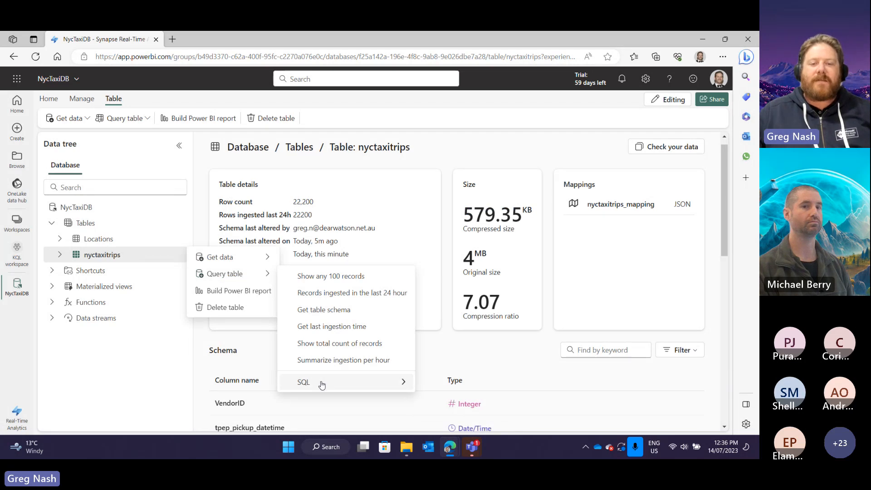
pyautogui.moveTo(322, 384)
pyautogui.click(442, 389)
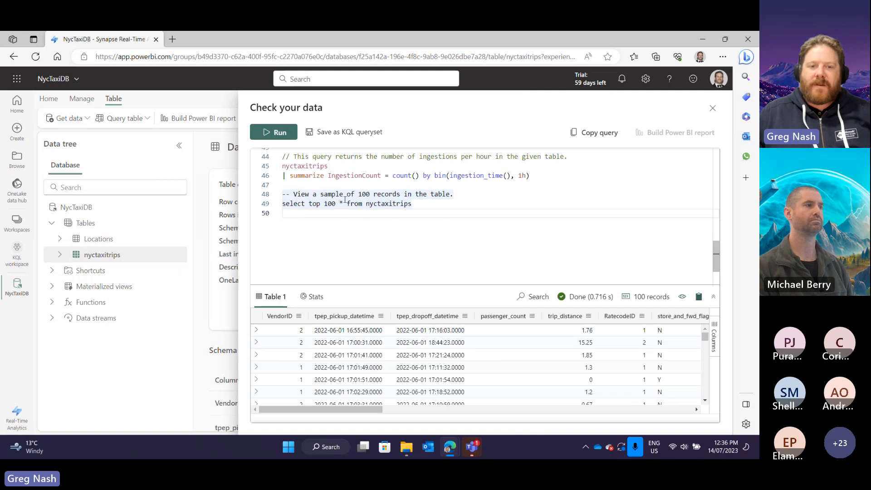
# Step: Examine the generated SQL statement "select top 100 * from nyctaxitrips" alongside the preceding KQL query
pyautogui.click(428, 206)
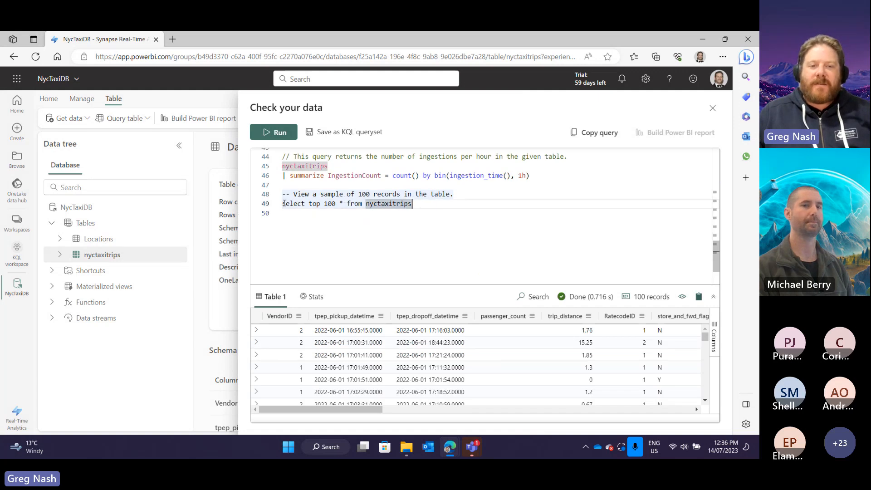
pyautogui.moveTo(283, 203); pyautogui.dragTo(434, 202)
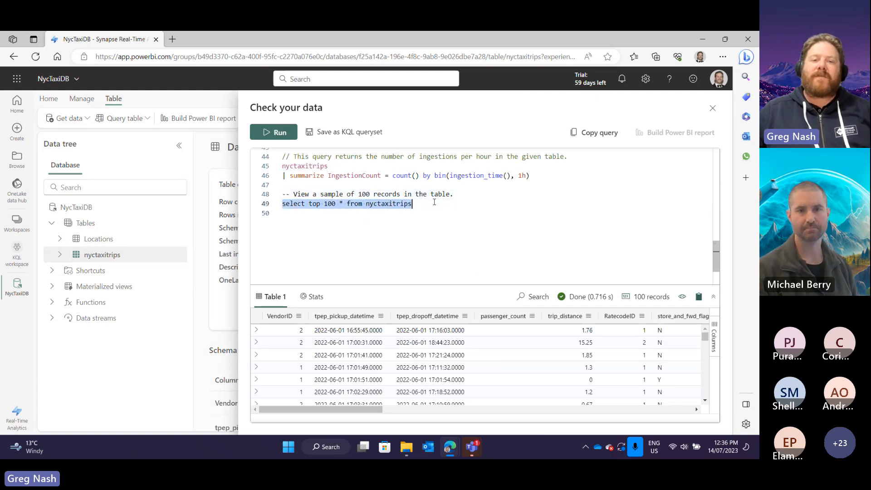
pyautogui.click(465, 248)
pyautogui.scroll(2, 437, 205)
pyautogui.scroll(-1, 436, 226)
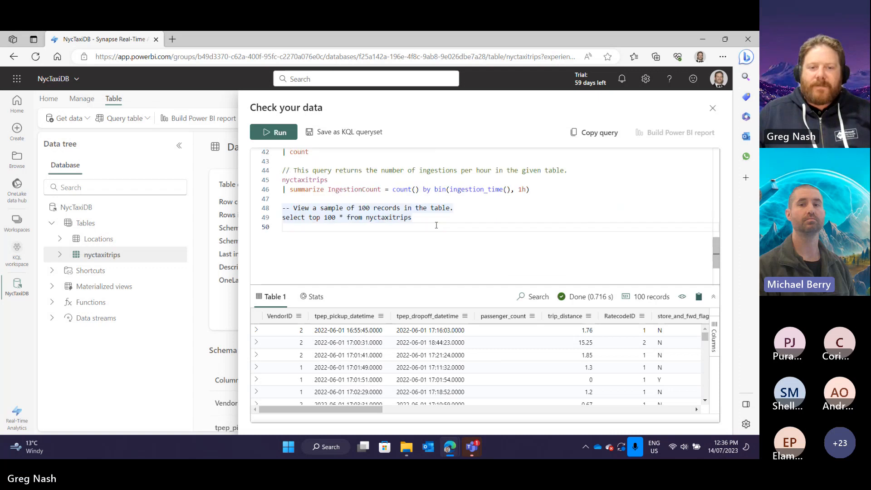
pyautogui.scroll(-2, 436, 226)
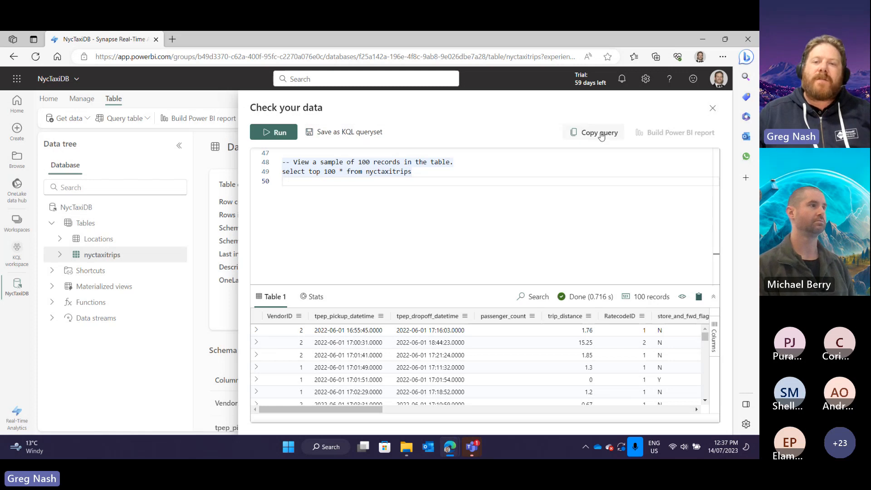
# Step: Copy the KQL reference guide and SQL - KQL conversions link lines from the comments at the start of the query script
pyautogui.scroll(10, 413, 202)
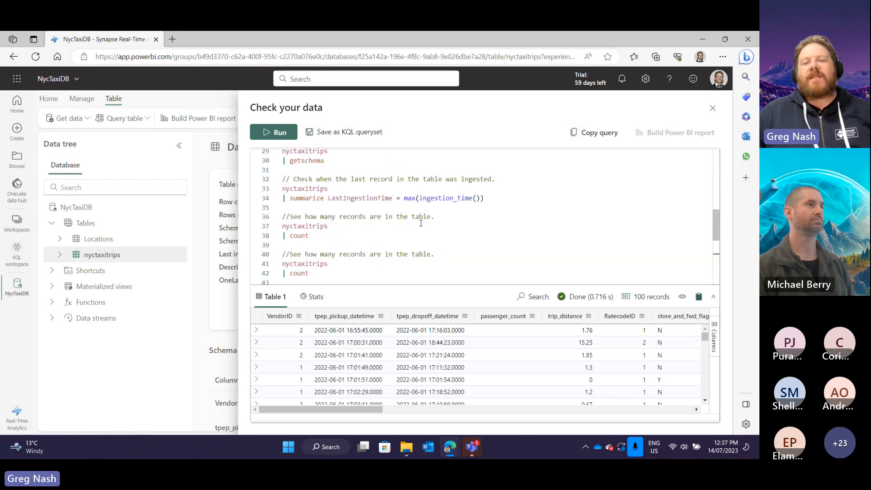
pyautogui.scroll(8, 395, 211)
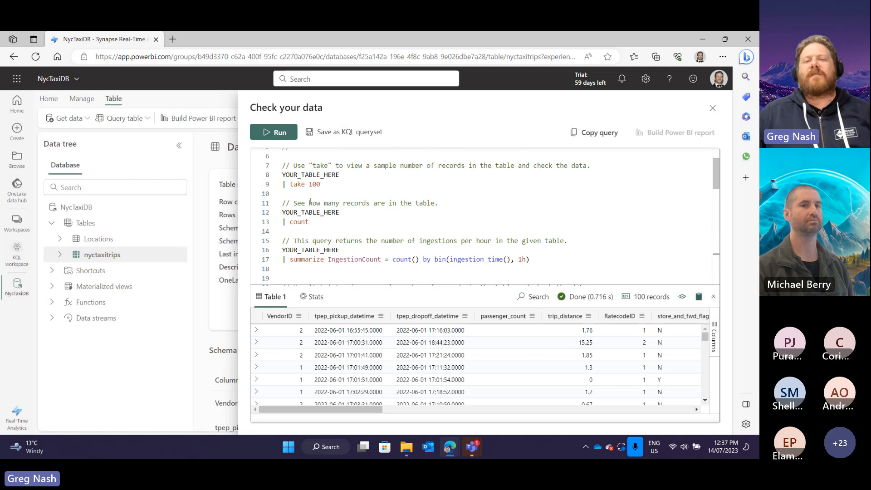
pyautogui.scroll(-18, 381, 202)
pyautogui.scroll(15, 377, 198)
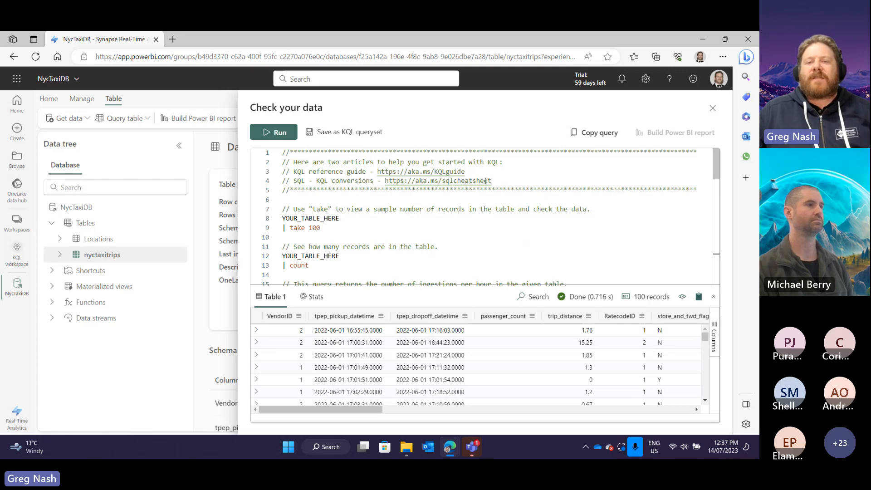
pyautogui.moveTo(498, 181); pyautogui.dragTo(289, 172)
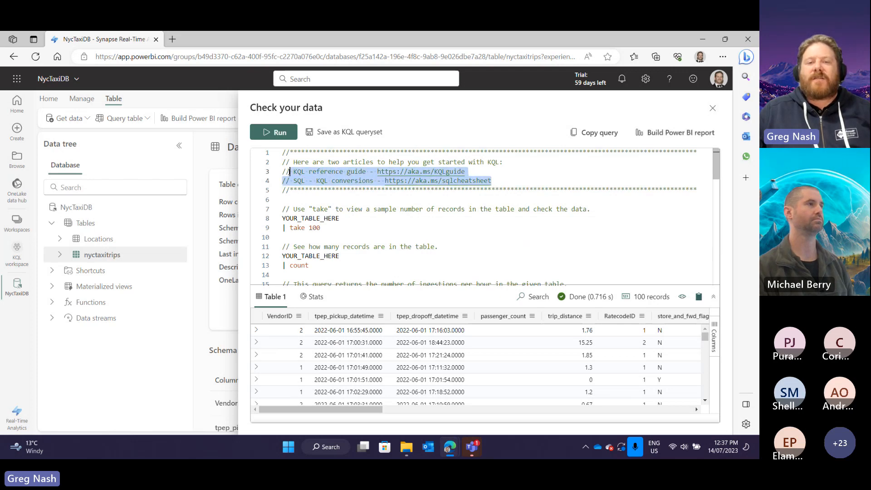
pyautogui.rightClick(323, 176)
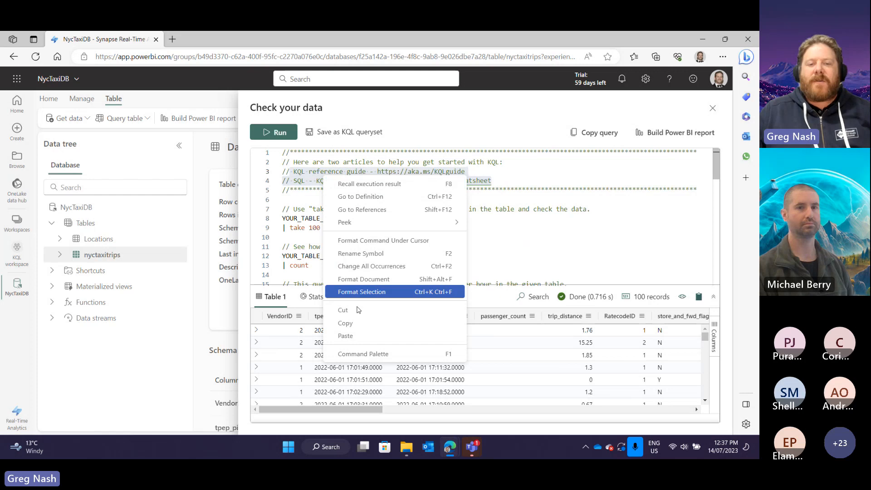
pyautogui.click(346, 323)
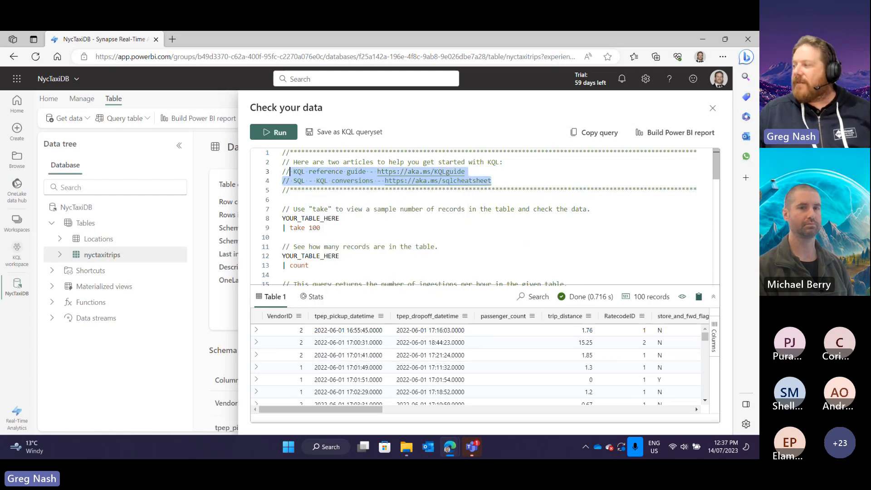
pyautogui.hotkey('alt', 'Tab')
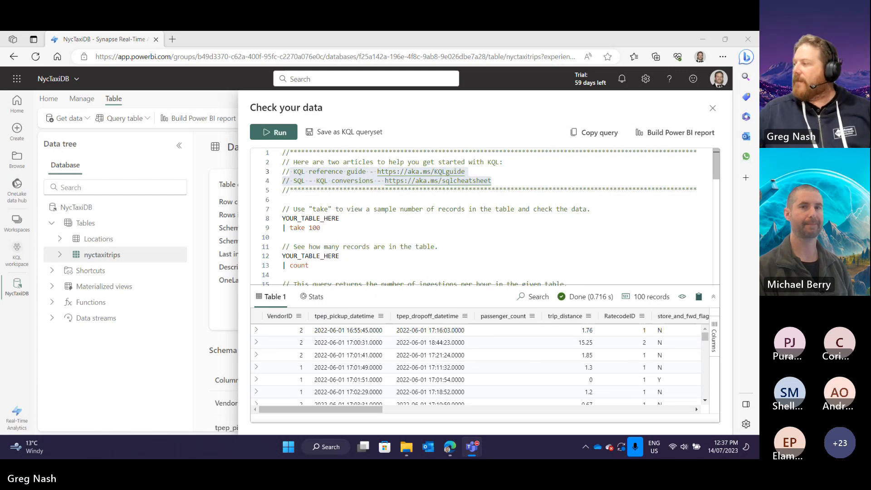
pyautogui.click(575, 231)
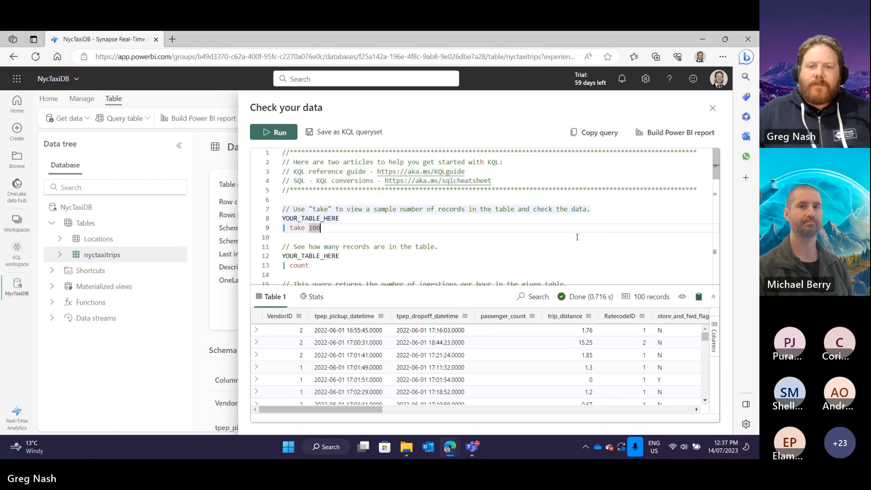
# Step: Close the 100-record sample and run the ready-made SQL query that counts the records in nyctaxitrips
pyautogui.scroll(-3, 571, 222)
pyautogui.scroll(-12, 568, 212)
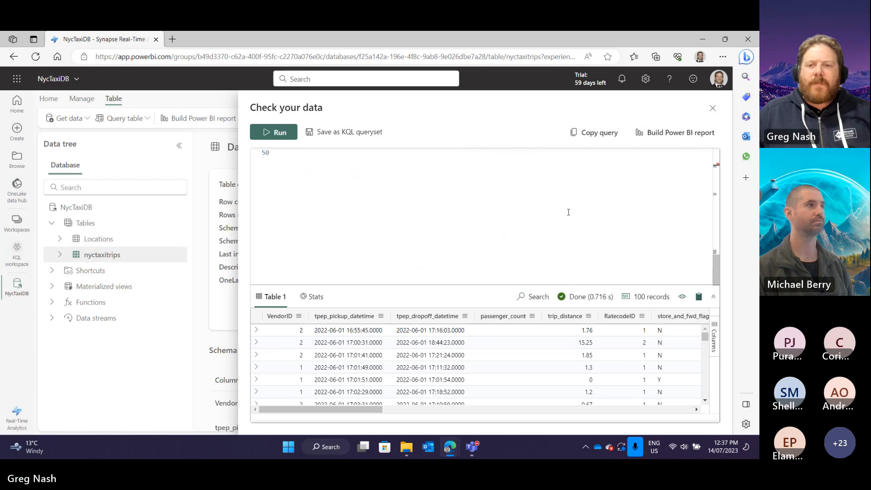
pyautogui.scroll(2, 569, 212)
pyautogui.click(712, 108)
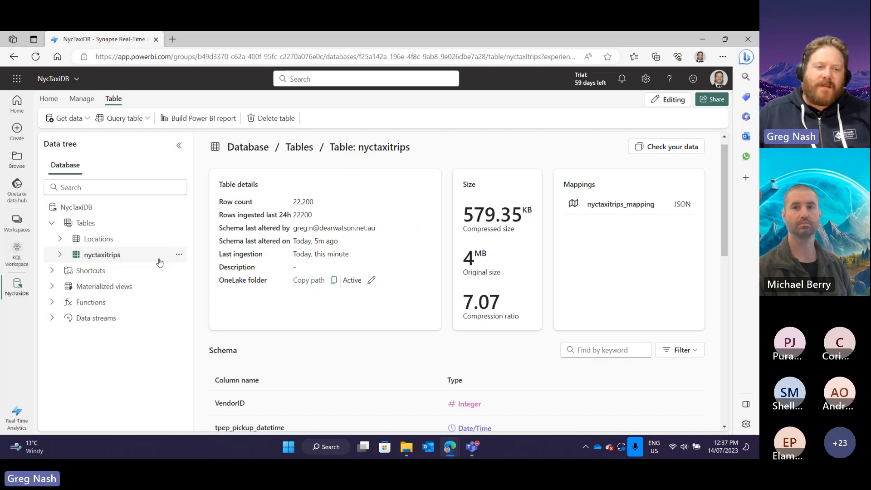
pyautogui.click(182, 256)
pyautogui.moveTo(224, 273)
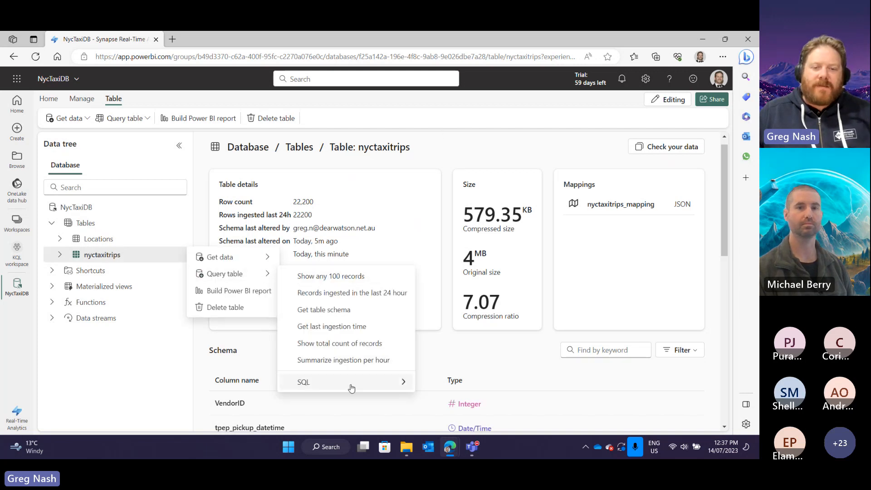
pyautogui.moveTo(363, 389)
pyautogui.click(482, 407)
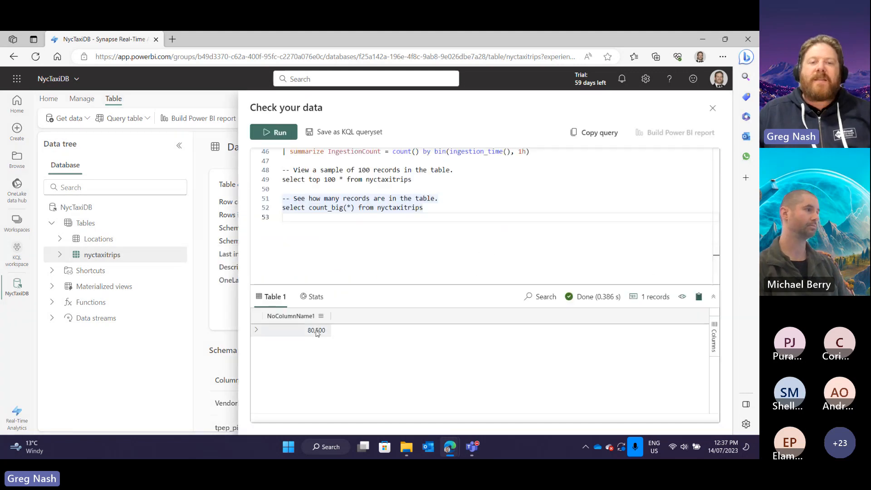
# Step: Select the "select count_big(*) from nyctaxitrips" statement with its comment and rerun it several times to monitor incoming records
pyautogui.moveTo(423, 207); pyautogui.dragTo(279, 202)
pyautogui.hotkey('shift', 'Return')
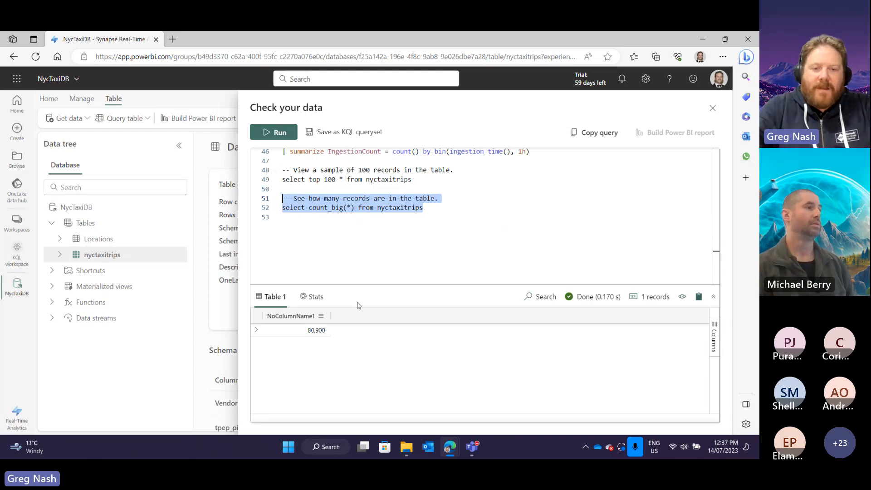
pyautogui.hotkey('shift', 'Return')
pyautogui.hotkey('shift', 'Return')
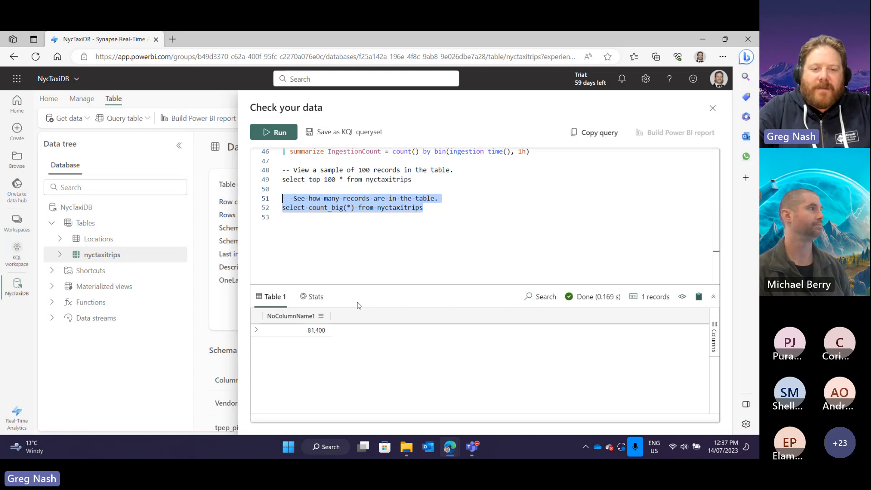
pyautogui.hotkey('shift', 'Return')
pyautogui.hotkey('shift', 'Return')
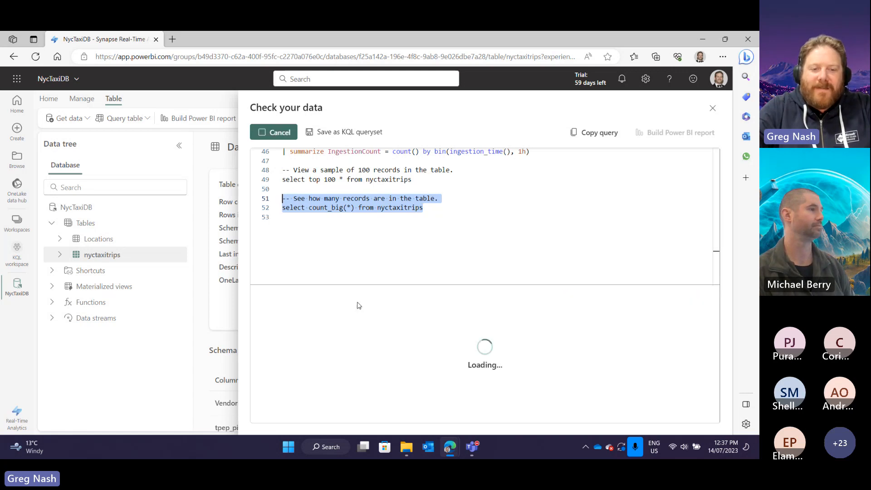
pyautogui.hotkey('shift', 'Return')
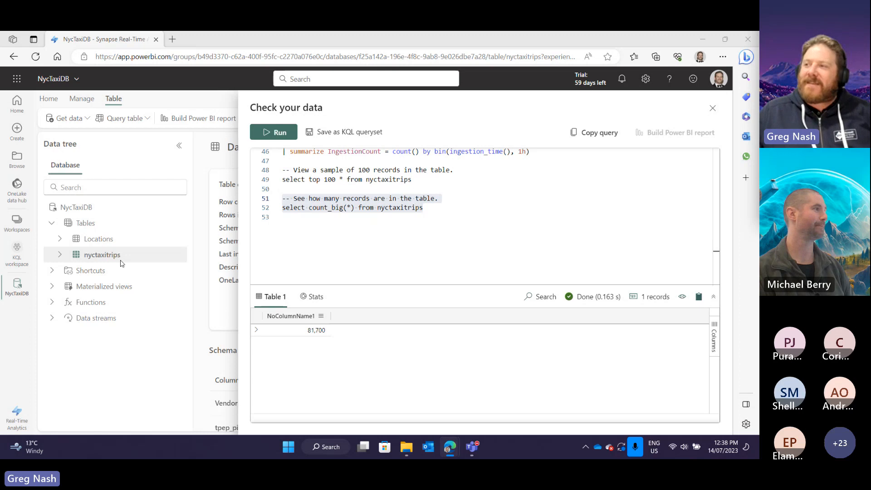
# Step: Close the SQL count results and show the NycTaxiDB database overview
pyautogui.click(713, 108)
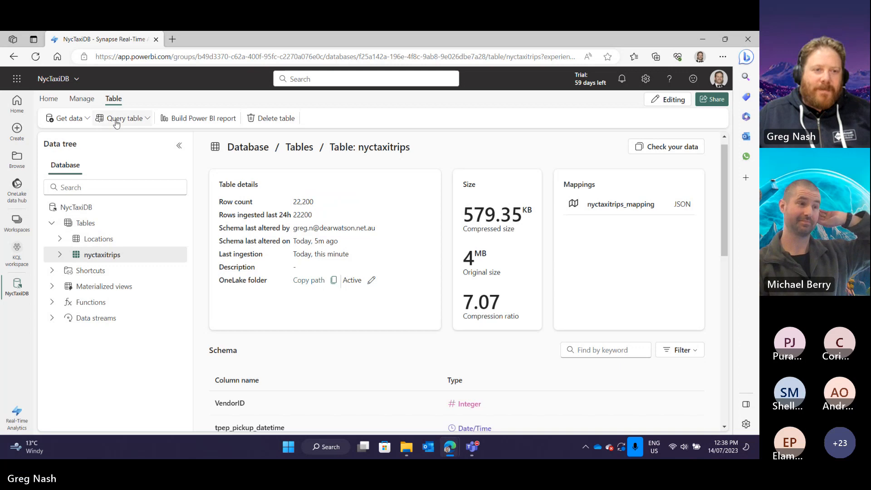
pyautogui.click(138, 121)
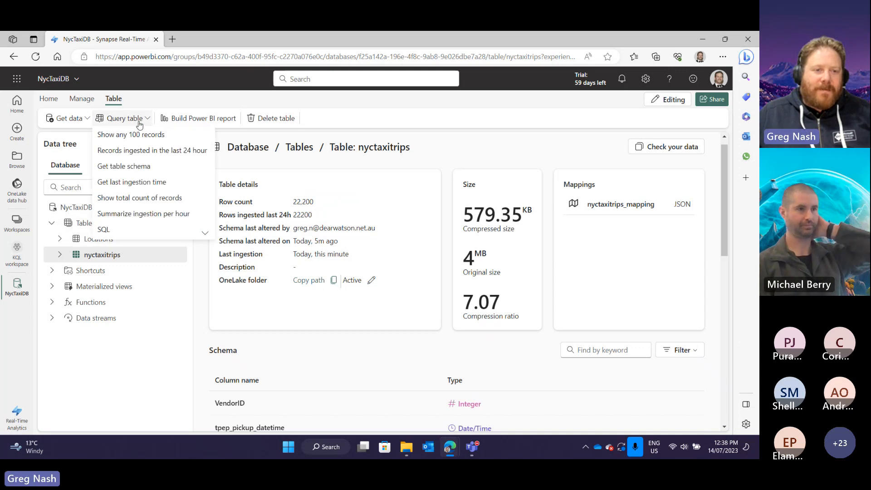
pyautogui.click(140, 119)
pyautogui.click(75, 206)
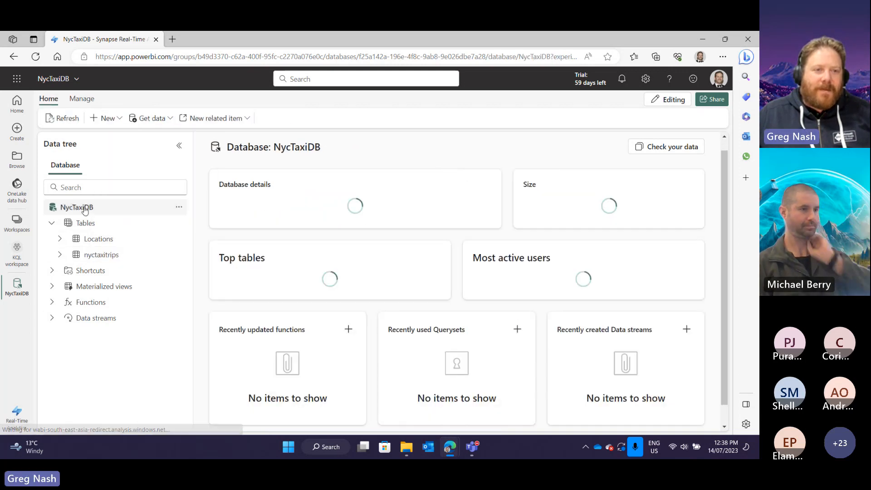
# Step: Create a new KQL Queryset named nyctaxiqs from the NycTaxiDB database
pyautogui.click(112, 123)
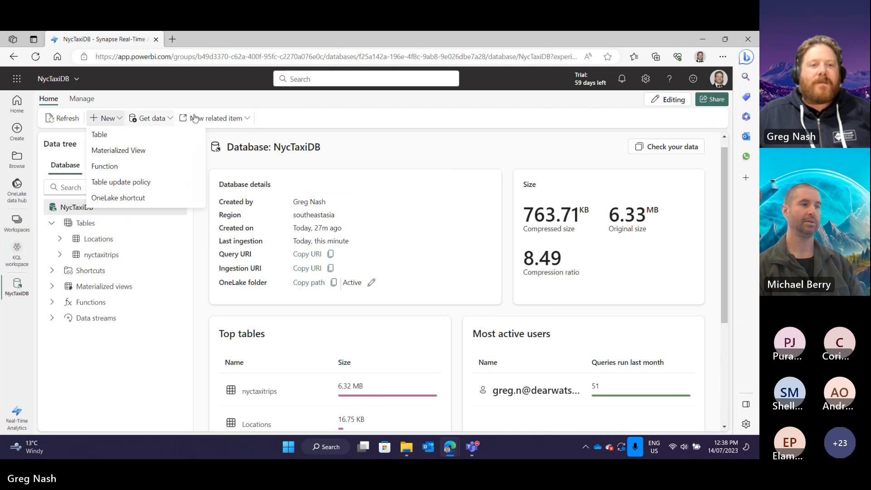
pyautogui.click(248, 118)
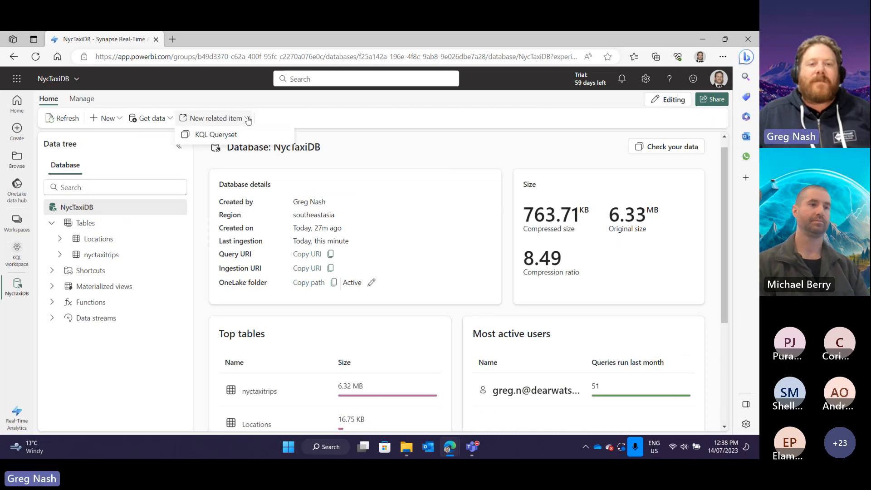
pyautogui.click(213, 138)
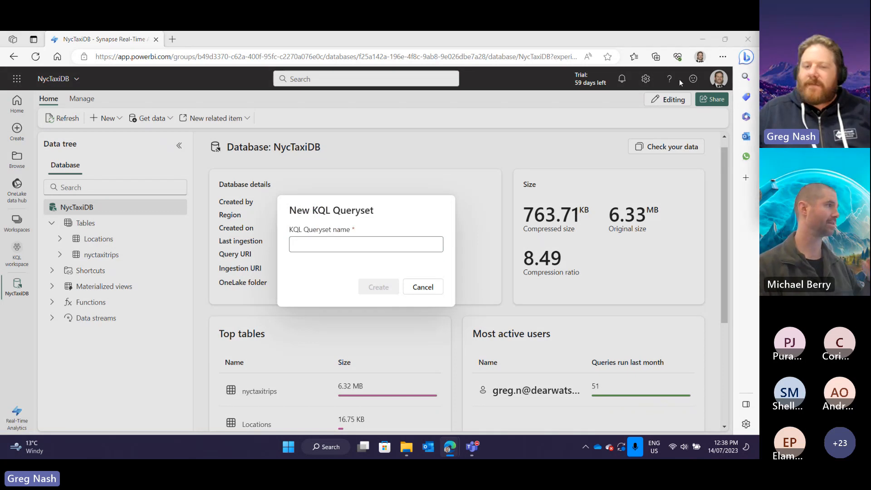
pyautogui.click(365, 247)
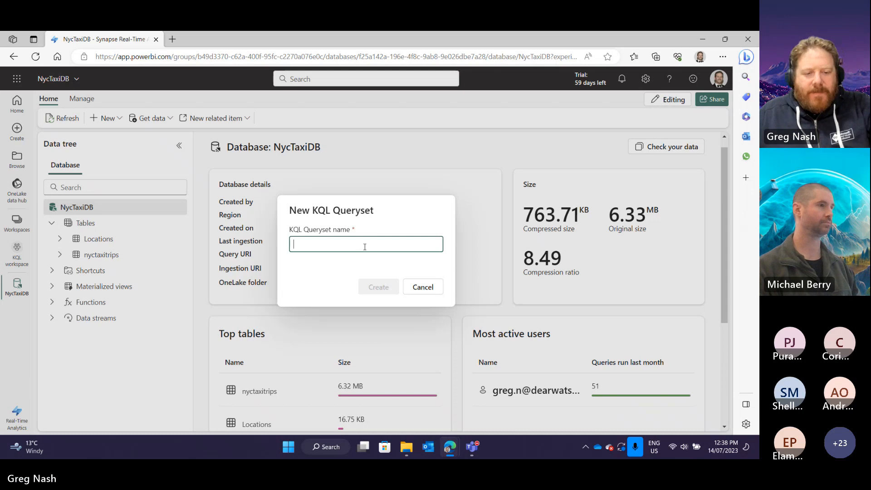
pyautogui.write('nyctaxiqs')
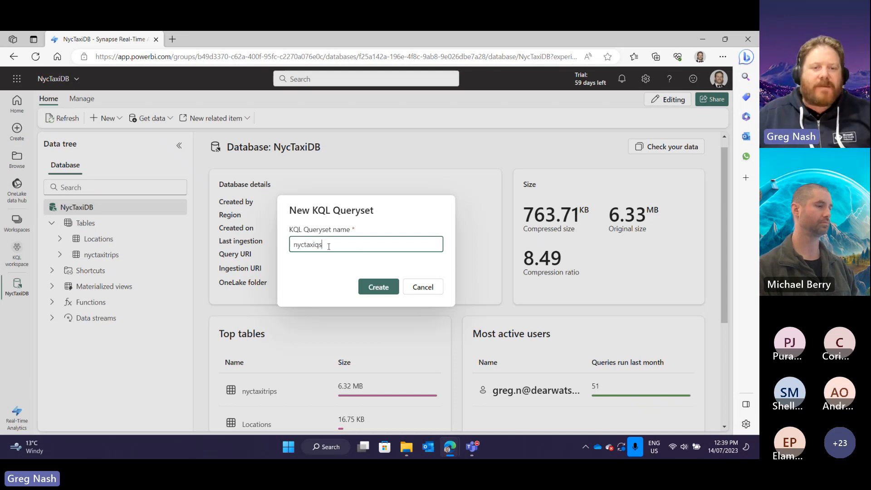
pyautogui.click(379, 288)
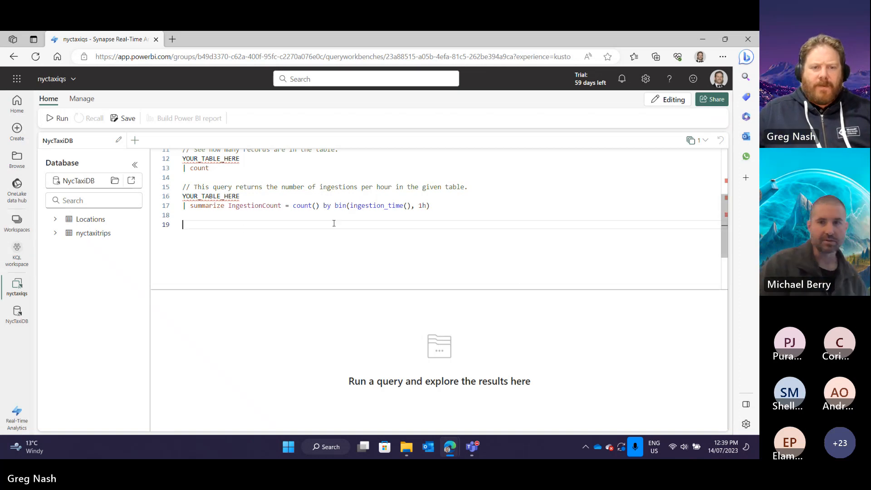
# Step: Below the sample queries, add "nyctaxitrips | summarize Count=count() by PULocationID | top 10 by Count", with each pipe starting a new line
pyautogui.scroll(2, 333, 225)
pyautogui.scroll(4, 338, 235)
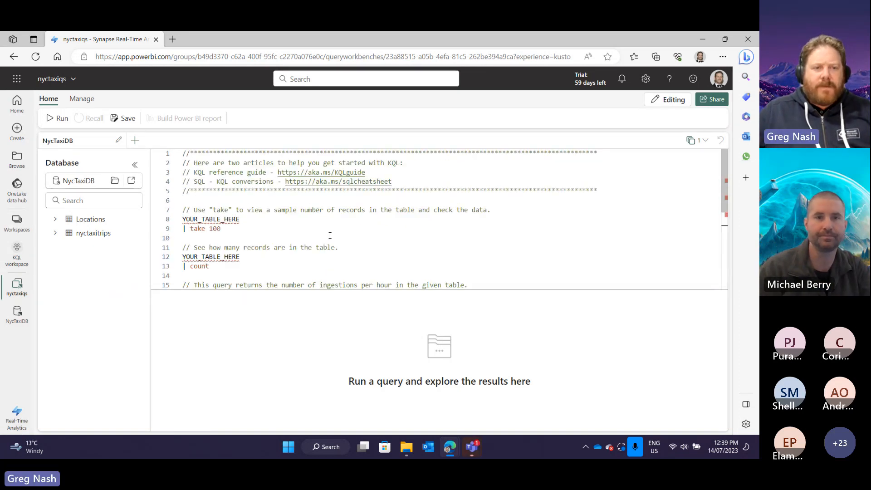
pyautogui.scroll(-4, 220, 192)
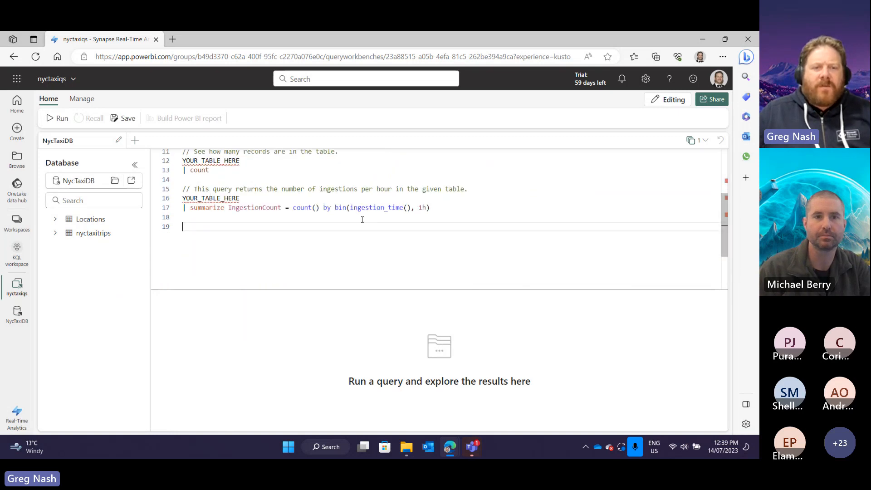
pyautogui.scroll(2, 237, 239)
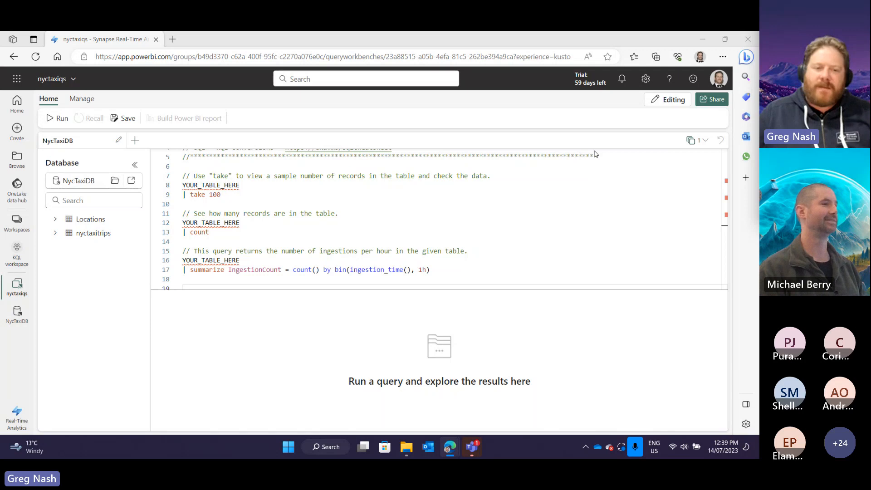
pyautogui.scroll(-3, 263, 262)
pyautogui.scroll(-1, 200, 155)
pyautogui.click(202, 160)
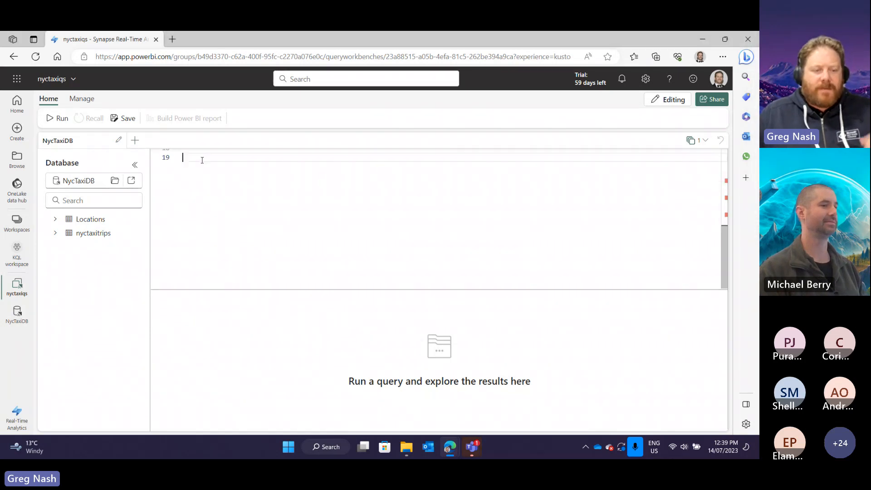
pyautogui.write('nyctaxitrips | summarize Count=count() by PULocationID | top 10 by Count')
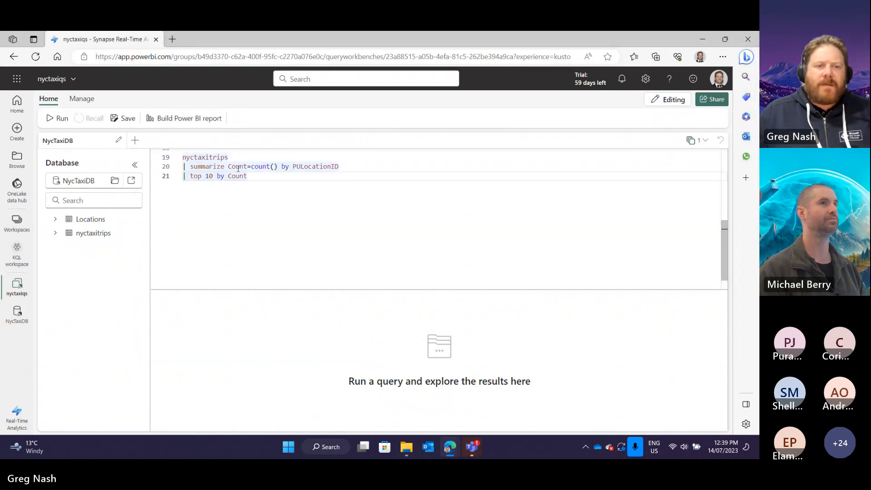
# Step: Examine the new query's source table, the summarize clause grouped by PULocationID, and the top 10 by Count clause
pyautogui.click(190, 160)
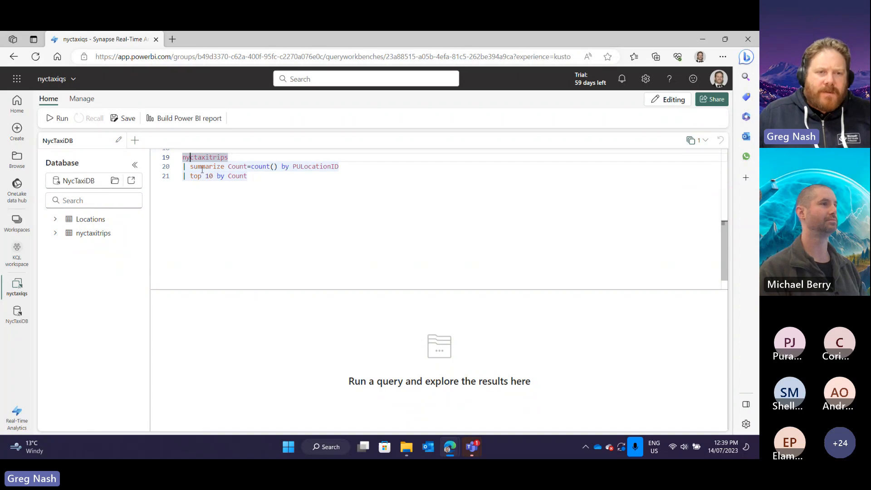
pyautogui.moveTo(190, 167); pyautogui.dragTo(221, 167)
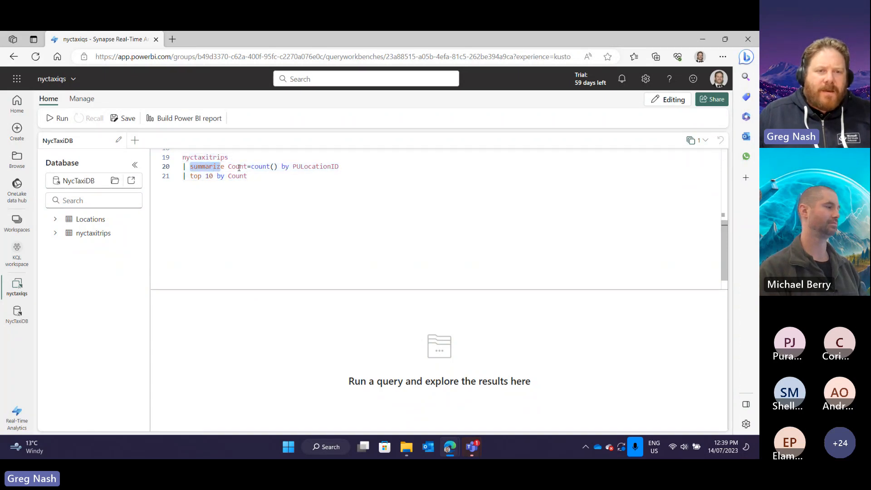
pyautogui.moveTo(278, 166); pyautogui.dragTo(344, 167)
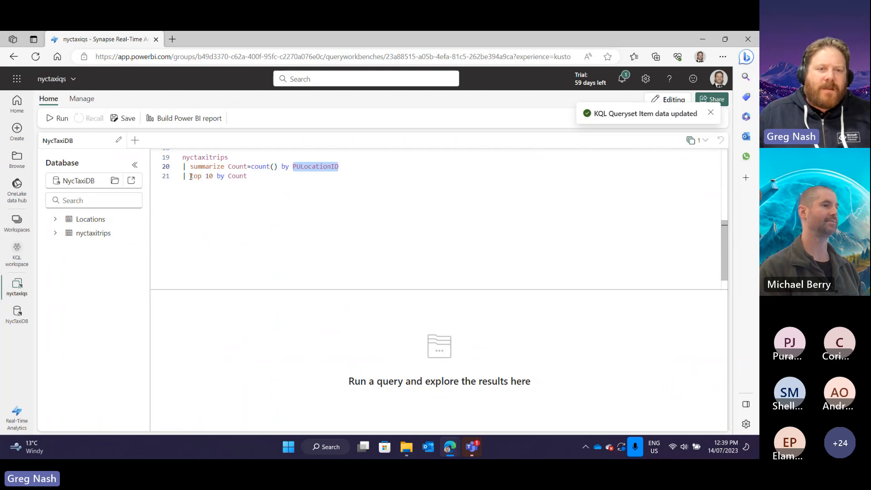
pyautogui.moveTo(190, 176); pyautogui.dragTo(252, 176)
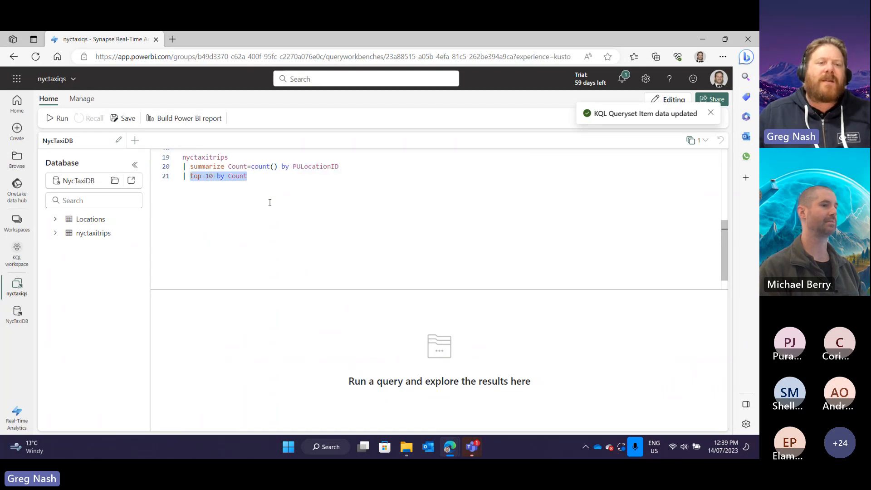
pyautogui.click(252, 176)
pyautogui.click(359, 168)
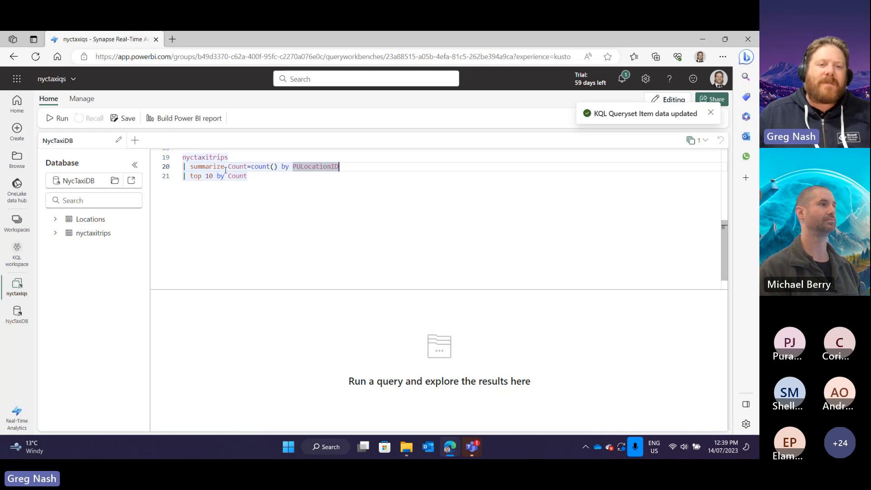
# Step: Run only the nyctaxitrips query that summarizes the count by PULocationID and takes the top 10
pyautogui.click(268, 176)
pyautogui.moveTo(272, 176); pyautogui.dragTo(165, 157)
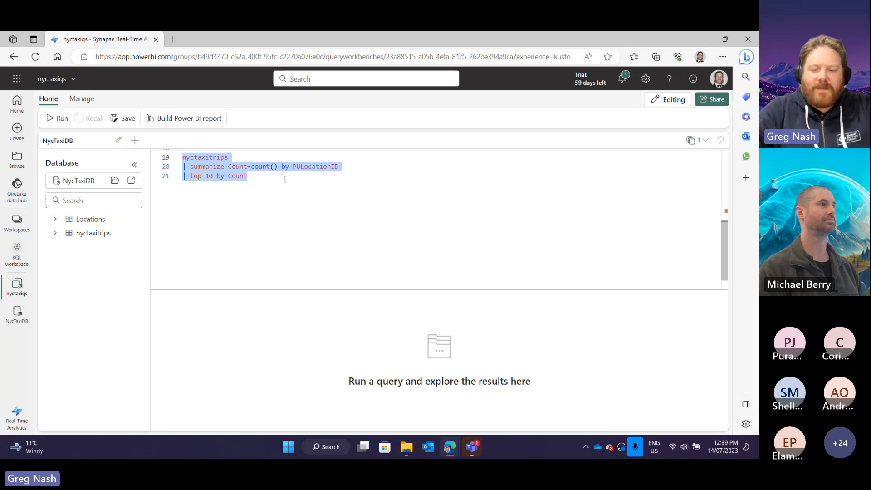
pyautogui.hotkey('shift', 'Return')
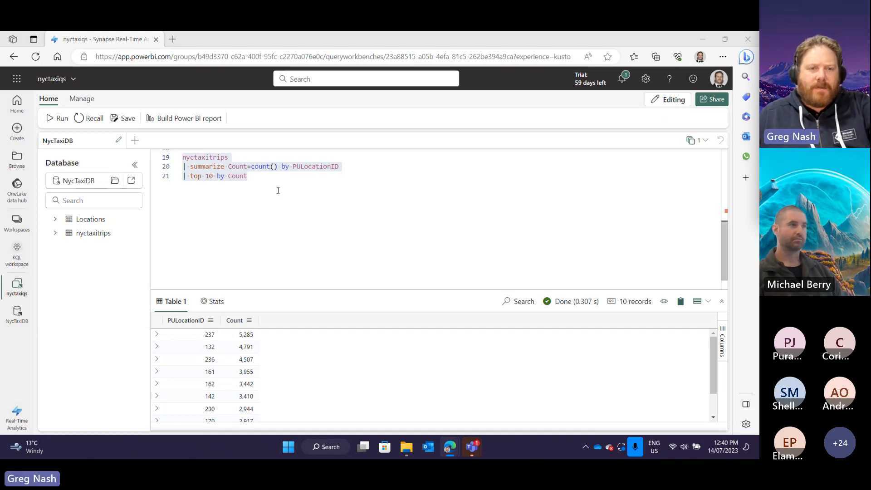
# Step: Replace the PULocationID query with "nyctaxitrips | lookup (Locations) on $left.PULocationID == $right.LocationID | summarize Count=count() by Zone | top 10 by Count | render columnchart"
pyautogui.click(233, 181)
pyautogui.hotkey('ctrl', 'a')
pyautogui.write('nyctaxitrips | lookup (Locations) on $left.PULocationID == $right.LocationID | summarize Count=count() by Zone | top 10 by Count | render columnchart')
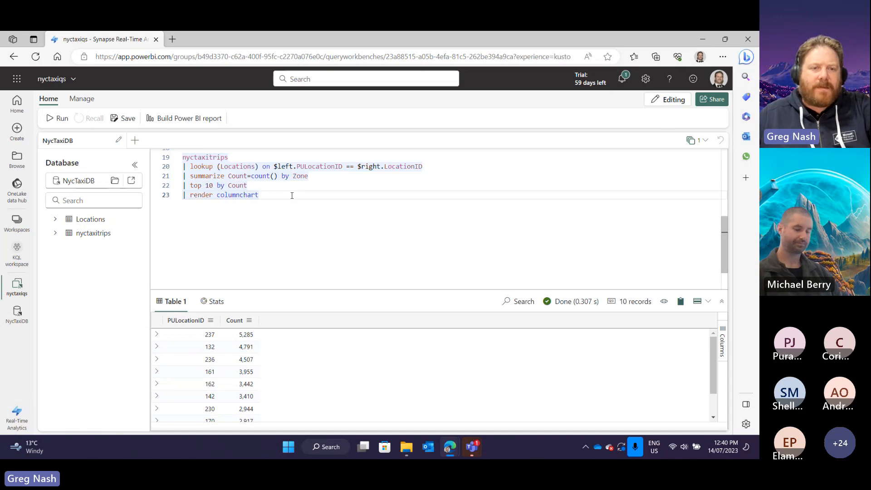
# Step: Run only the Locations lookup query to chart the top 10 pickup zones by trip count as columns
pyautogui.moveTo(293, 196); pyautogui.dragTo(170, 159)
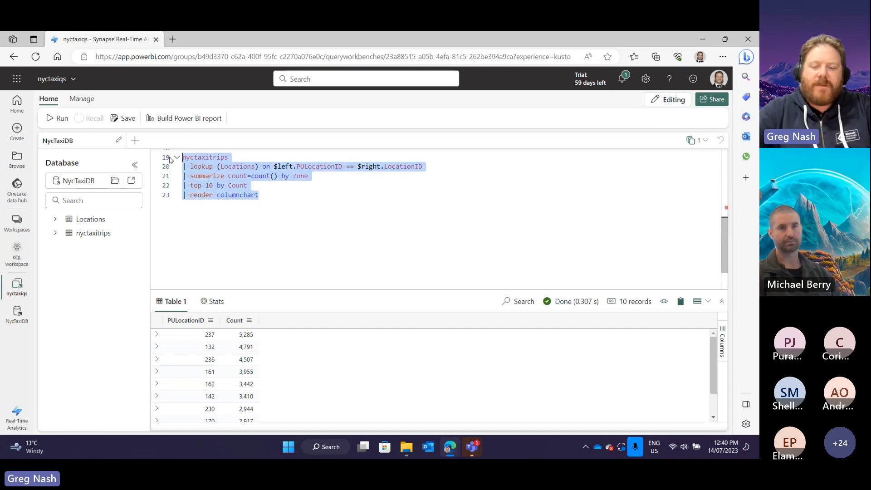
pyautogui.hotkey('shift', 'Return')
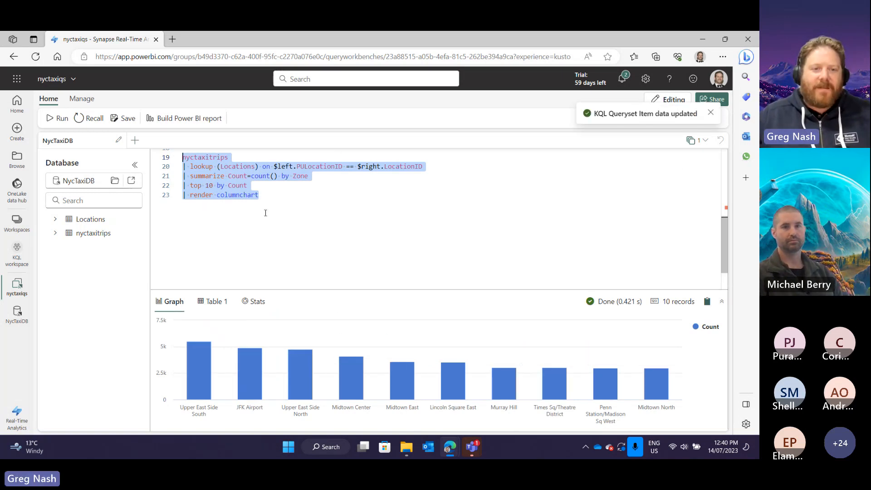
pyautogui.click(286, 192)
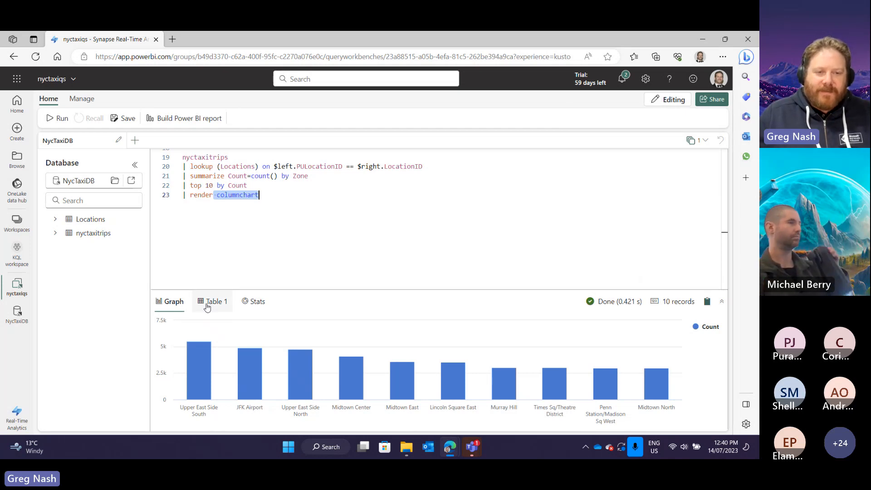
# Step: Check the top 10 zones result as a table, return to the graph and rerun the column chart query
pyautogui.click(207, 305)
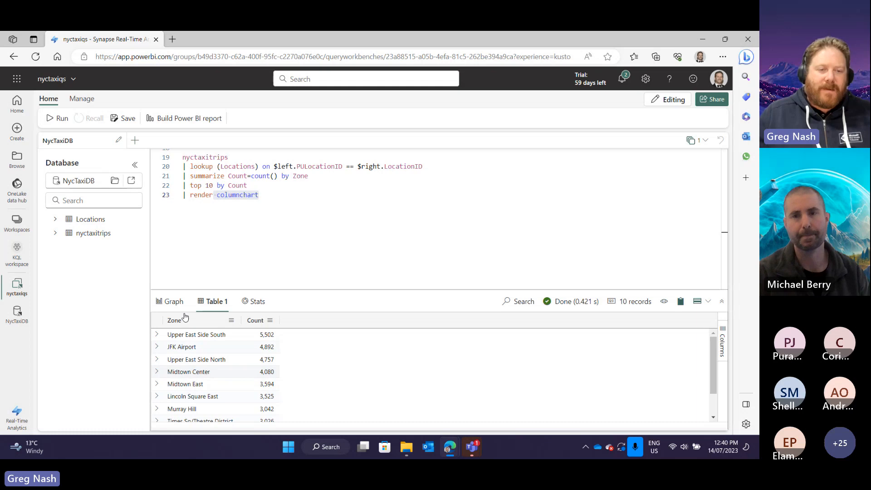
pyautogui.click(171, 301)
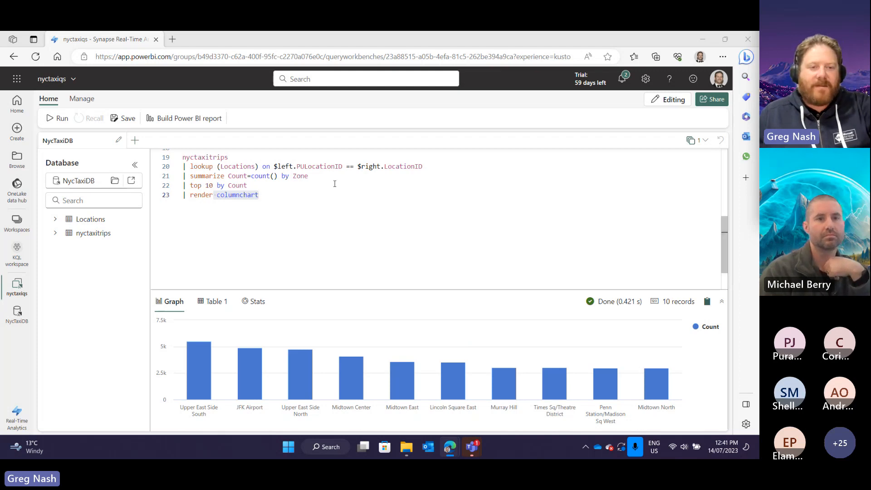
pyautogui.moveTo(288, 201); pyautogui.dragTo(182, 156)
pyautogui.doubleClick(284, 197)
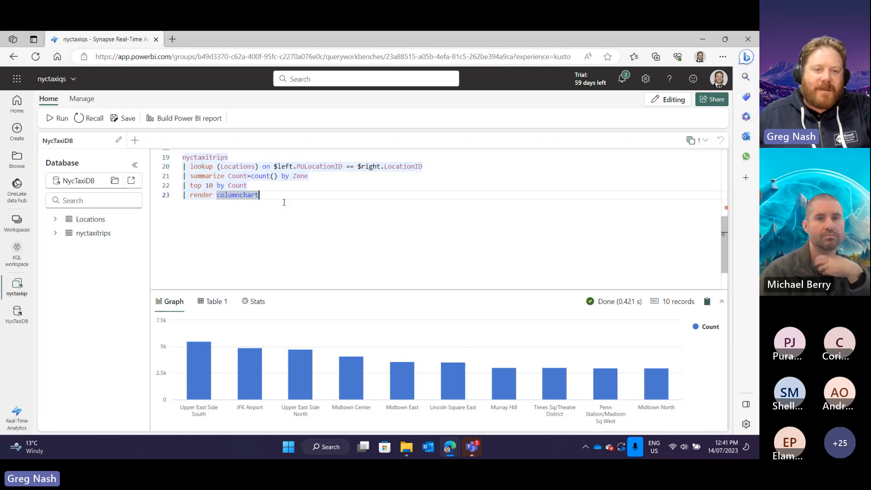
pyautogui.hotkey('shift', 'Return')
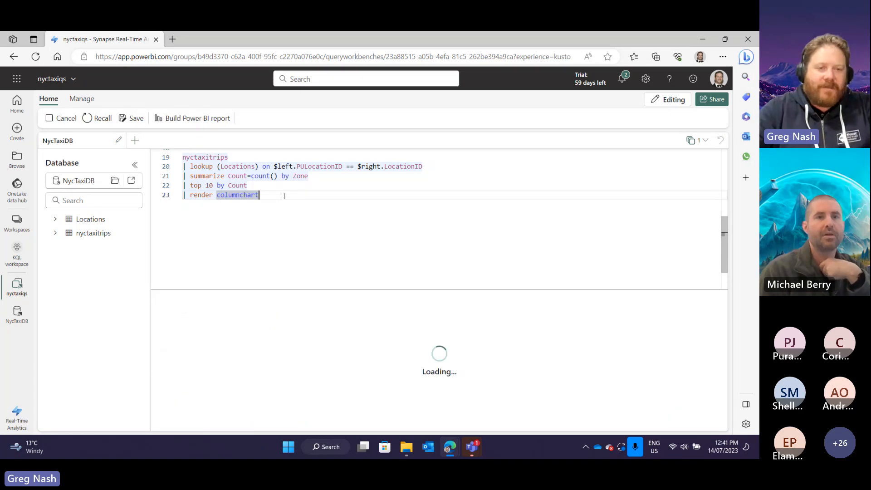
# Step: Add a Manhattan nyctaxitrips query with the Locations lookup, hourly avg(tip_amount) make-series from 2022-06-01 to 2022-06-04, series_decompose_anomalies(s1) and an anomalychart render
pyautogui.press('End')
pyautogui.press('Return')
pyautogui.press('Return')
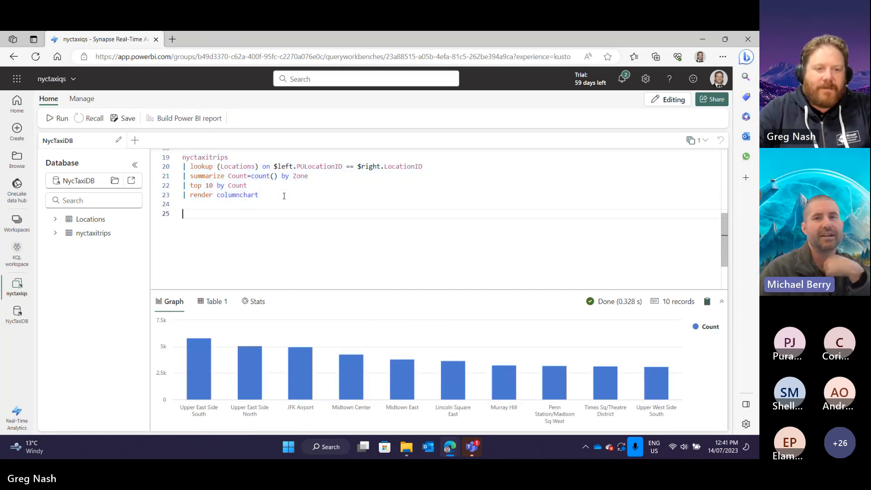
pyautogui.write('nyctaxitrips | lookup (Locations) on $left.PULocationID==$right.LocationID | where Borough == "Manhattan" | make-series s1 = avg(tip_amount) on tpep_pickup_datetime from datetime(2022-06-01) to datetime(2022-06-04) step 1h | extend anomalies = series_decompose_anomalies(s1) | render anomalychart with (anomalycolumns=anomalies)')
pyautogui.moveTo(385, 260); pyautogui.dragTo(181, 214)
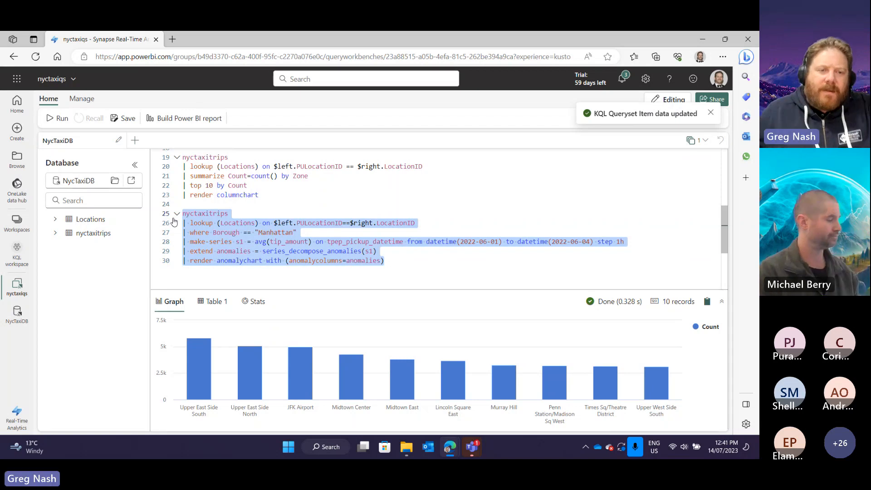
# Step: Examine the new query's Locations lookup and its join condition between PULocationID and LocationID
pyautogui.click(288, 205)
pyautogui.click(193, 216)
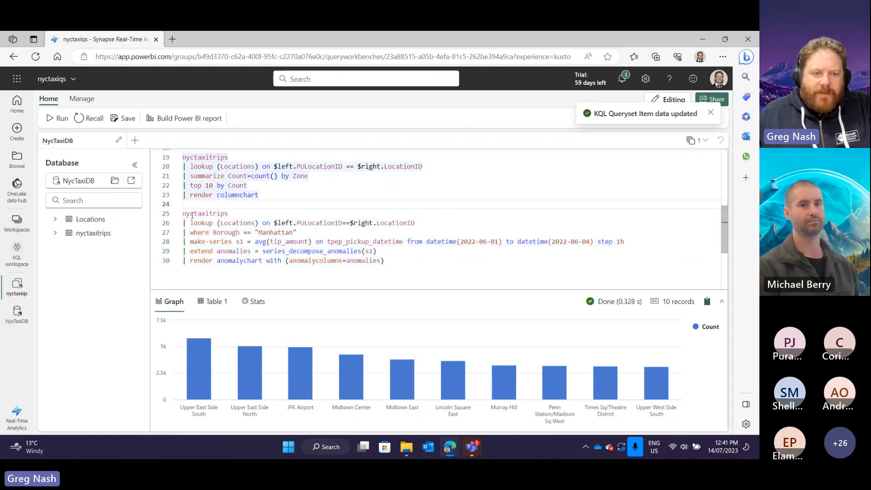
pyautogui.moveTo(190, 223); pyautogui.dragTo(251, 222)
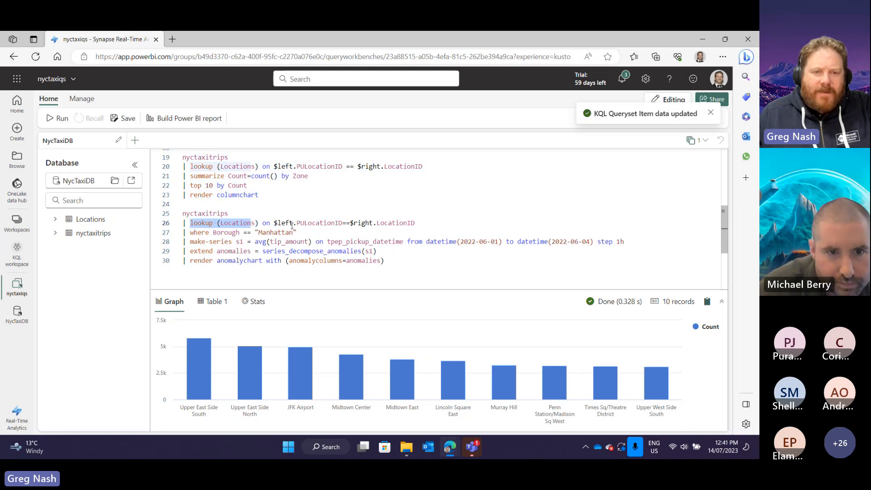
pyautogui.click(279, 223)
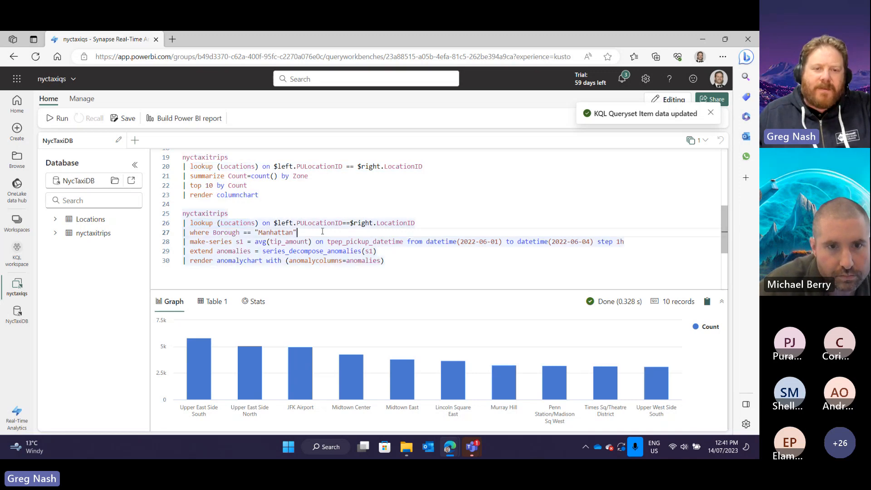
pyautogui.moveTo(274, 223); pyautogui.dragTo(339, 222)
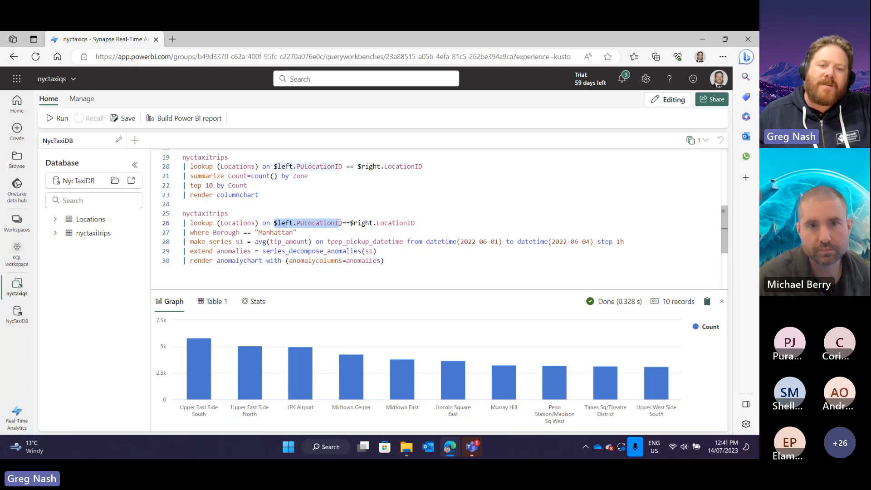
pyautogui.click(361, 234)
pyautogui.click(343, 223)
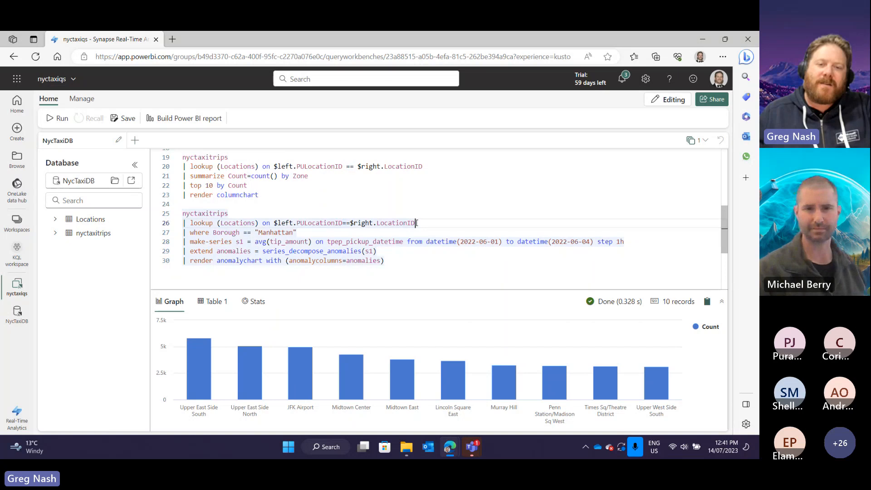
pyautogui.moveTo(415, 223); pyautogui.dragTo(259, 223)
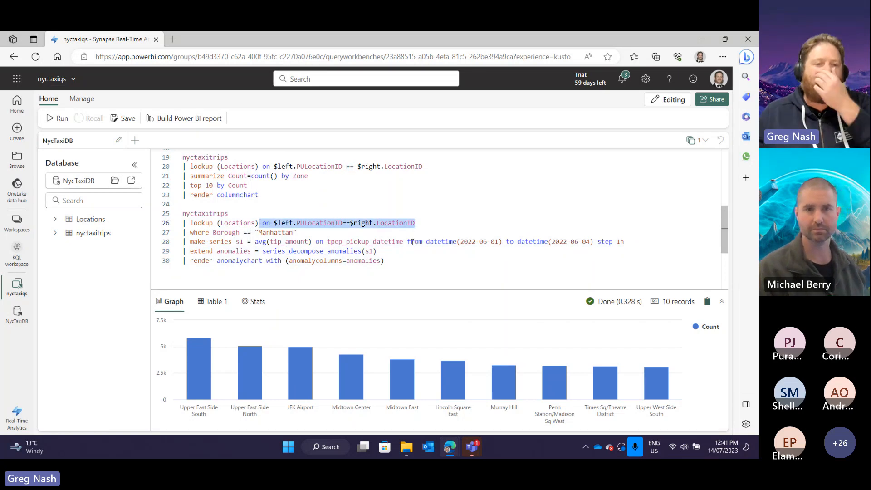
pyautogui.click(373, 232)
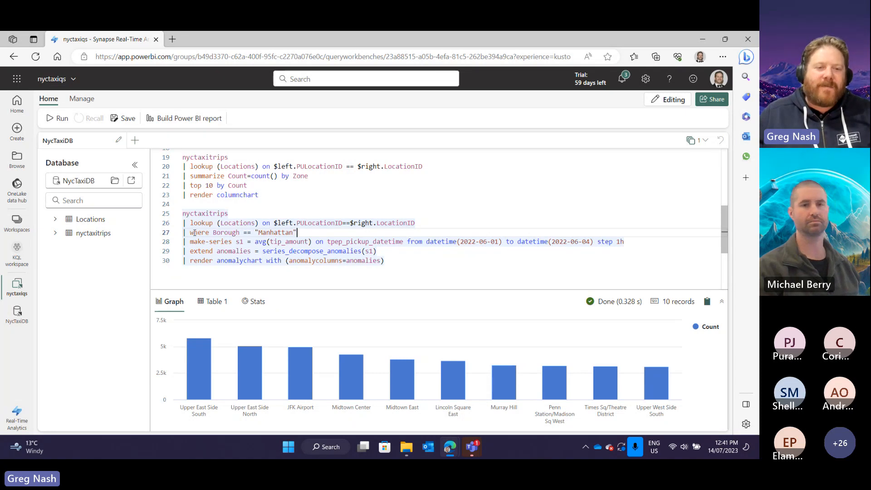
# Step: Examine the new query's Manhattan borough filter, one-hour series step, series_decompose_anomalies function and anomalychart rendering
pyautogui.moveTo(194, 233); pyautogui.dragTo(309, 230)
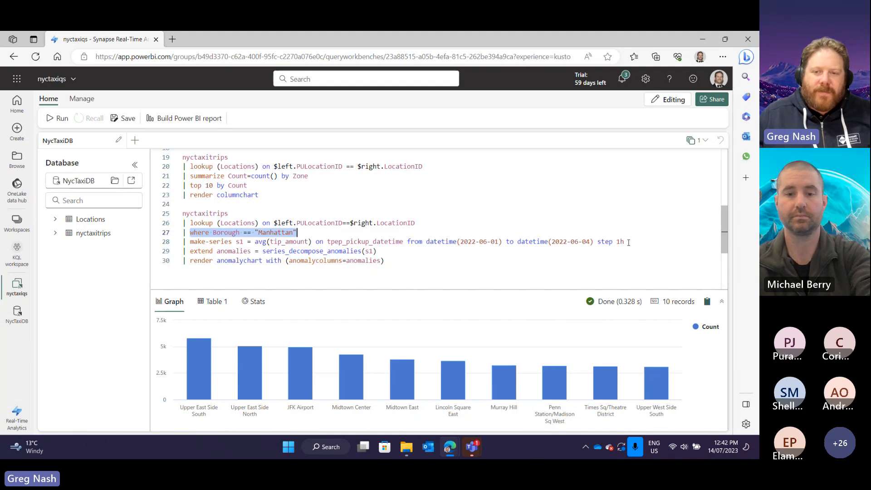
pyautogui.moveTo(628, 242); pyautogui.dragTo(597, 241)
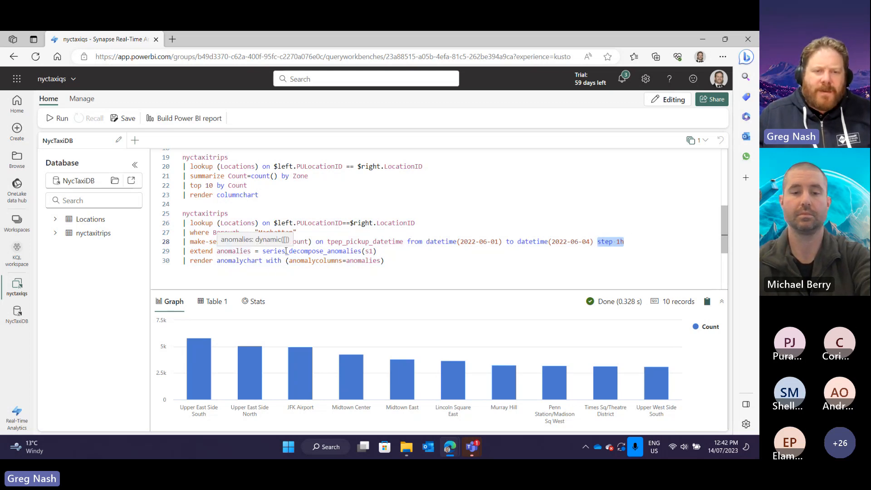
pyautogui.moveTo(376, 251); pyautogui.dragTo(269, 251)
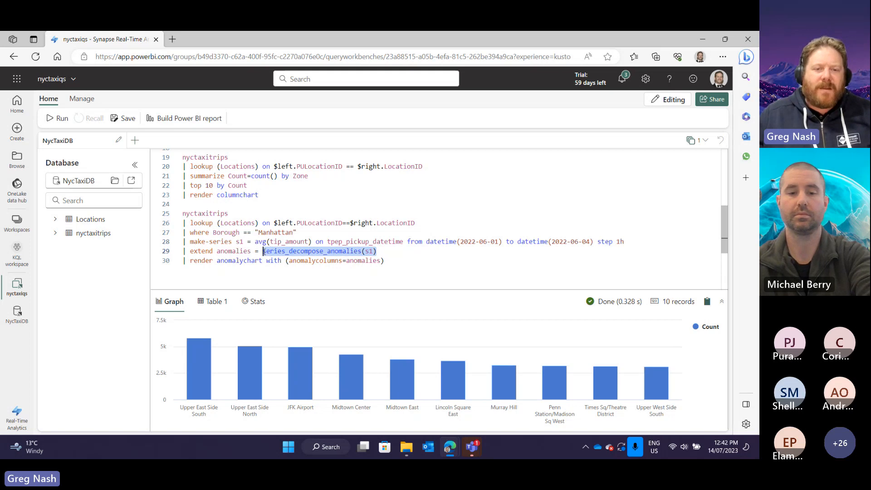
pyautogui.click(382, 276)
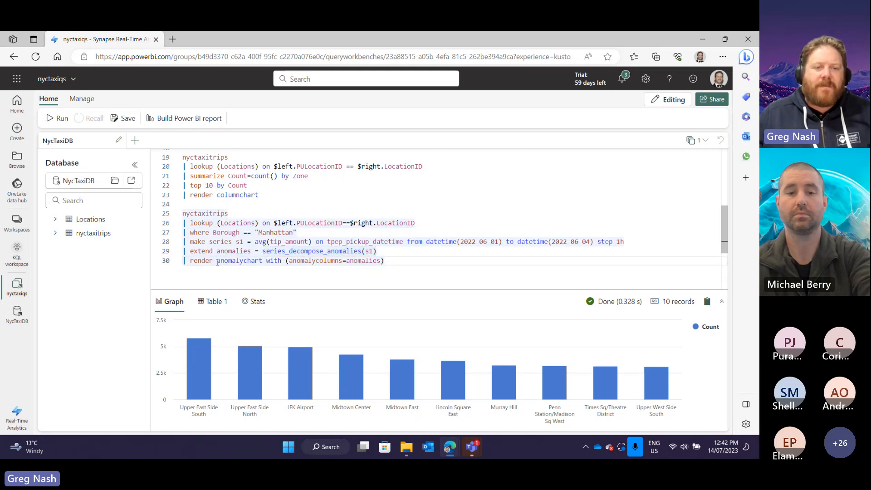
pyautogui.moveTo(218, 263); pyautogui.dragTo(260, 263)
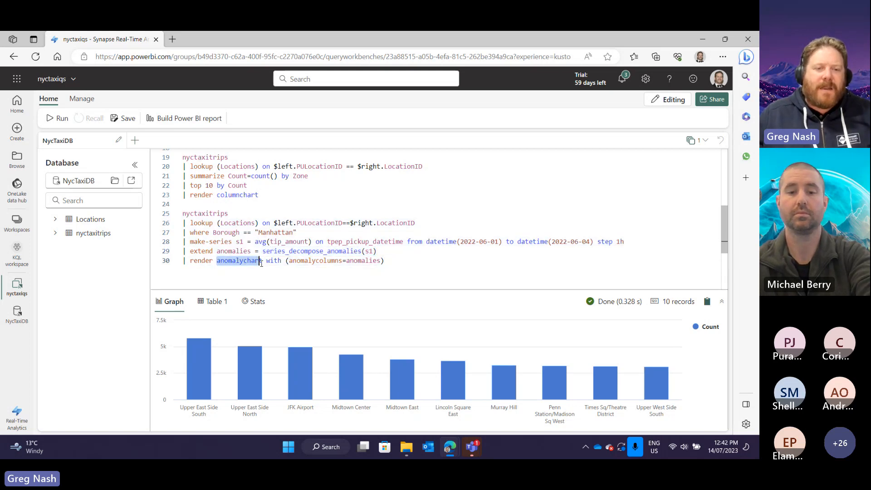
pyautogui.click(412, 266)
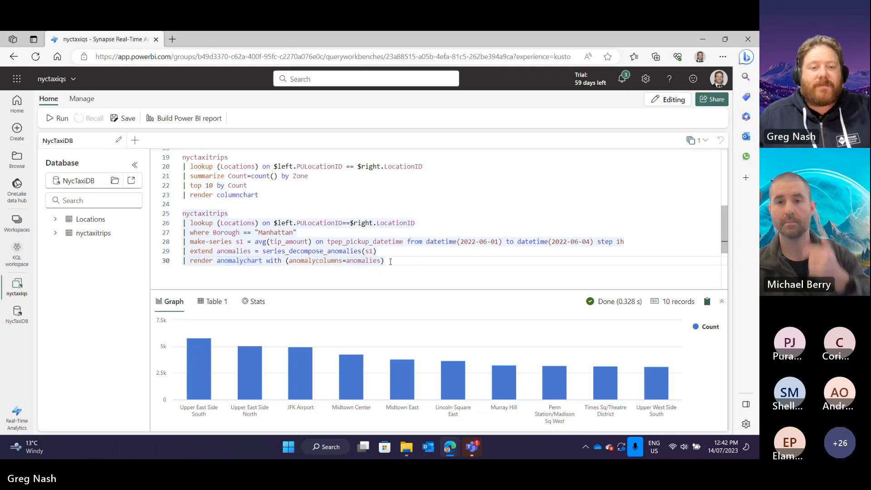
# Step: Run the Manhattan tip anomaly query and inspect the anomaly point on the resulting chart
pyautogui.moveTo(386, 261); pyautogui.dragTo(181, 215)
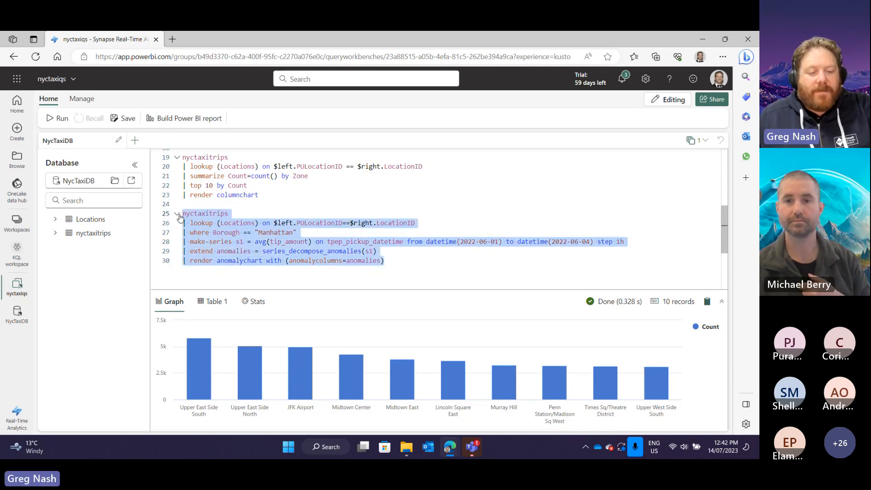
pyautogui.hotkey('shift', 'Return')
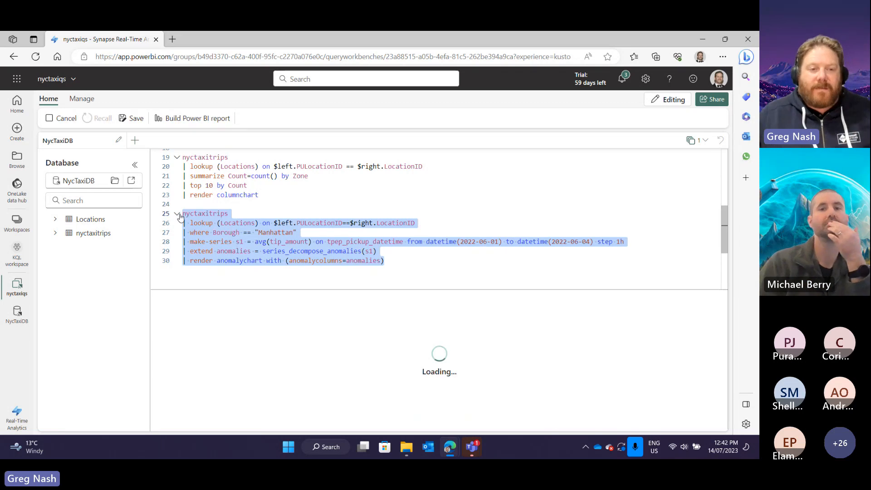
pyautogui.moveTo(244, 346)
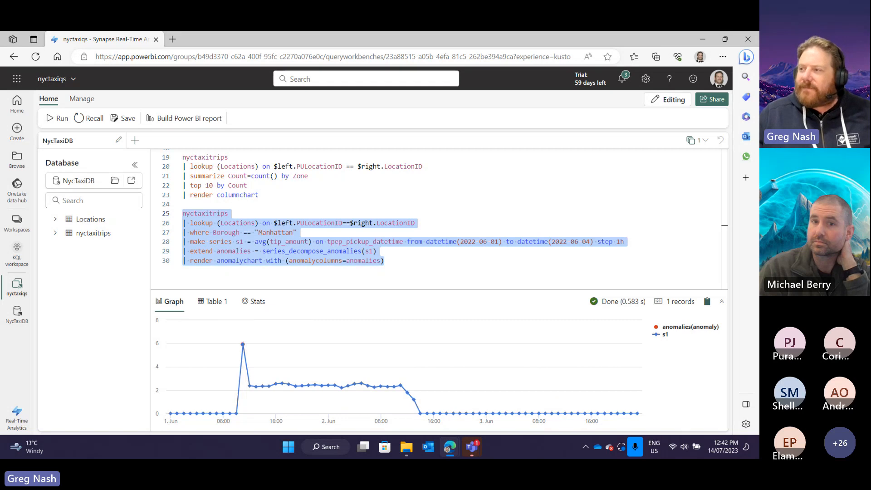
pyautogui.scroll(-1, 538, 266)
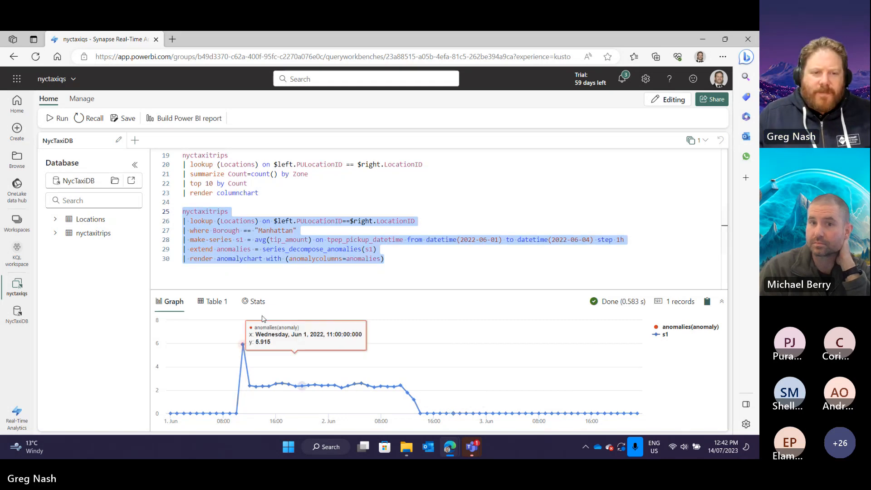
pyautogui.scroll(-1, 413, 251)
pyautogui.scroll(-1, 413, 251)
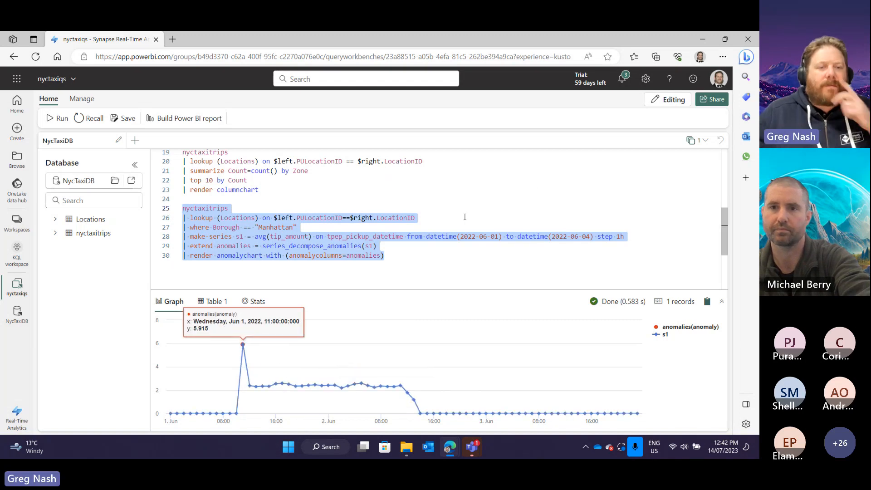
pyautogui.scroll(-3, 499, 213)
pyautogui.scroll(3, 500, 213)
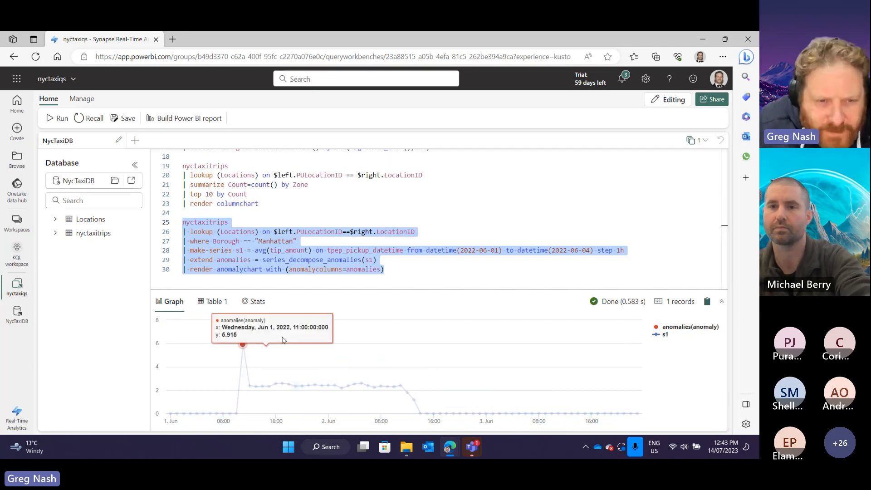
pyautogui.scroll(2, 280, 364)
pyautogui.scroll(-1, 280, 364)
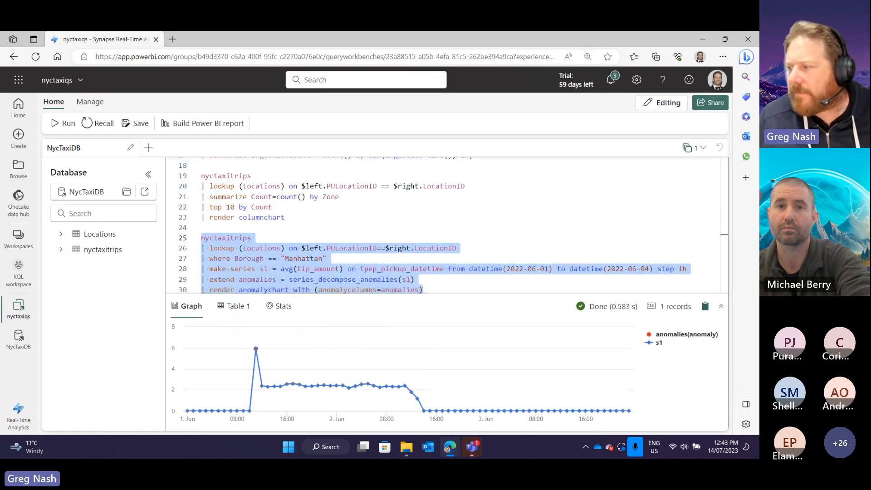
pyautogui.press('super')
pyautogui.press('super+s')
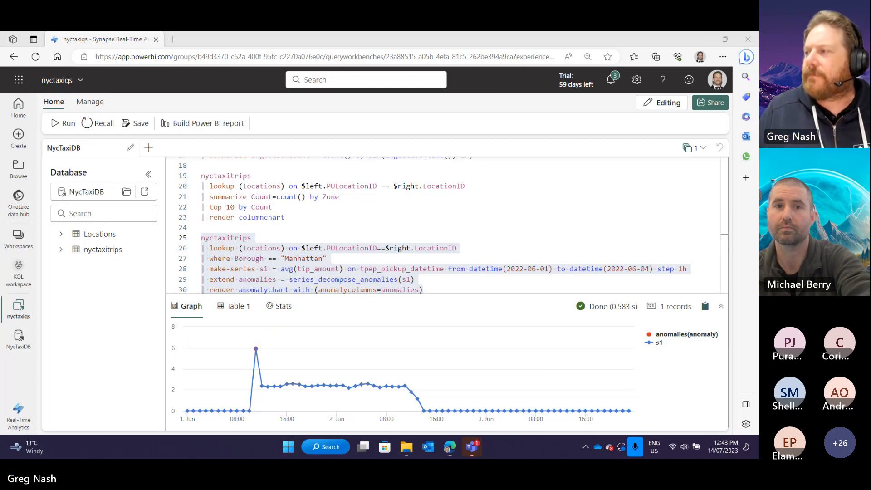
pyautogui.press('Escape')
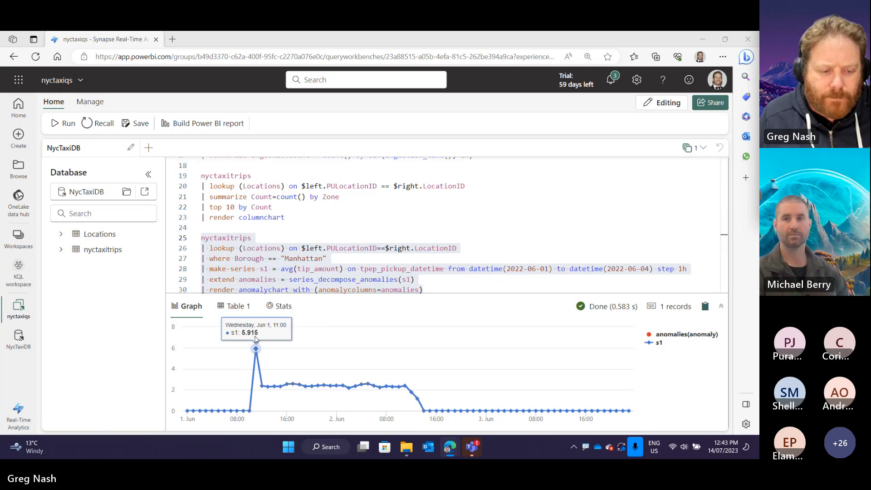
pyautogui.hotkey('alt', 'z')
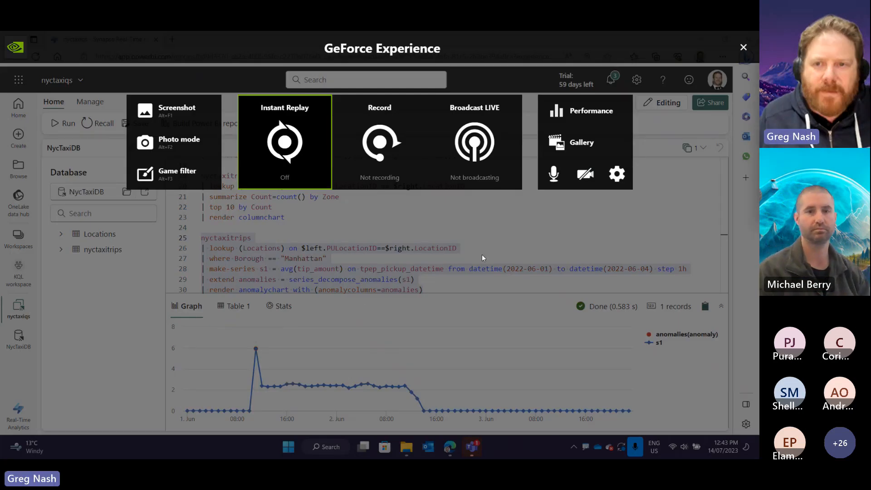
pyautogui.press('Escape')
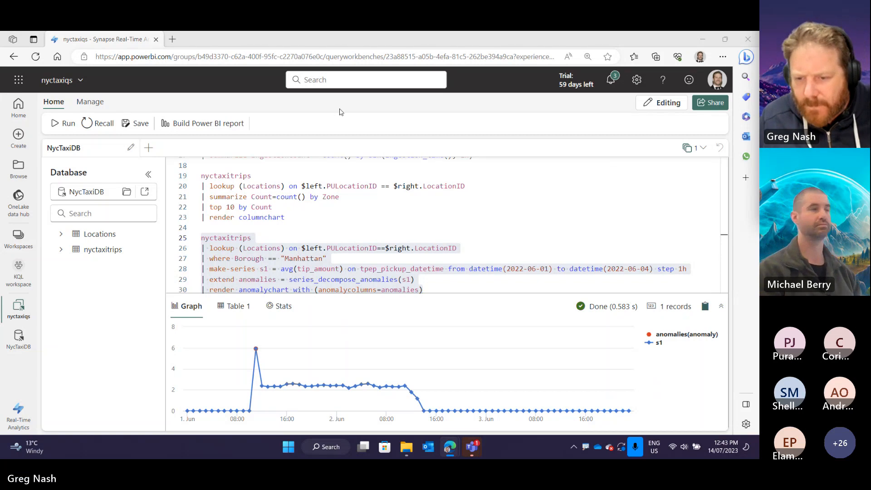
# Step: Look up the Zoom shortcut in the ZoomIt options and close them without changes
pyautogui.rightClick(585, 447)
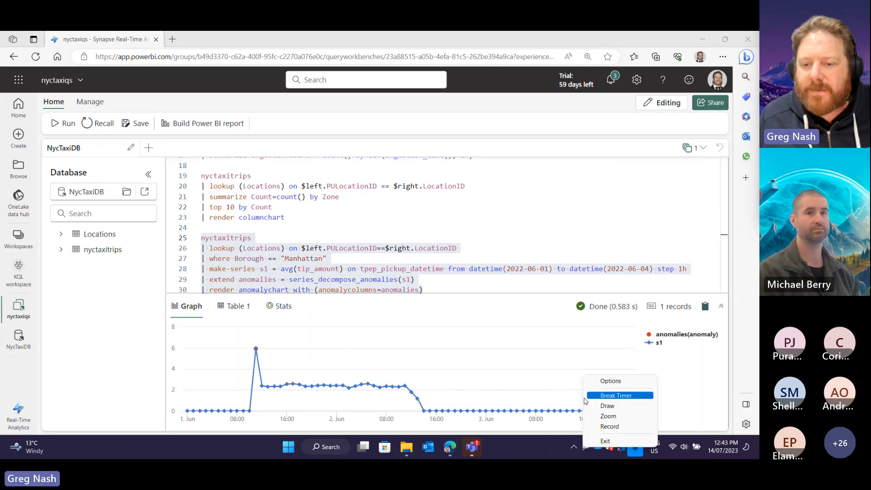
pyautogui.click(611, 381)
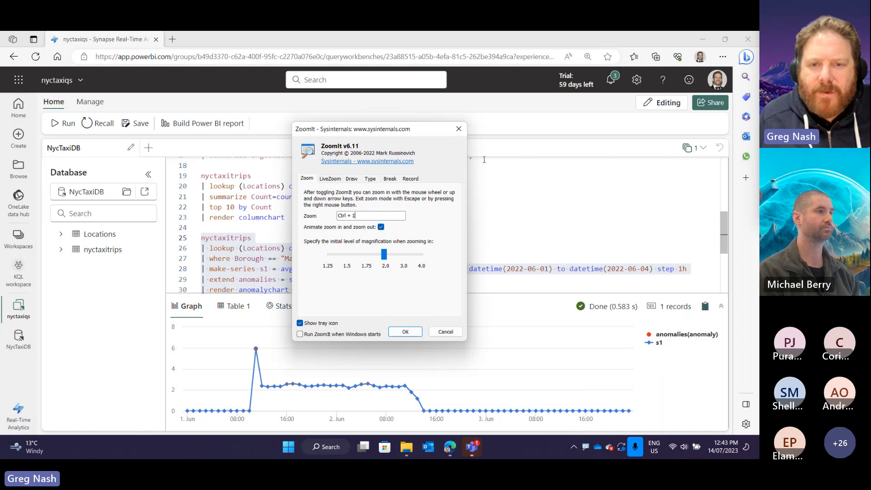
pyautogui.click(458, 128)
# Step: Magnify the screen around the anomaly chart and draw a red rectangle around the peak on 1 June
pyautogui.moveTo(298, 375)
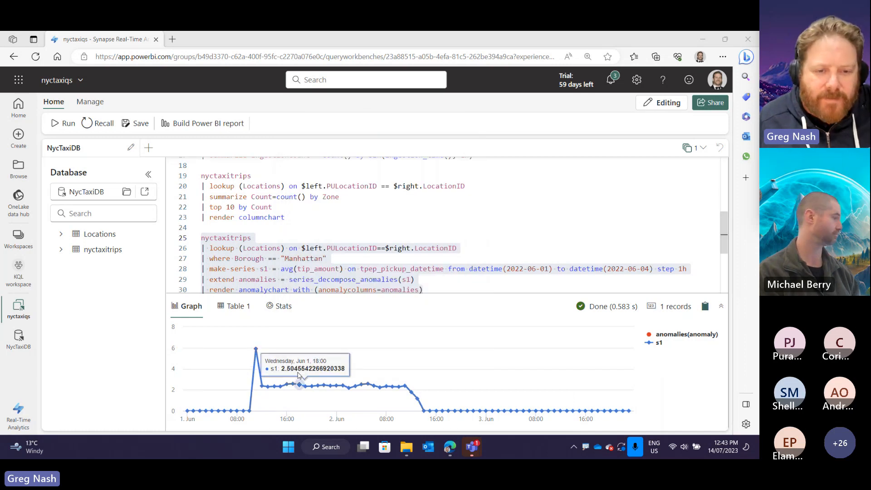
pyautogui.hotkey('ctrl', '1')
pyautogui.click(256, 272)
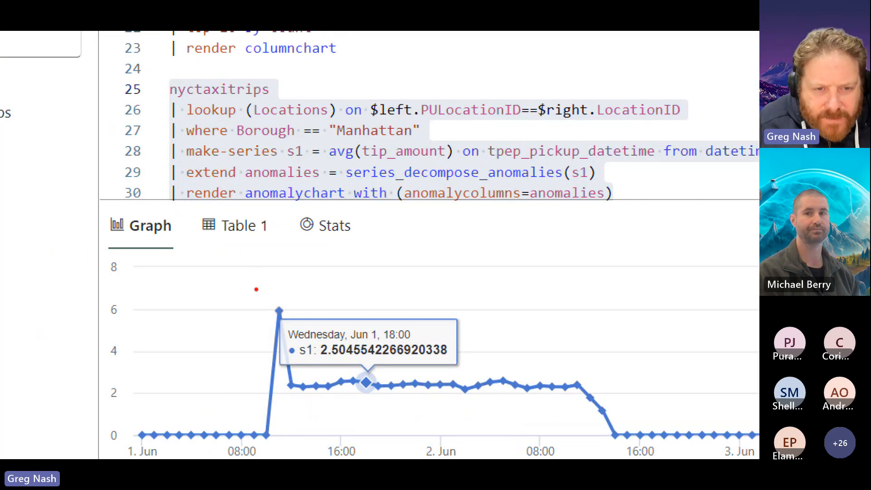
pyautogui.moveTo(256, 289); pyautogui.dragTo(318, 334)
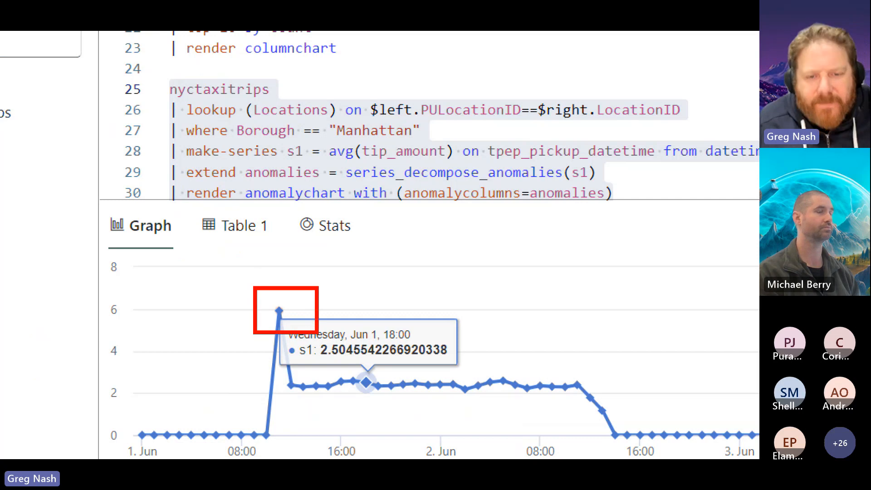
# Step: Magnify the anomaly chart around the 1 June 11:00 peak and inspect its s1 value, then restore the normal view
pyautogui.press('Escape')
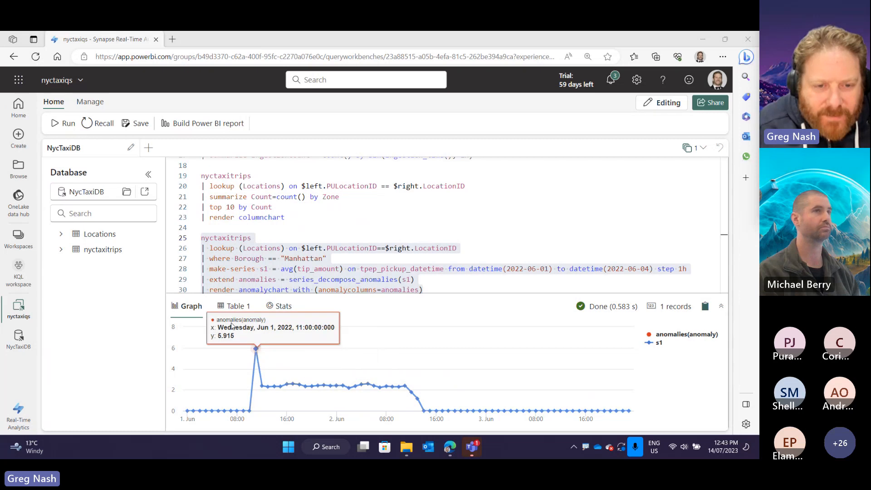
pyautogui.hotkey('ctrl', '1')
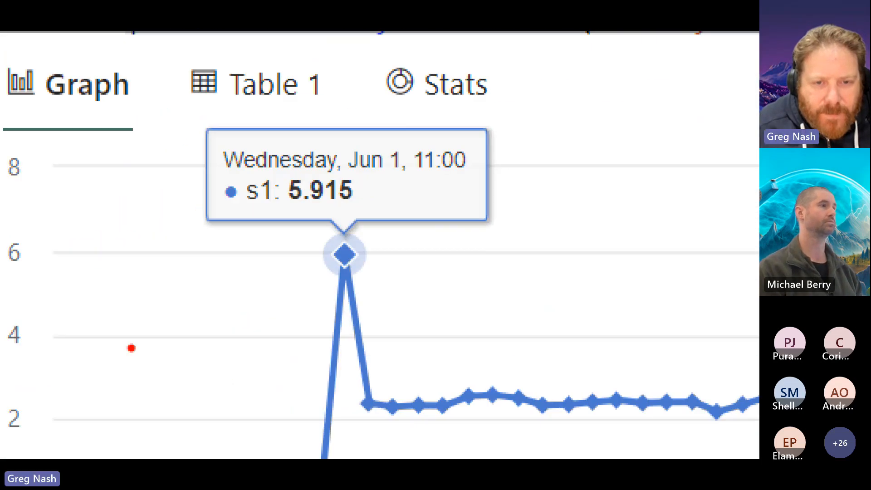
pyautogui.press('Escape')
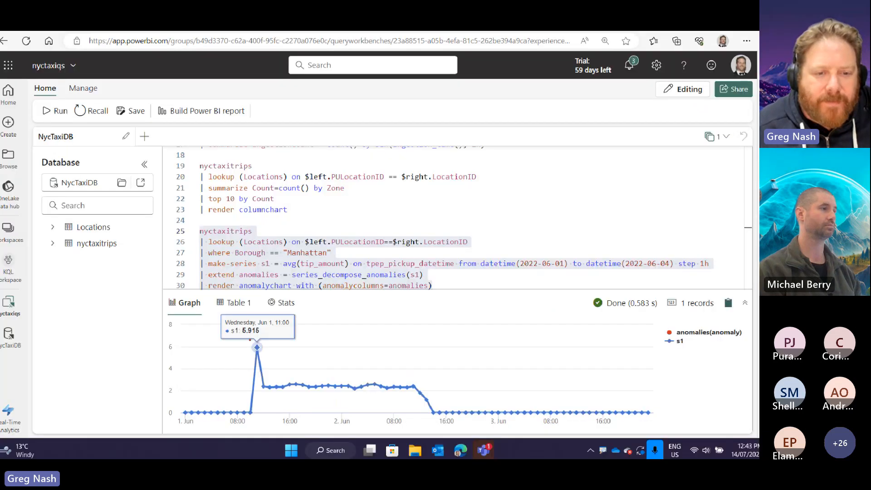
pyautogui.hotkey('ctrl', '1')
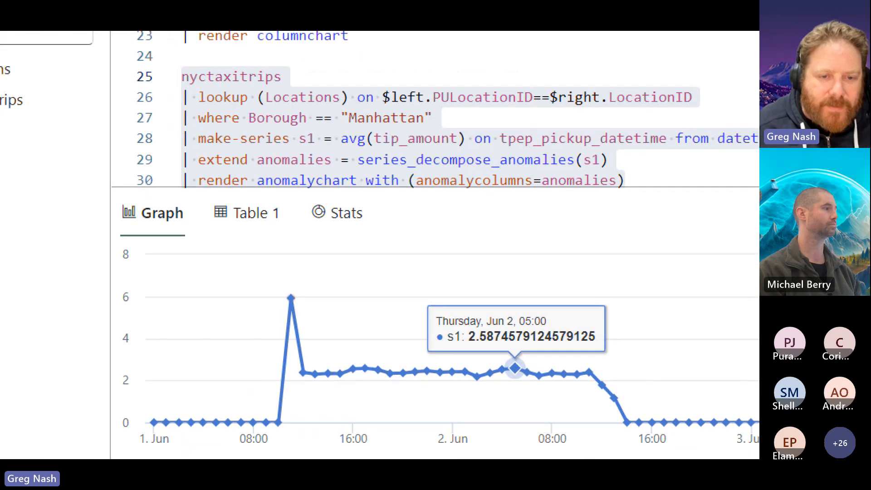
pyautogui.scroll(1, 218, 403)
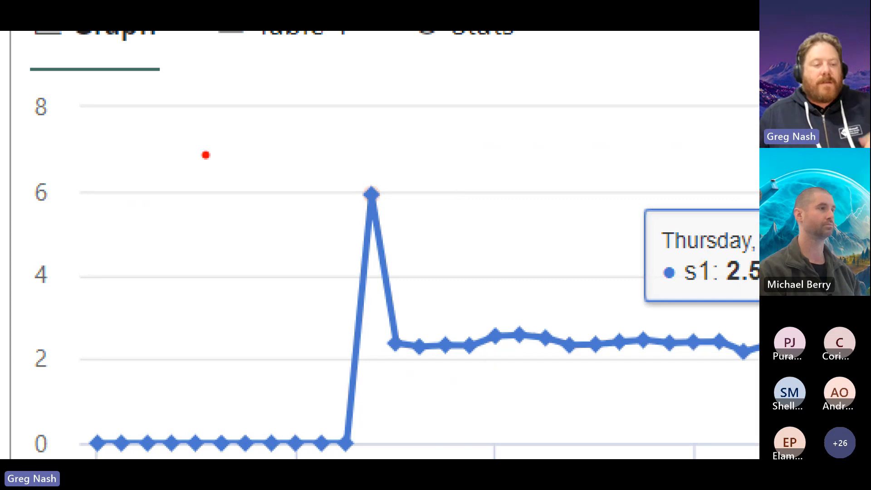
pyautogui.press('Escape')
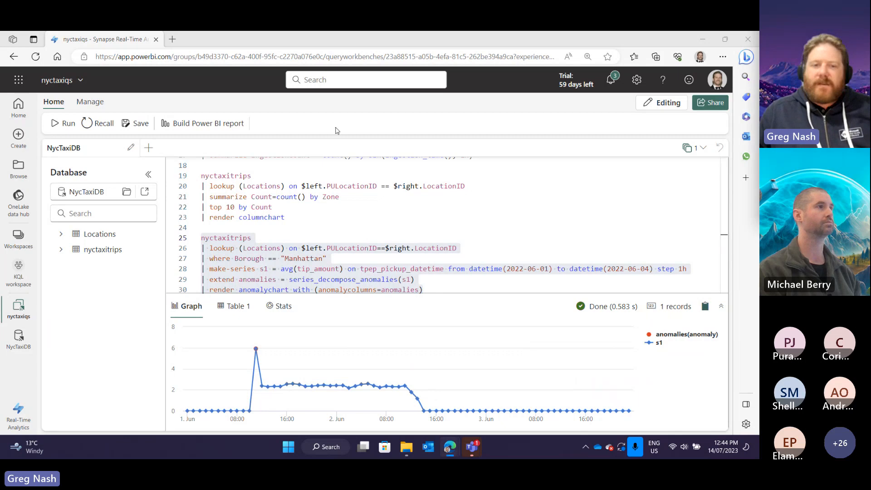
# Step: Add a Manhattan trip-count forecast query below, with hourly steps from 2022-06-01 to 2022-06-08+3d, series_decompose_forecast(s1, 24*3) and timechart rendering
pyautogui.scroll(-3, 261, 247)
pyautogui.click(402, 192)
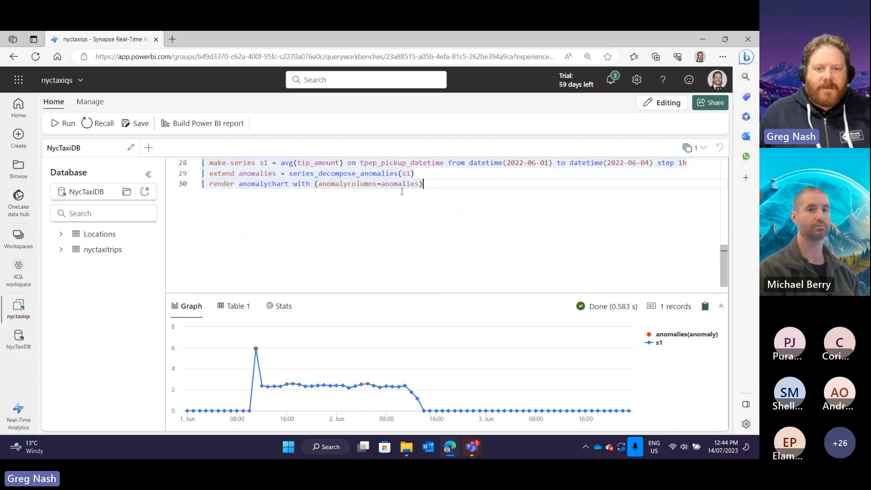
pyautogui.press('Return')
pyautogui.press('Return')
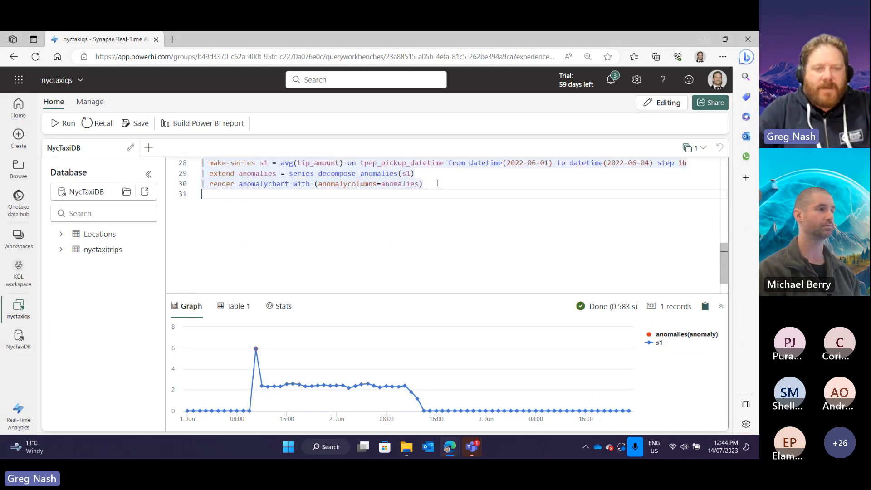
pyautogui.write('nyctaxitrips | lookup (Locations) on $left.PULocationID==$right.LocationID | where Borough == "Manhattan" | make-series s1 = count() on tpep_pickup_datetime from datetime(2022-06-01) to datetime(2022-06-08)+3d step 1h by PULocationID | extend forecast = series_decompose_forecast(s1, 24*3) | render timechart')
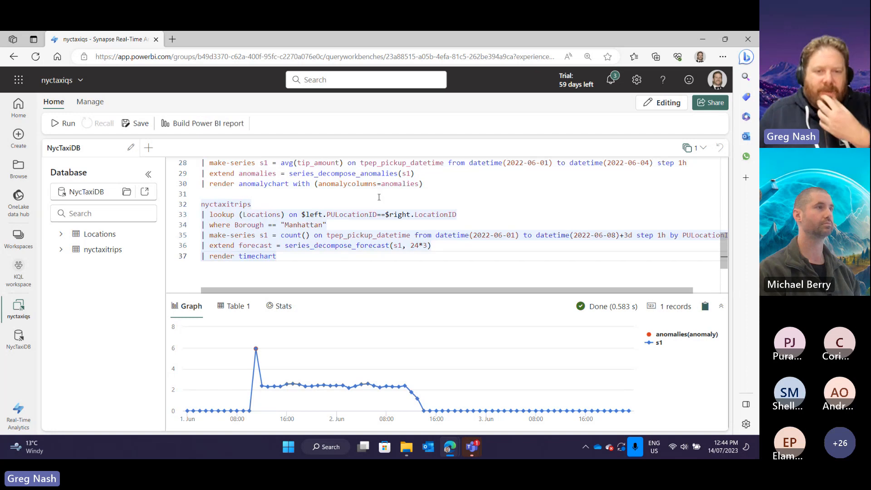
# Step: Highlight the series_decompose_forecast function, and run the complete Manhattan forecast query to chart its result
pyautogui.moveTo(289, 245); pyautogui.dragTo(390, 245)
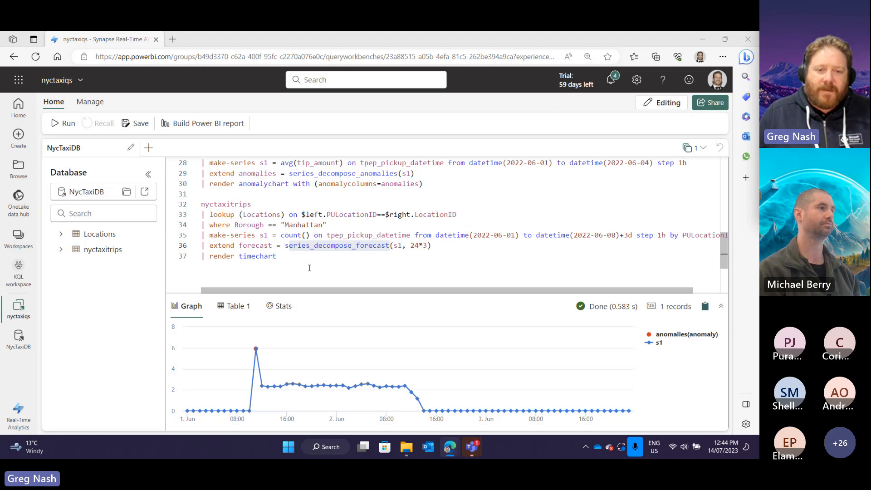
pyautogui.moveTo(309, 267); pyautogui.dragTo(184, 212)
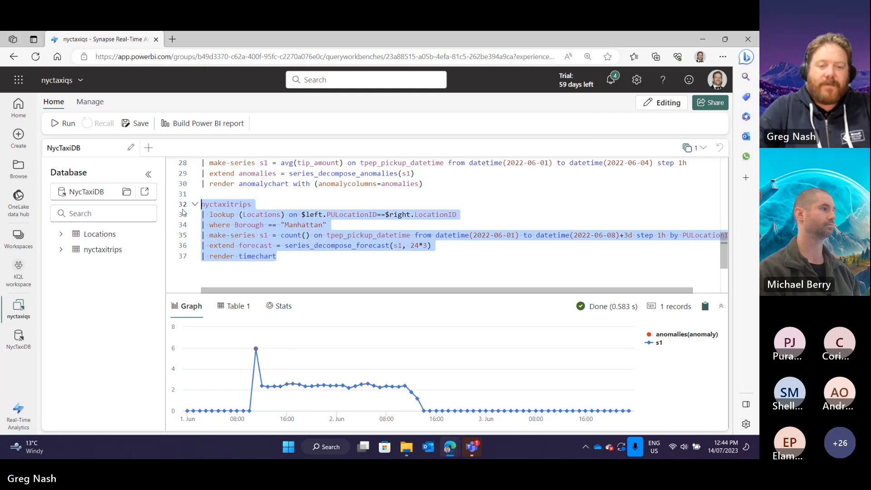
pyautogui.hotkey('shift', 'Return')
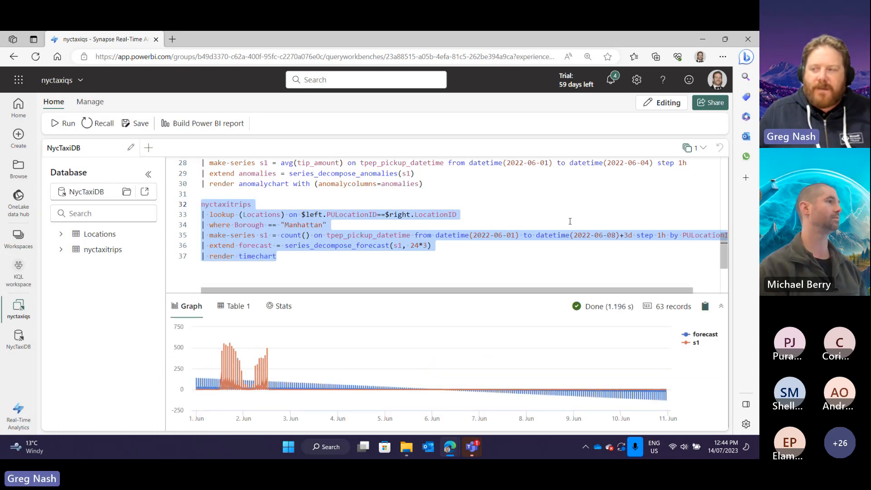
pyautogui.scroll(-2, 525, 258)
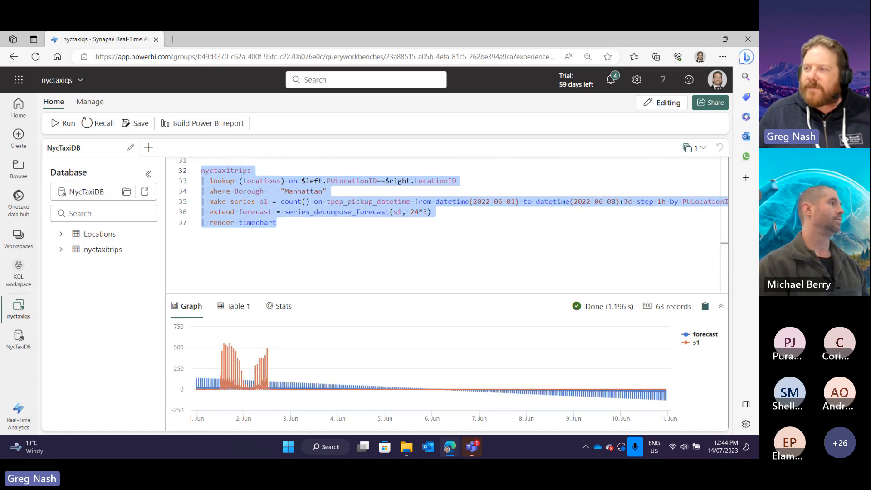
pyautogui.scroll(-1, 447, 204)
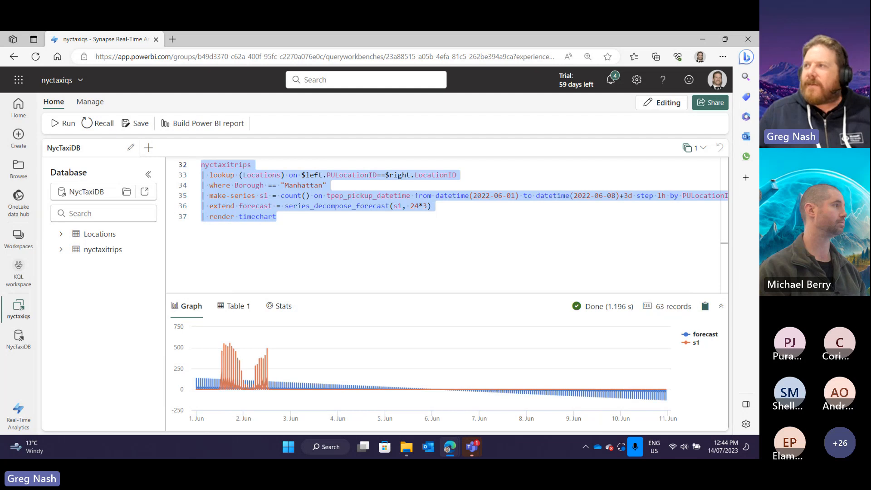
# Step: Examine the enlarged forecast chart image in the Microsoft Learn advanced KQL queries tutorial and return to the queryset
pyautogui.moveTo(758, 32); pyautogui.dragTo(588, 32)
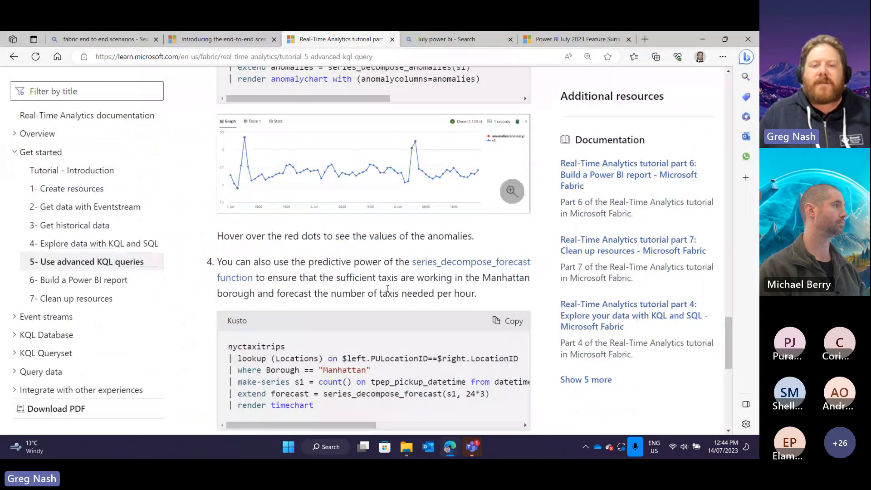
pyautogui.scroll(-7, 253, 158)
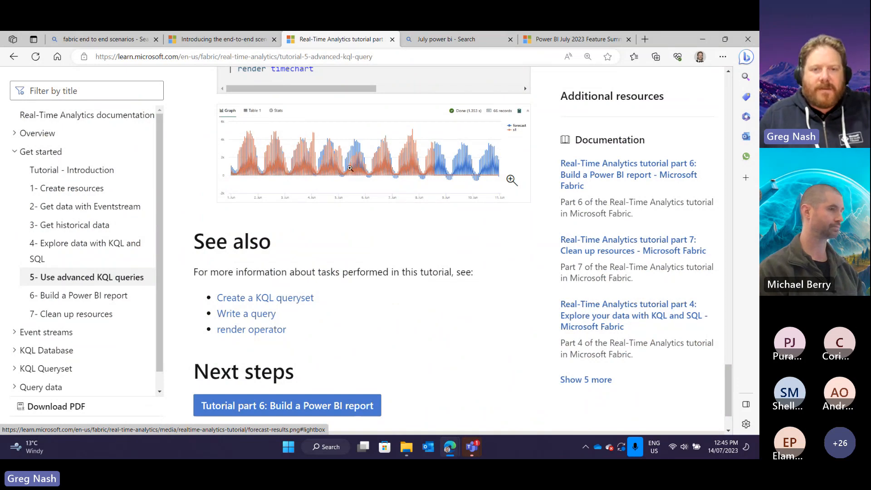
pyautogui.click(358, 163)
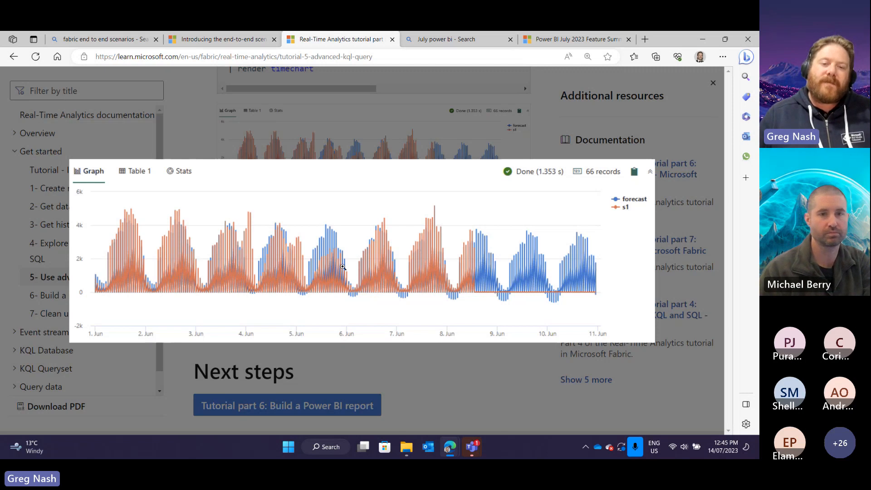
pyautogui.click(342, 267)
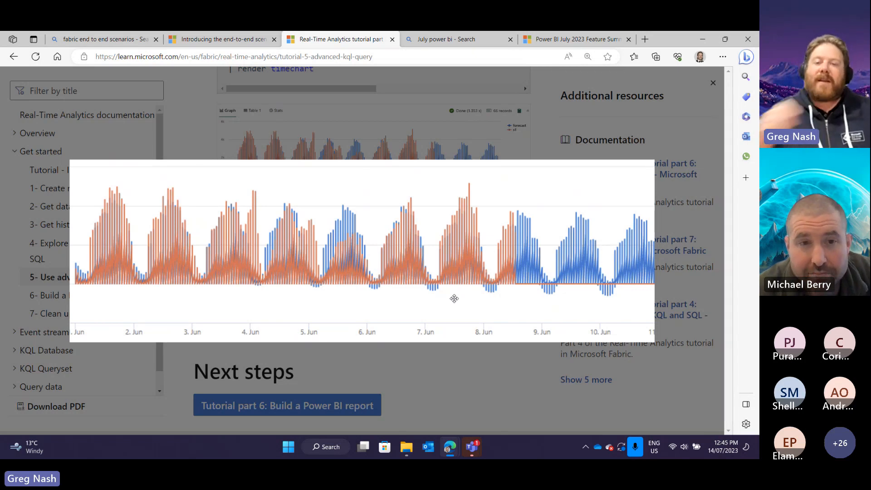
pyautogui.click(535, 182)
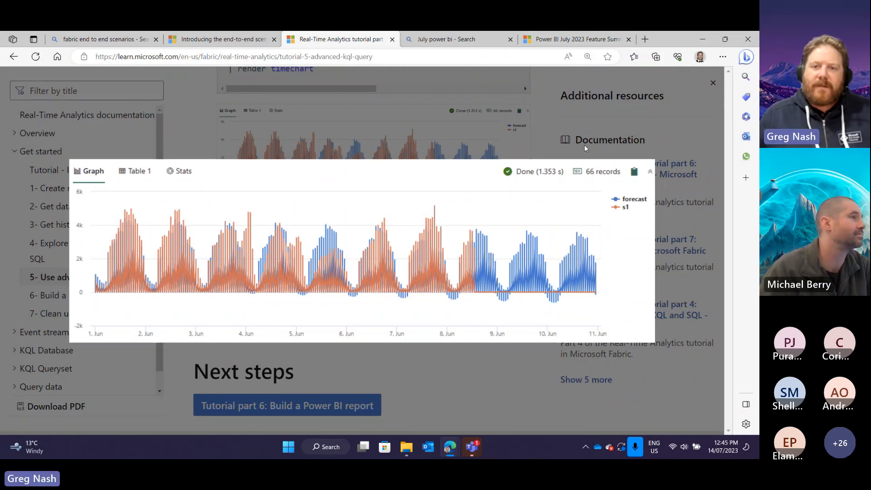
pyautogui.click(224, 39)
pyautogui.click(314, 39)
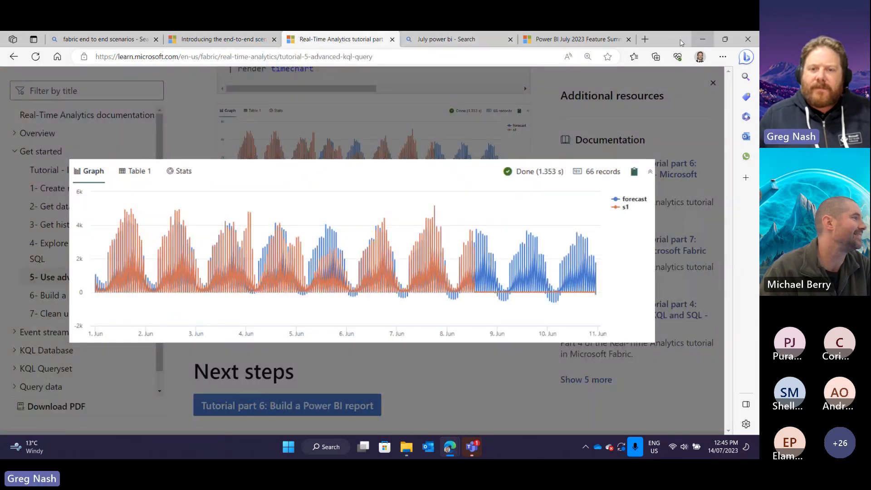
pyautogui.click(702, 39)
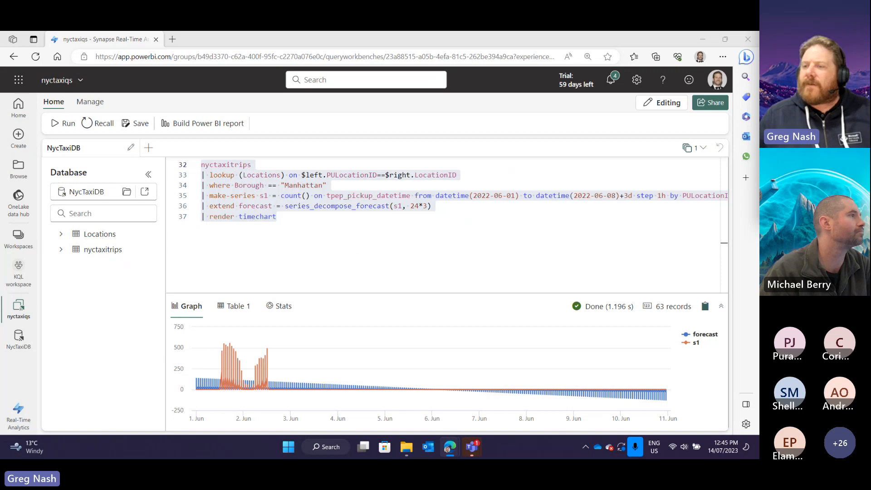
# Step: Add a query below for trips where PULocationID == DOLocationID, looking up Locations and summarizing Count by Borough, Zone, Latitude and Longitude
pyautogui.click(294, 230)
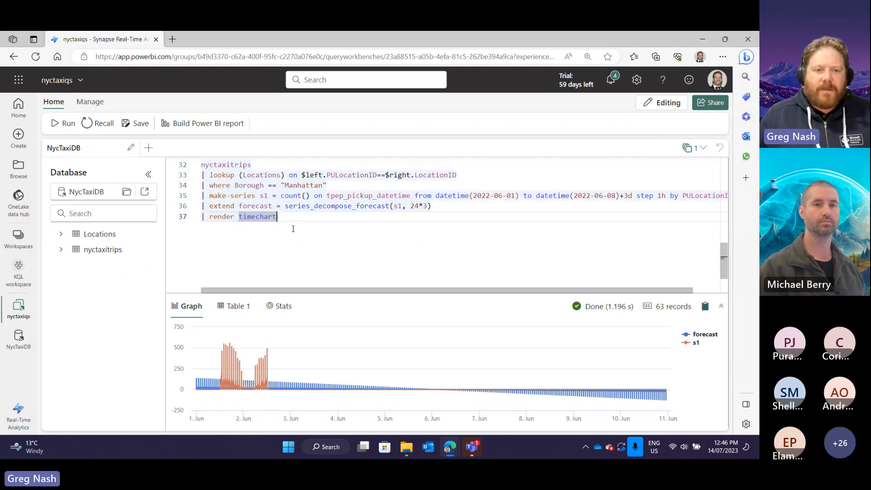
pyautogui.press('Return')
pyautogui.press('Return')
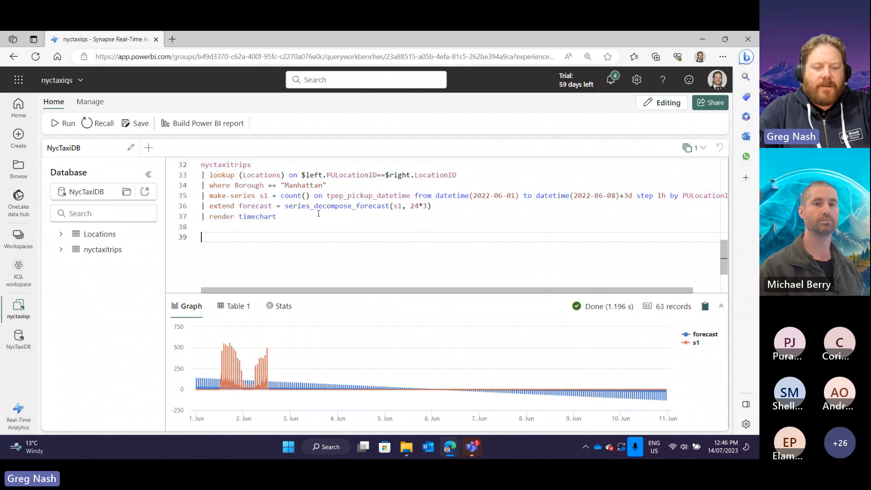
pyautogui.write('nyctaxitrips | where PULocationID == DOLocationID | lookup (Locations) on $left.PULocationID==$right.LocationID | summarize Count=count() by Borough, Zone, Latitude, Longitude')
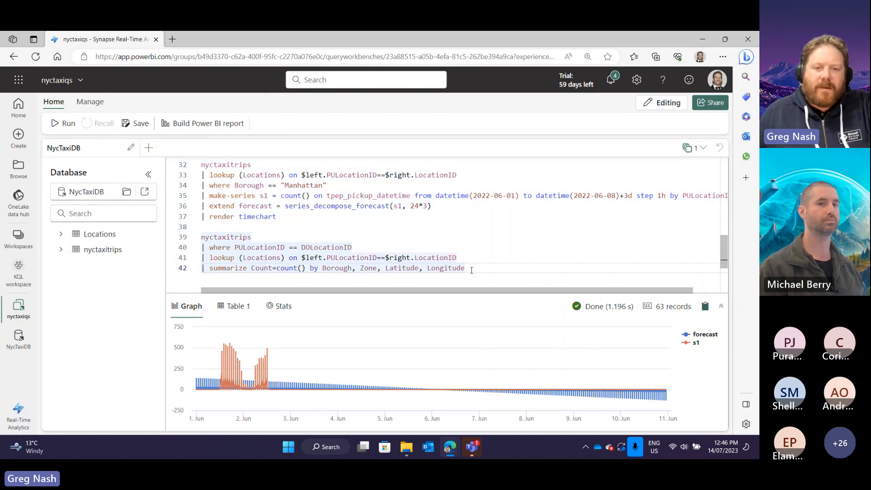
# Step: Run the same-zone pickup and drop-off query and browse the resulting table of zone counts
pyautogui.moveTo(471, 270); pyautogui.dragTo(196, 240)
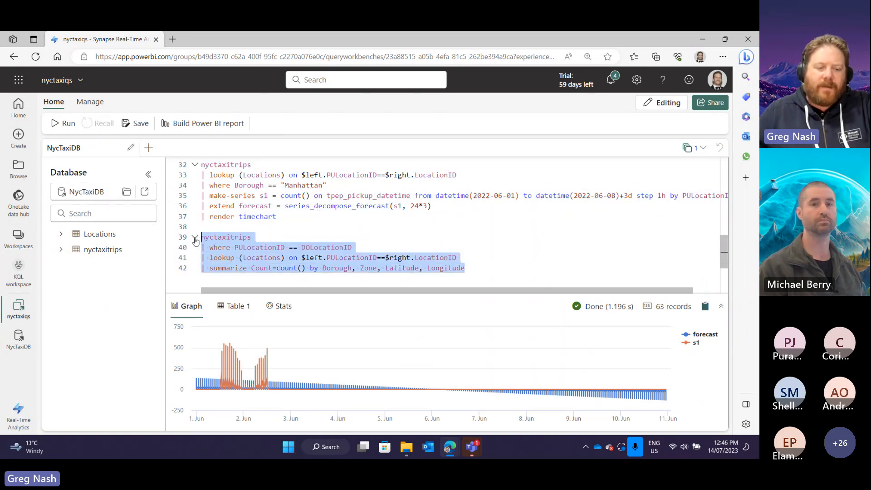
pyautogui.hotkey('shift', 'Return')
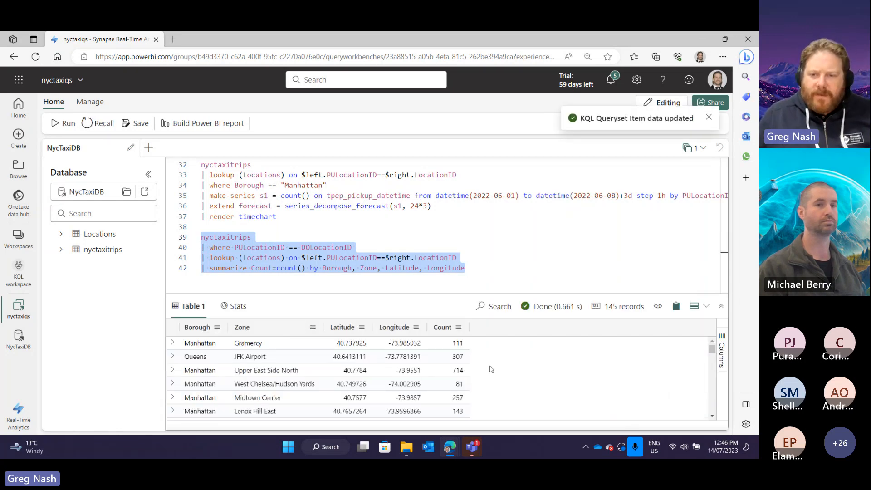
pyautogui.scroll(-3, 485, 372)
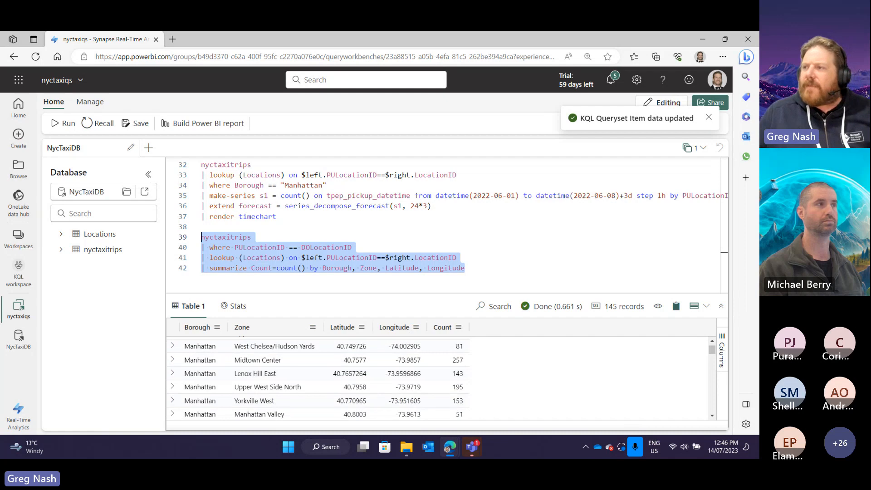
# Step: Preview a Power BI report built from the same-zone query, look over the Kusto Query Result fields, and close the preview
pyautogui.click(281, 248)
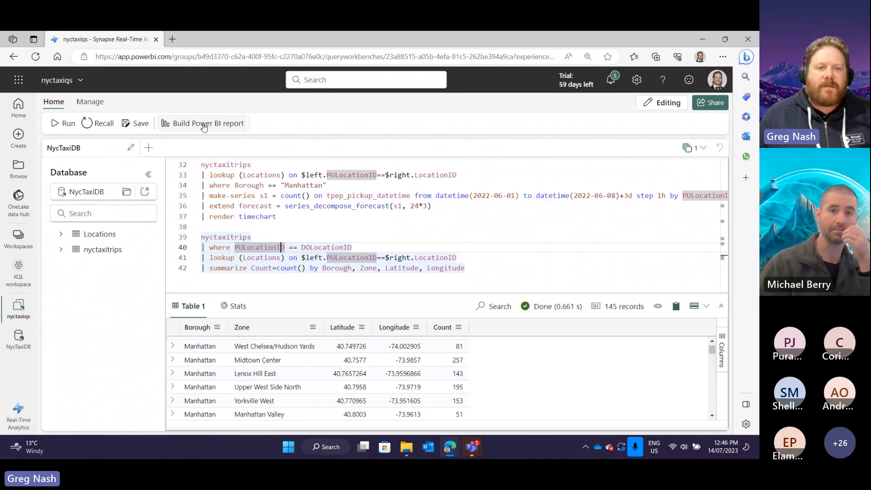
pyautogui.click(203, 125)
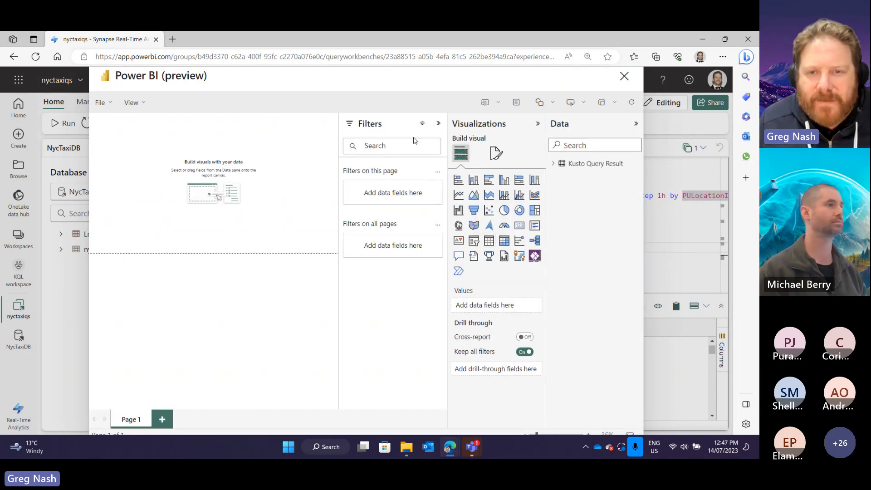
pyautogui.click(537, 124)
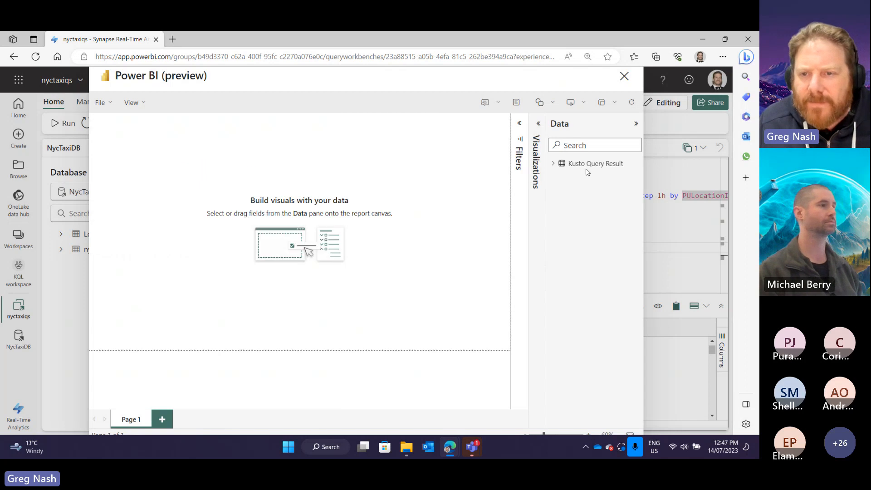
pyautogui.click(553, 164)
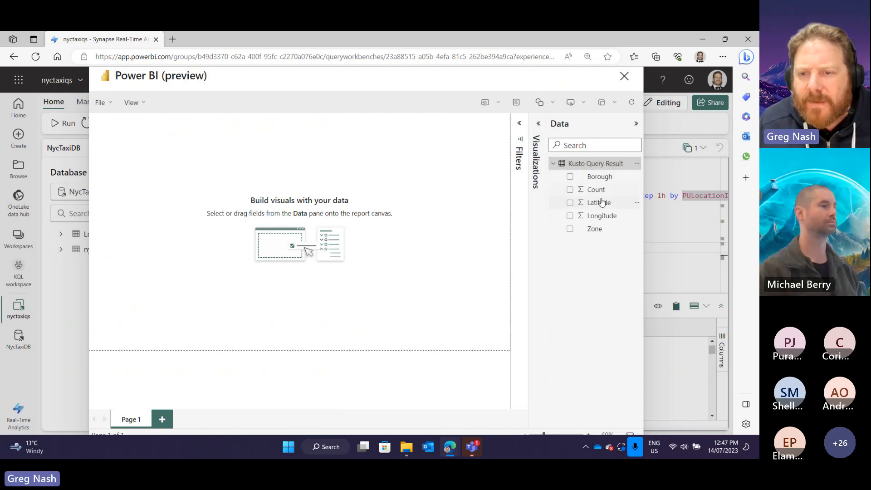
pyautogui.click(624, 77)
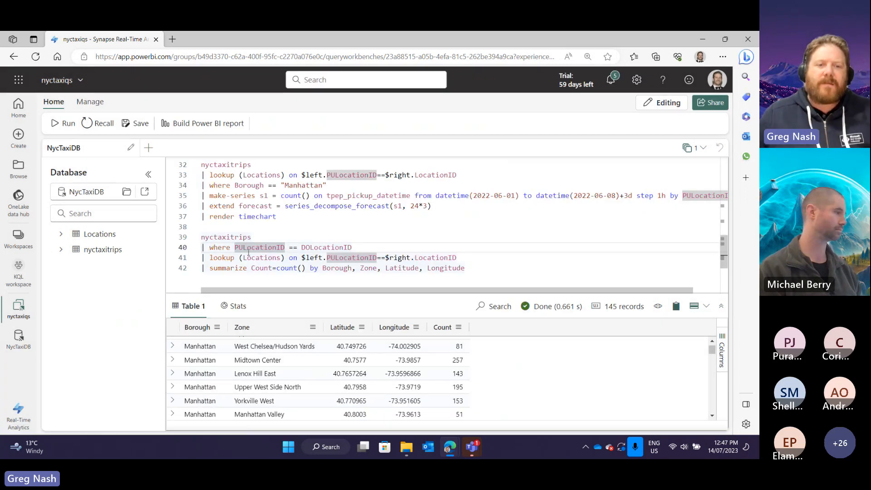
# Step: Make the query summarizing counts by Borough, Zone, Latitude and Longitude the active one and build a Power BI report from it
pyautogui.click(293, 257)
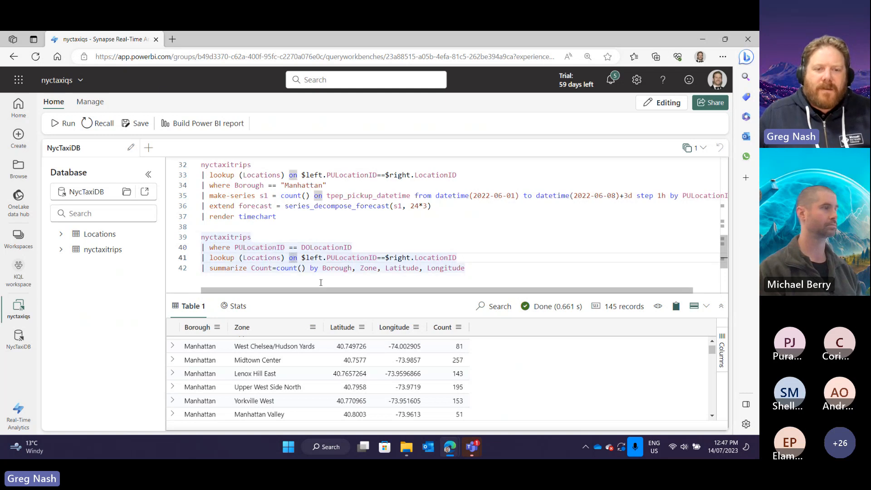
pyautogui.click(288, 185)
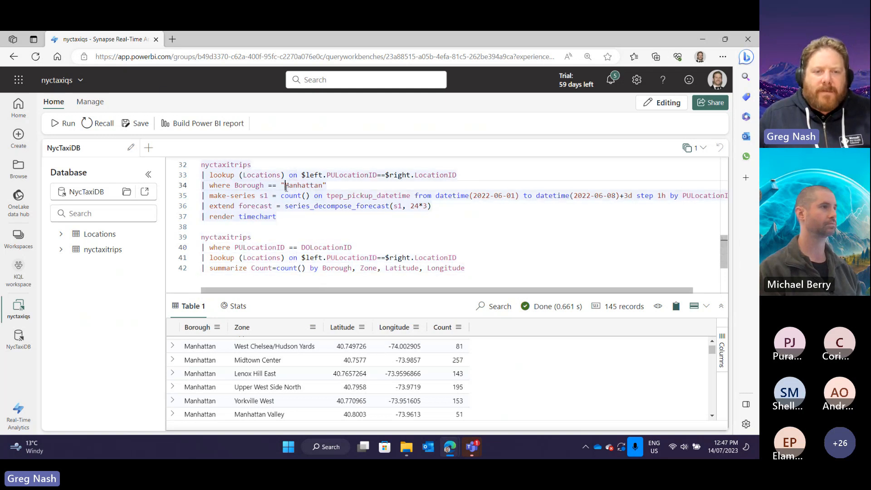
pyautogui.click(330, 258)
pyautogui.click(218, 127)
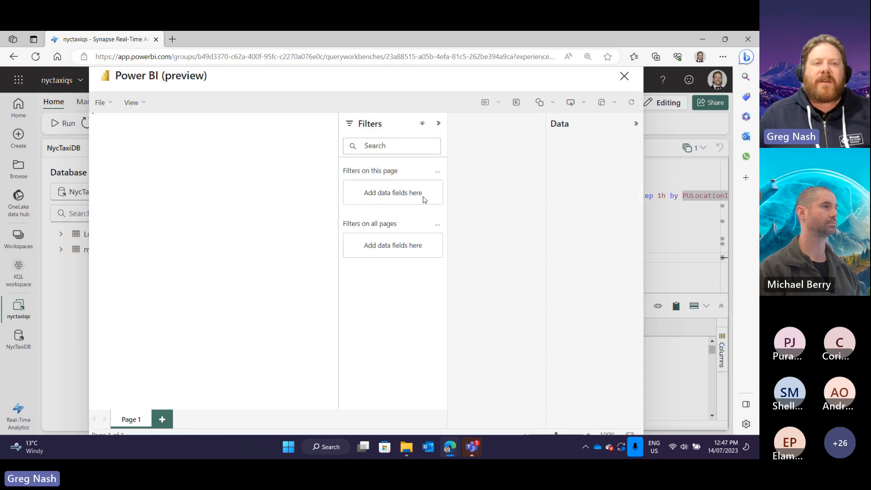
# Step: Add a map visual to the empty report page and enlarge it to cover most of the page
pyautogui.click(438, 123)
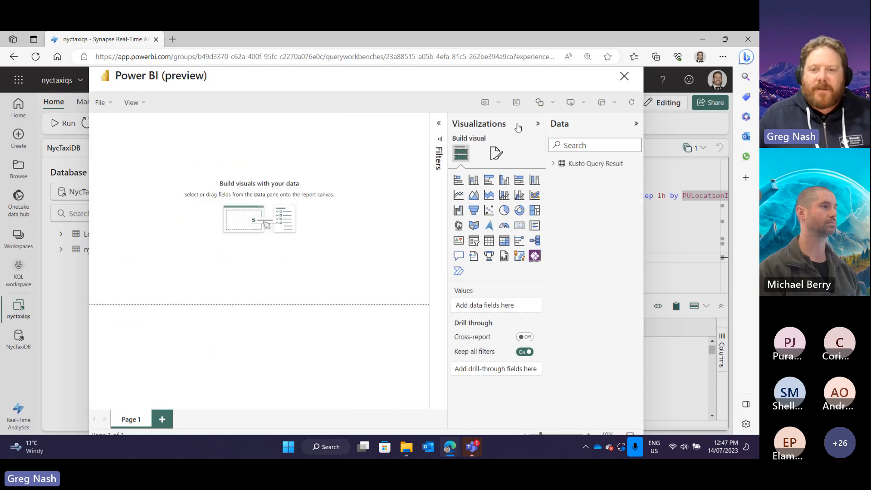
pyautogui.click(538, 124)
pyautogui.click(538, 126)
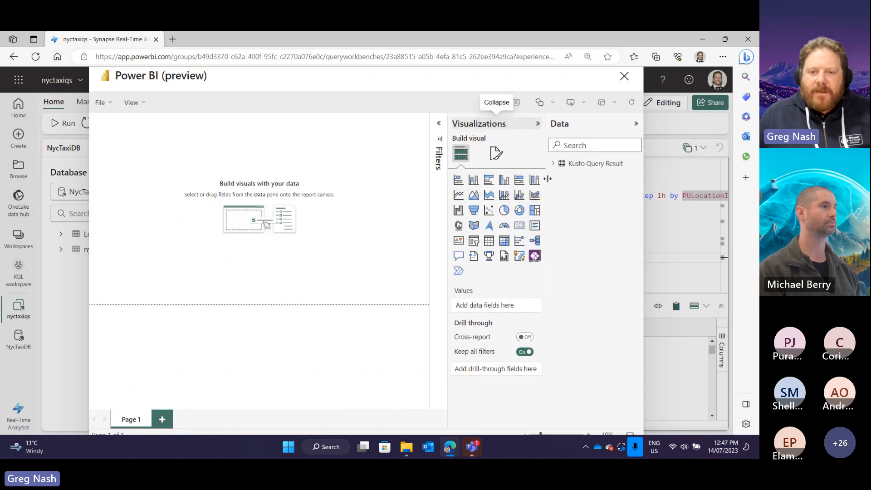
pyautogui.click(458, 226)
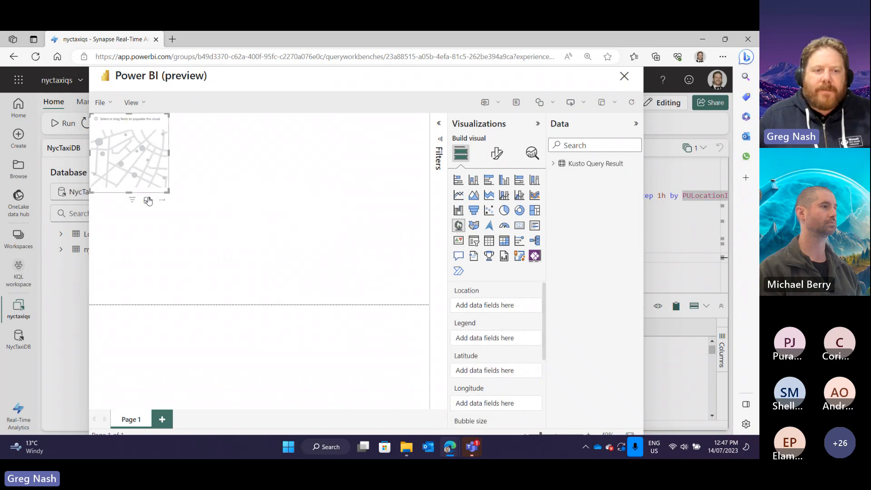
pyautogui.moveTo(167, 190); pyautogui.dragTo(327, 289)
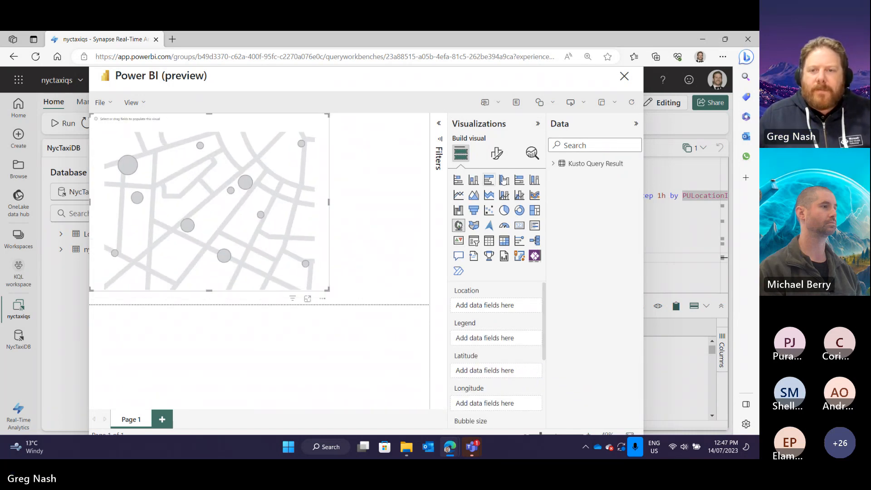
# Step: Assign Borough to the map's legend, Count to its bubble size, and the Latitude and Longitude fields to their matching wells
pyautogui.click(553, 163)
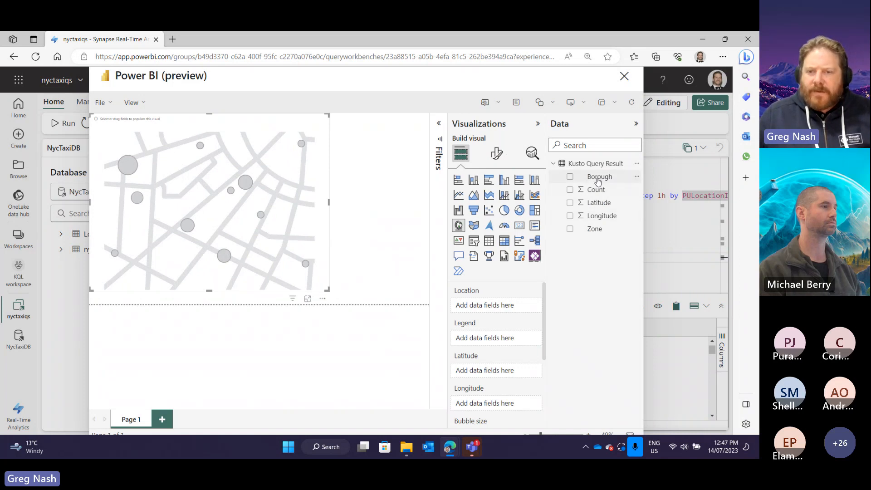
pyautogui.moveTo(598, 181); pyautogui.dragTo(501, 338)
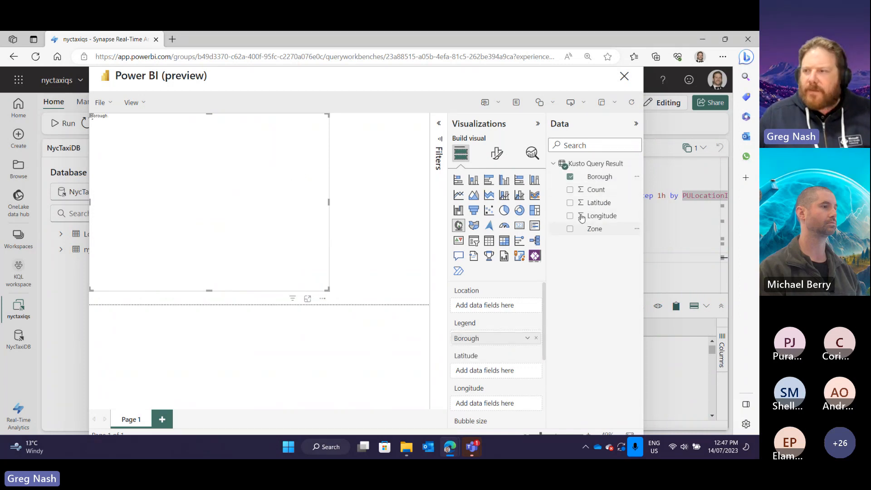
pyautogui.moveTo(595, 190); pyautogui.dragTo(496, 424)
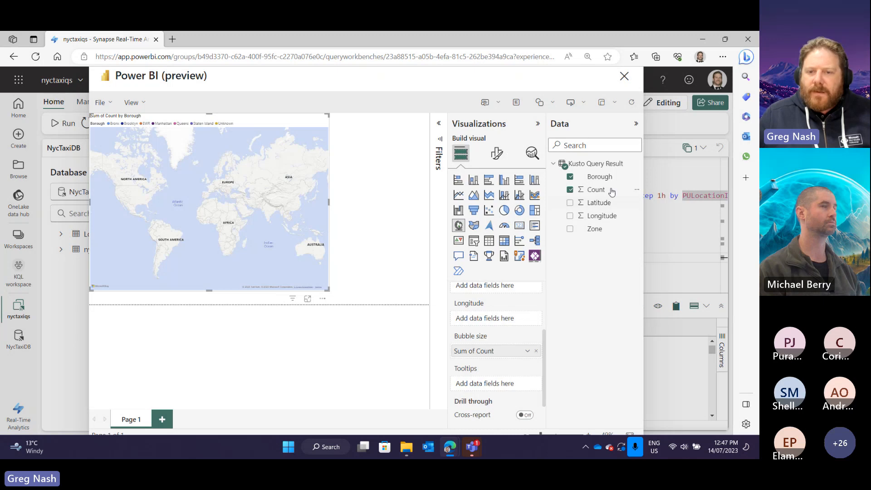
pyautogui.scroll(1, 534, 350)
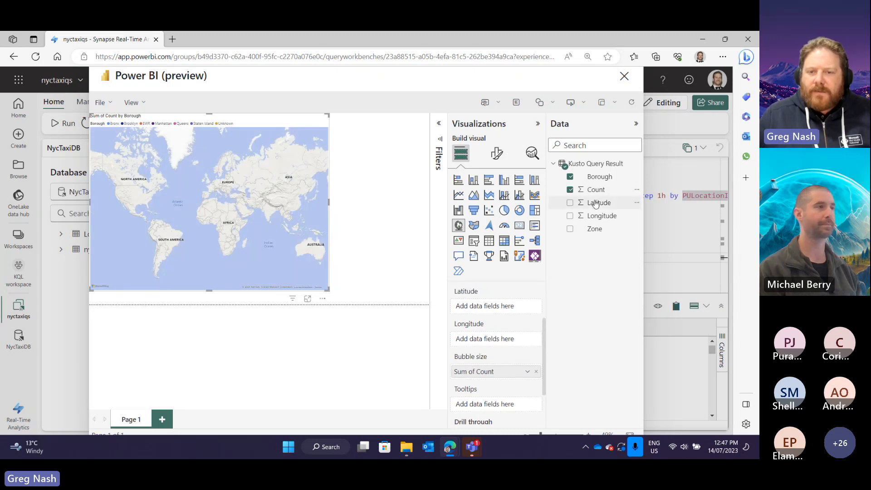
pyautogui.moveTo(596, 204); pyautogui.dragTo(489, 340)
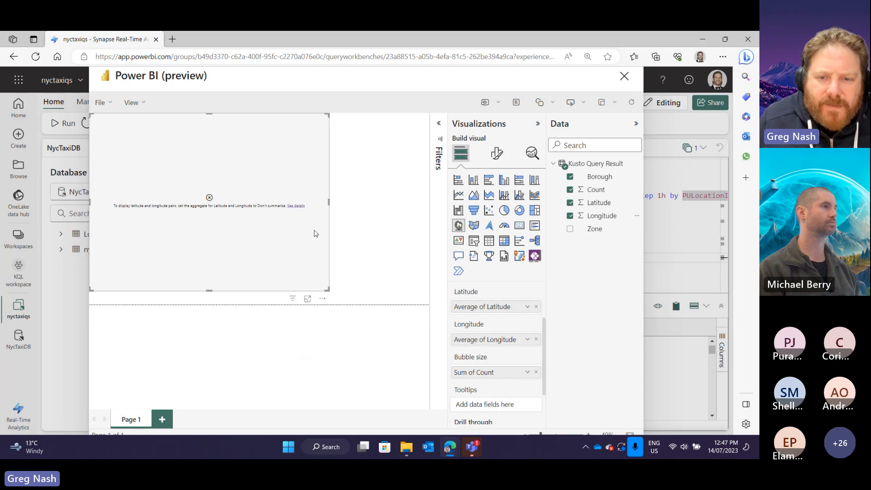
# Step: Set both the Latitude and Longitude fields of the map to Don't summarize
pyautogui.click(528, 307)
pyautogui.click(580, 183)
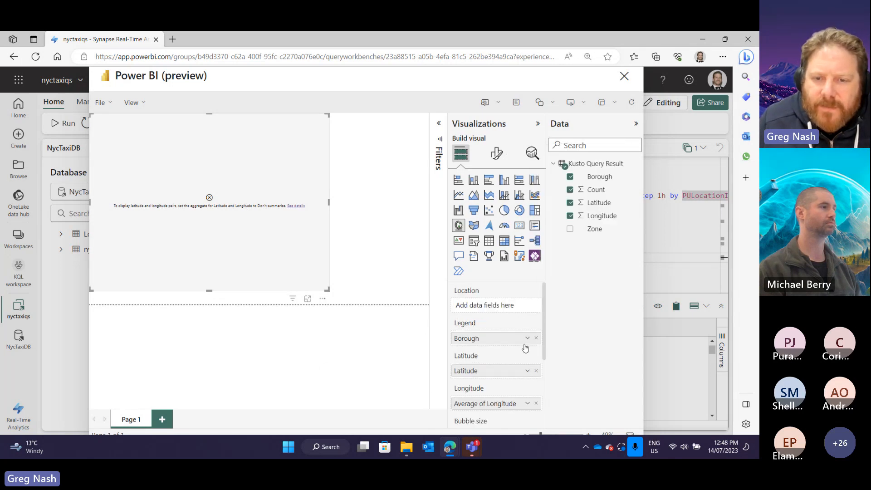
pyautogui.click(527, 404)
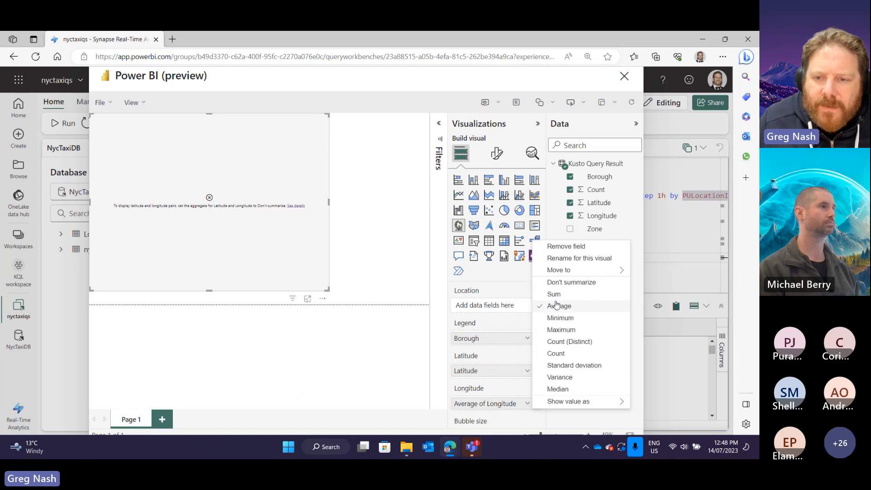
pyautogui.click(558, 282)
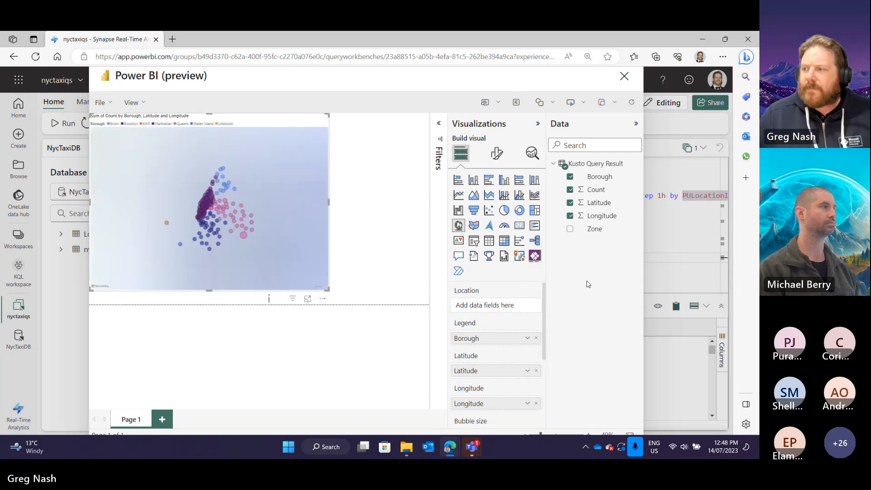
# Step: Collapse the side panes and stretch the map visual across nearly the full width of the report page
pyautogui.scroll(5, 199, 215)
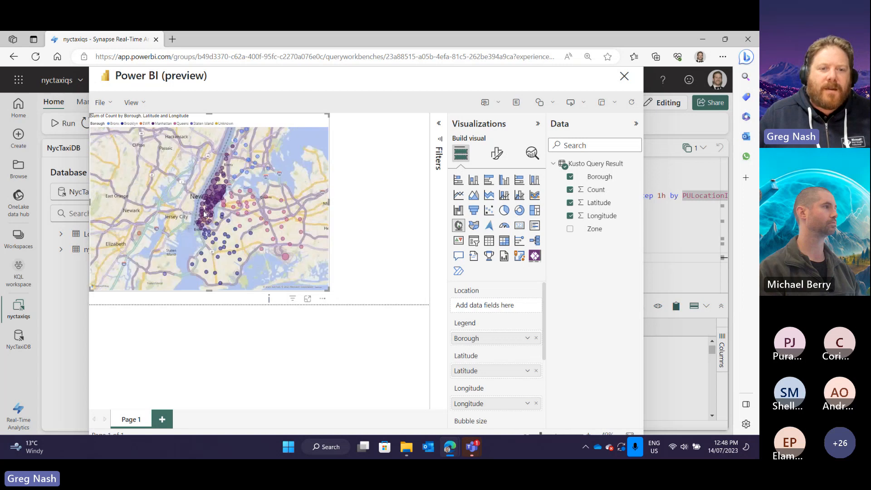
pyautogui.scroll(-5, 220, 212)
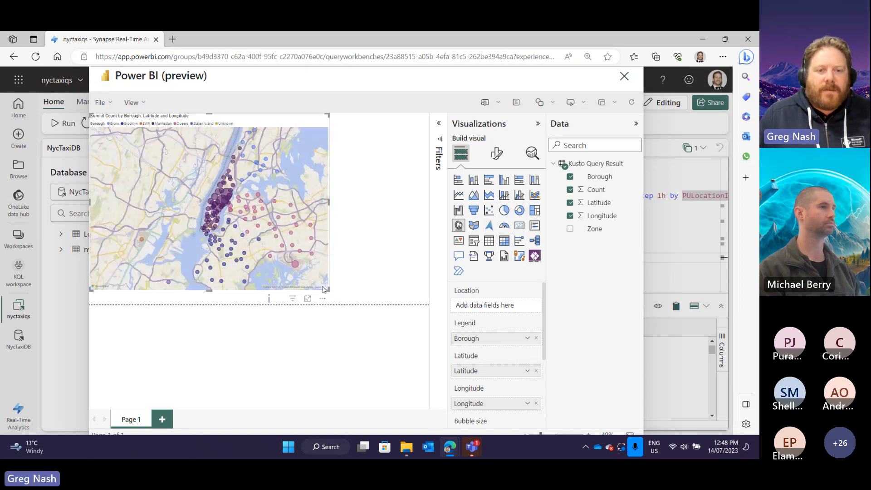
pyautogui.moveTo(329, 290); pyautogui.dragTo(372, 302)
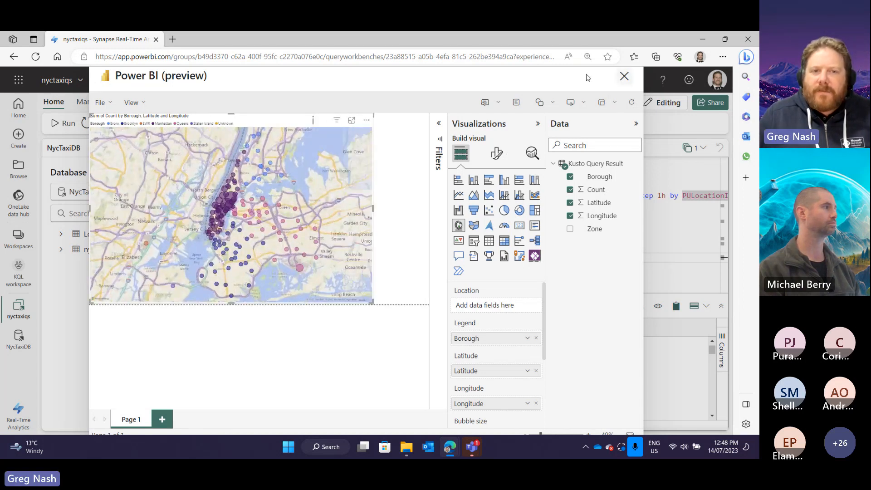
pyautogui.click(538, 124)
pyautogui.click(636, 124)
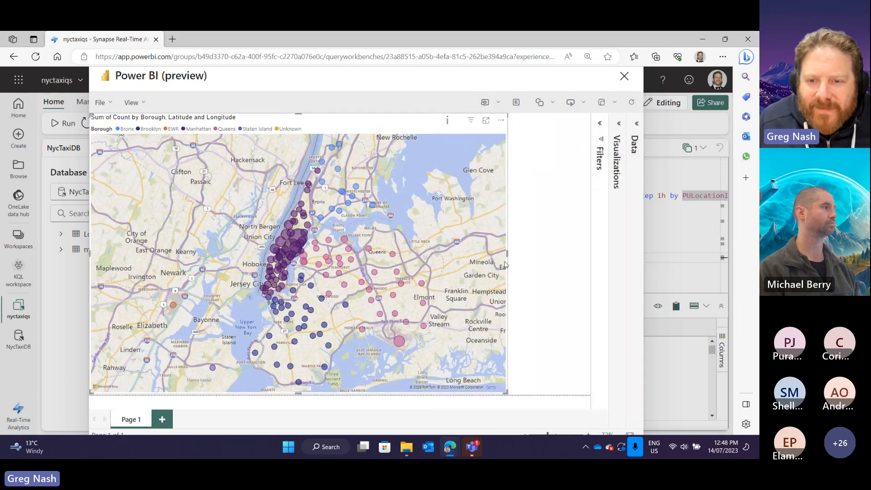
pyautogui.moveTo(505, 265); pyautogui.dragTo(581, 265)
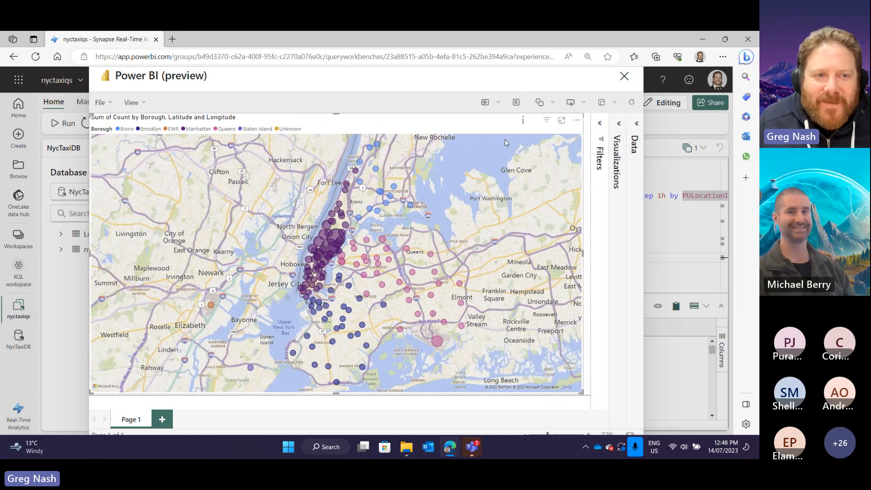
# Step: Examine the borough-coloured trip bubbles around New York at several map scales
pyautogui.click(135, 102)
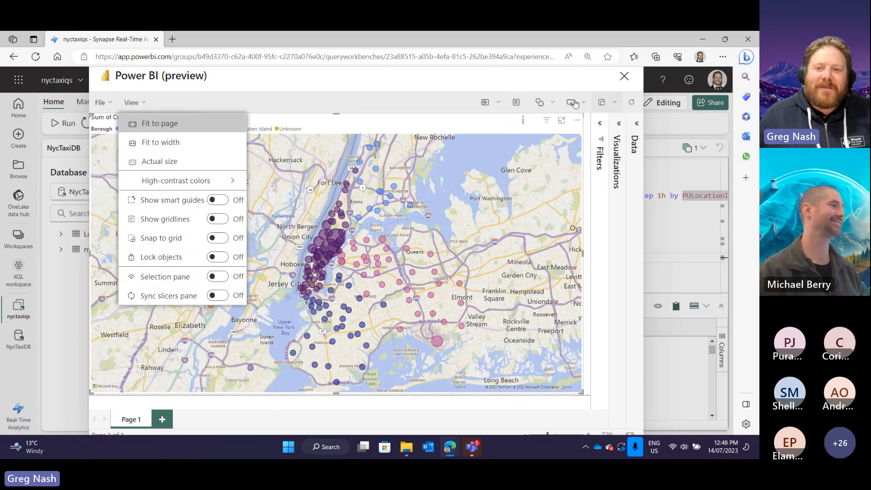
pyautogui.click(272, 103)
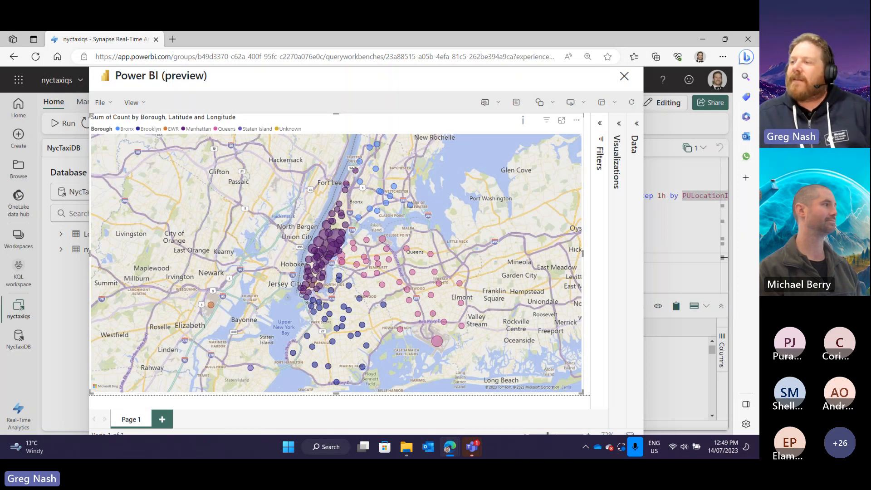
pyautogui.scroll(-3, 321, 235)
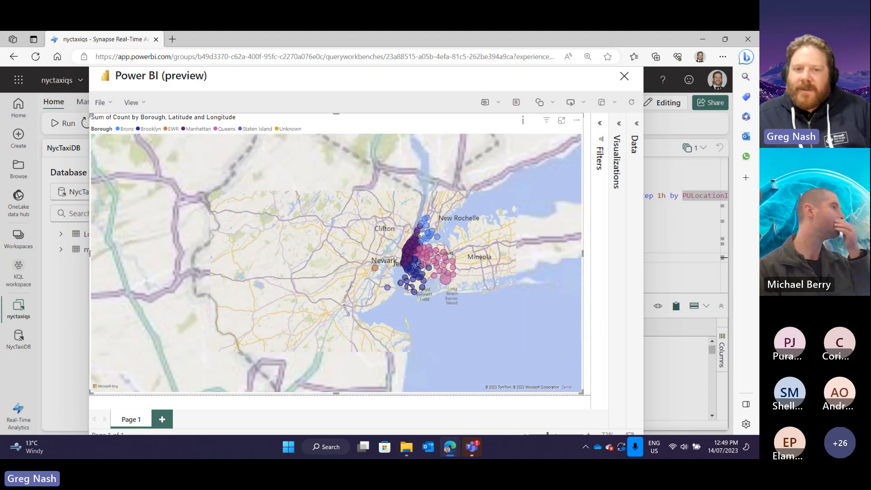
pyautogui.scroll(5, 512, 301)
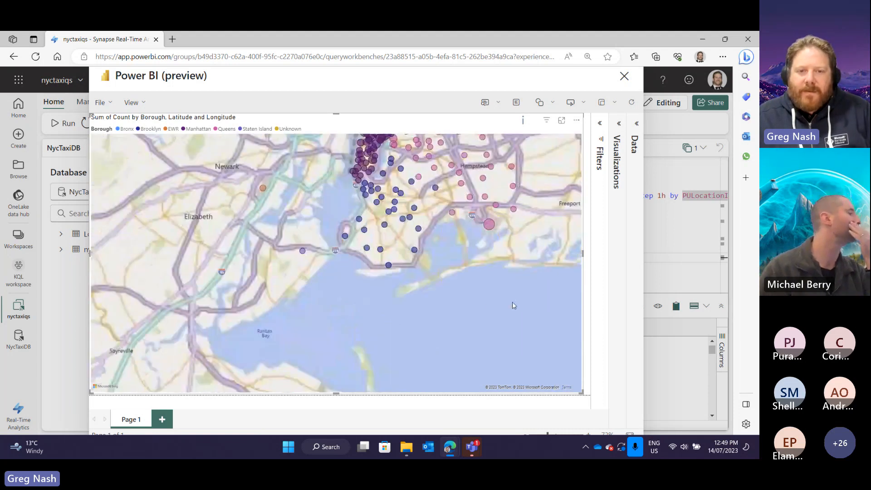
pyautogui.scroll(-2, 381, 284)
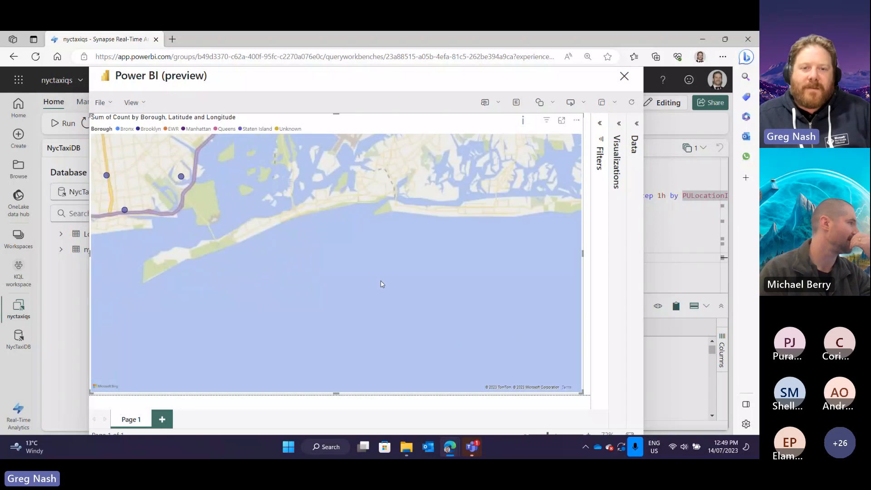
pyautogui.scroll(-3, 404, 269)
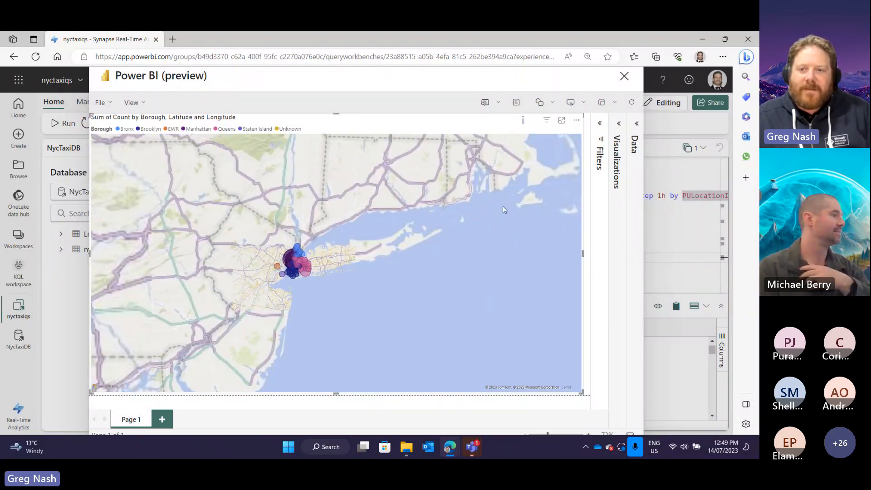
# Step: Shrink the map into the page's upper corner and place a new, taller stacked bar chart beside it
pyautogui.moveTo(582, 393); pyautogui.dragTo(272, 262)
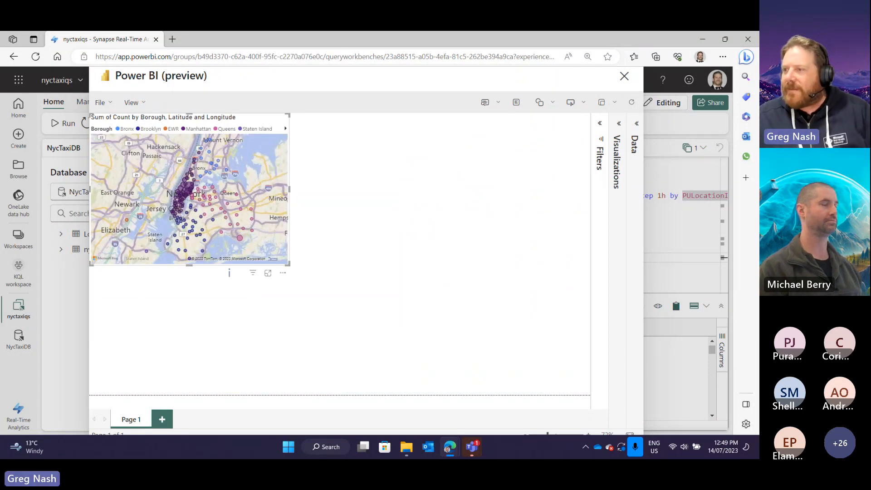
pyautogui.click(619, 125)
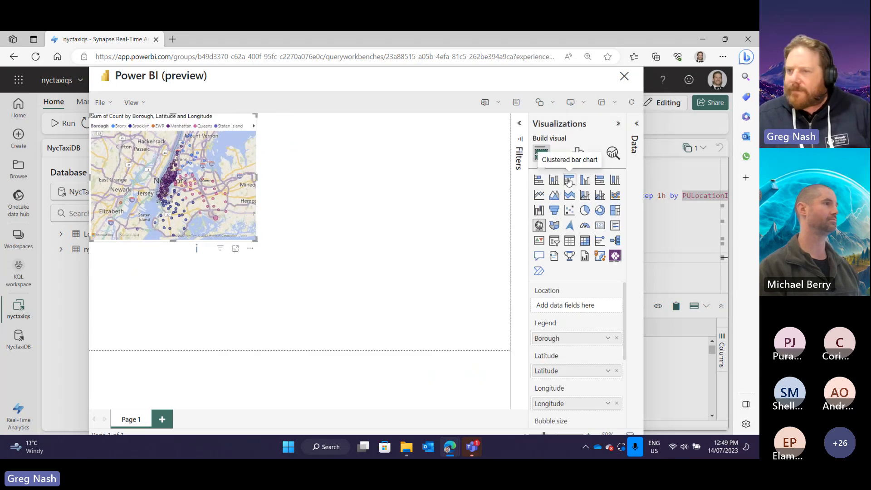
pyautogui.click(544, 181)
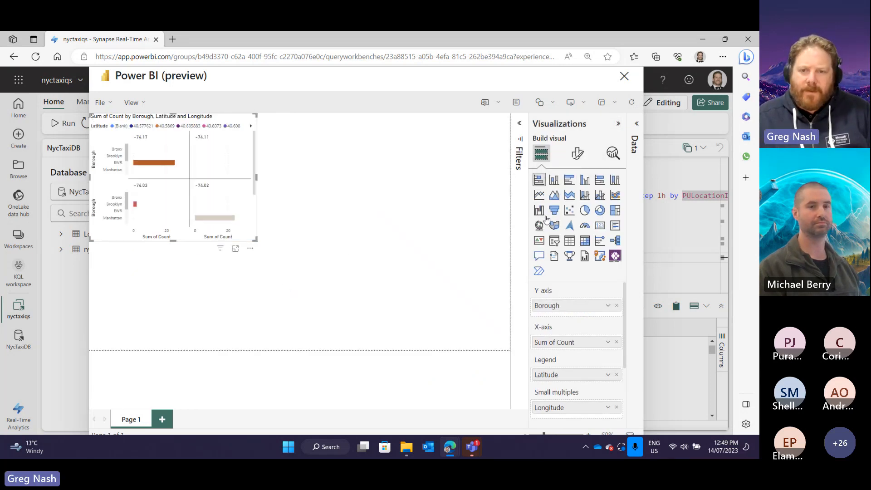
pyautogui.click(362, 228)
pyautogui.click(539, 180)
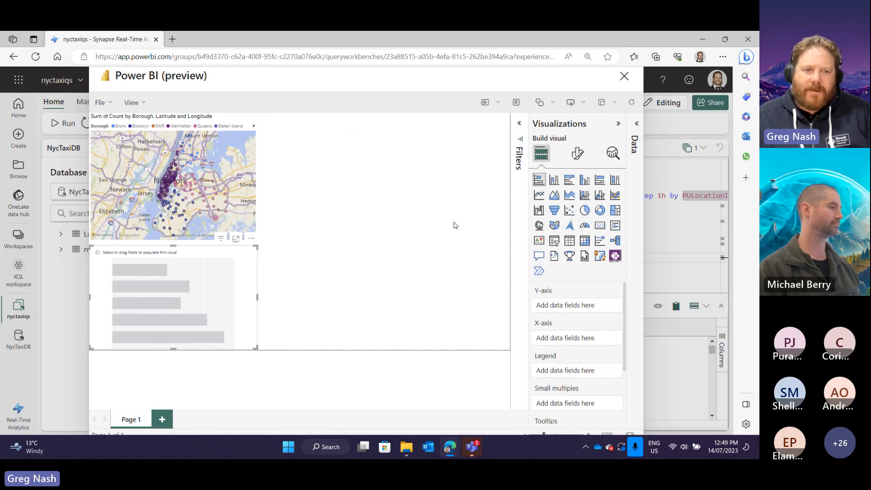
pyautogui.moveTo(227, 308); pyautogui.dragTo(430, 229)
pyautogui.moveTo(457, 270); pyautogui.dragTo(448, 323)
# Step: Plot Count on the X-axis by Borough on the Y-axis in the bar chart, and widen the chart
pyautogui.click(637, 123)
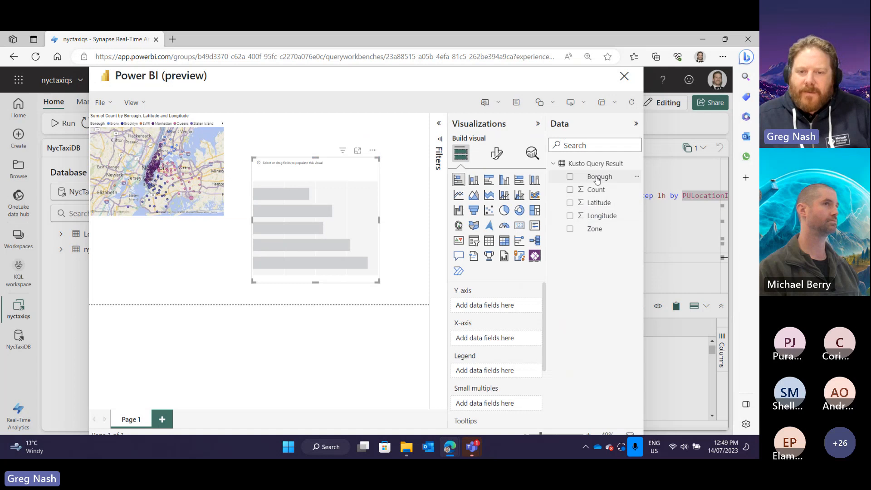
pyautogui.moveTo(597, 177); pyautogui.dragTo(499, 307)
pyautogui.moveTo(596, 190); pyautogui.dragTo(499, 343)
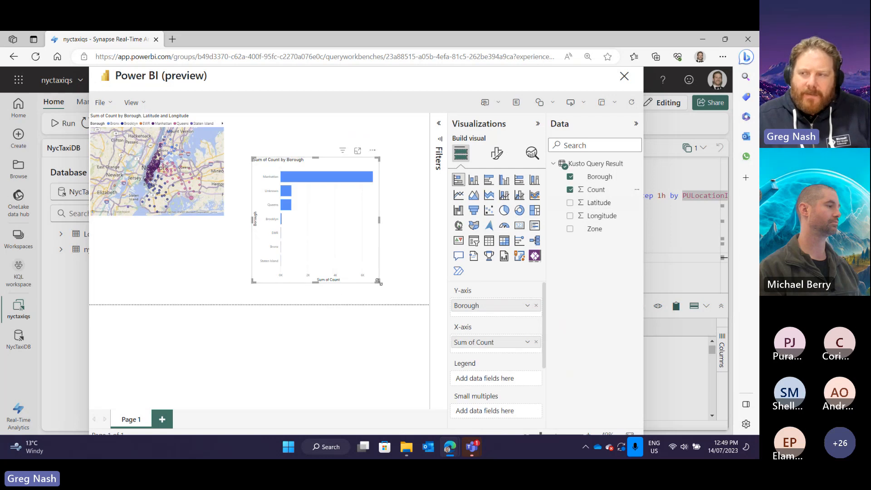
pyautogui.moveTo(378, 282); pyautogui.dragTo(400, 278)
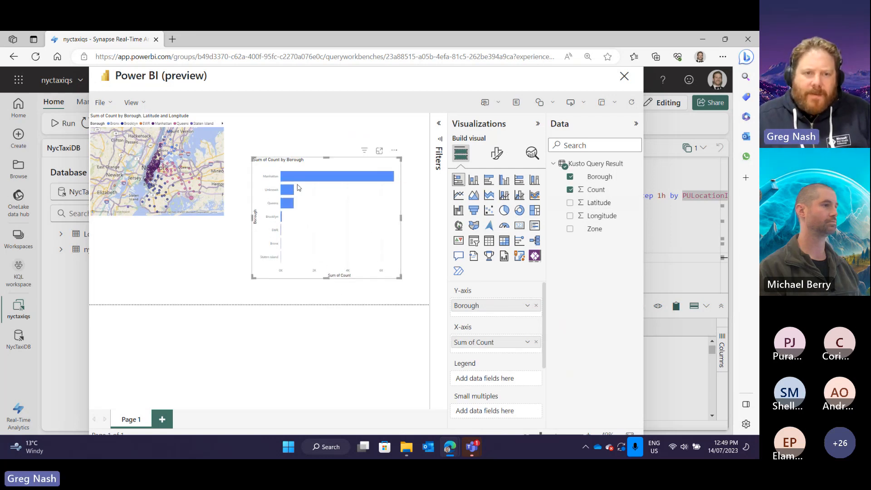
# Step: Cross-filter the map by the Unknown, Queens, Brooklyn, EWR and Bronx boroughs in turn from the bar chart
pyautogui.click(292, 188)
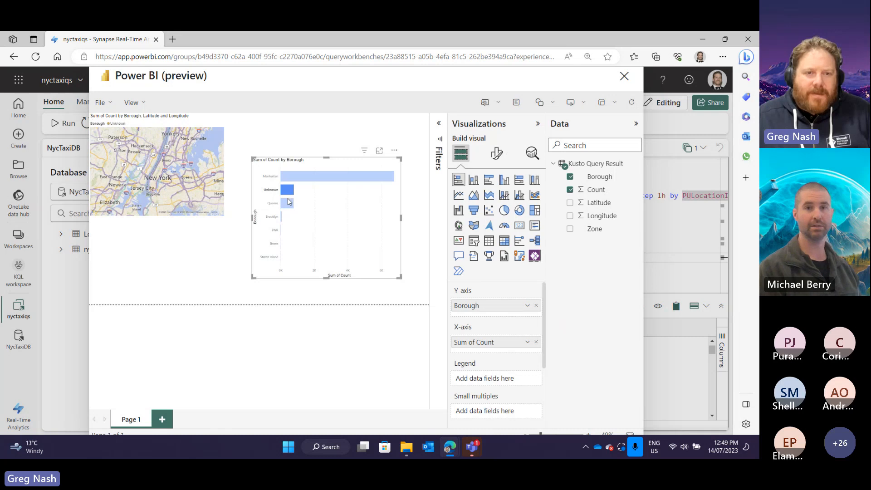
pyautogui.click(288, 203)
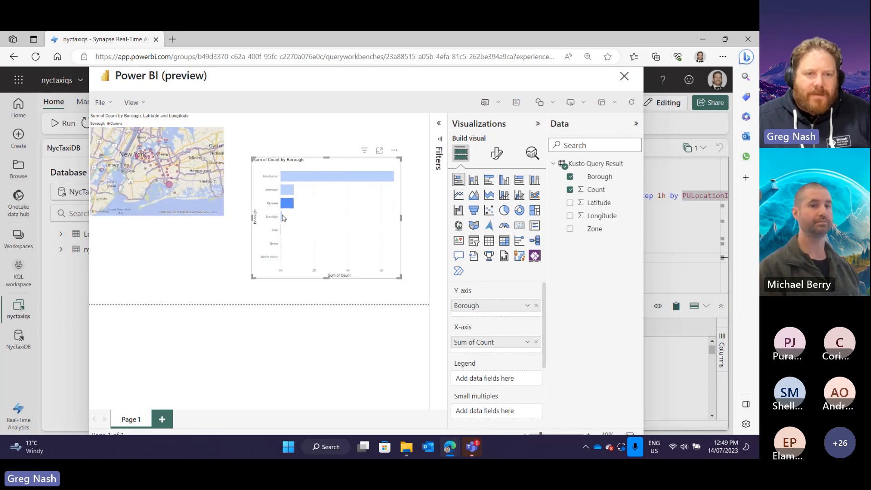
pyautogui.click(281, 217)
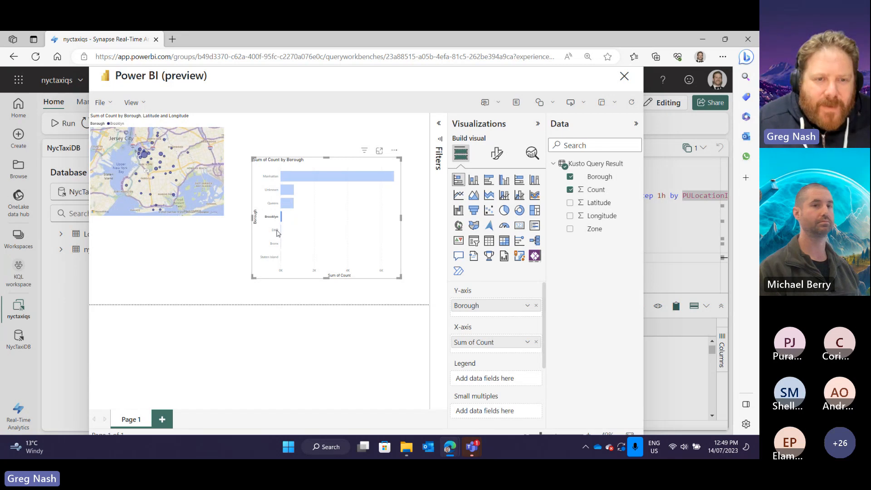
pyautogui.click(278, 232)
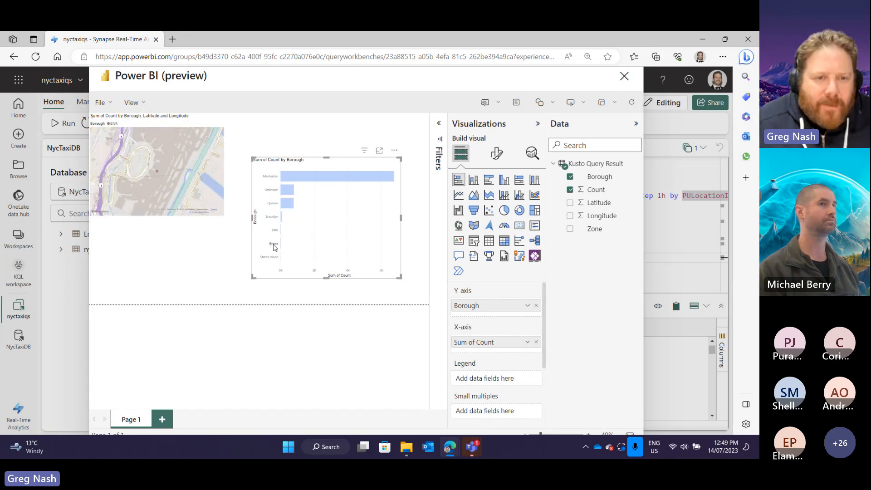
pyautogui.click(274, 246)
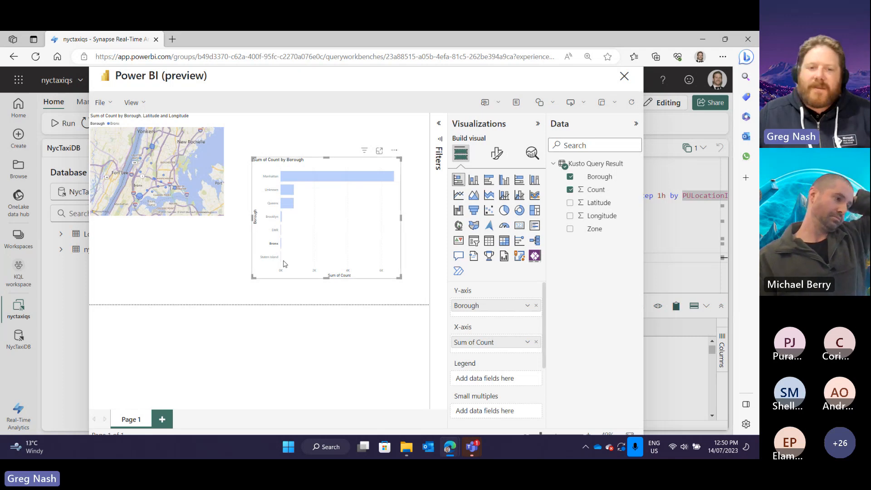
# Step: Enlarge the map, move the bar chart up beside it and enlarge the chart to match, and collapse the visual-building pane
pyautogui.scroll(-1, 198, 171)
pyautogui.moveTo(223, 217); pyautogui.dragTo(254, 278)
pyautogui.moveTo(329, 166); pyautogui.dragTo(360, 133)
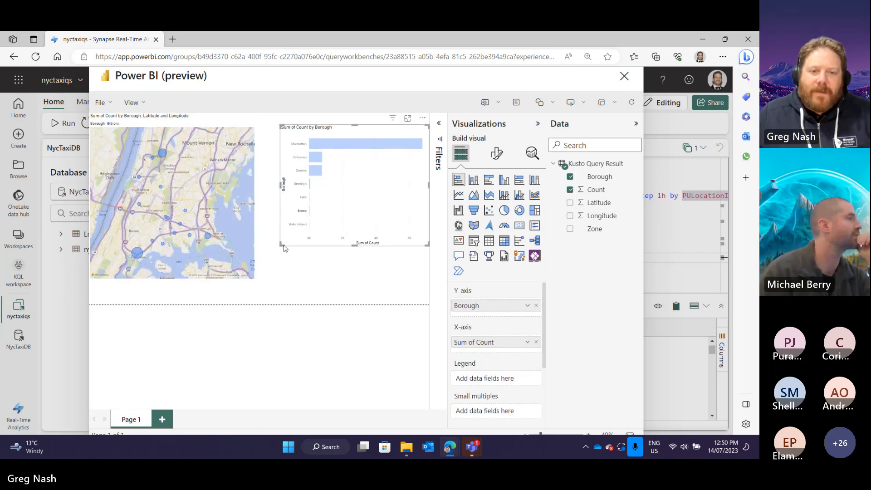
pyautogui.moveTo(280, 248); pyautogui.dragTo(267, 272)
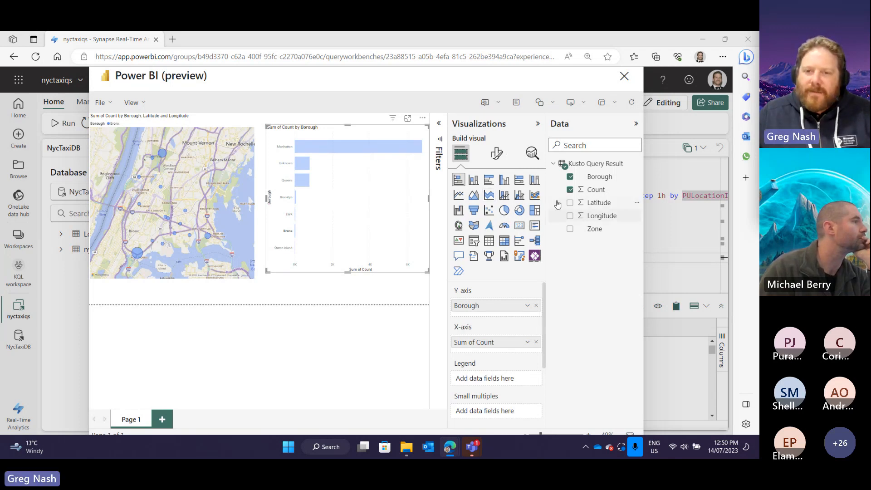
pyautogui.click(538, 123)
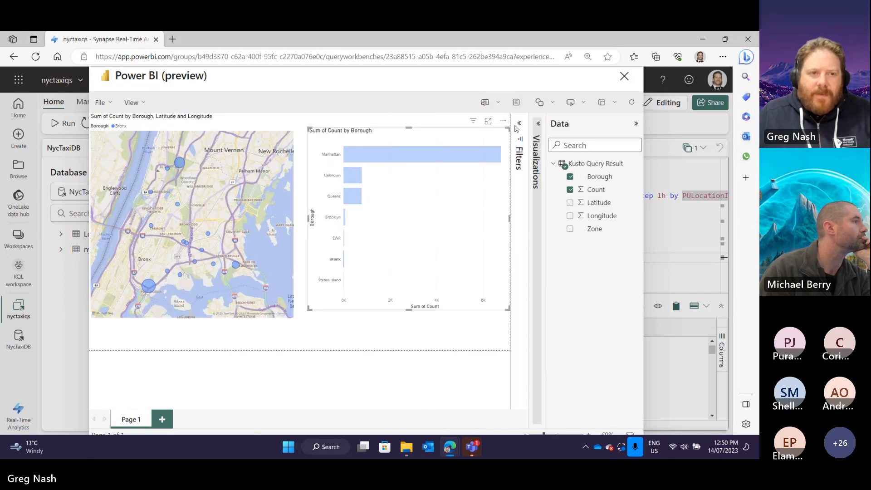
# Step: Start saving the report and name the file nyctaximapsreport
pyautogui.click(103, 104)
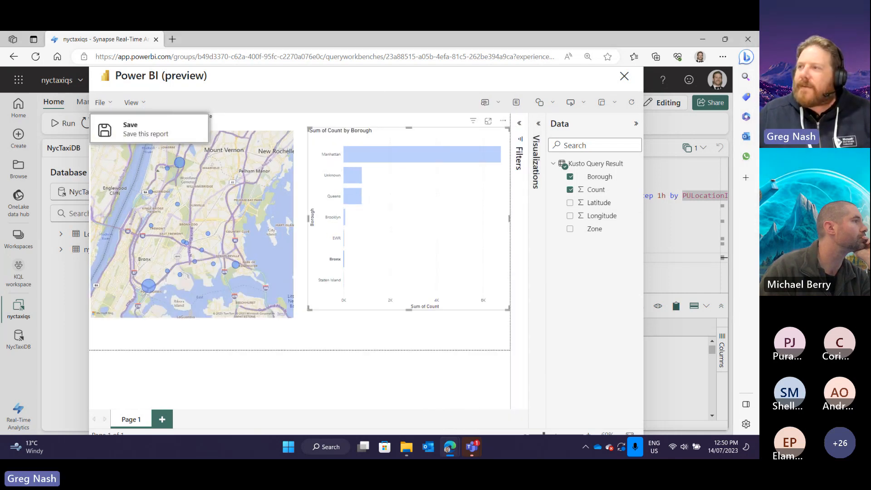
pyautogui.click(148, 134)
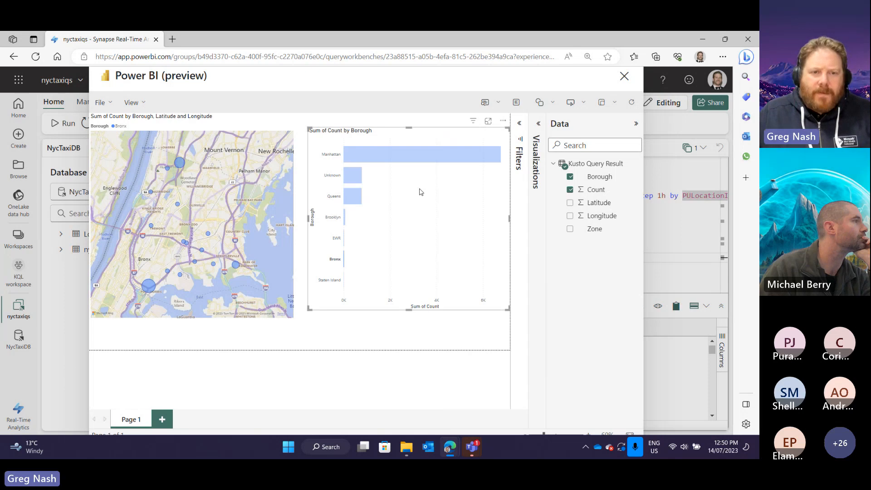
pyautogui.click(334, 245)
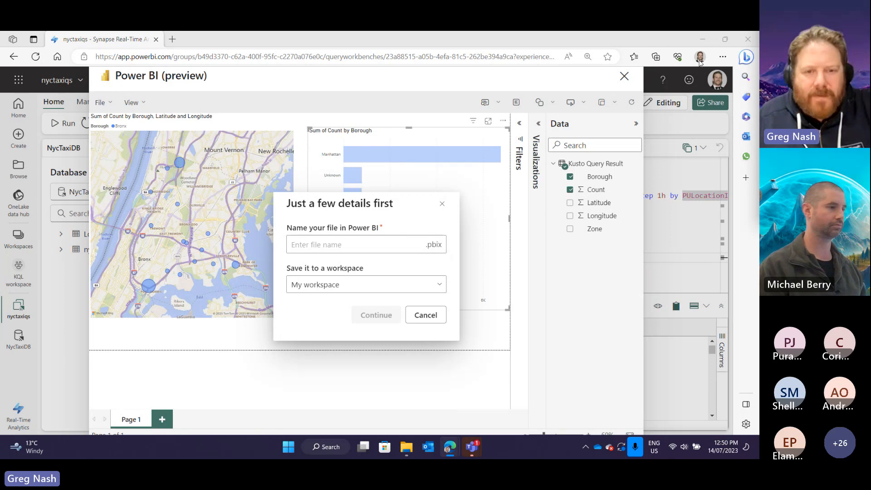
pyautogui.click(317, 250)
pyautogui.write('nyctaximapreport')
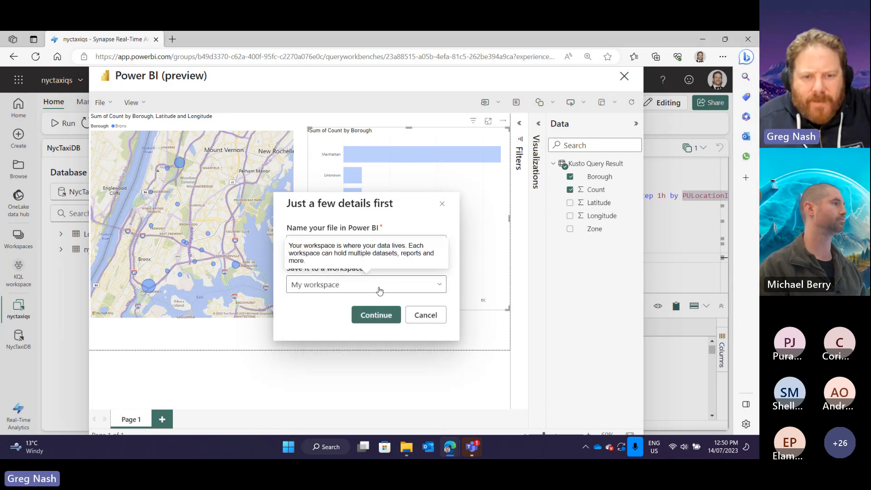
# Step: Choose KQL workspace as the destination and save the report there
pyautogui.click(376, 290)
pyautogui.scroll(-6, 365, 231)
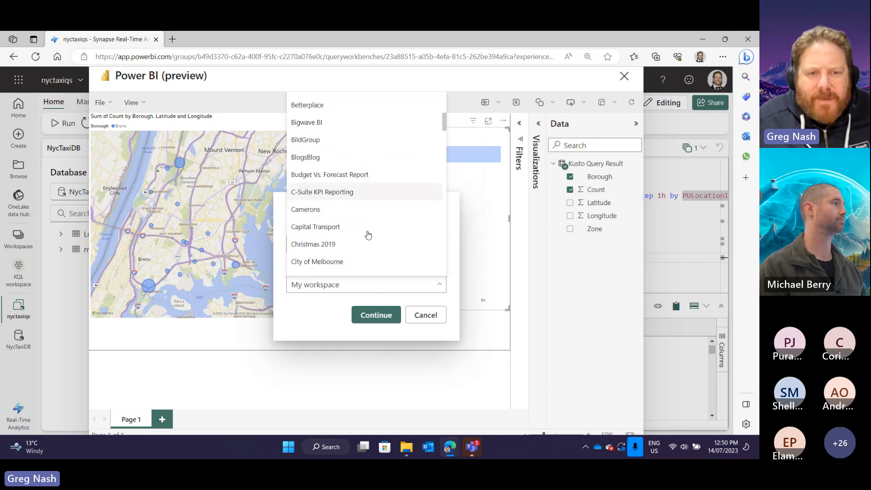
pyautogui.scroll(-12, 358, 225)
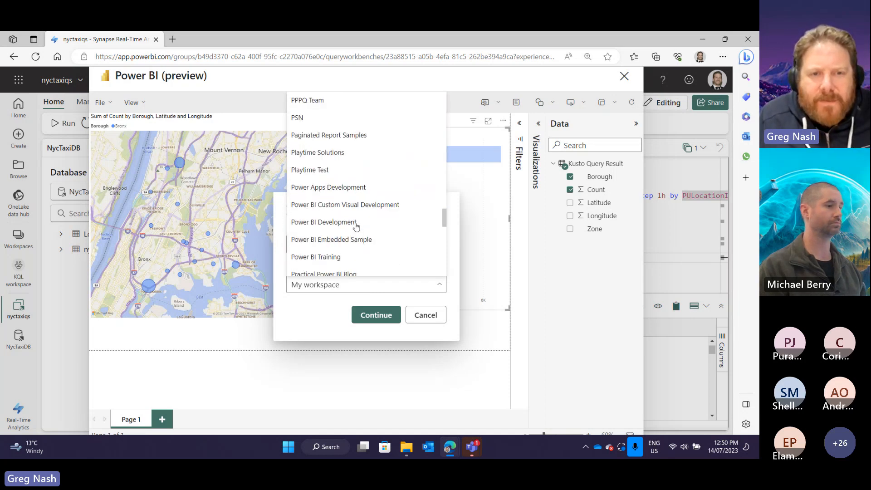
pyautogui.scroll(10, 356, 226)
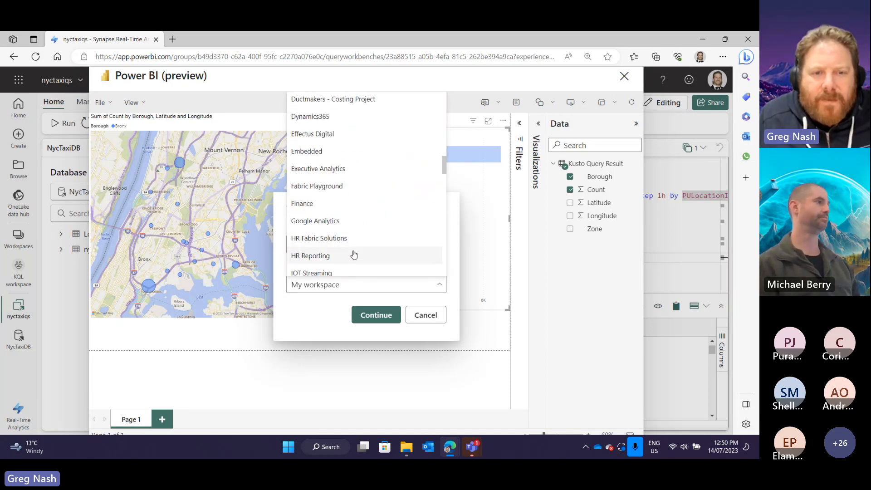
pyautogui.scroll(-2, 352, 254)
pyautogui.scroll(-2, 355, 250)
pyautogui.click(341, 229)
pyautogui.click(376, 314)
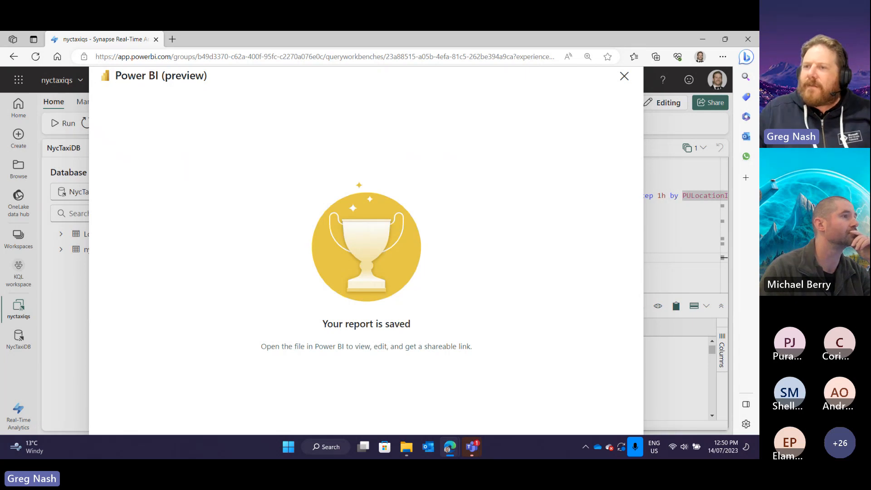
# Step: Close the report builder and open the saved nyctaximapsreport report from the reloaded KQL workspace item list
pyautogui.click(624, 76)
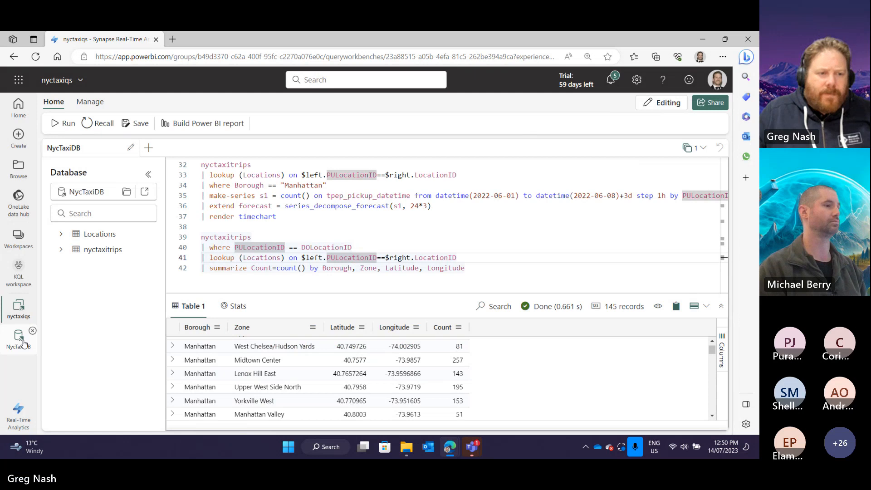
pyautogui.click(18, 413)
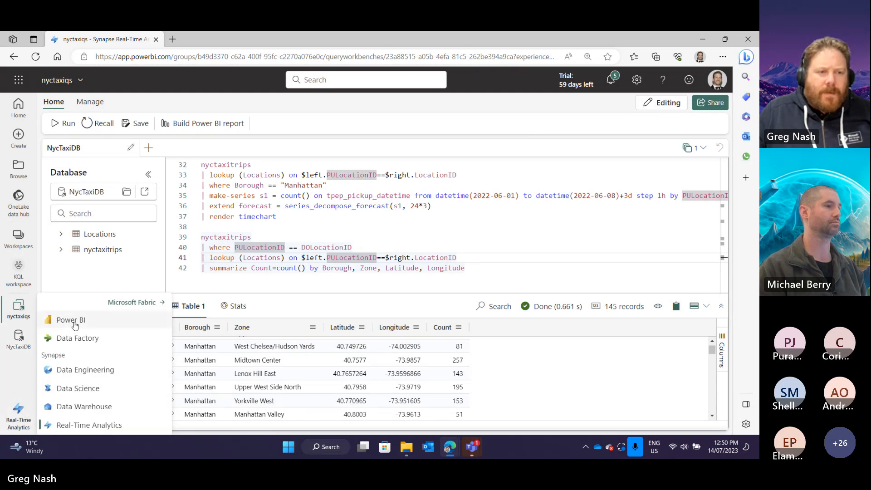
pyautogui.click(19, 272)
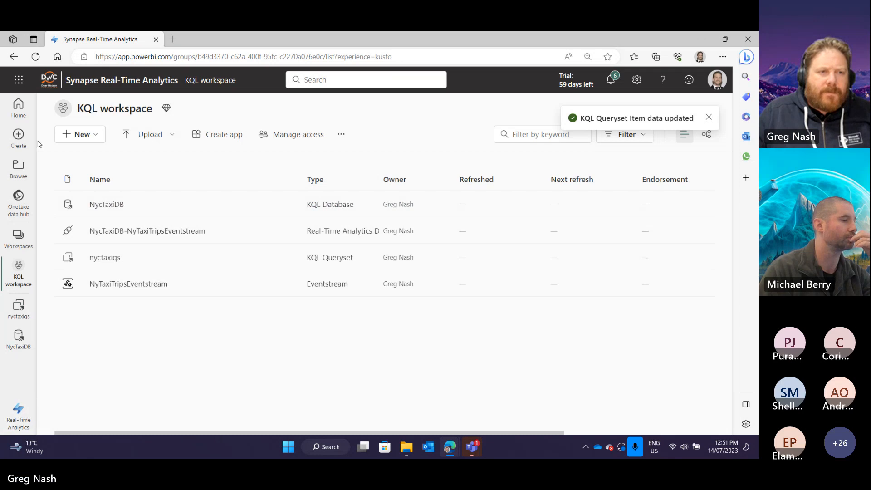
pyautogui.click(35, 57)
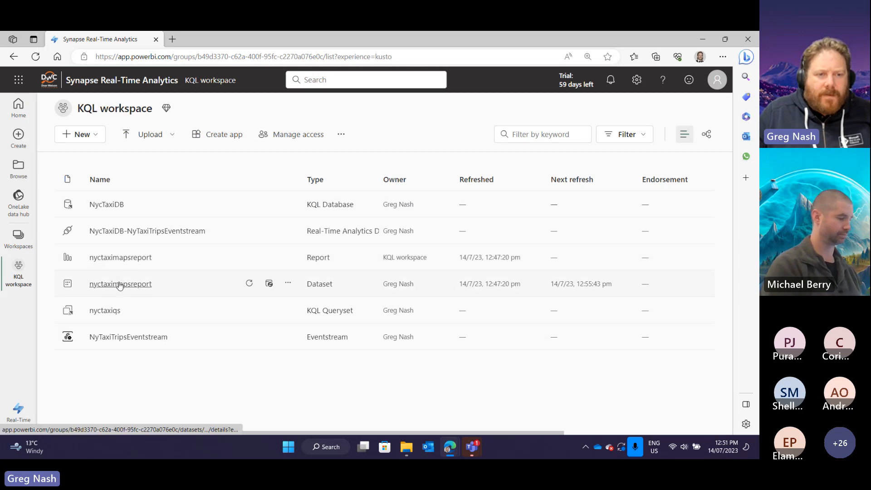
pyautogui.click(116, 259)
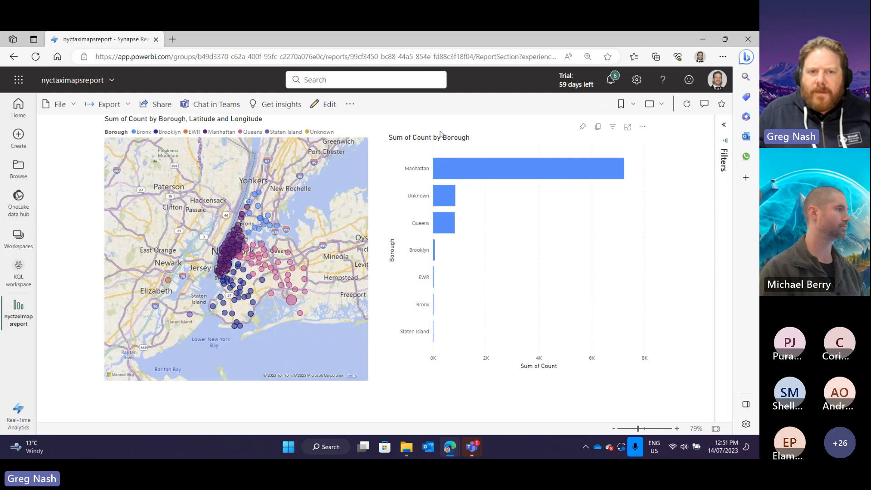
# Step: Edit the report, shorten the bar chart to free space above it, and add a small card showing Sum of Count there
pyautogui.click(316, 105)
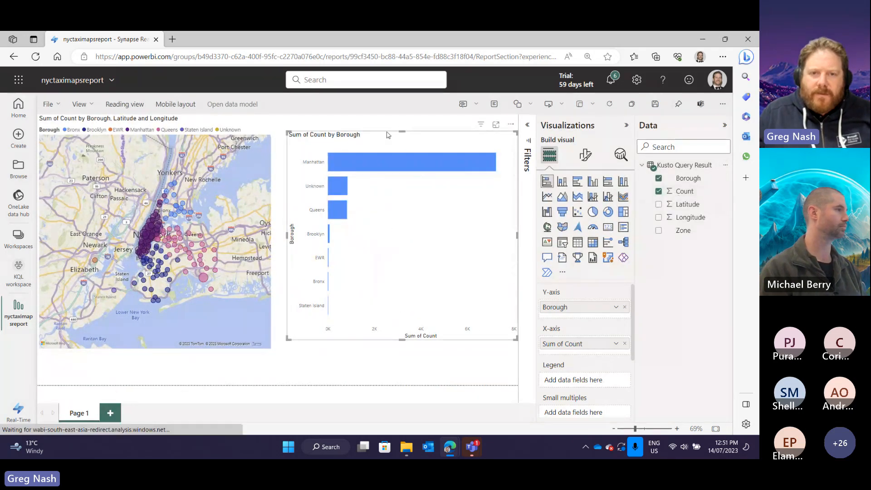
pyautogui.moveTo(401, 132); pyautogui.dragTo(376, 202)
pyautogui.click(375, 188)
pyautogui.moveTo(684, 191); pyautogui.dragTo(363, 175)
pyautogui.click(608, 227)
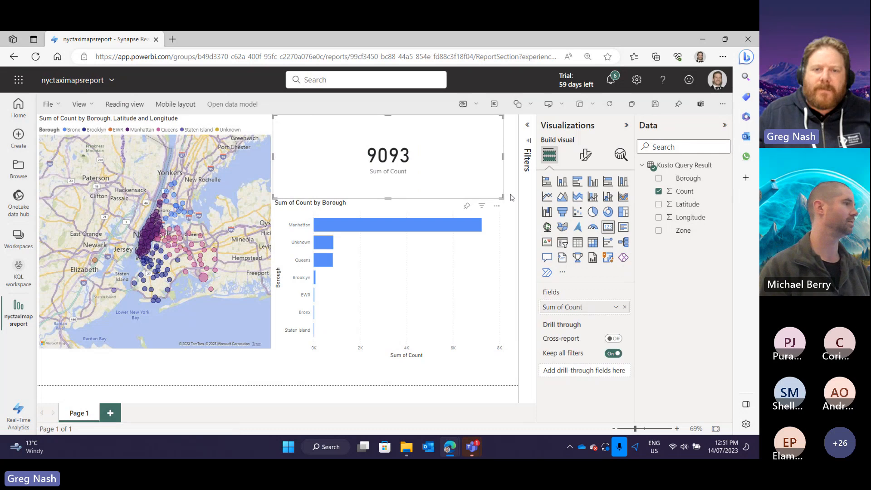
pyautogui.moveTo(499, 195); pyautogui.dragTo(420, 184)
pyautogui.click(676, 192)
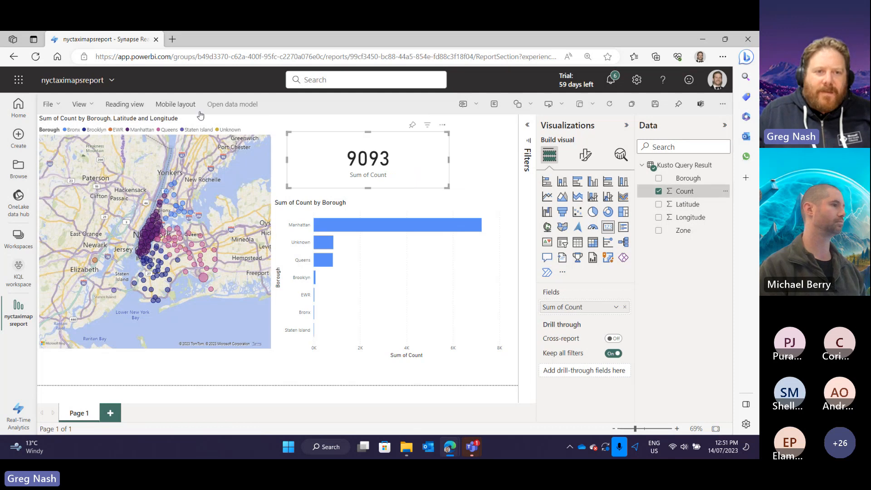
# Step: Deselect the card and turn on automatic page refresh in the page's format settings
pyautogui.click(585, 154)
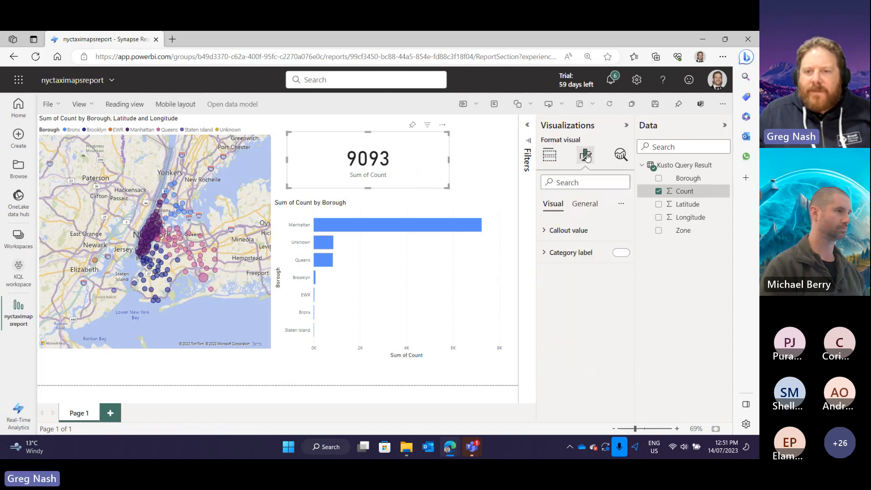
pyautogui.press('Escape')
pyautogui.click(585, 155)
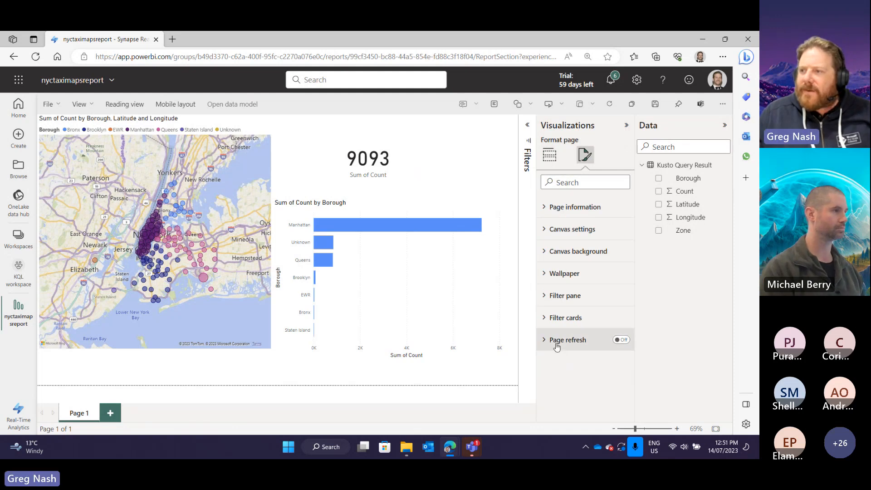
pyautogui.click(546, 346)
pyautogui.scroll(-1, 588, 319)
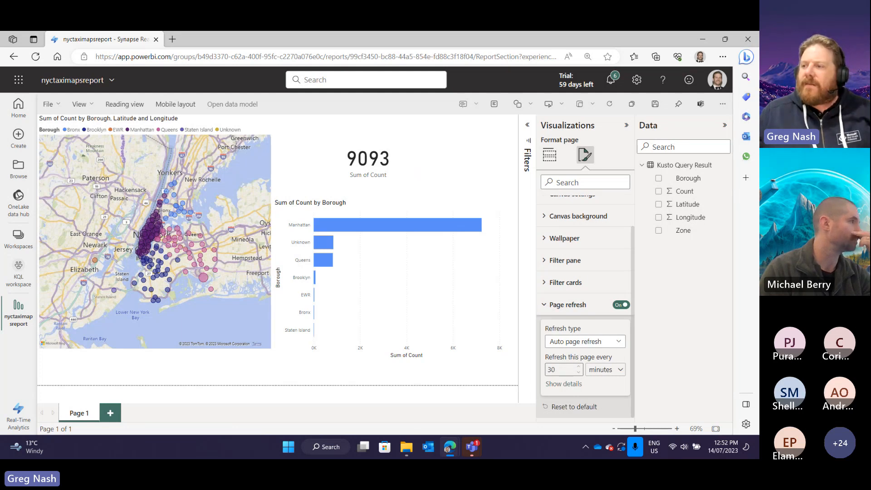
# Step: Set the page to refresh every 10 seconds and save the report
pyautogui.click(558, 370)
pyautogui.scroll(-2, 558, 370)
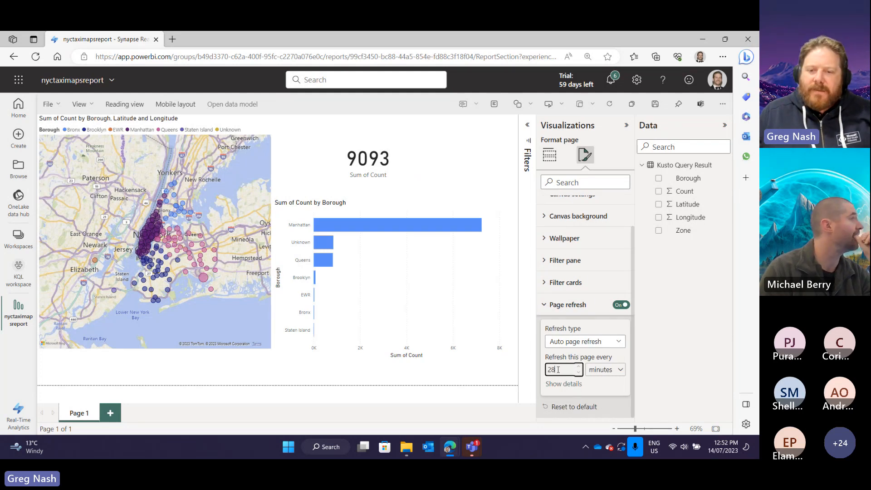
pyautogui.scroll(-3, 558, 370)
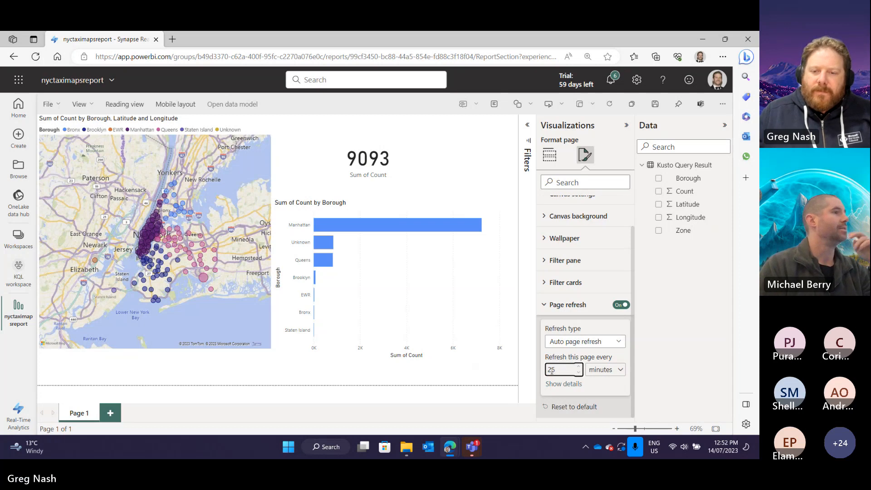
pyautogui.doubleClick(552, 371)
pyautogui.write('10')
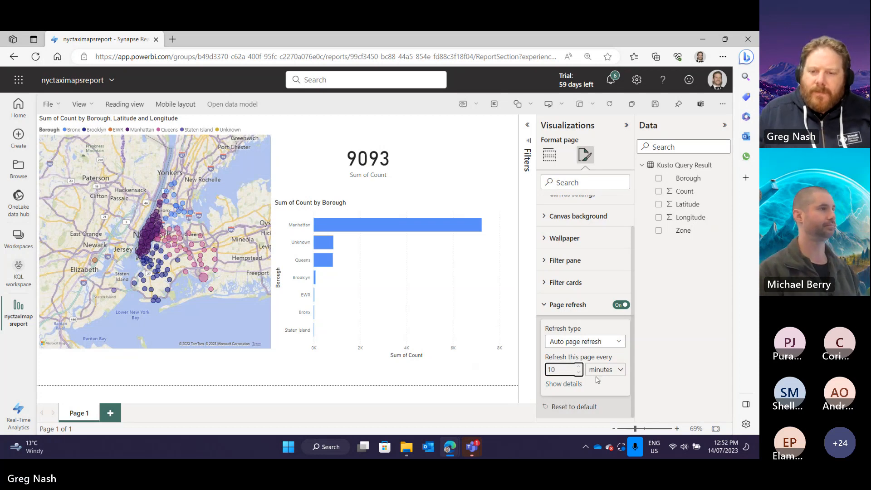
pyautogui.click(603, 370)
pyautogui.click(610, 316)
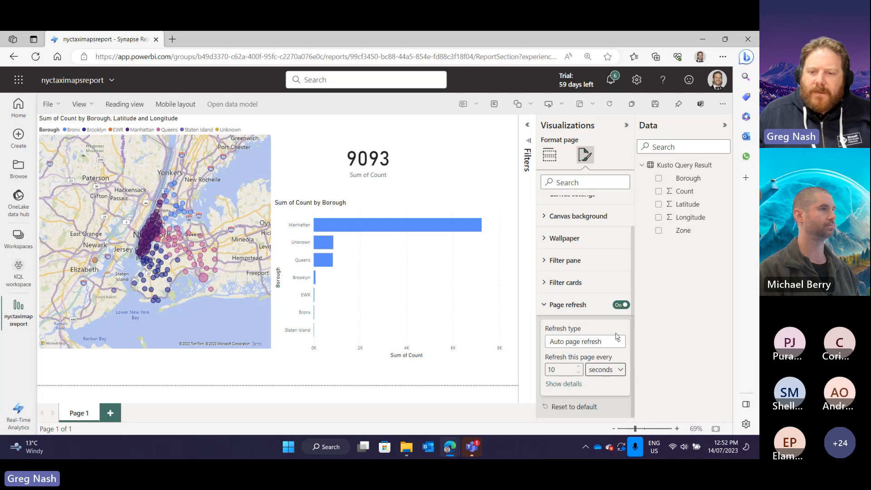
pyautogui.click(547, 305)
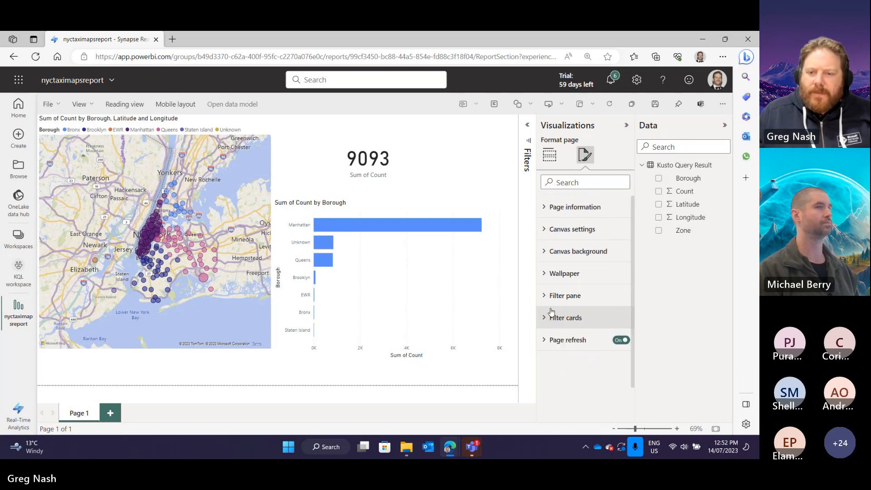
pyautogui.click(557, 346)
pyautogui.click(556, 347)
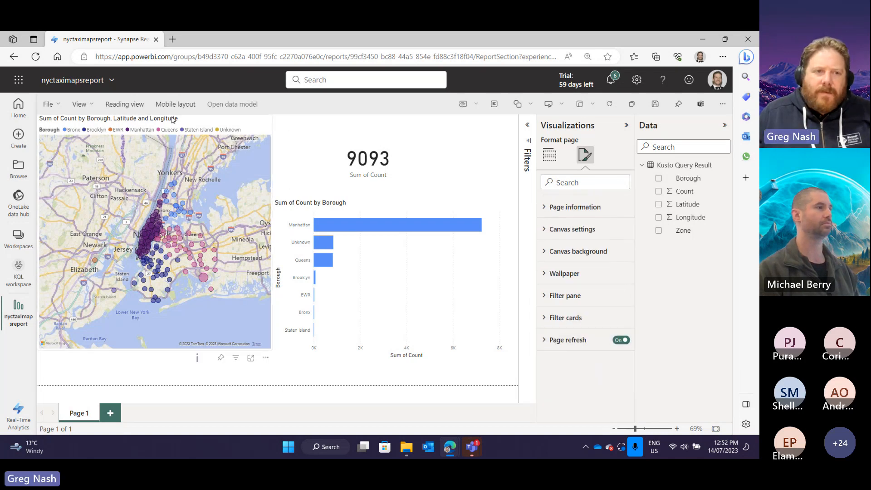
pyautogui.click(57, 109)
pyautogui.click(62, 133)
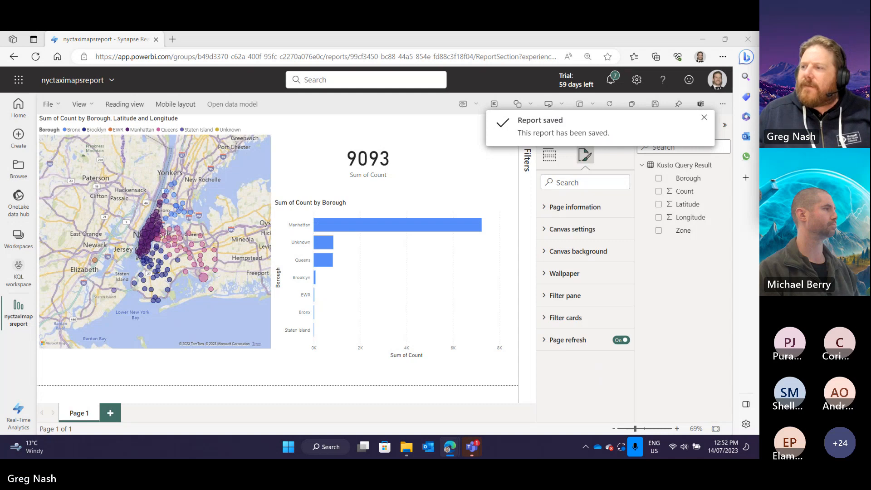
# Step: Switch the report to reading view and refresh its visuals with the latest data
pyautogui.click(124, 104)
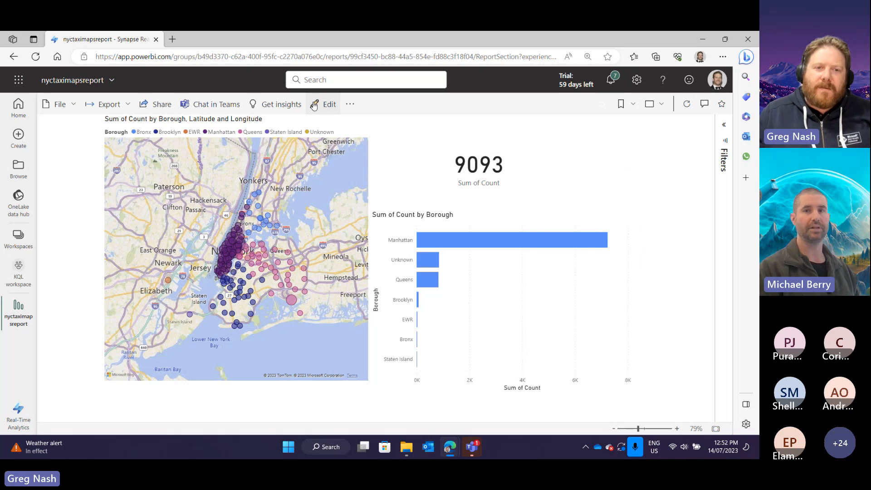
pyautogui.click(687, 105)
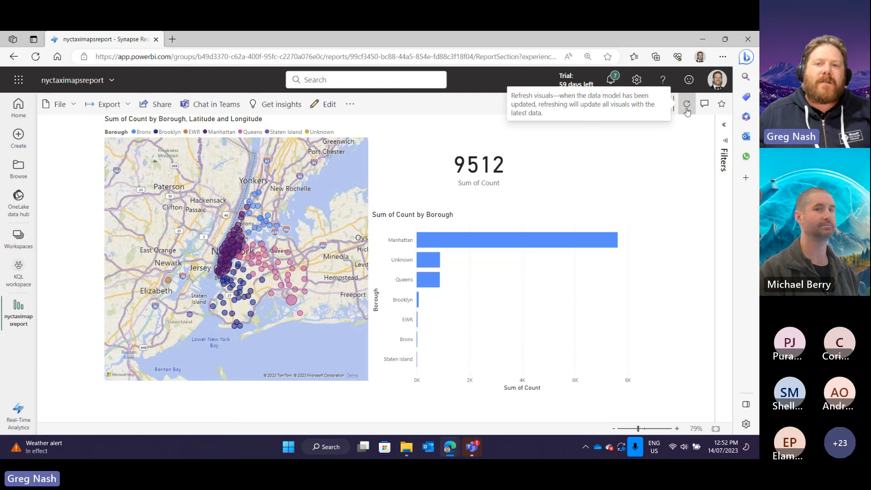
pyautogui.click(685, 112)
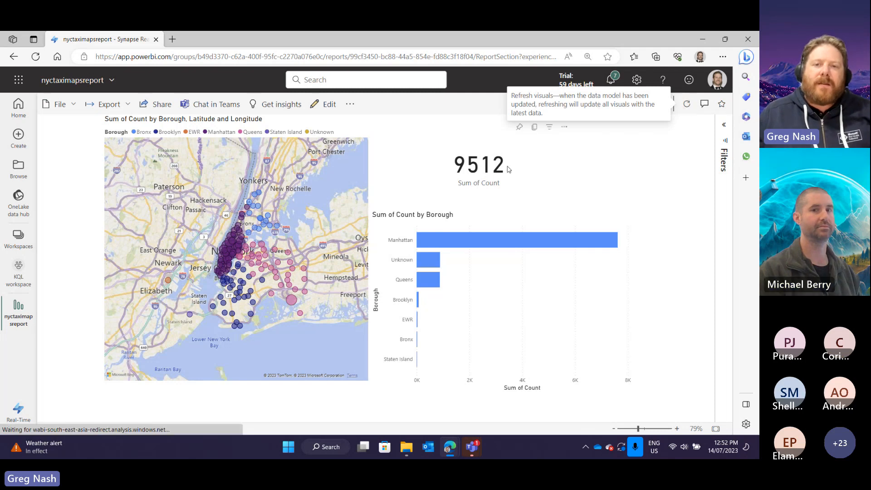
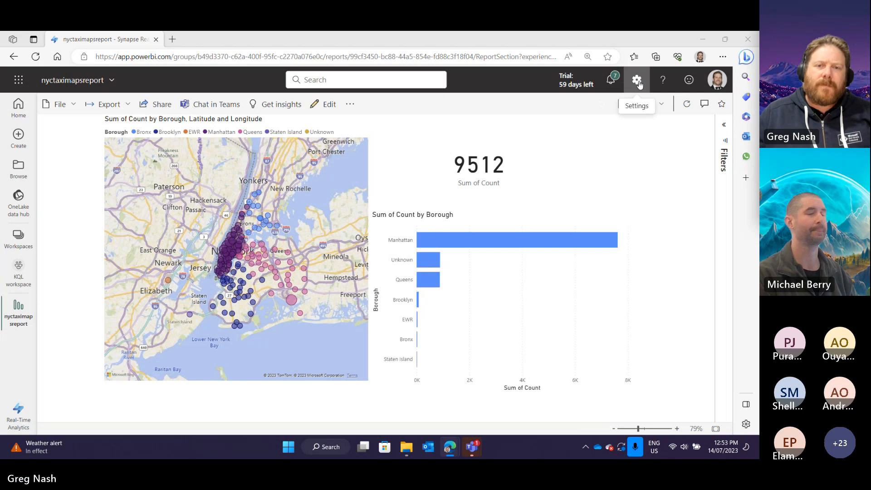
# Step: Open the admin portal from the settings and view the capacity refresh summary
pyautogui.click(637, 82)
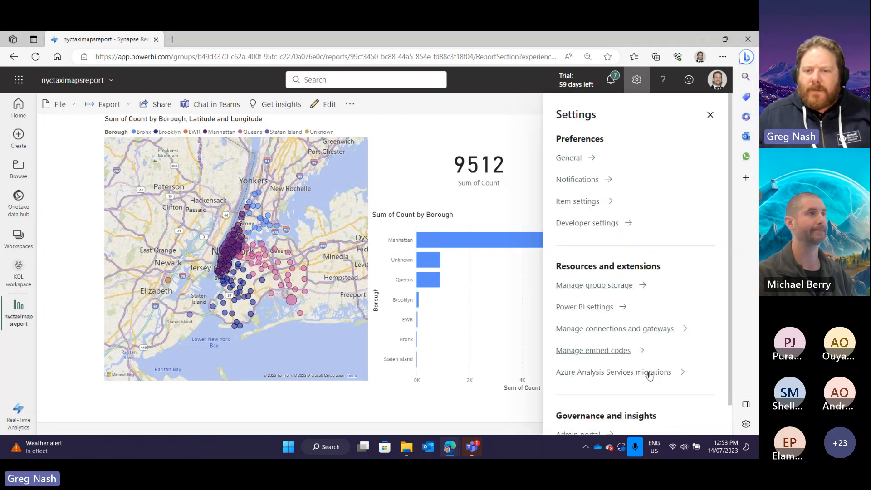
pyautogui.scroll(-1, 642, 269)
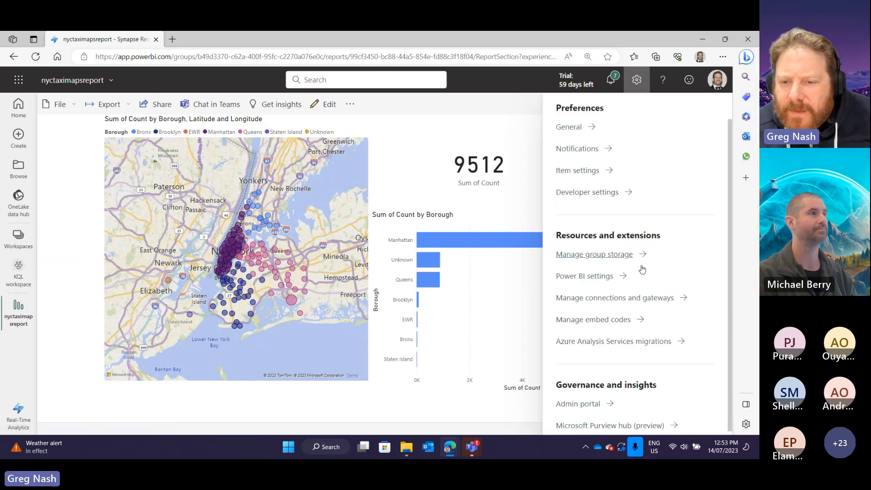
pyautogui.click(577, 403)
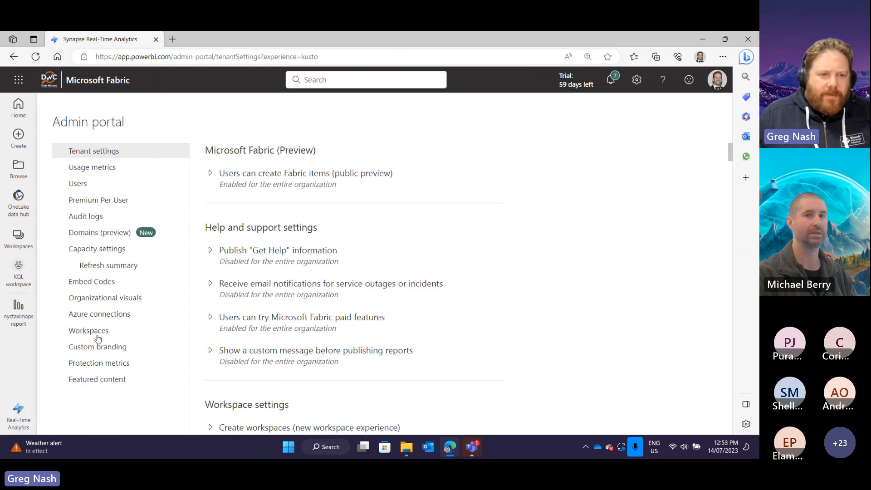
pyautogui.click(96, 266)
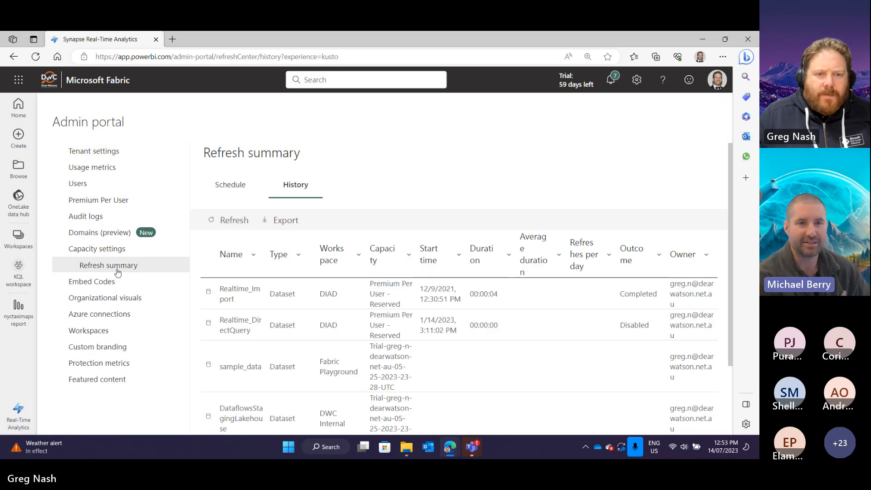
# Step: Search the tenant settings for "auto" and go through the matches for an automatic page refresh option
pyautogui.click(90, 153)
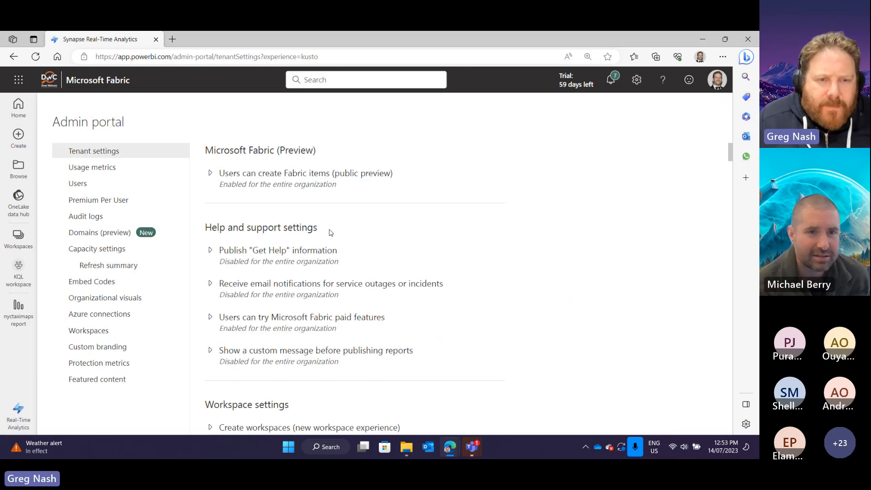
pyautogui.scroll(-1, 394, 228)
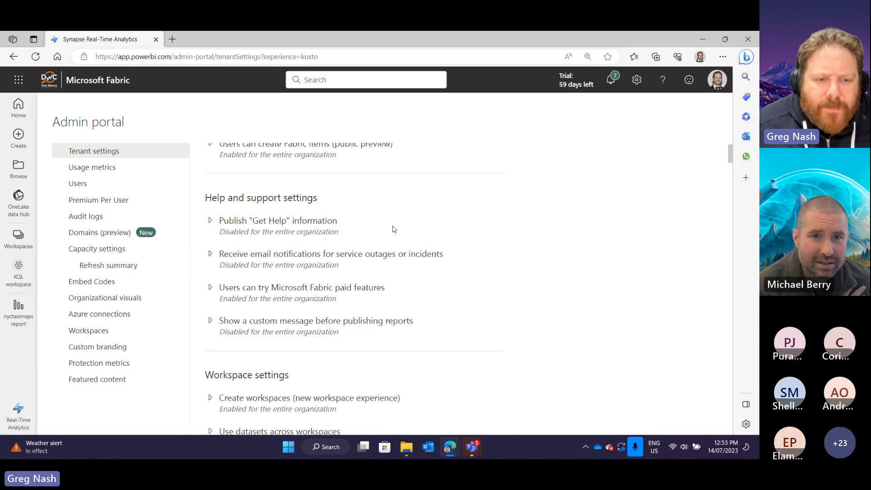
pyautogui.scroll(1, 397, 238)
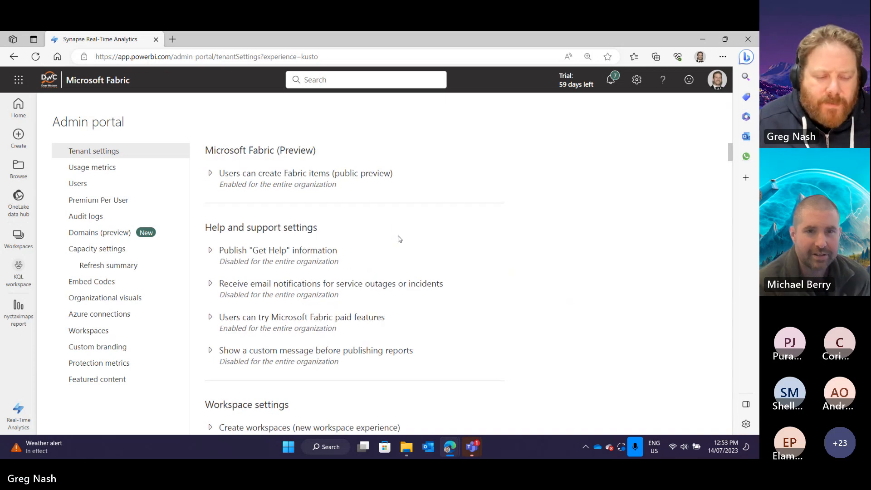
pyautogui.hotkey('ctrl', 'f')
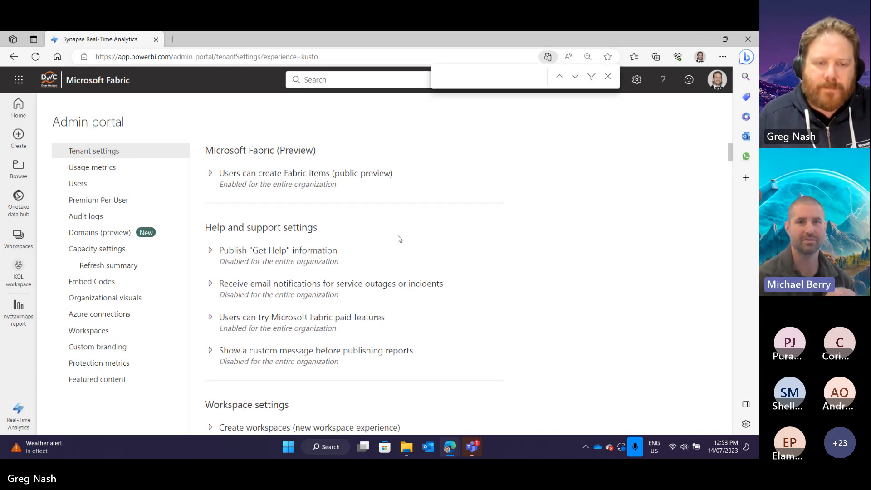
pyautogui.write('auto')
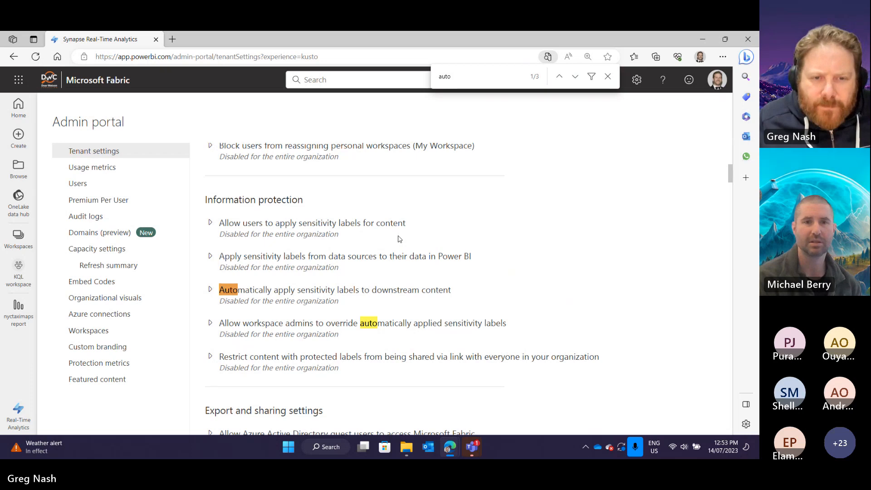
pyautogui.click(575, 77)
pyautogui.click(575, 78)
pyautogui.click(575, 80)
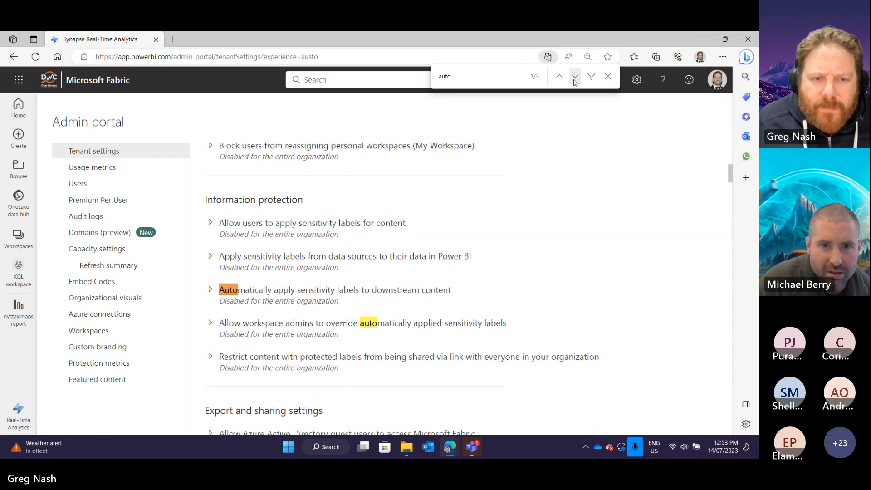
pyautogui.click(574, 80)
pyautogui.click(574, 81)
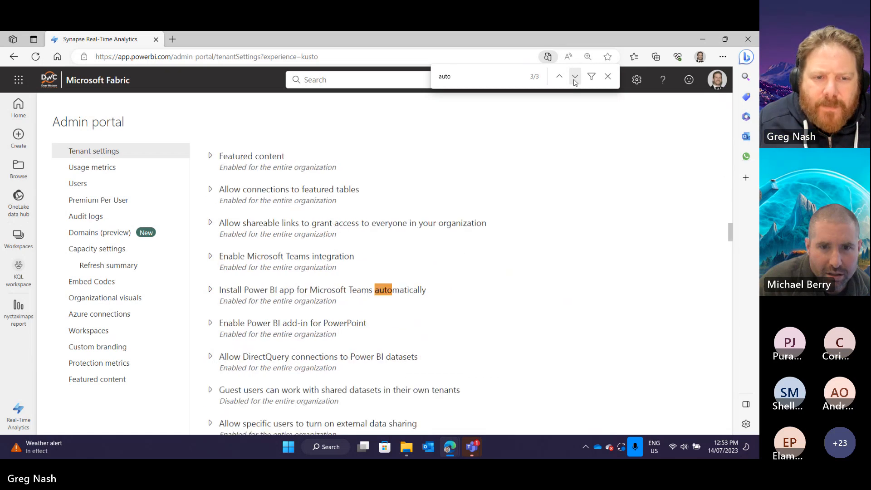
# Step: Search the tenant settings for "refresh" instead and check the matching settings
pyautogui.moveTo(479, 76); pyautogui.dragTo(413, 87)
pyautogui.write('re')
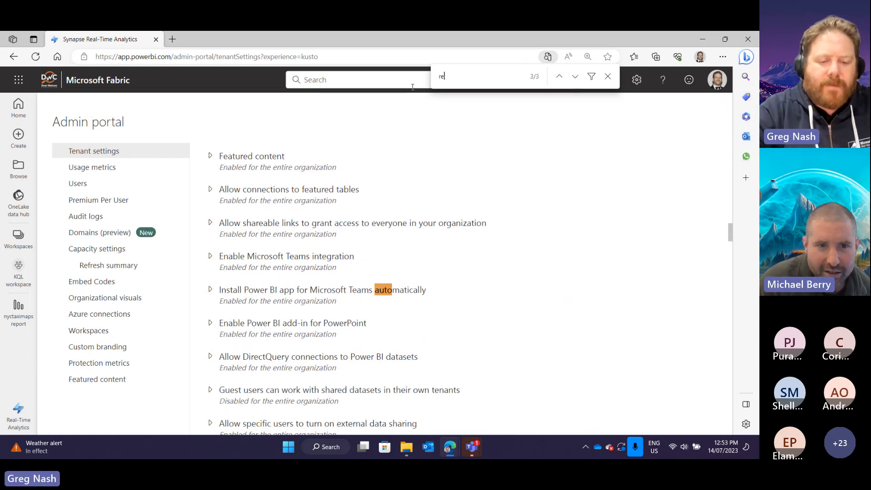
pyautogui.write('fresh')
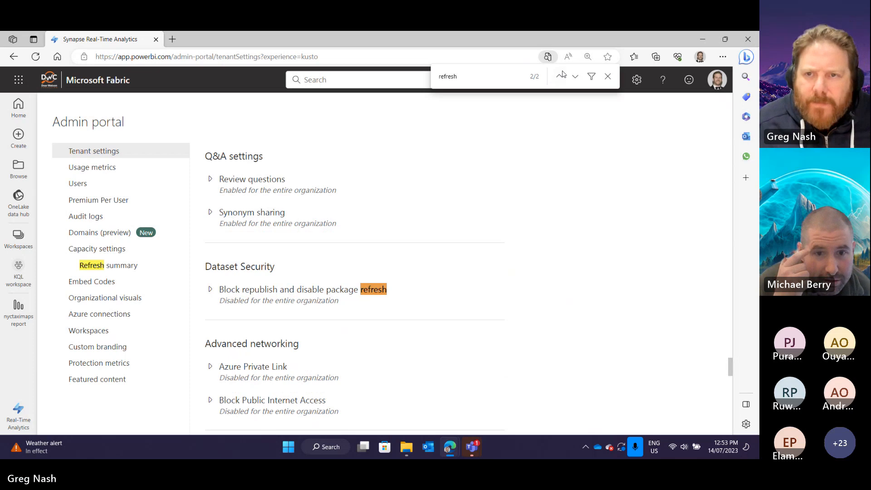
pyautogui.click(575, 79)
pyautogui.click(575, 79)
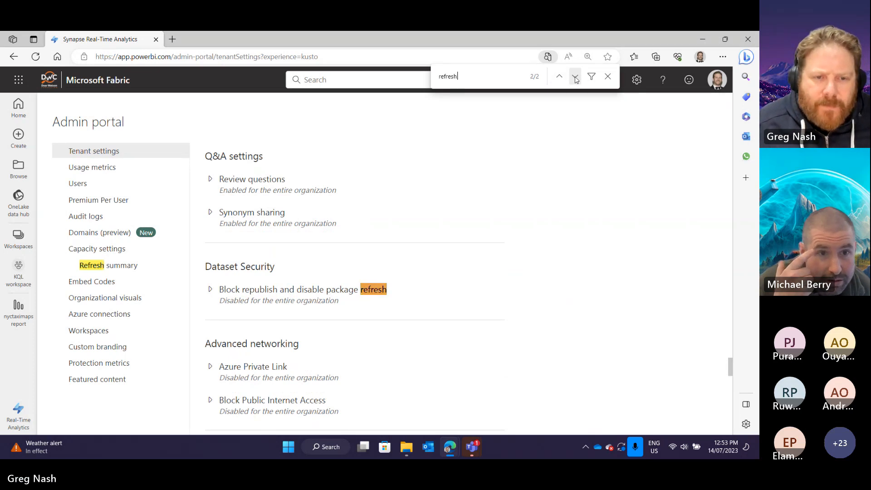
pyautogui.click(575, 80)
pyautogui.click(575, 80)
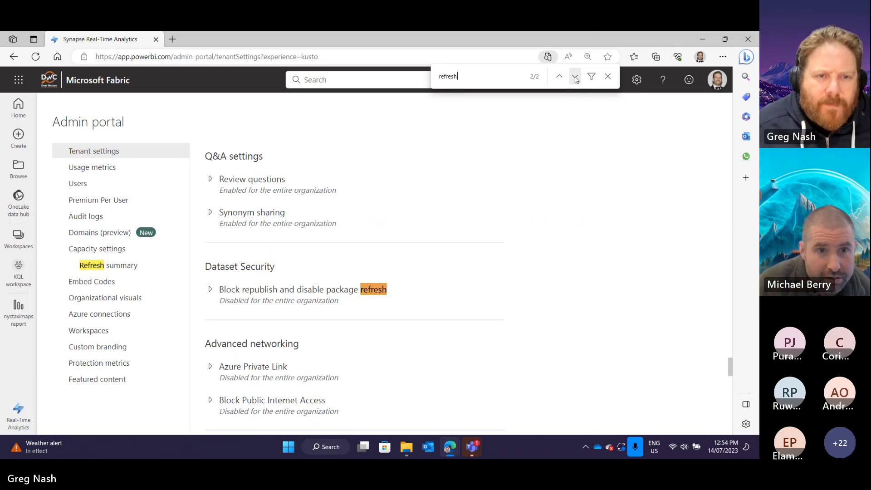
pyautogui.scroll(5, 482, 320)
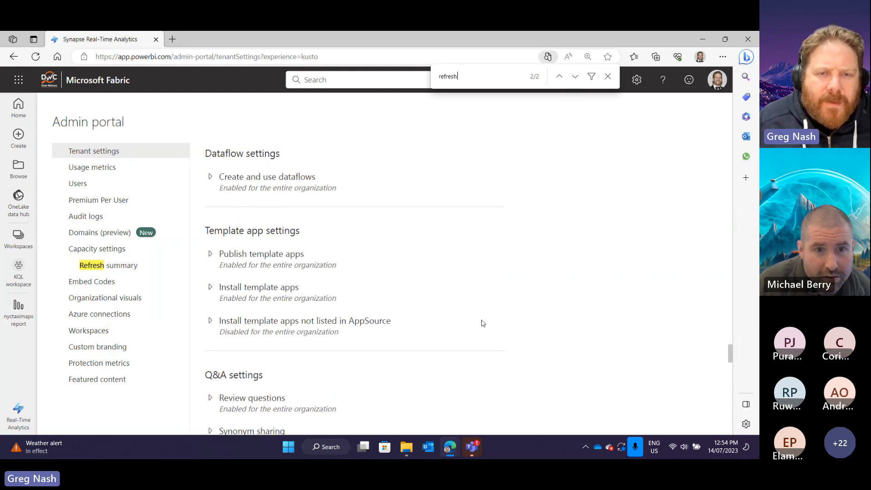
# Step: Search the tenant settings for "page" and close the page search
pyautogui.doubleClick(453, 76)
pyautogui.write('page')
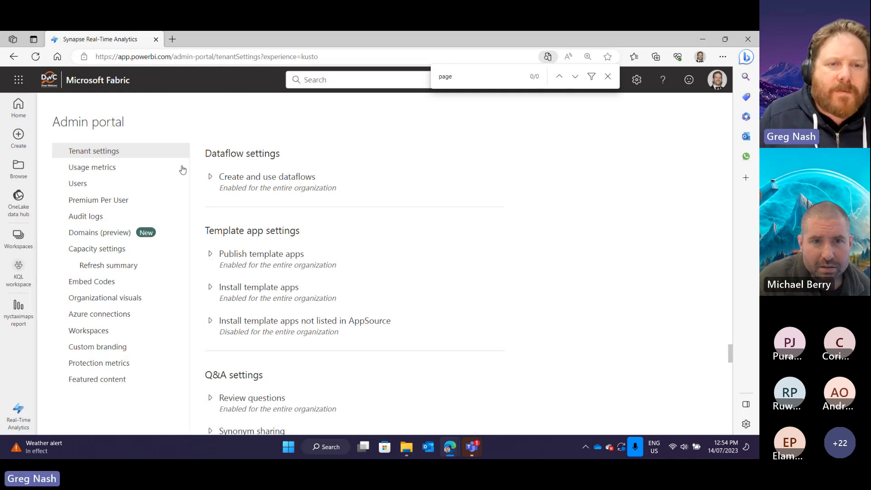
pyautogui.press('Escape')
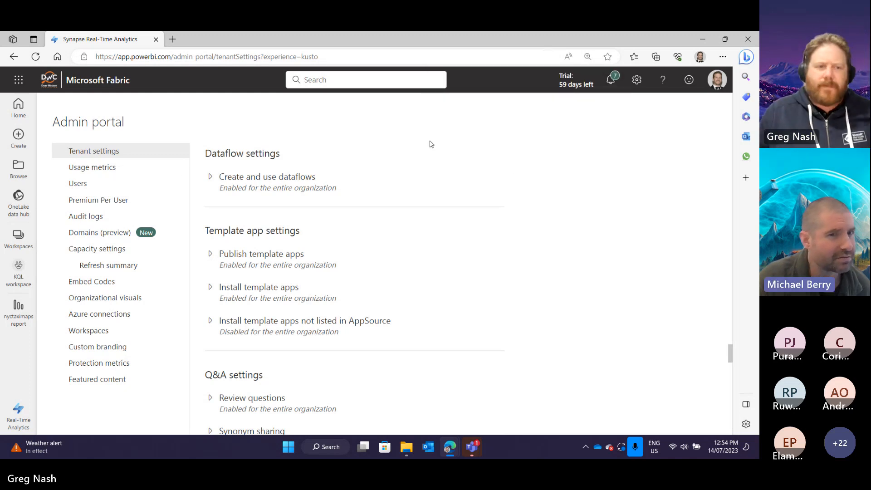
# Step: Reopen nyctaximapsreport from the KQL workspace and refresh its visuals twice with the latest data
pyautogui.click(18, 272)
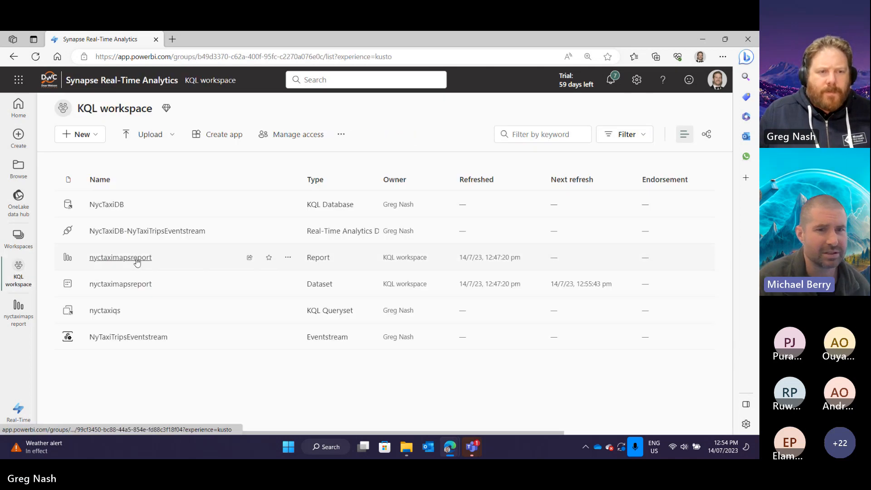
pyautogui.click(130, 258)
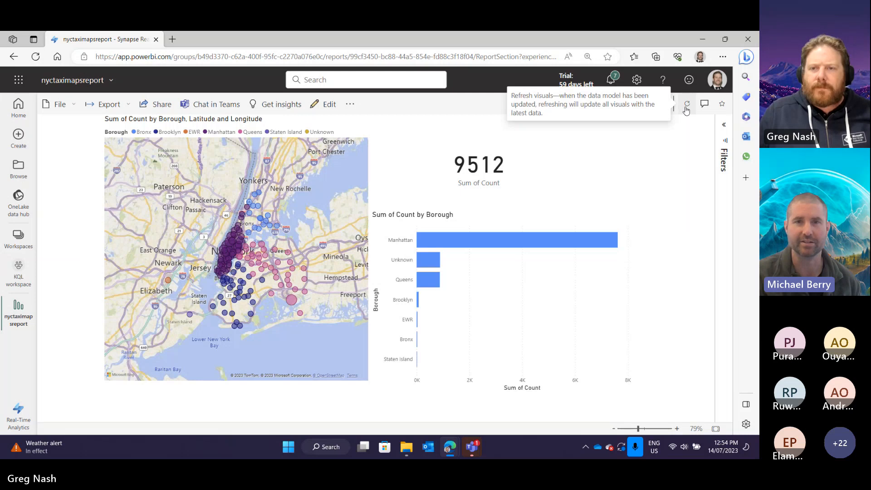
pyautogui.click(687, 109)
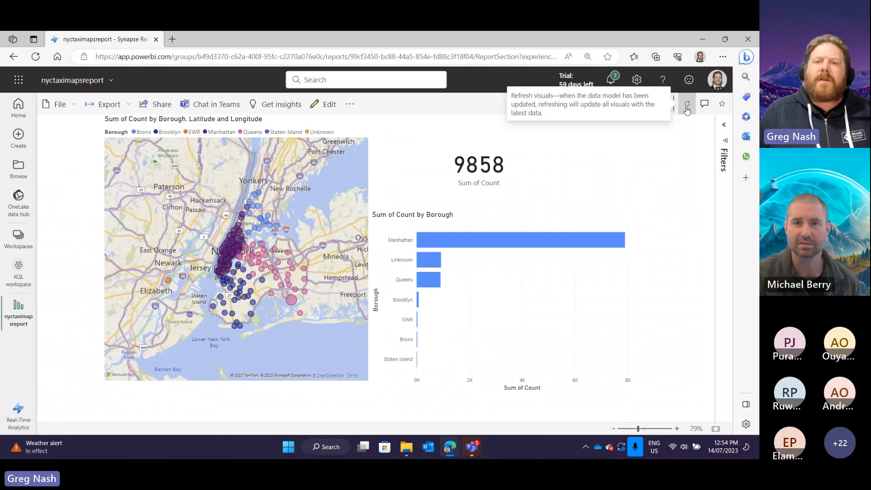
pyautogui.click(687, 109)
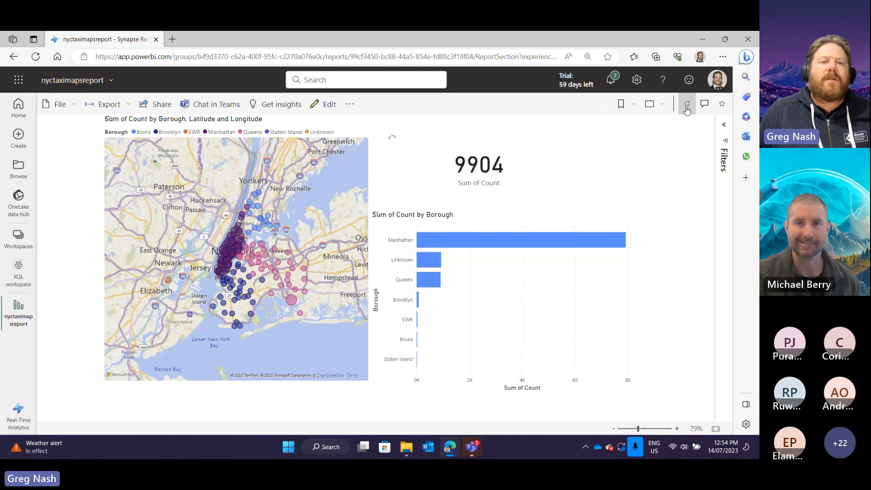
# Step: Open the report for editing and show the page refresh details to examine the admin's minimum interval
pyautogui.click(325, 104)
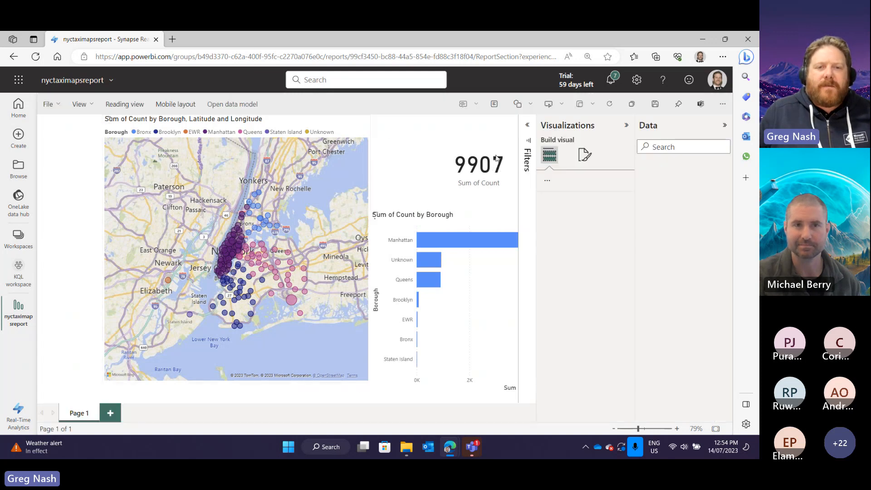
pyautogui.click(585, 154)
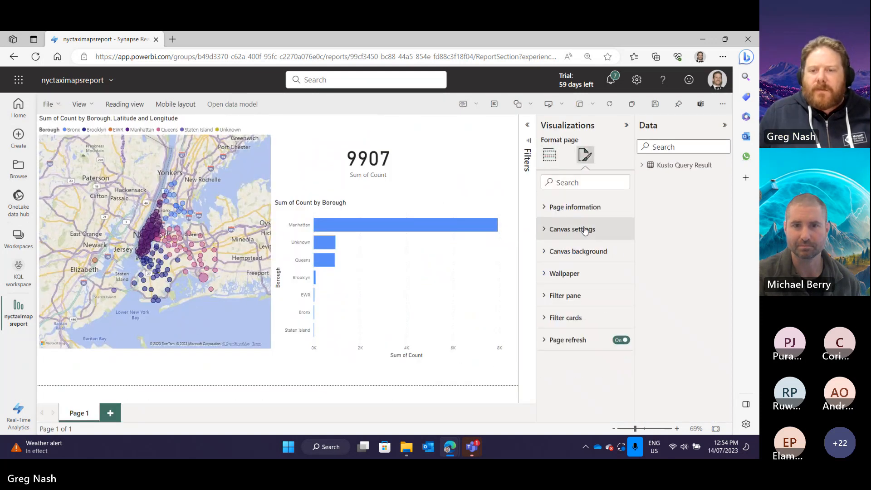
pyautogui.click(563, 345)
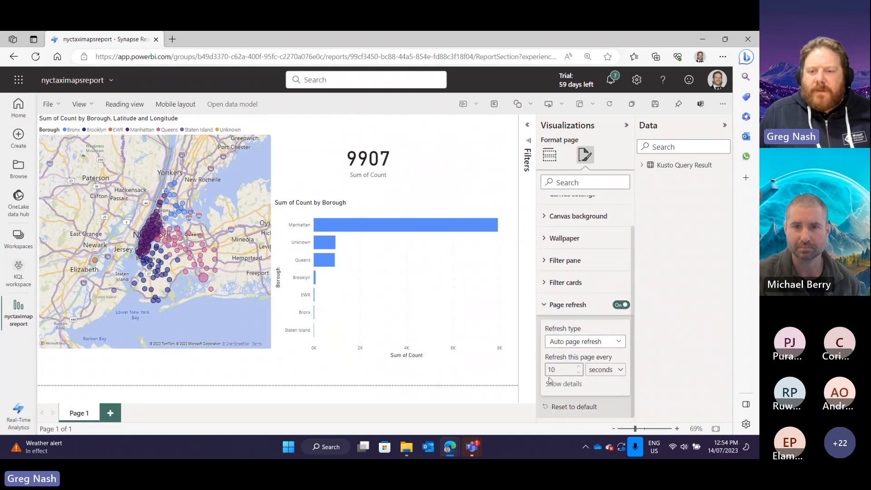
pyautogui.click(565, 384)
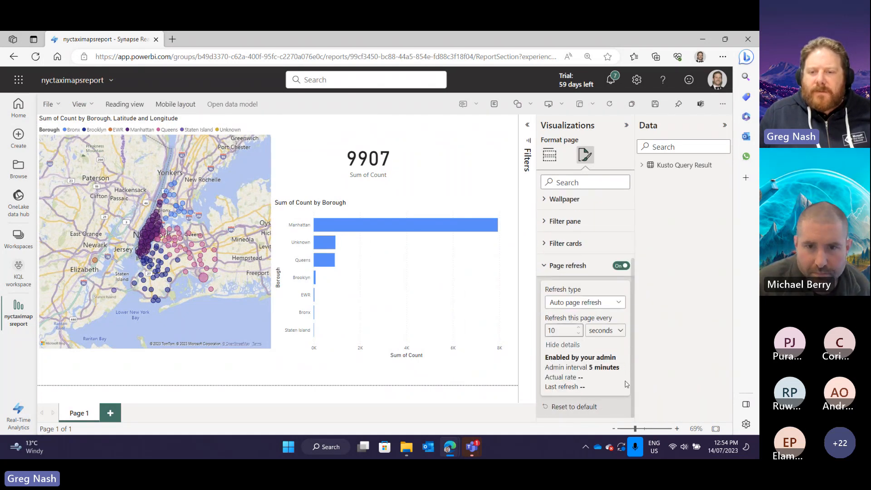
pyautogui.moveTo(590, 368); pyautogui.dragTo(619, 367)
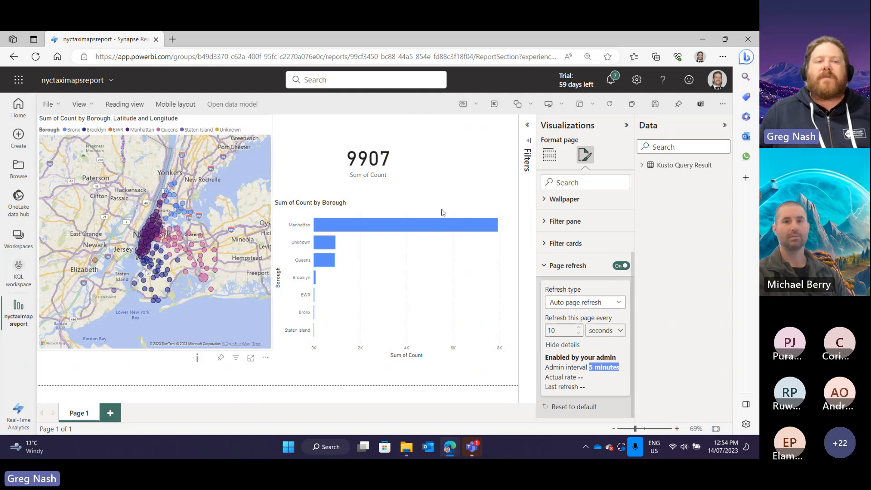
pyautogui.click(608, 404)
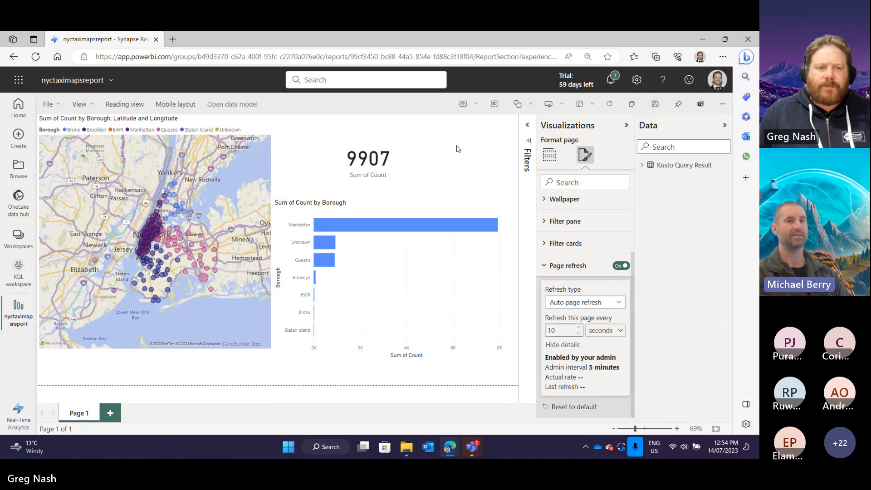
# Step: Make the Sum of Count card above the bar chart narrower and zoom the map in around Manhattan
pyautogui.click(433, 209)
pyautogui.click(415, 163)
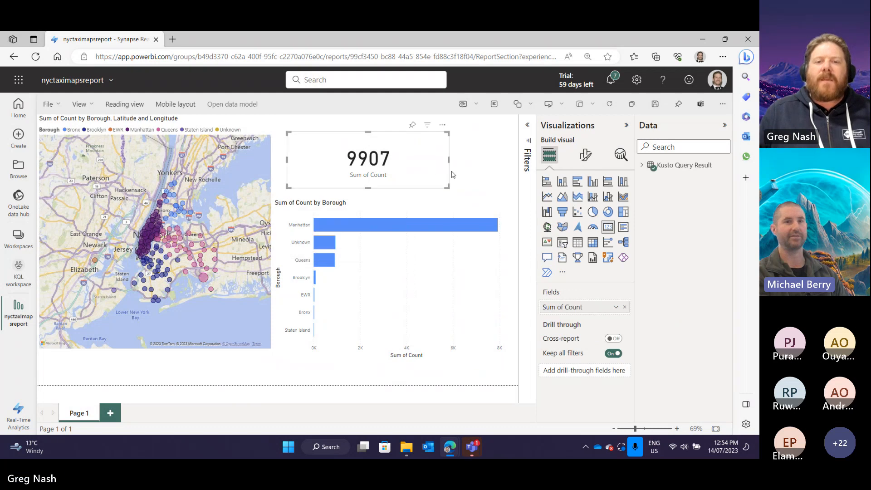
pyautogui.click(448, 170)
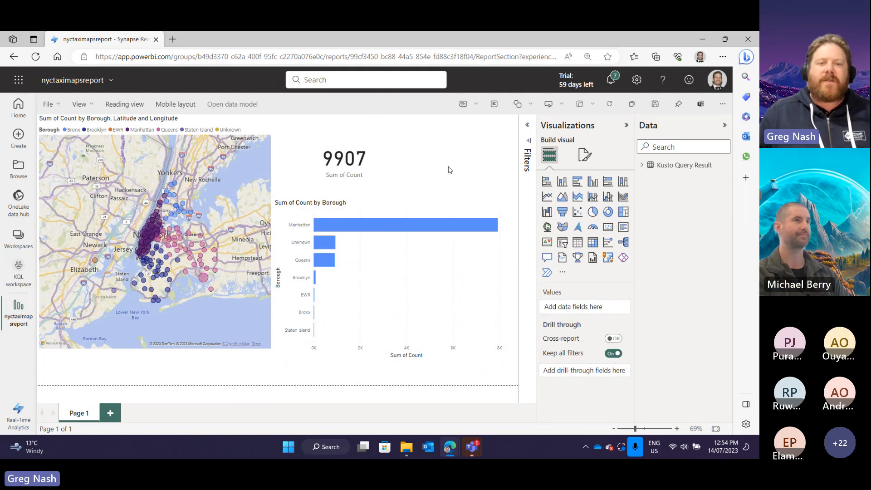
pyautogui.scroll(5, 158, 240)
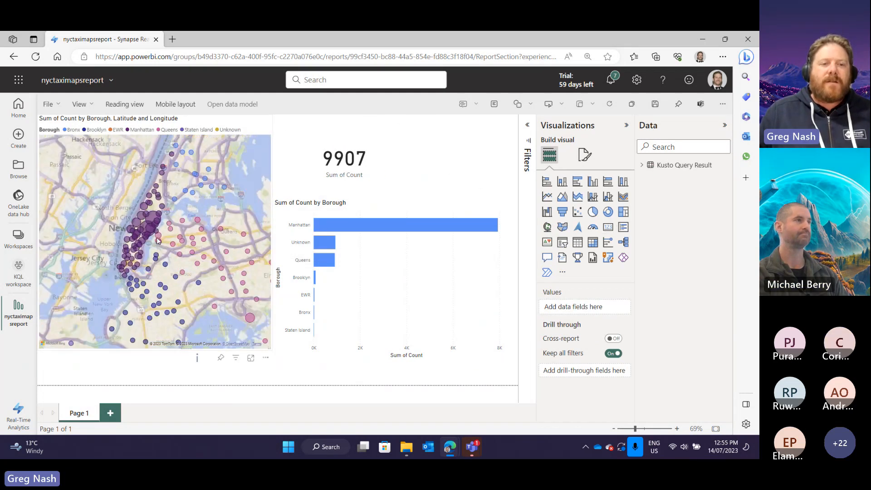
pyautogui.scroll(-5, 157, 241)
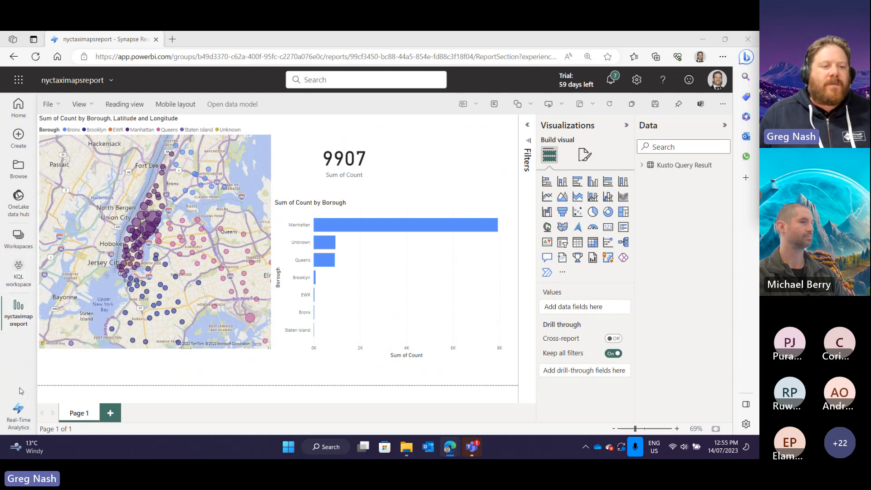
# Step: Leave the report with its changes saved and open the NycTaxiDB database from the KQL workspace
pyautogui.click(19, 273)
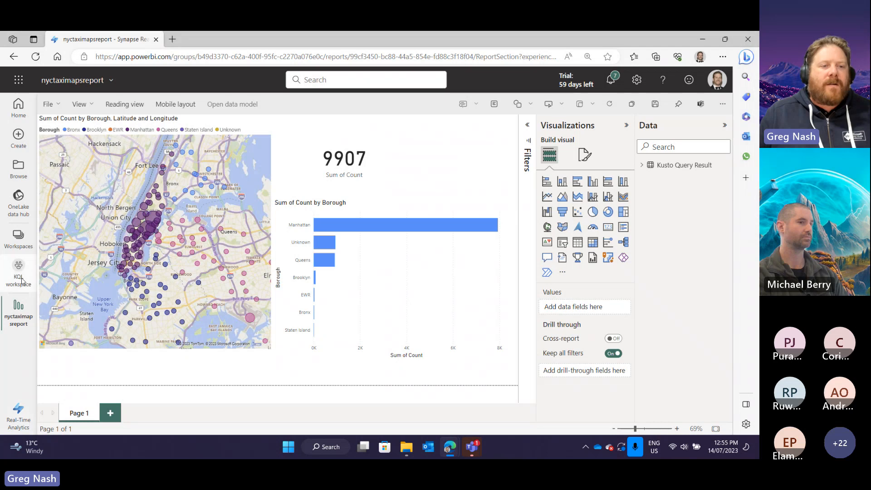
pyautogui.click(496, 281)
pyautogui.click(455, 283)
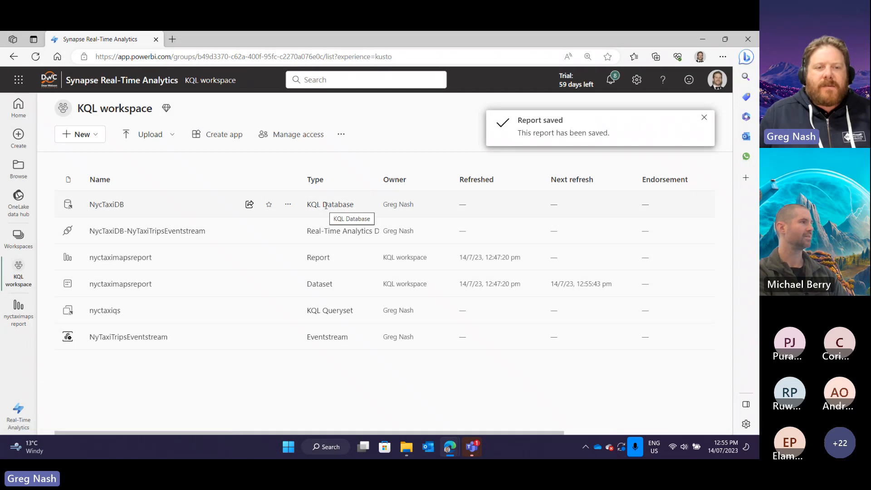
pyautogui.click(181, 203)
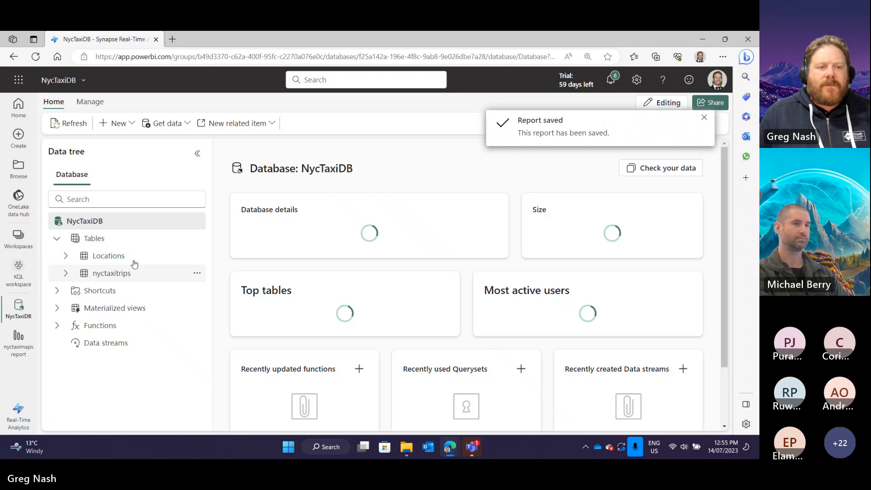
# Step: Open the NycTaxiDB-NyTaxiTripsEventstream data connection from the KQL workspace and highlight its Event Hub name
pyautogui.click(22, 279)
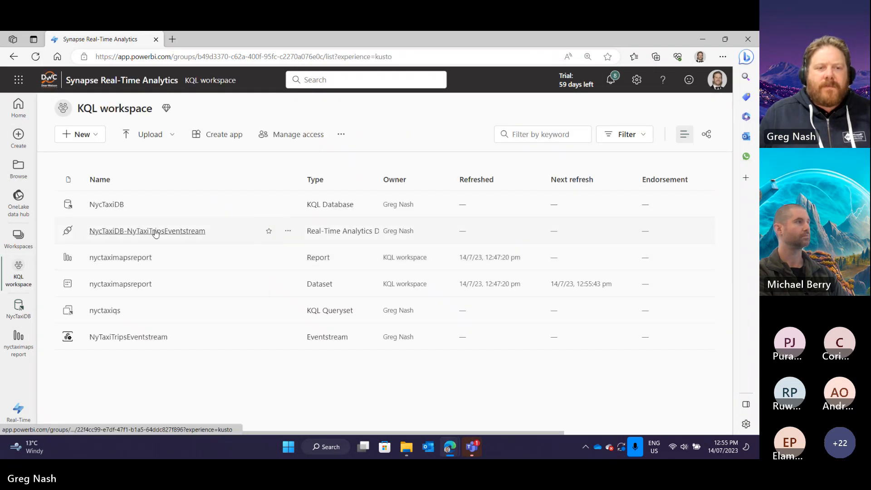
pyautogui.click(155, 231)
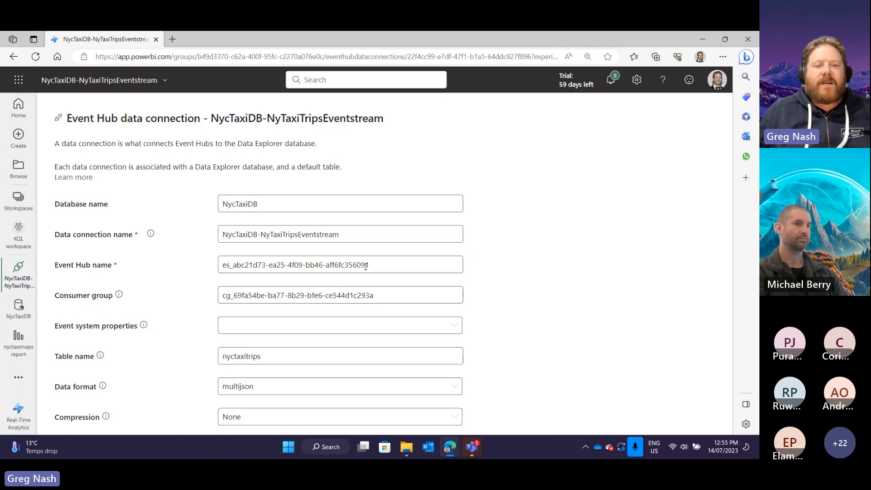
pyautogui.moveTo(366, 266); pyautogui.dragTo(180, 276)
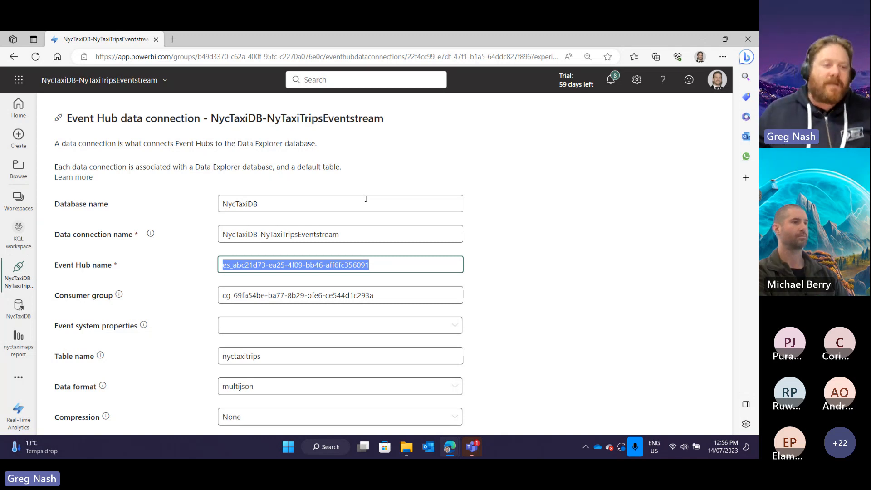
# Step: Open the nyctaxiqs queryset from the KQL workspace, expand the nyctaxitrips columns and review the forecast and same-zone trip queries
pyautogui.click(31, 244)
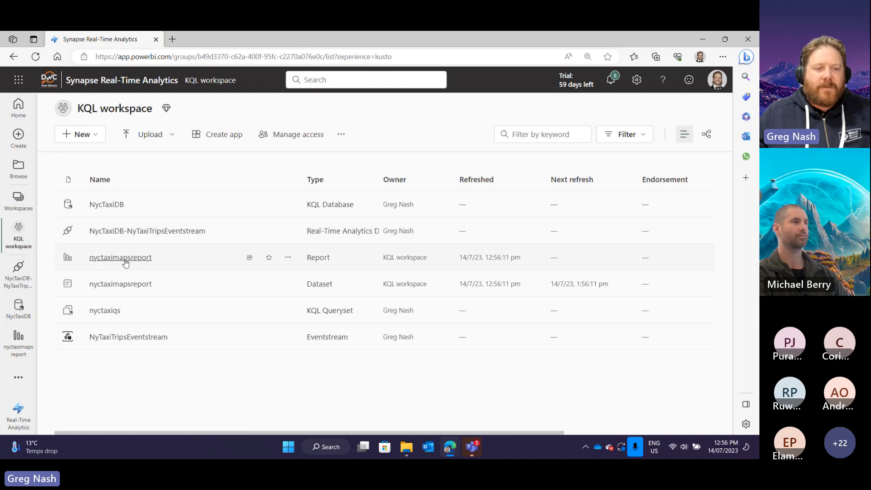
pyautogui.click(105, 311)
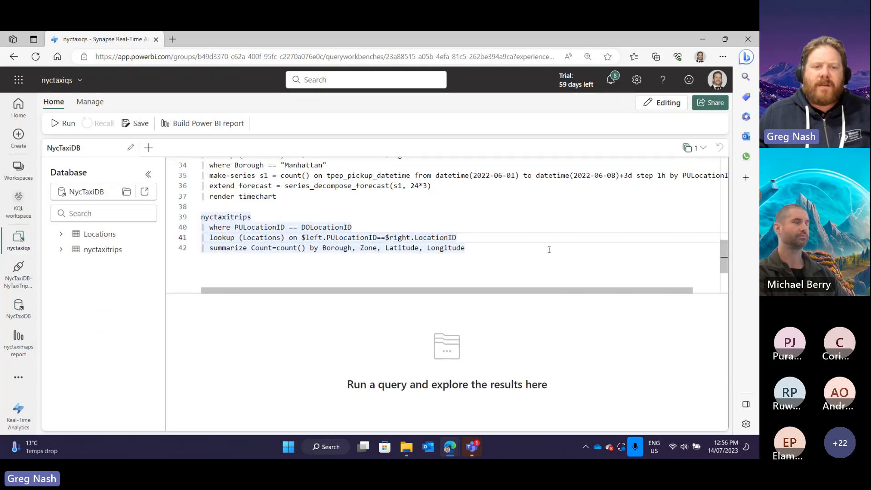
pyautogui.click(62, 255)
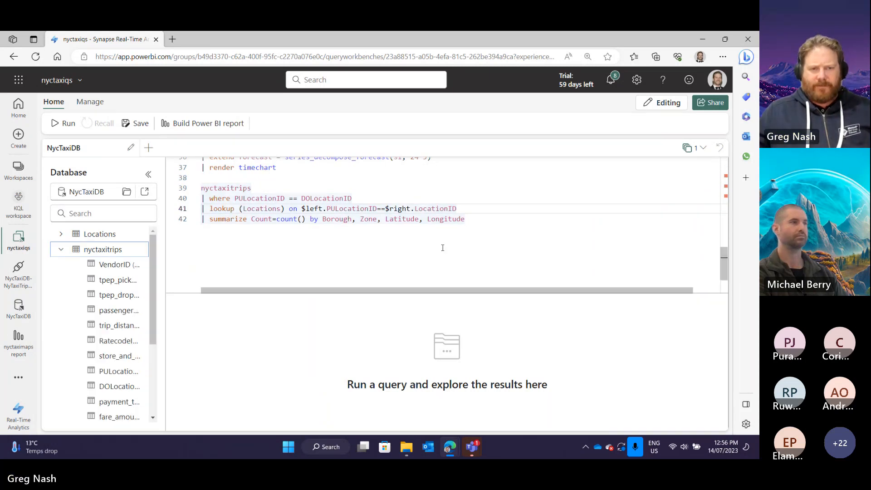
pyautogui.scroll(3, 442, 248)
pyautogui.click(260, 202)
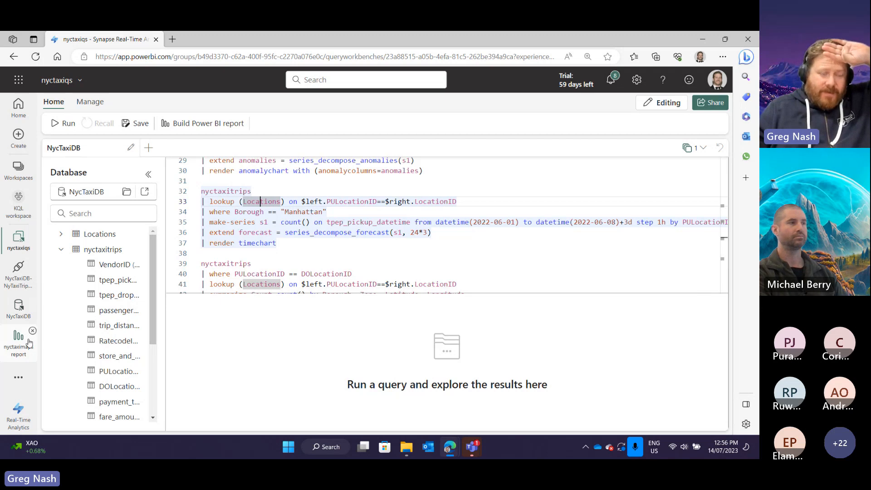
pyautogui.scroll(-3, 445, 229)
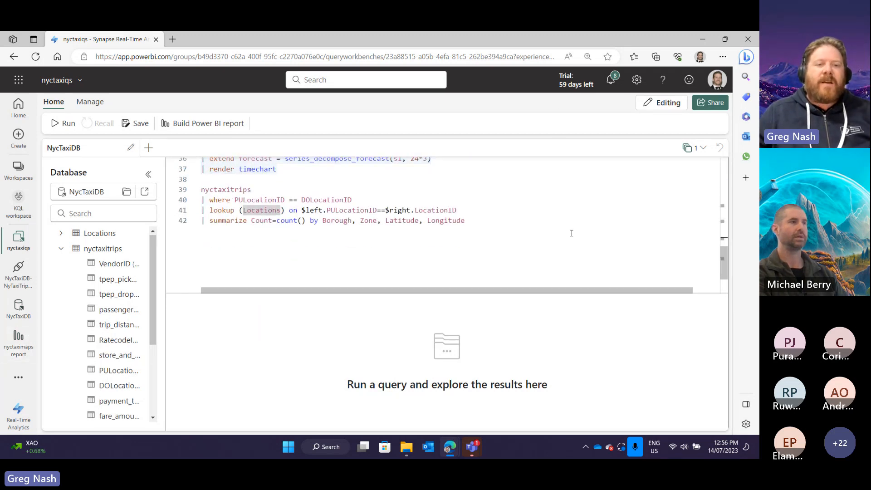
# Step: Return to nyctaximapsreport, dismiss the data update notification and open the report for editing
pyautogui.hotkey('alt', 'Left')
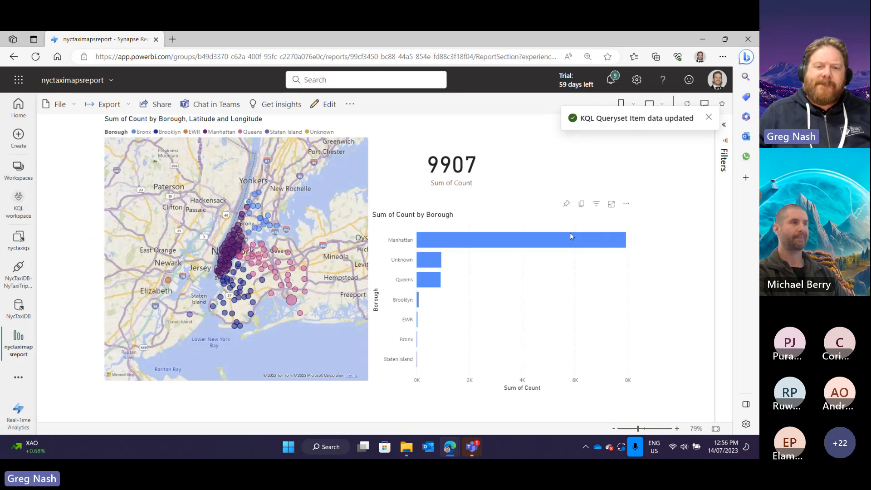
pyautogui.click(709, 117)
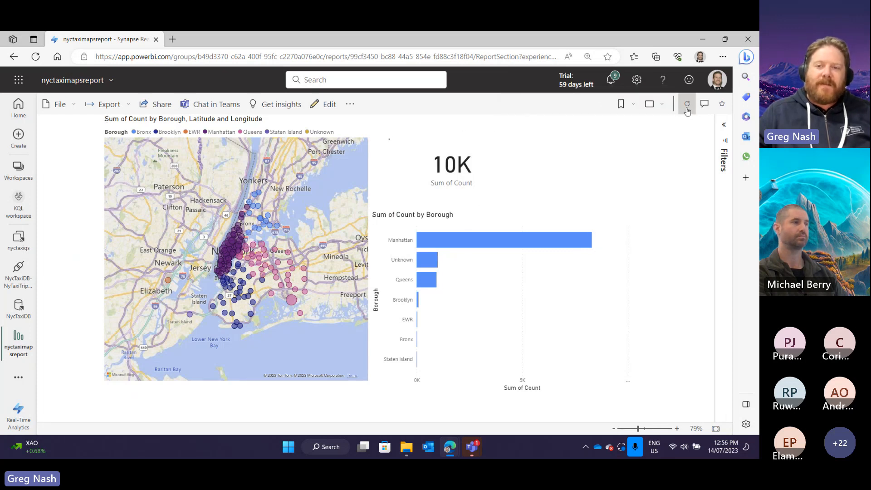
pyautogui.click(323, 104)
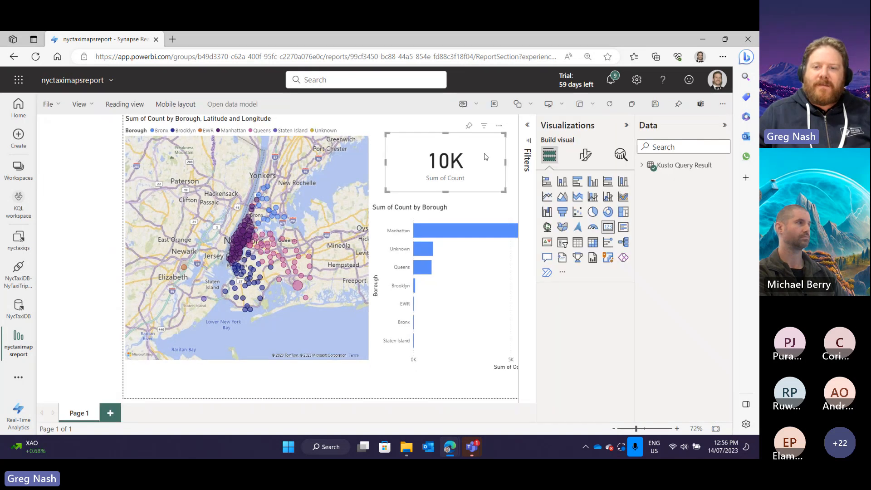
# Step: Set the callout value display units of the Sum of Count card to None
pyautogui.click(408, 163)
pyautogui.click(585, 155)
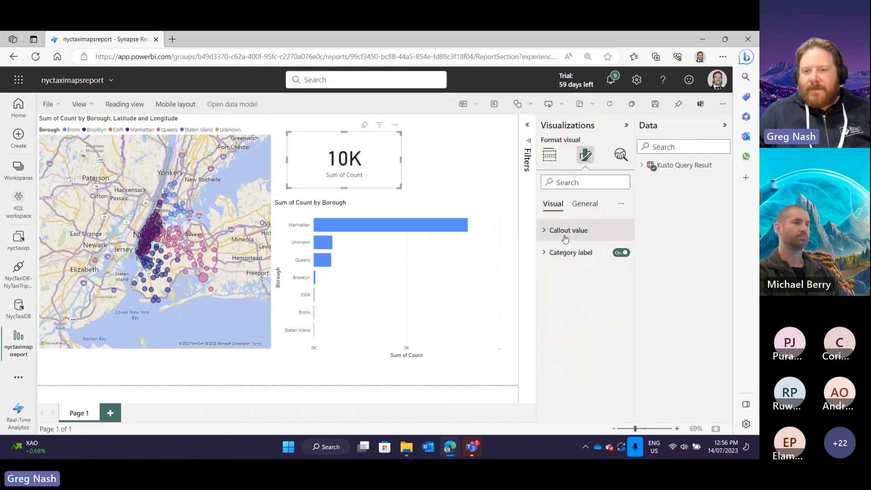
pyautogui.click(544, 230)
pyautogui.click(544, 232)
pyautogui.click(545, 232)
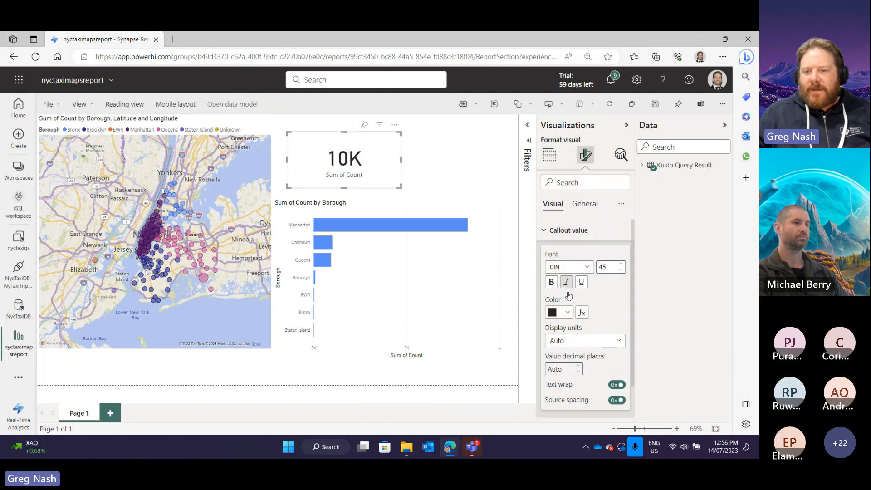
pyautogui.click(576, 341)
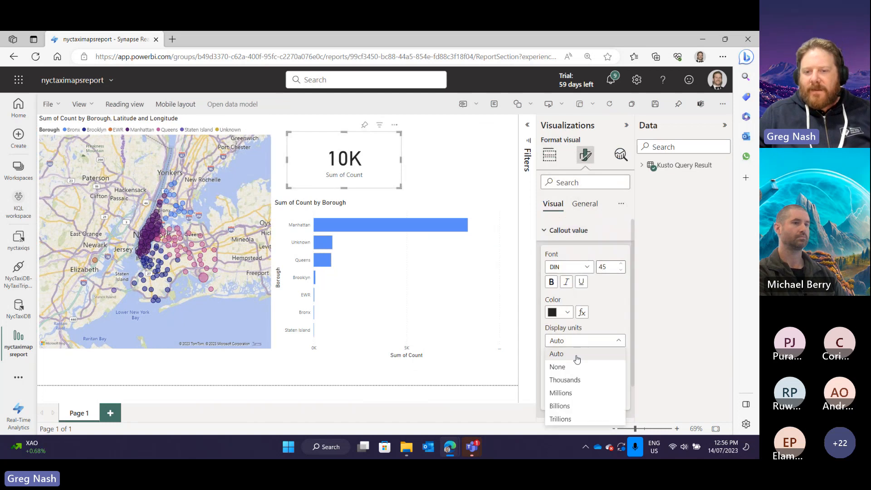
pyautogui.click(574, 380)
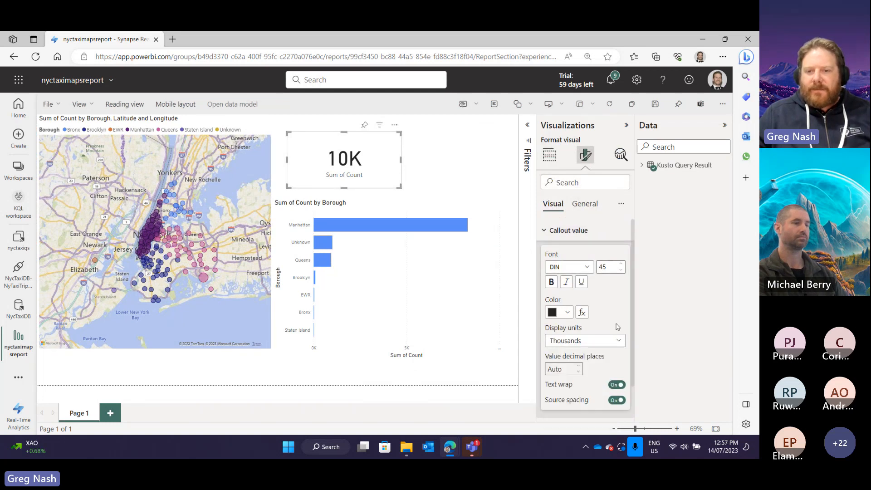
pyautogui.click(585, 340)
pyautogui.click(566, 367)
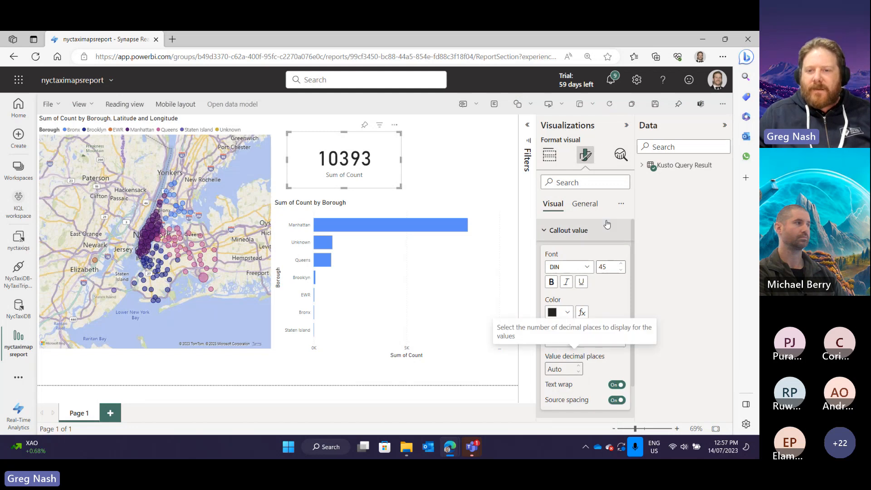
pyautogui.click(547, 230)
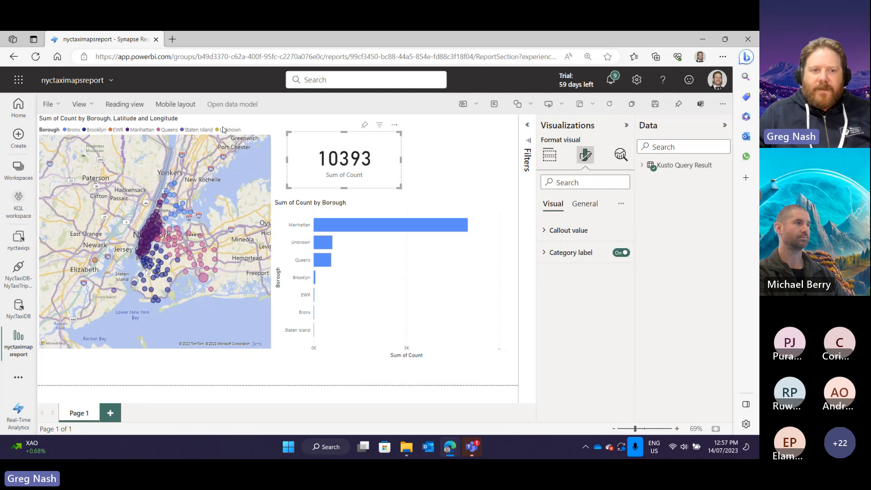
# Step: Expand the Kusto Query Result table to view its fields, keeping the visual formatting settings open
pyautogui.click(626, 125)
pyautogui.click(650, 166)
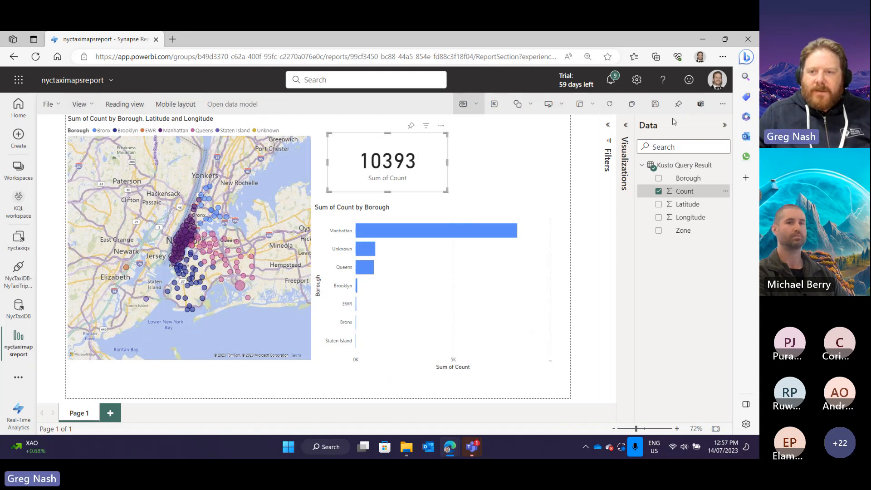
pyautogui.click(623, 125)
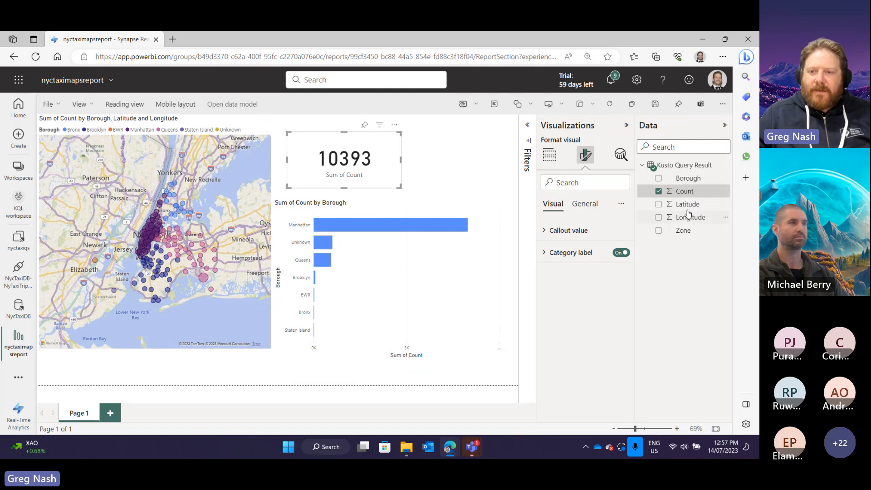
# Step: Insert an empty text box beside the Sum of Count card and try to undo the insertion
pyautogui.click(476, 105)
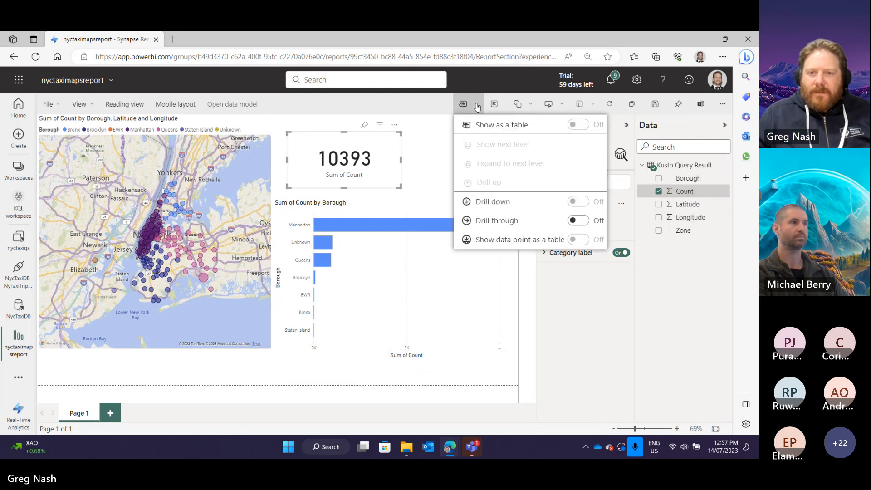
pyautogui.click(497, 107)
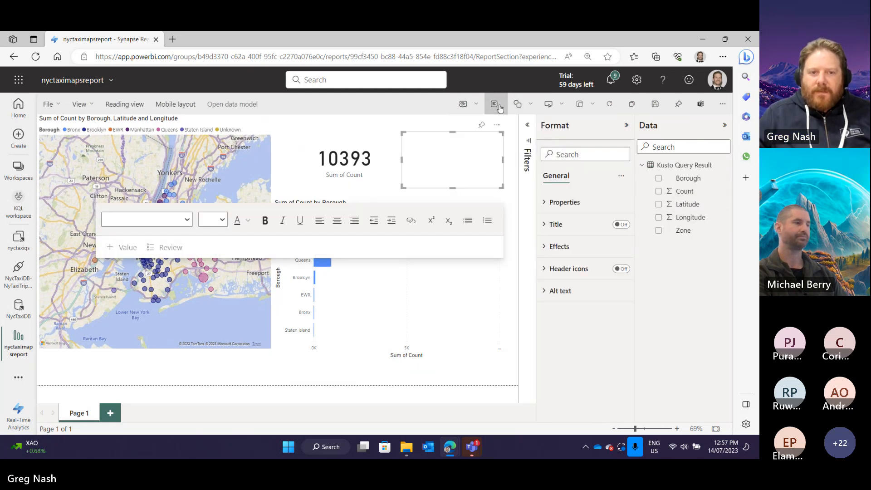
pyautogui.hotkey('ctrl', 'z')
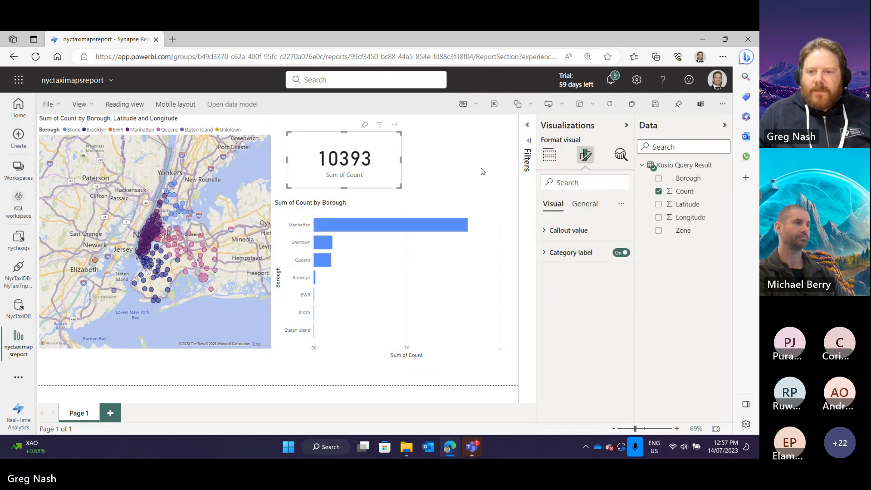
# Step: Examine the Sum of Count card's general size properties and the additional report options
pyautogui.click(584, 205)
pyautogui.click(546, 232)
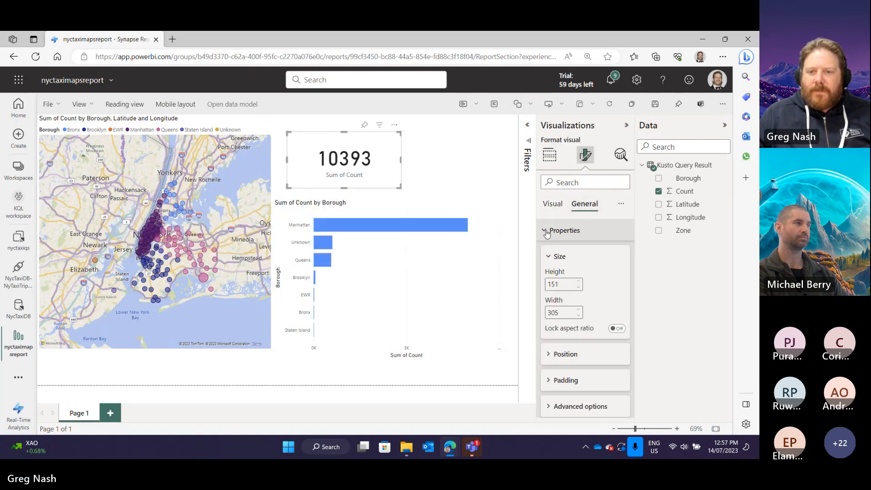
pyautogui.click(547, 231)
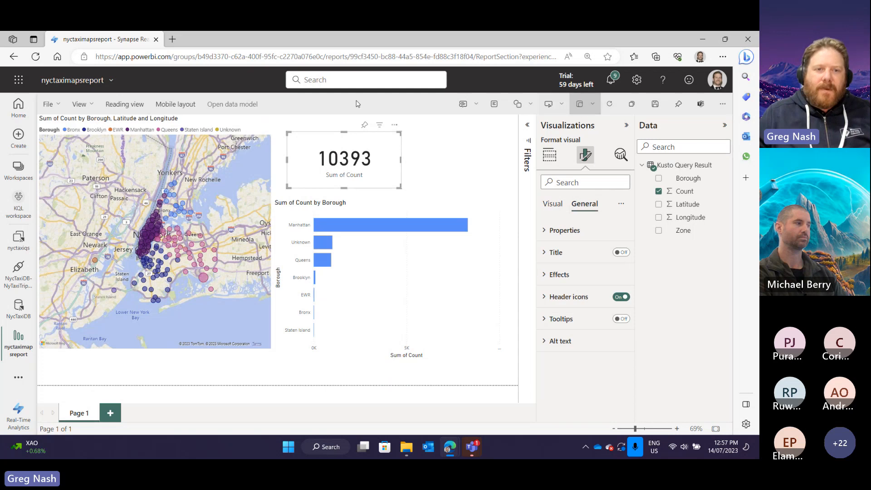
pyautogui.click(722, 104)
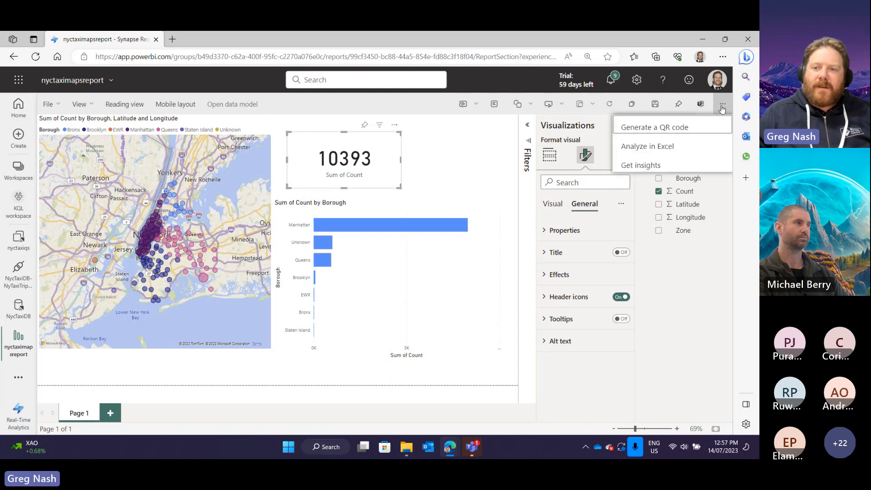
pyautogui.click(306, 115)
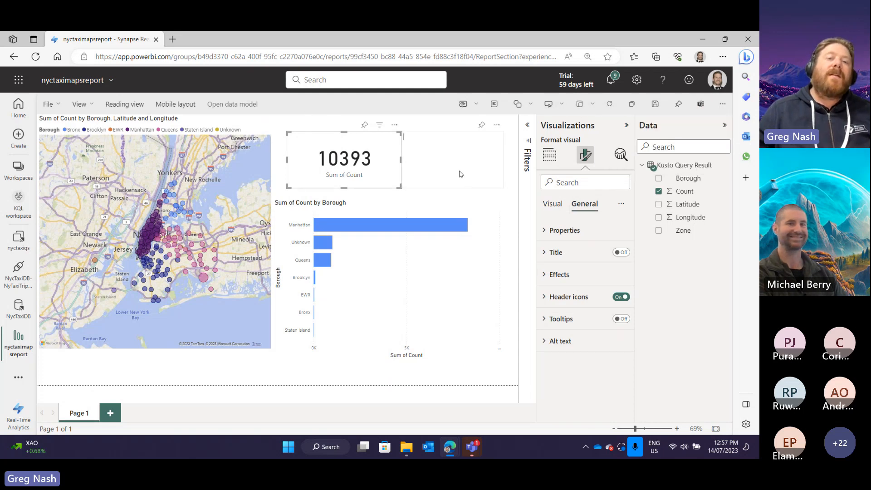
# Step: Examine the visual interaction and insertable button options with the Sum of Count card selected
pyautogui.click(461, 175)
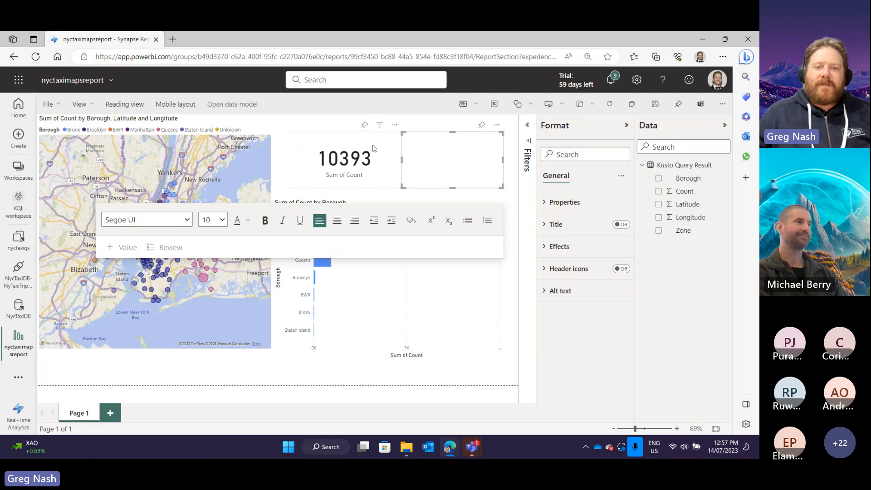
pyautogui.click(336, 168)
pyautogui.click(687, 194)
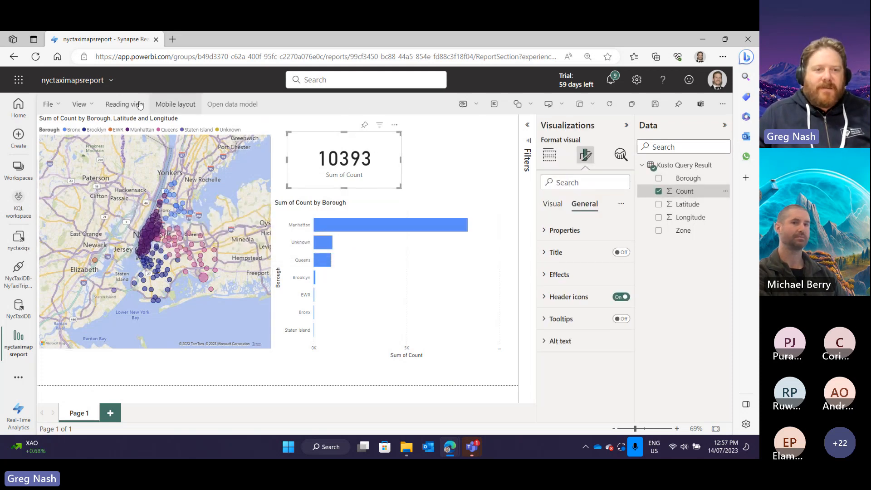
pyautogui.click(721, 103)
pyautogui.click(589, 106)
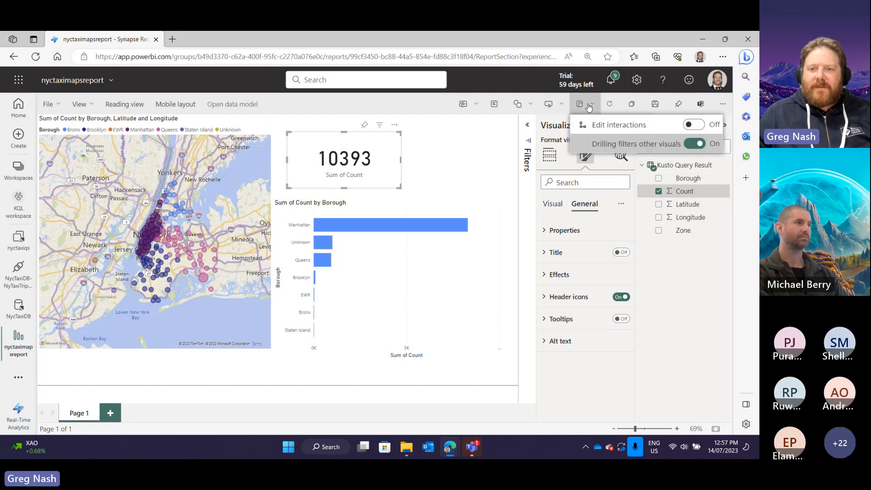
pyautogui.click(557, 107)
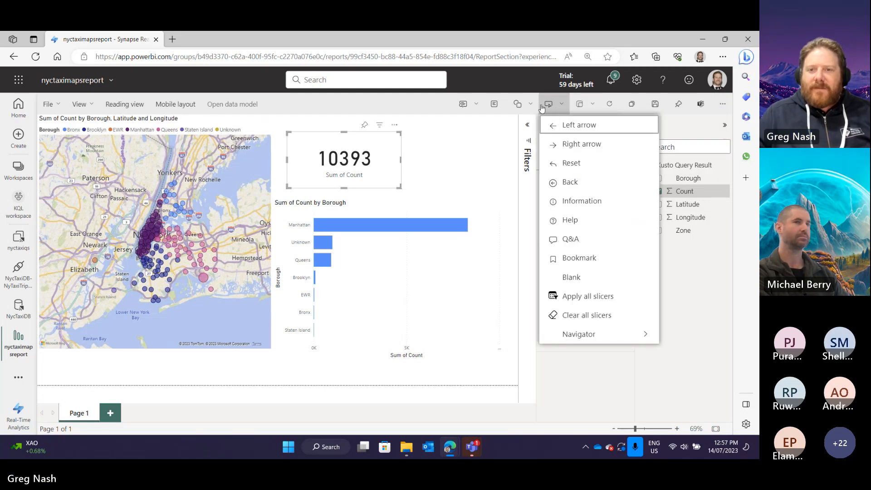
pyautogui.click(517, 104)
pyautogui.click(494, 105)
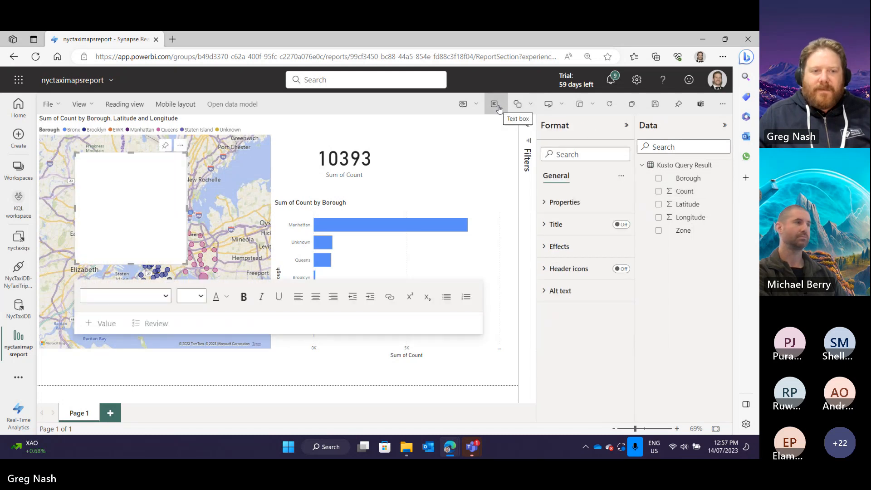
pyautogui.click(467, 108)
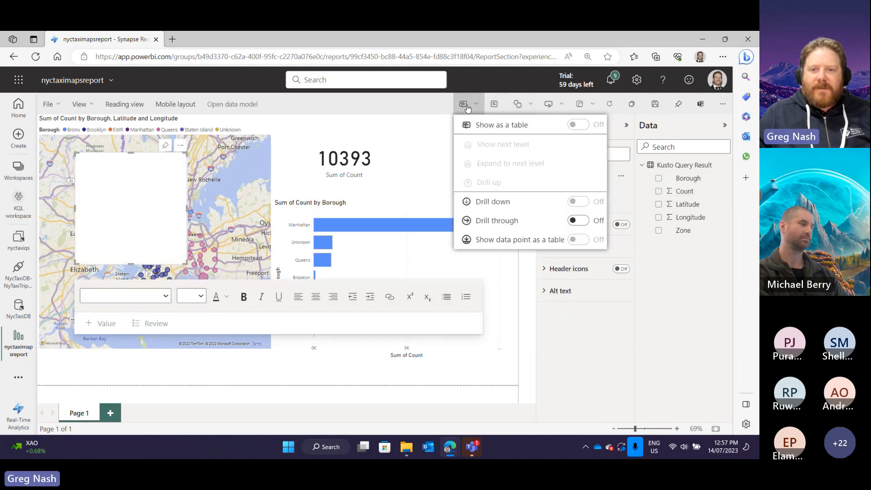
pyautogui.click(181, 171)
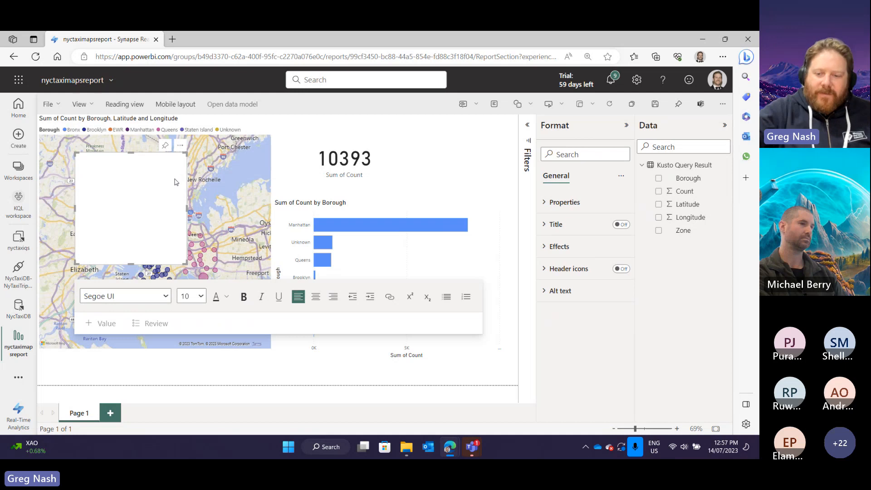
pyautogui.click(180, 146)
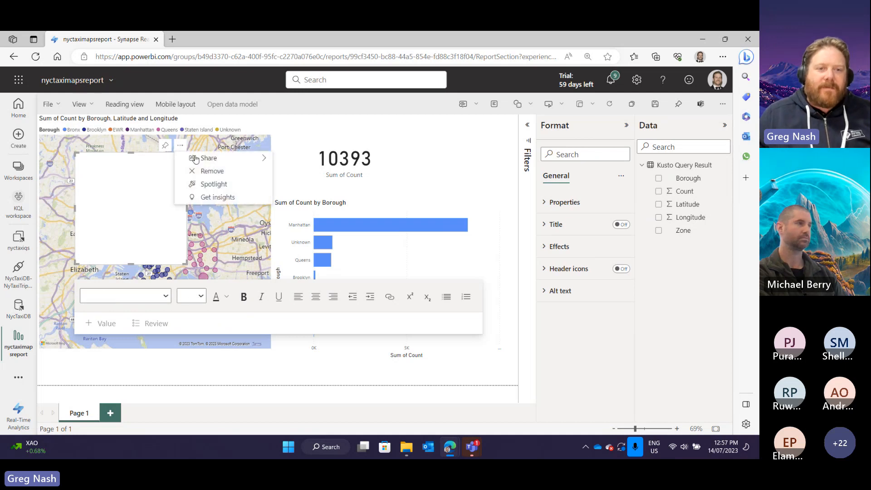
pyautogui.click(217, 171)
# Step: Remove the empty text boxes over the map and beside the Sum of Count card
pyautogui.click(434, 151)
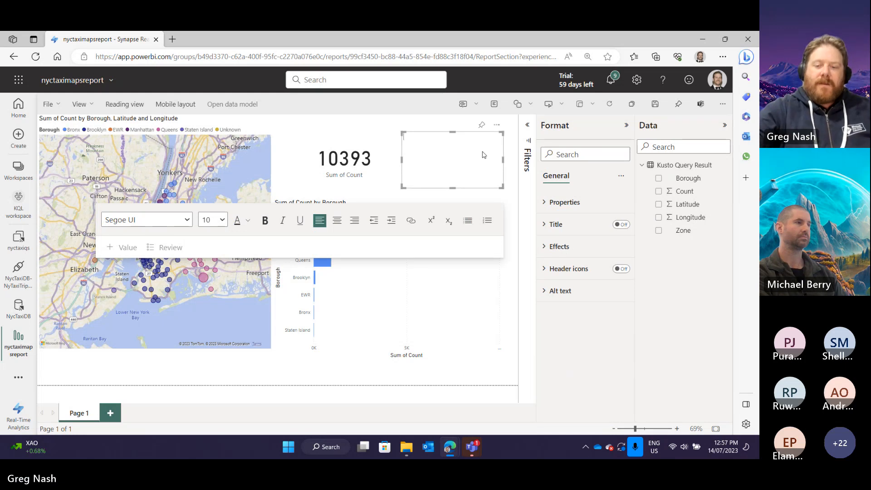
pyautogui.click(414, 128)
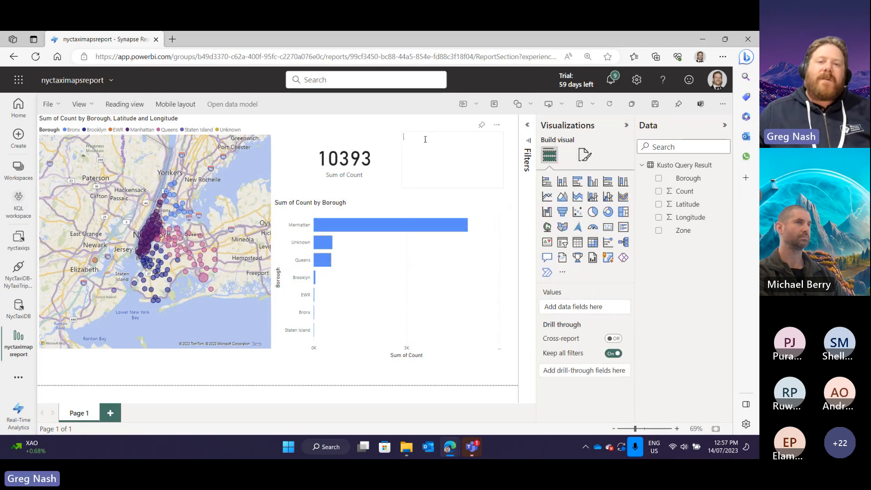
pyautogui.click(426, 139)
pyautogui.click(440, 130)
pyautogui.click(437, 134)
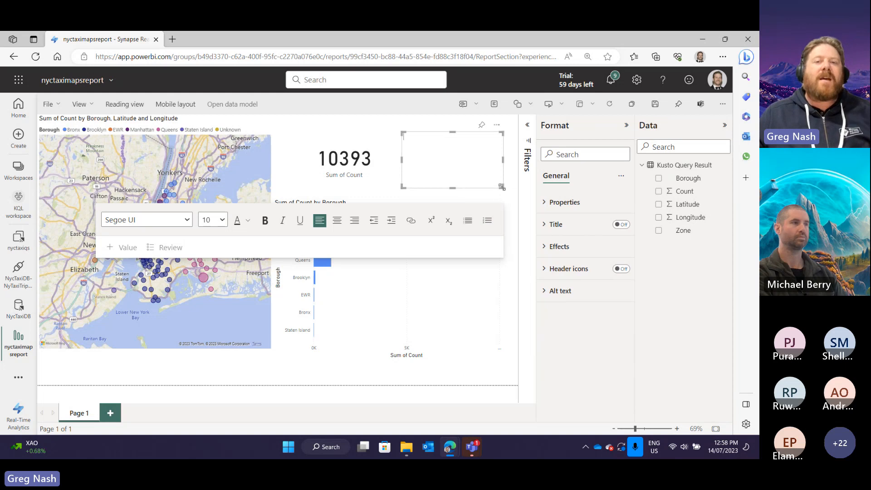
pyautogui.click(496, 126)
pyautogui.click(567, 150)
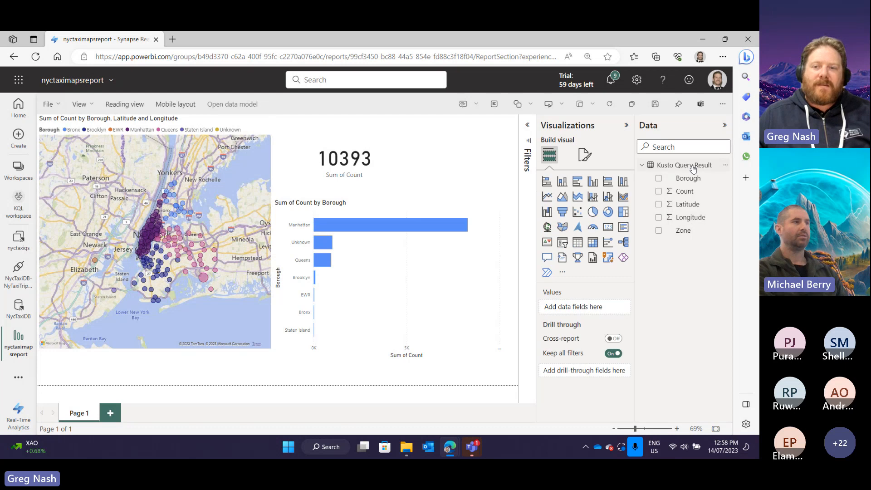
pyautogui.click(726, 168)
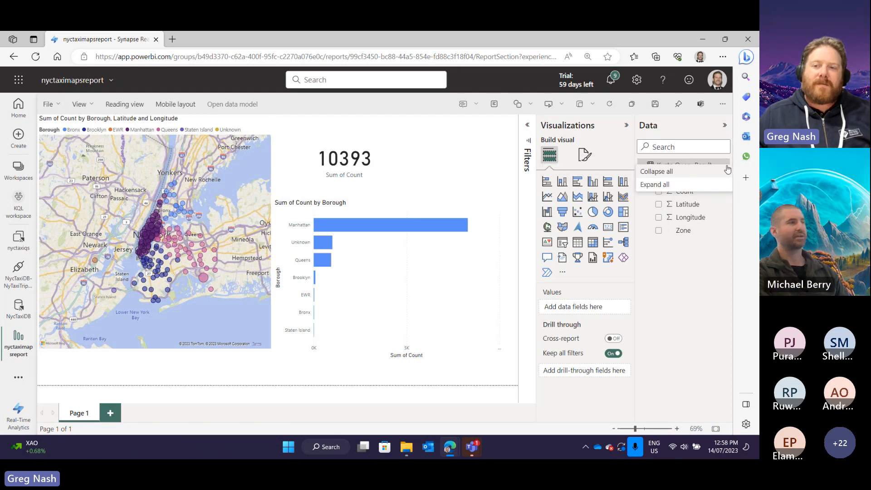
pyautogui.click(453, 133)
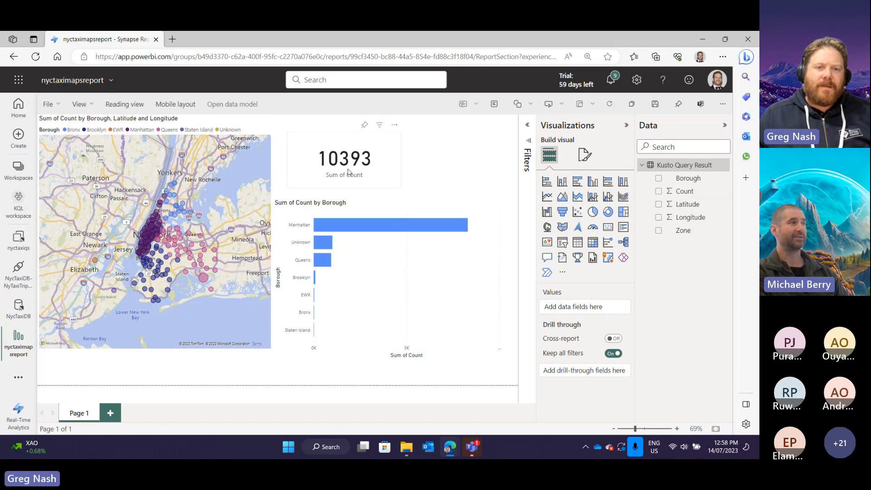
# Step: Shrink the Sum of Count by Borough chart and reposition it with the Sum of Count card so both line up beside the map
pyautogui.click(275, 201)
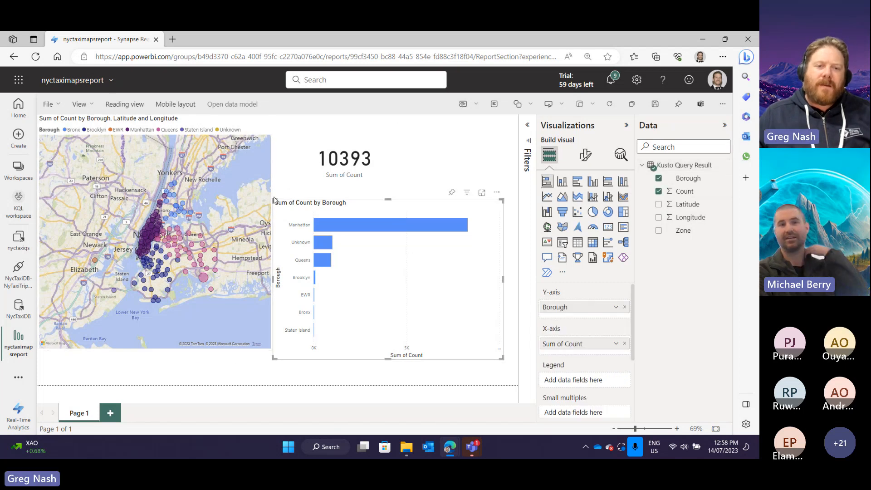
pyautogui.moveTo(273, 199); pyautogui.dragTo(299, 198)
pyautogui.moveTo(403, 359); pyautogui.dragTo(401, 350)
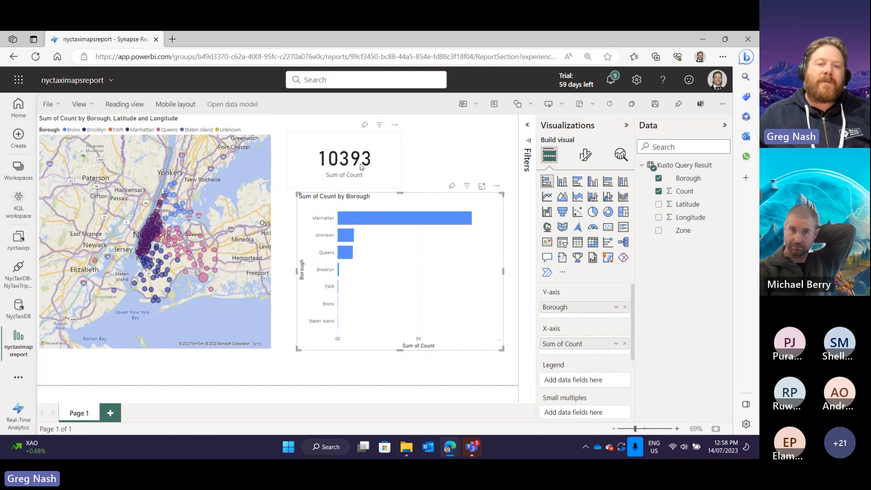
pyautogui.moveTo(361, 167); pyautogui.dragTo(353, 169)
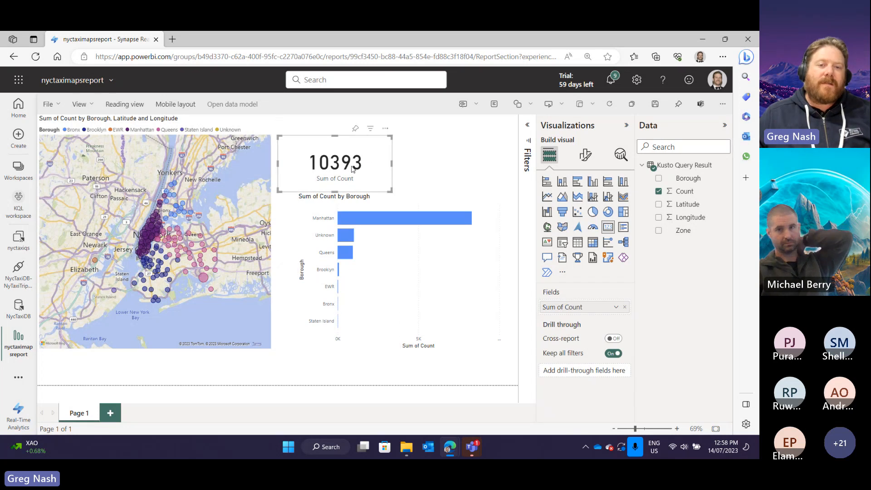
pyautogui.moveTo(419, 200); pyautogui.dragTo(405, 205)
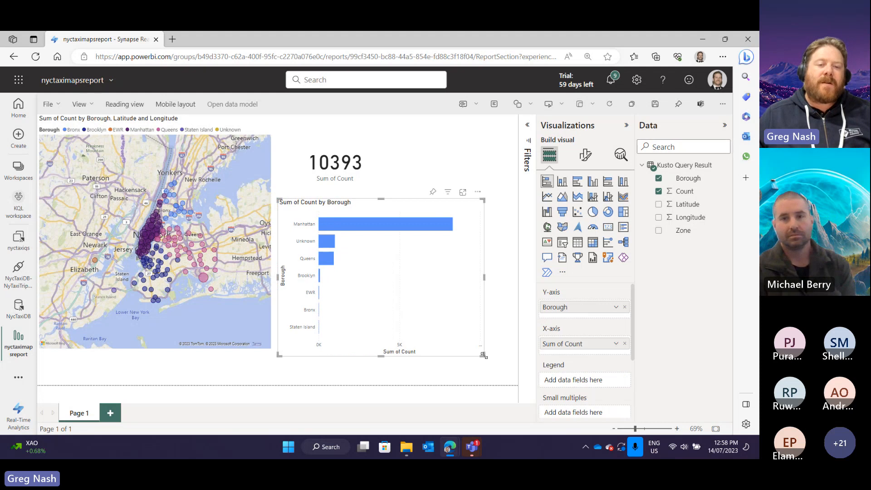
pyautogui.moveTo(484, 355); pyautogui.dragTo(457, 351)
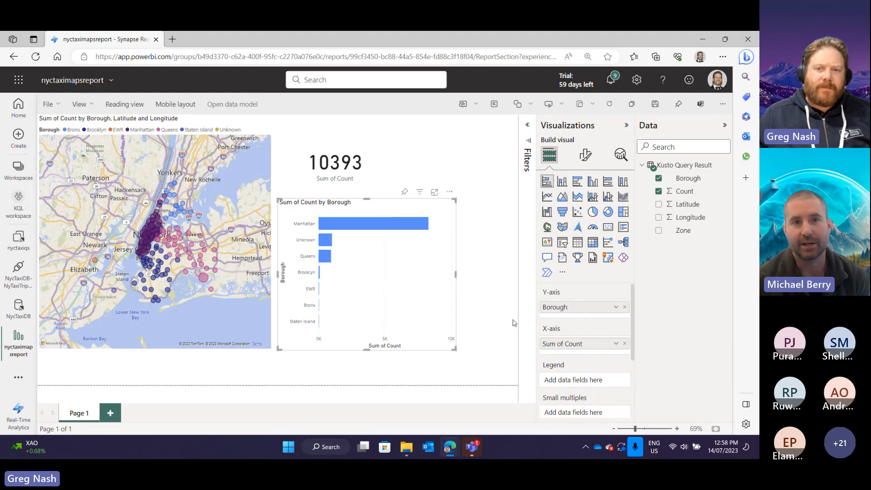
# Step: Collapse the Visualizations and Data panes and download a copy of the report and its data as a .pbix file
pyautogui.click(625, 125)
pyautogui.click(722, 126)
pyautogui.click(52, 105)
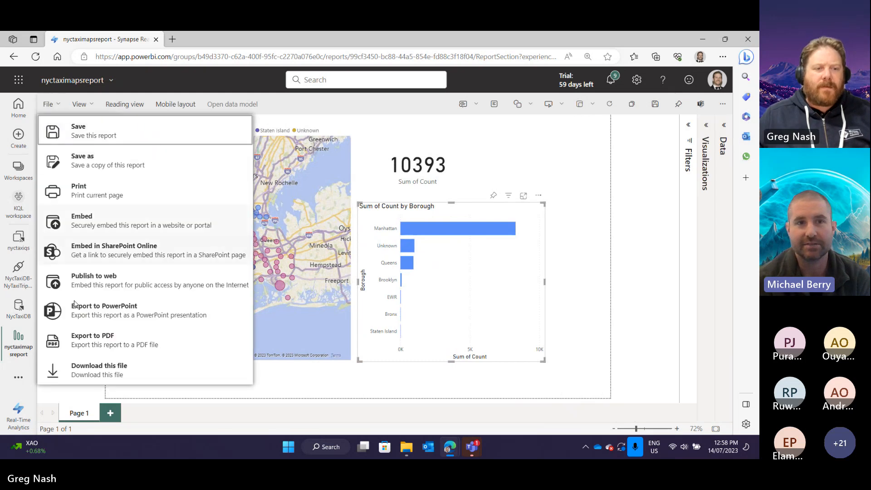
pyautogui.click(136, 372)
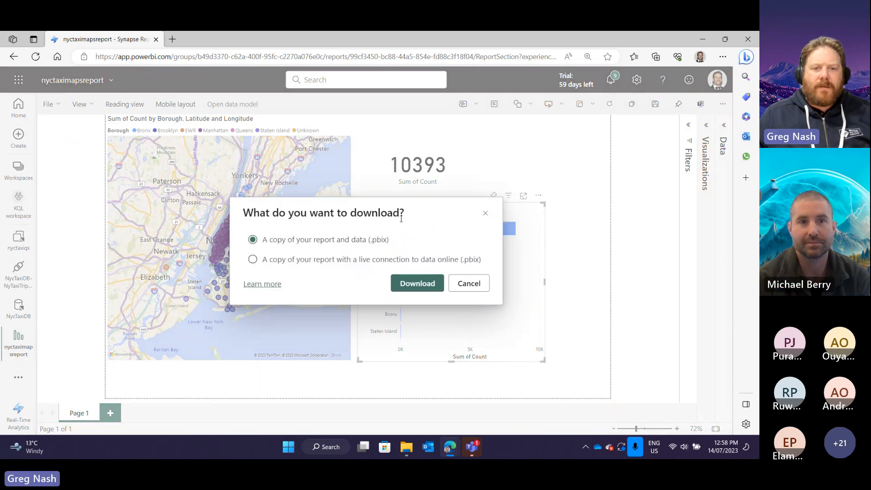
pyautogui.click(419, 285)
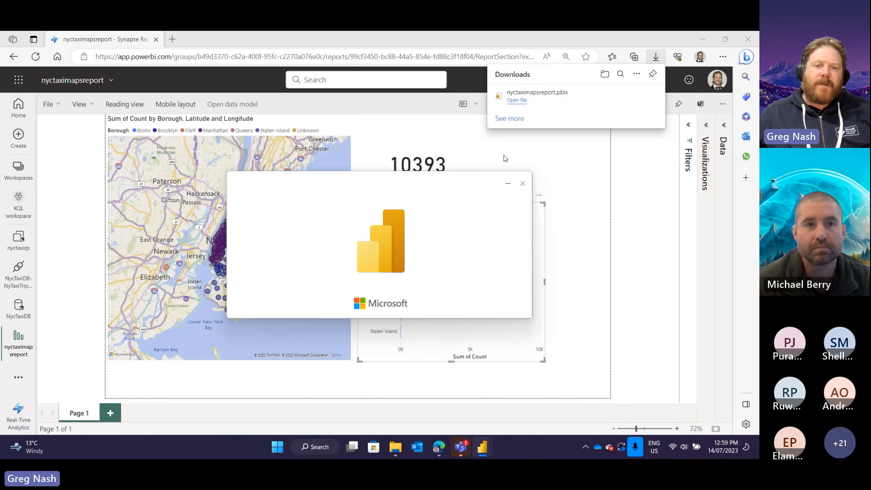
# Step: Switch to Power BI Desktop and sign in to Azure Data Explorer (Kusto) with the organizational account, dismissing the Azure Maps upgrade offer
pyautogui.moveTo(367, 184); pyautogui.dragTo(226, 247)
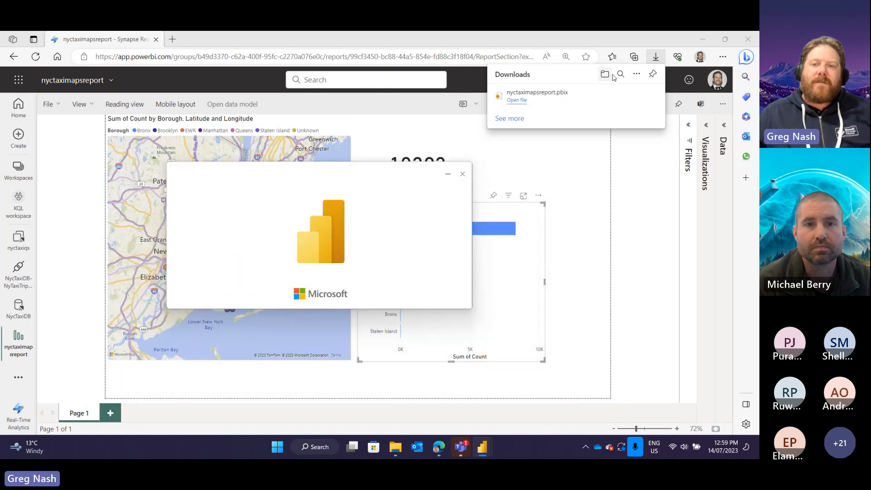
pyautogui.click(537, 41)
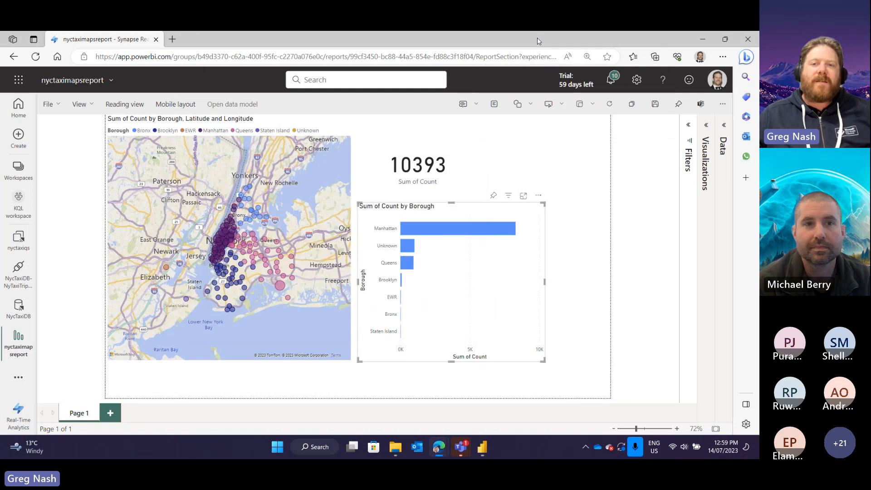
pyautogui.click(484, 446)
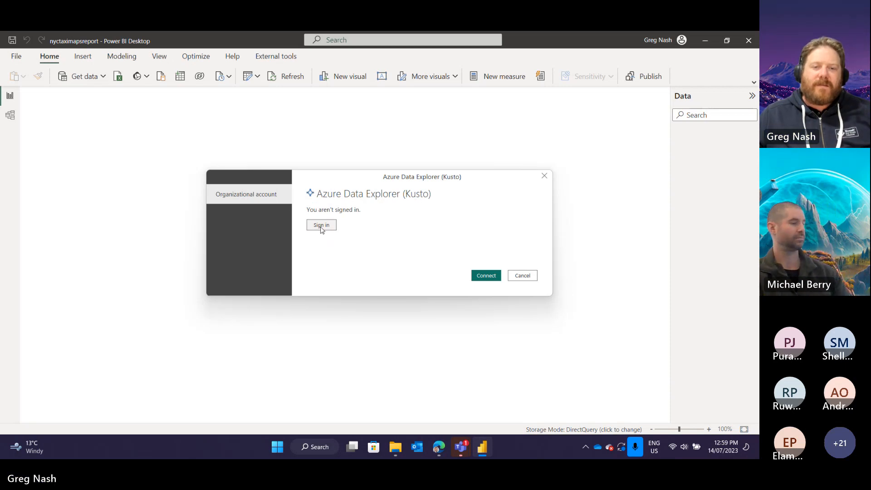
pyautogui.click(335, 225)
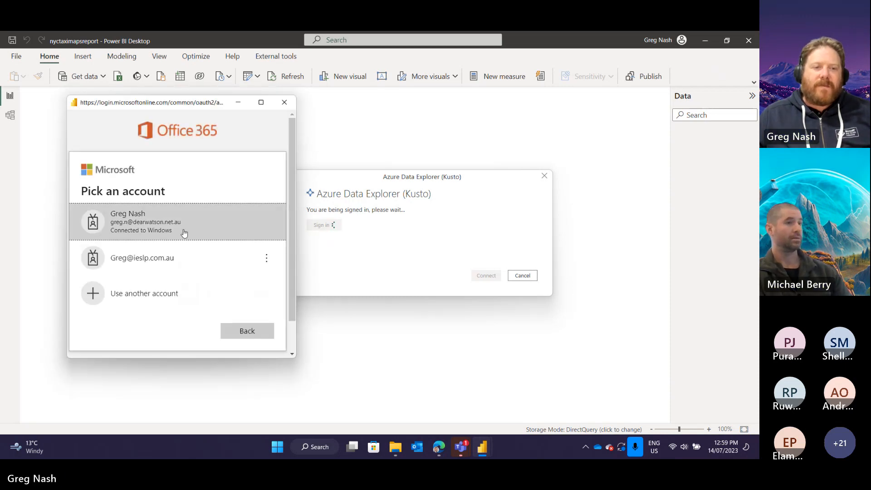
pyautogui.click(182, 232)
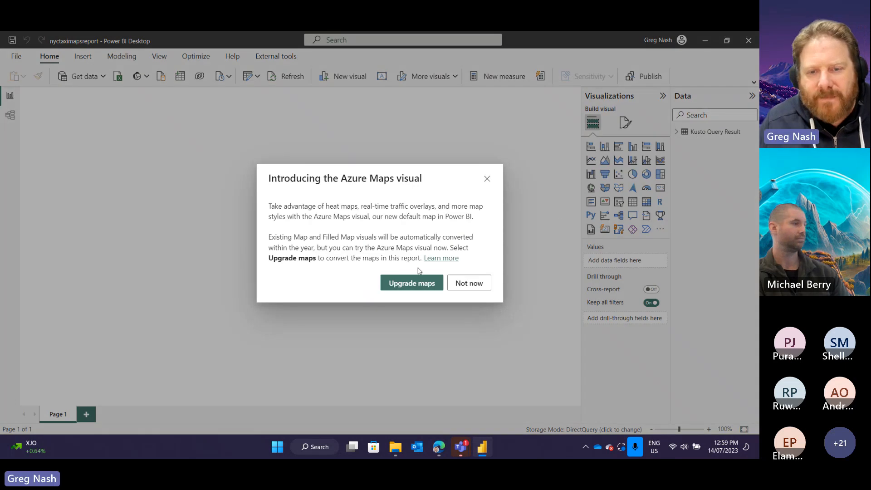
pyautogui.click(487, 179)
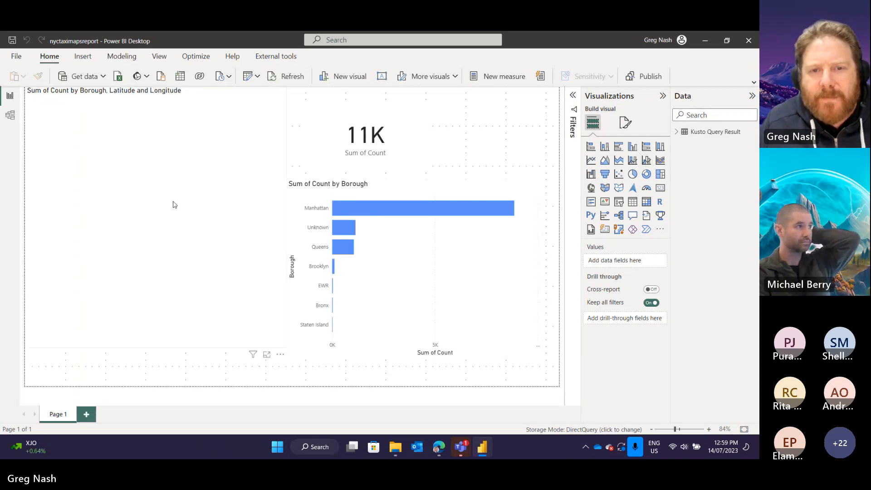
# Step: With the Sum of Count card selected, apply the thousands separator to the Count column of Kusto Query Result
pyautogui.click(407, 148)
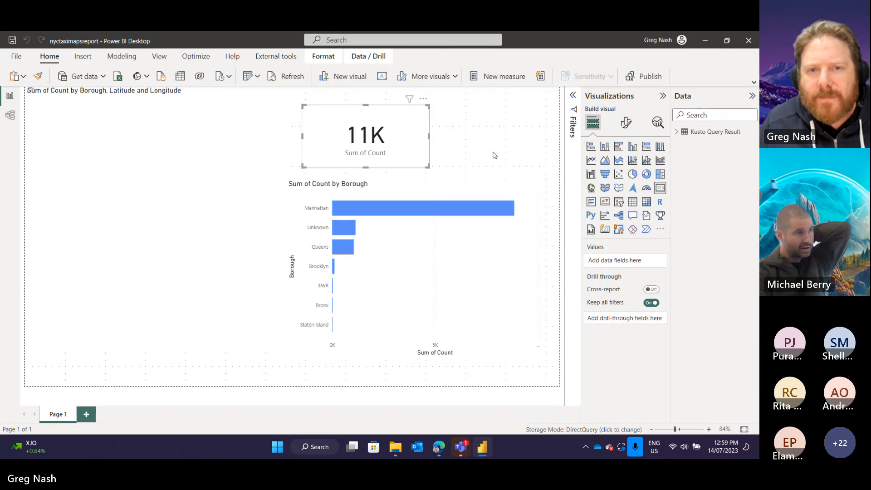
pyautogui.click(677, 131)
pyautogui.click(716, 158)
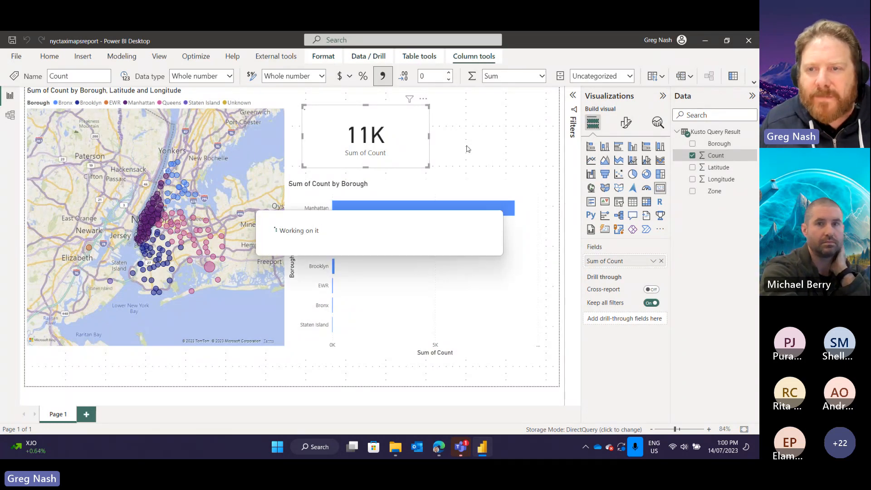
# Step: Change the display units of the Sum of Count card's callout value to show the full, unabbreviated number
pyautogui.click(625, 123)
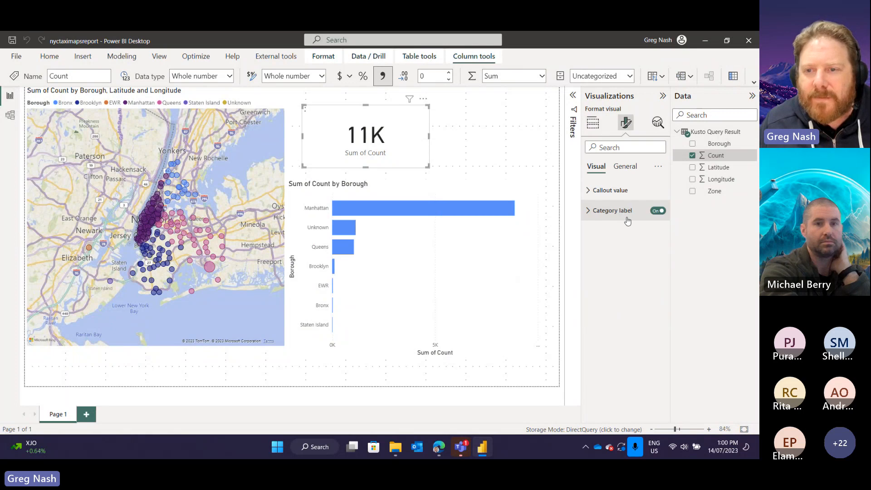
pyautogui.click(592, 210)
pyautogui.click(591, 190)
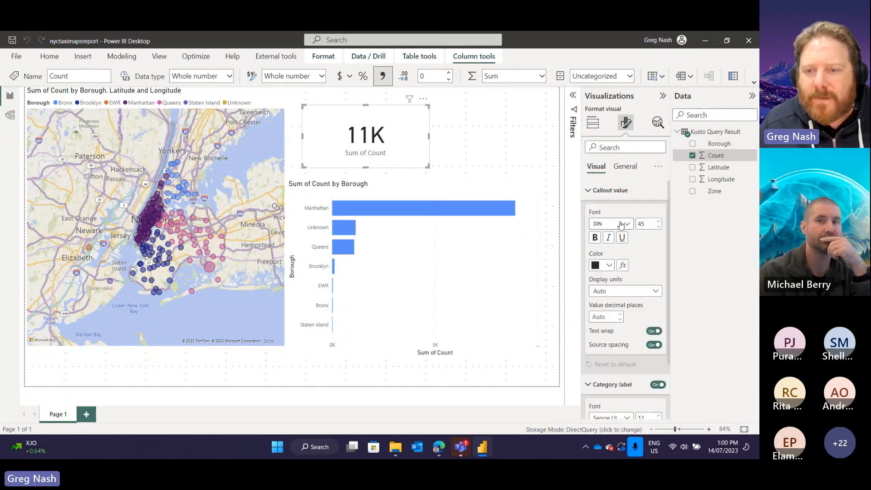
pyautogui.click(625, 291)
pyautogui.click(616, 316)
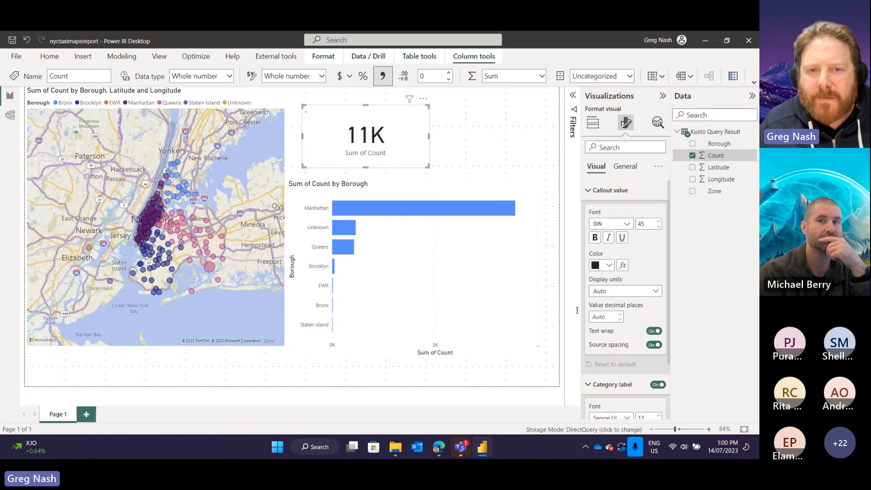
pyautogui.click(477, 140)
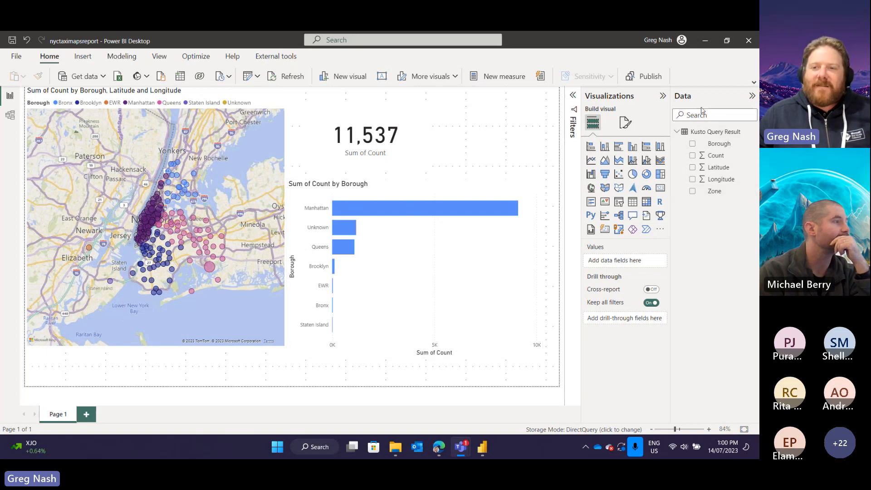
# Step: Open the Kusto Query Result table's query in Power Query Editor and expand its full Source formula
pyautogui.rightClick(703, 136)
pyautogui.click(634, 187)
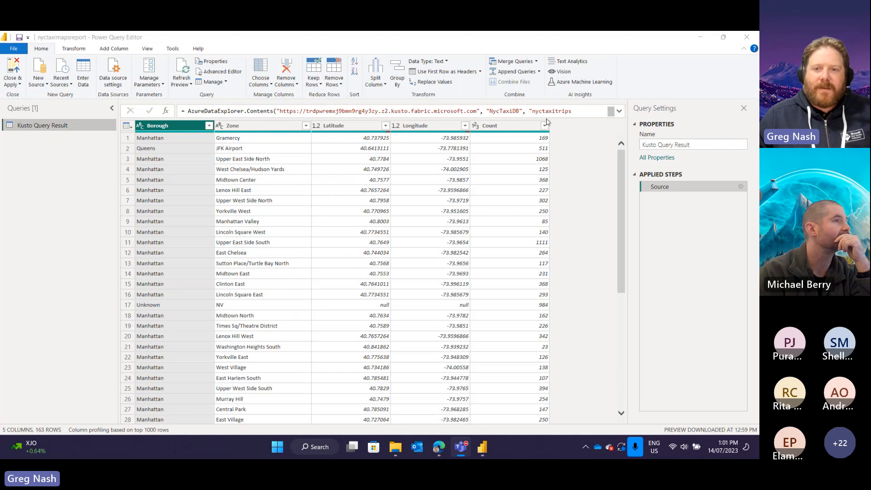
pyautogui.click(618, 111)
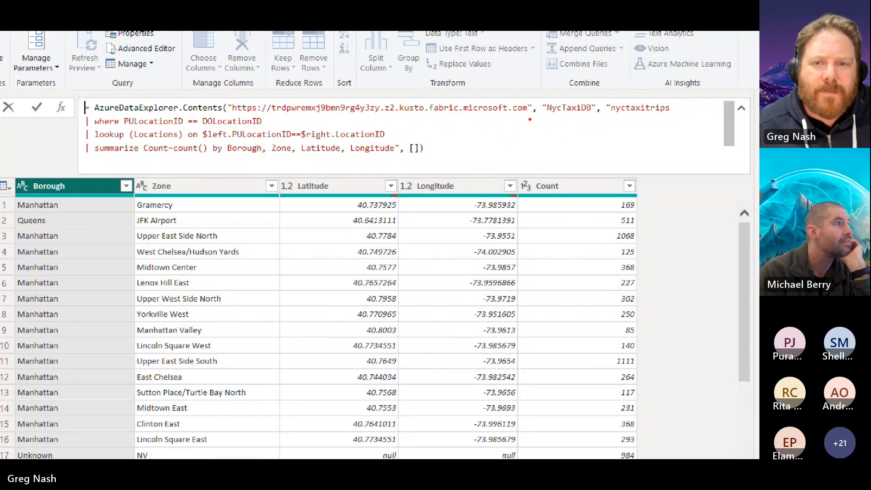
# Step: Examine the Source formula's cluster address, NycTaxiDB database and embedded KQL query on nyctaxitrips
pyautogui.press('Escape')
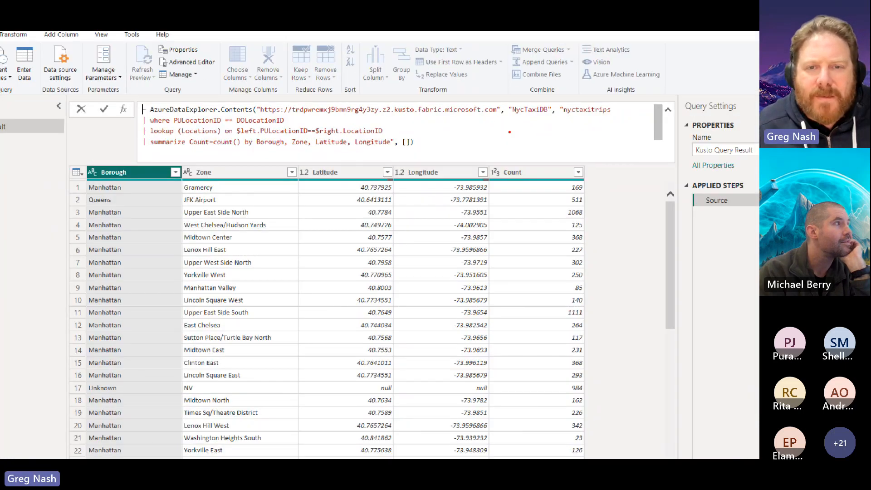
pyautogui.click(451, 132)
pyautogui.moveTo(303, 111); pyautogui.dragTo(392, 138)
pyautogui.click(480, 131)
pyautogui.click(410, 138)
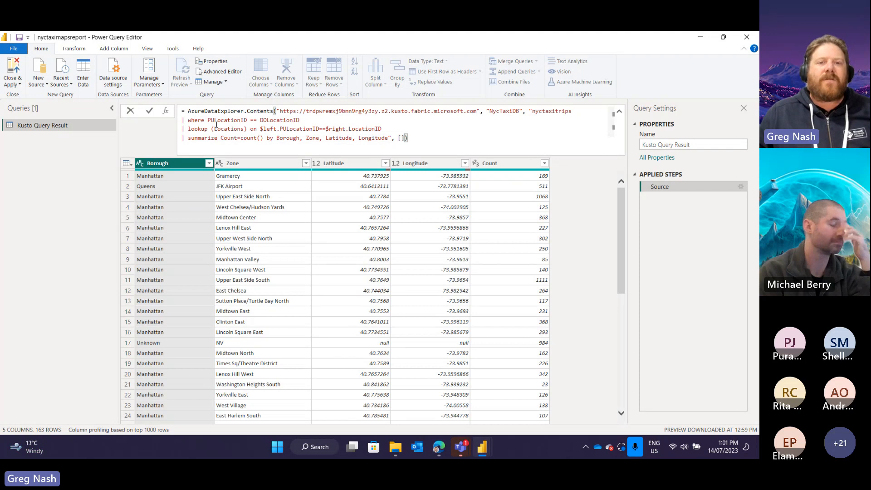
pyautogui.moveTo(306, 111); pyautogui.dragTo(379, 111)
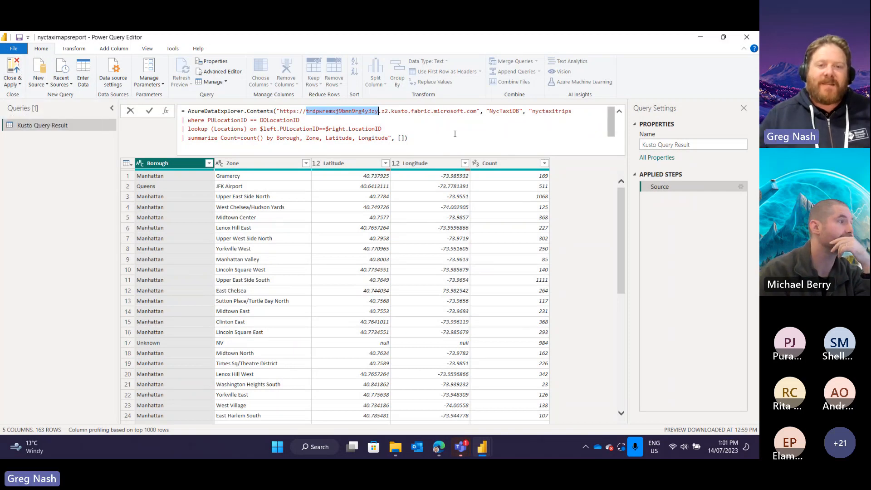
pyautogui.hotkey('ctrl', 'a')
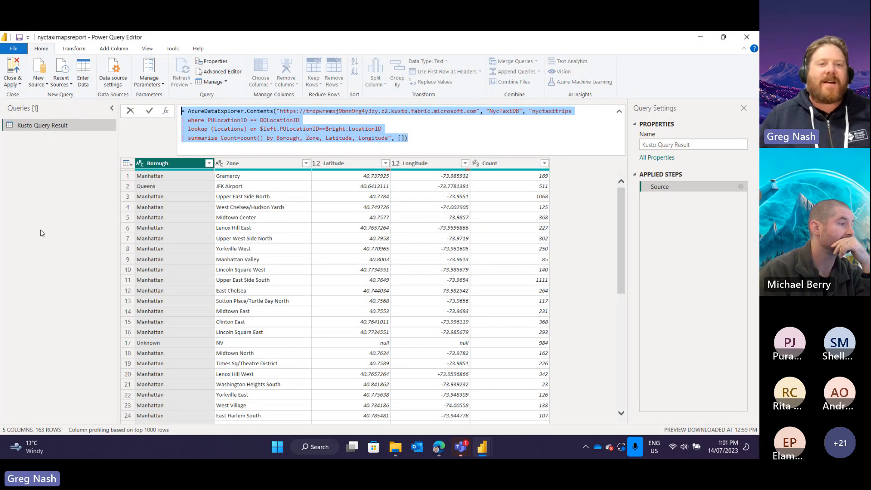
# Step: Start adding a new data source and search the available connectors for "data expl"
pyautogui.click(39, 82)
pyautogui.click(56, 260)
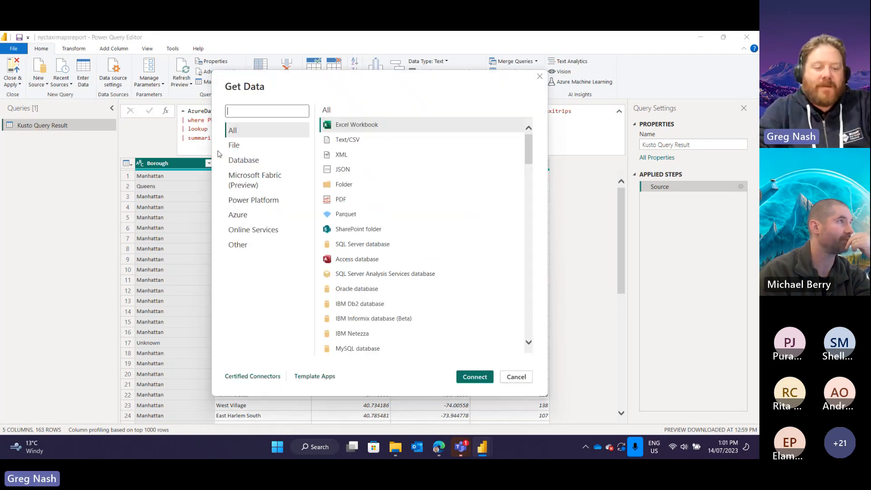
pyautogui.write('data ex')
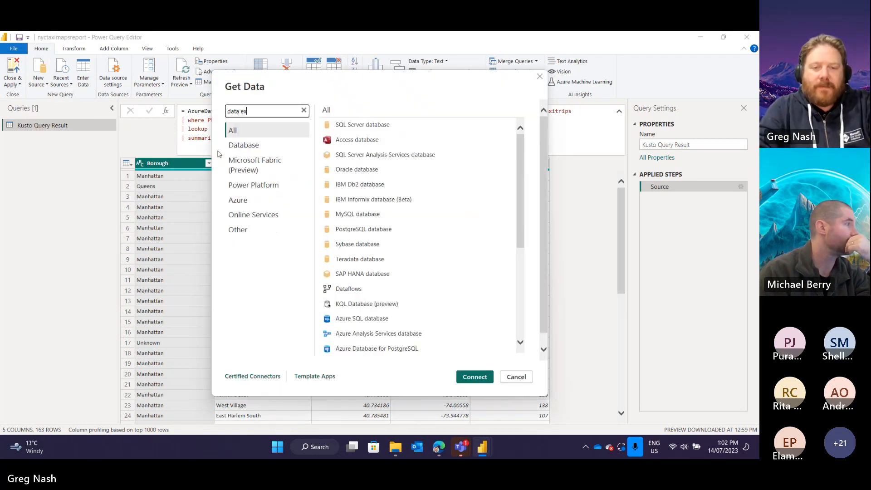
pyautogui.write('pl')
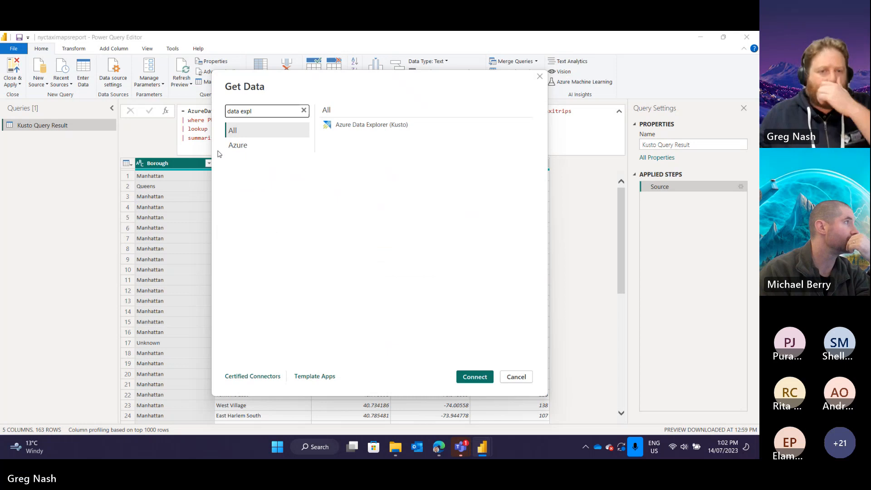
# Step: Open the Azure Data Explorer (Kusto) connector, review its cluster, database and query fields, and close it without connecting
pyautogui.click(377, 124)
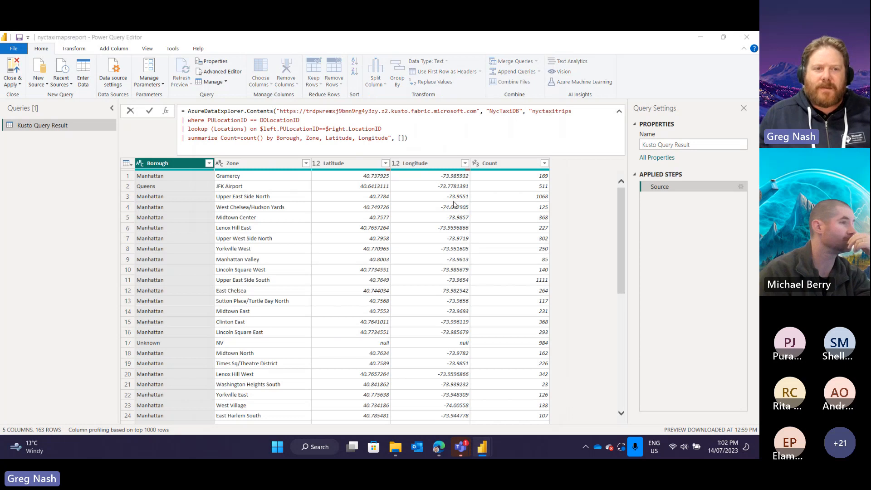
pyautogui.click(251, 143)
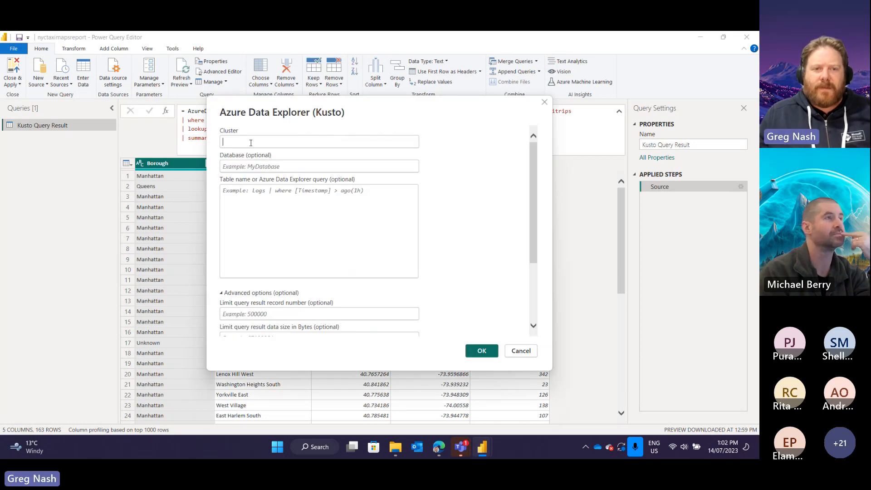
pyautogui.click(249, 167)
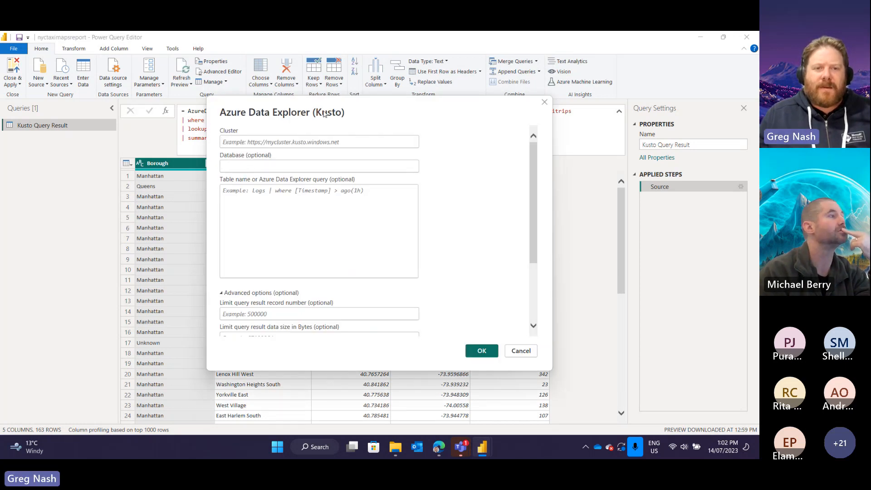
pyautogui.moveTo(385, 106); pyautogui.dragTo(419, 160)
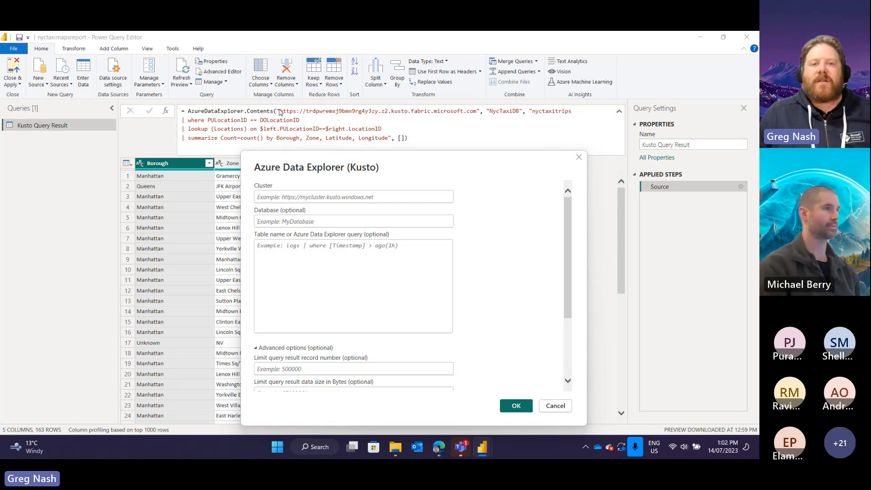
pyautogui.click(578, 156)
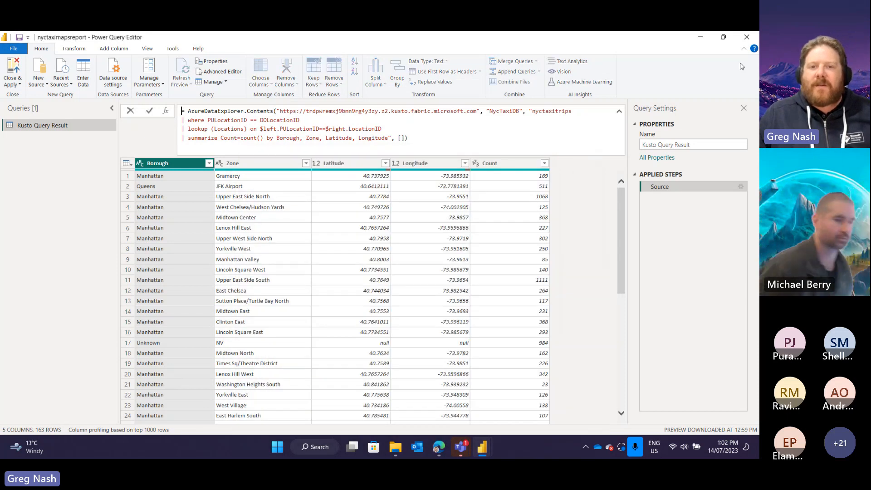
# Step: Switch to the browser and open the NycTaxiDB database, saving the pending changes to nyctaximapsreport
pyautogui.moveTo(580, 153); pyautogui.dragTo(689, 55)
pyautogui.click(701, 39)
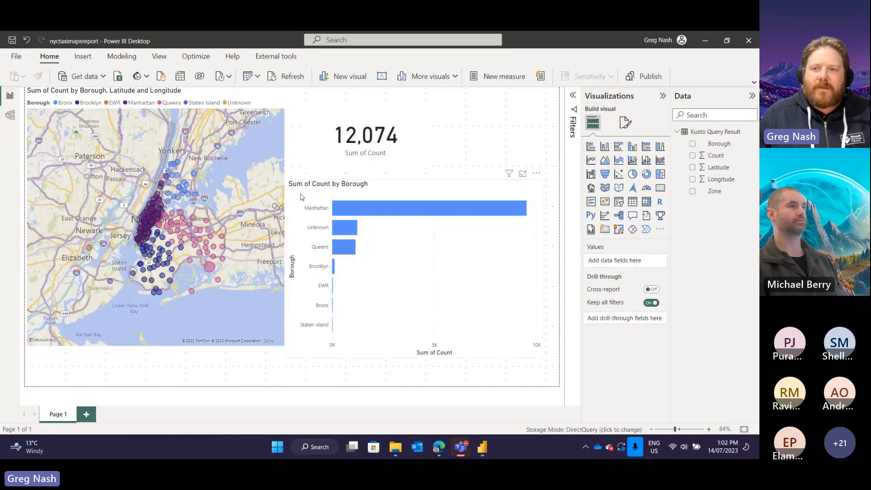
pyautogui.click(702, 39)
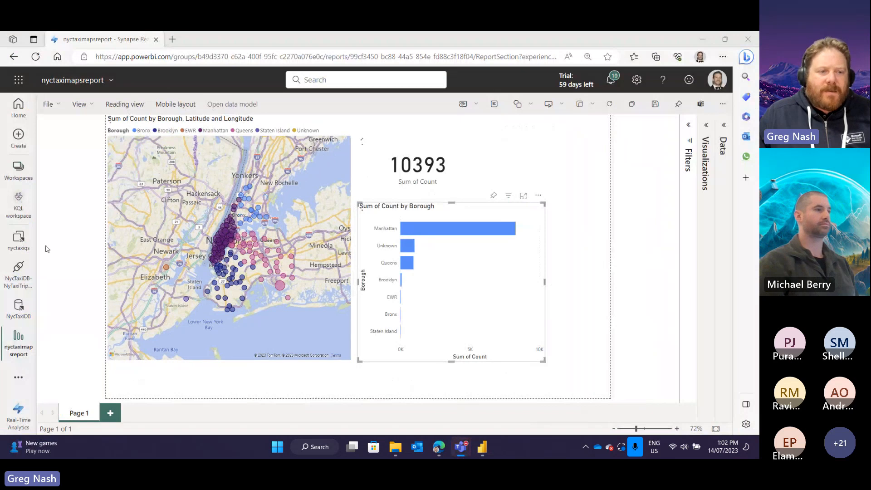
pyautogui.click(19, 311)
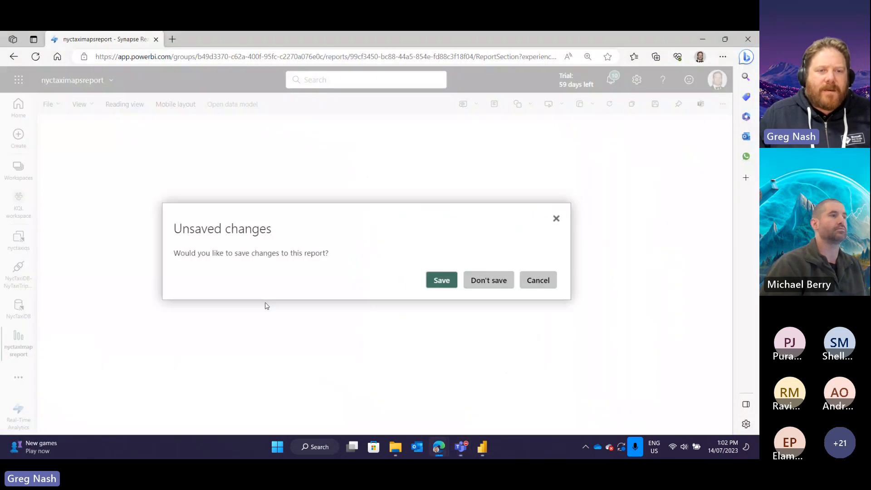
pyautogui.click(441, 280)
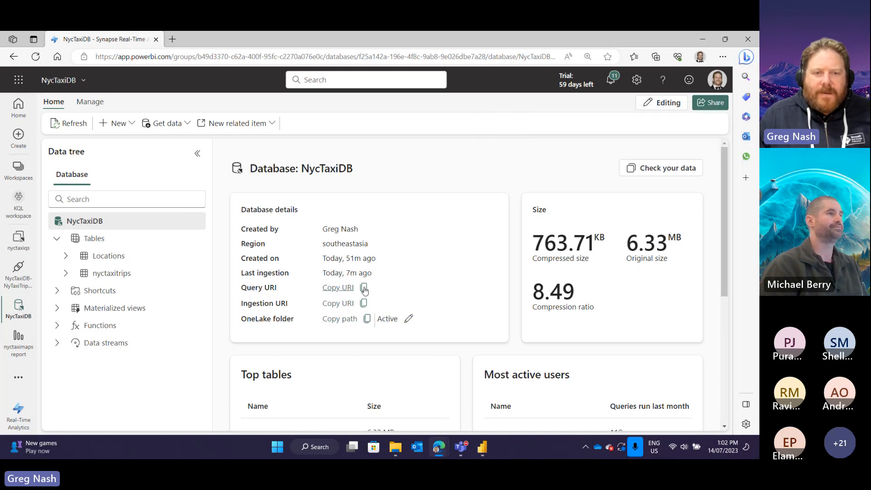
# Step: Copy NycTaxiDB's Query URI and paste it into a blank Notepad document
pyautogui.click(364, 288)
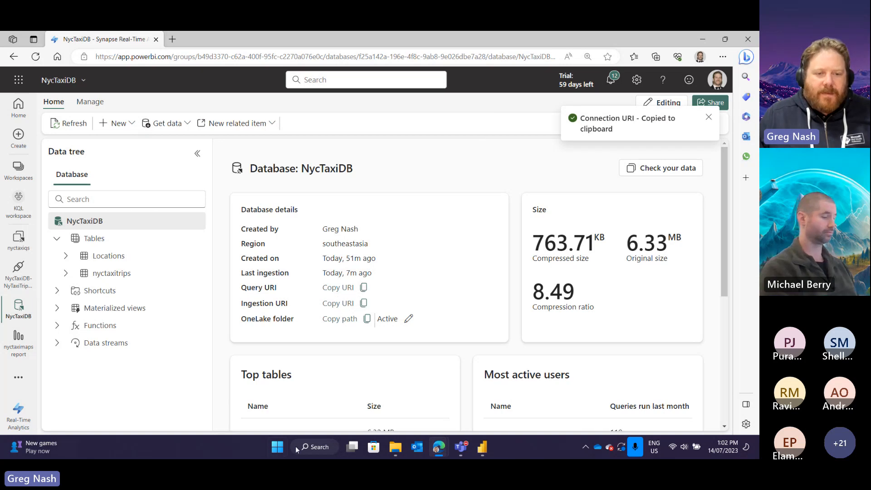
pyautogui.click(271, 447)
pyautogui.write('note')
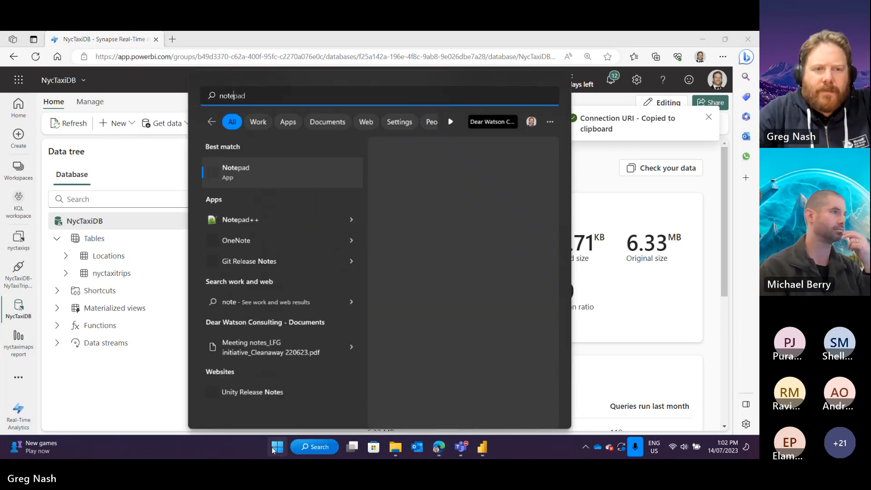
pyautogui.press('Return')
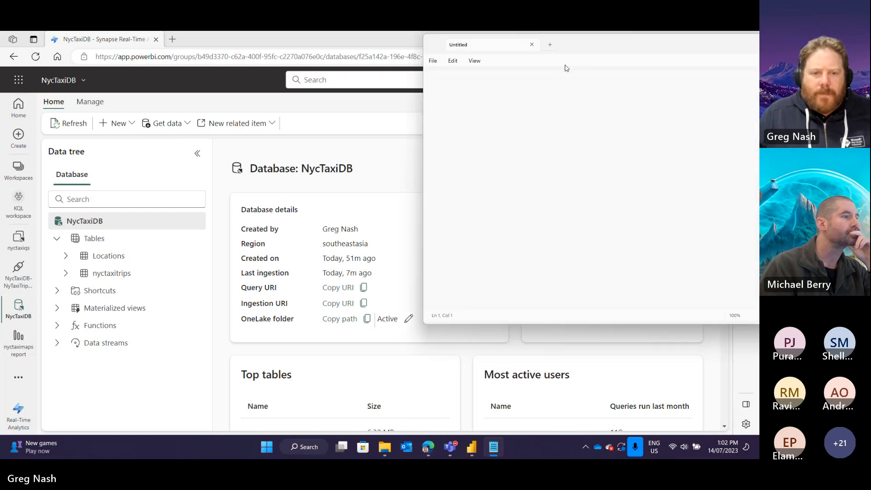
pyautogui.moveTo(363, 123); pyautogui.dragTo(325, 112)
pyautogui.hotkey('ctrl', 'v')
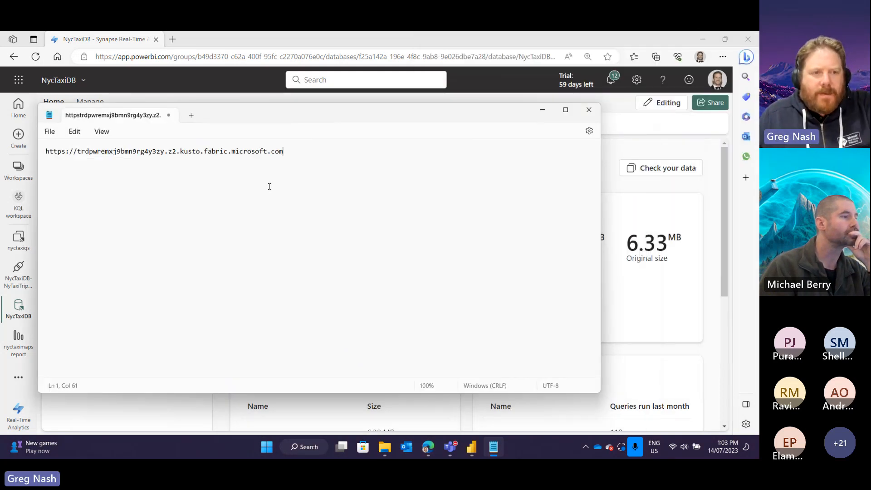
# Step: Enlarge the text display in Notepad to make the pasted cluster URI easy to read
pyautogui.hotkey('ctrl', 'a')
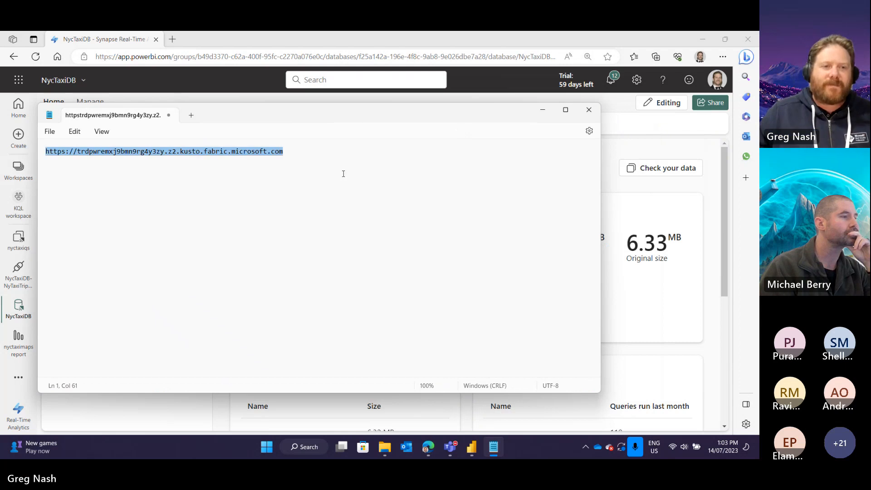
pyautogui.click(208, 186)
pyautogui.hotkey('ctrl', '+')
pyautogui.hotkey('ctrl', '+')
pyautogui.hotkey('ctrl', '+')
pyautogui.hotkey('ctrl', '+')
pyautogui.hotkey('ctrl', '+')
pyautogui.hotkey('ctrl', '+')
pyautogui.hotkey('ctrl', '+')
pyautogui.hotkey('ctrl', '+')
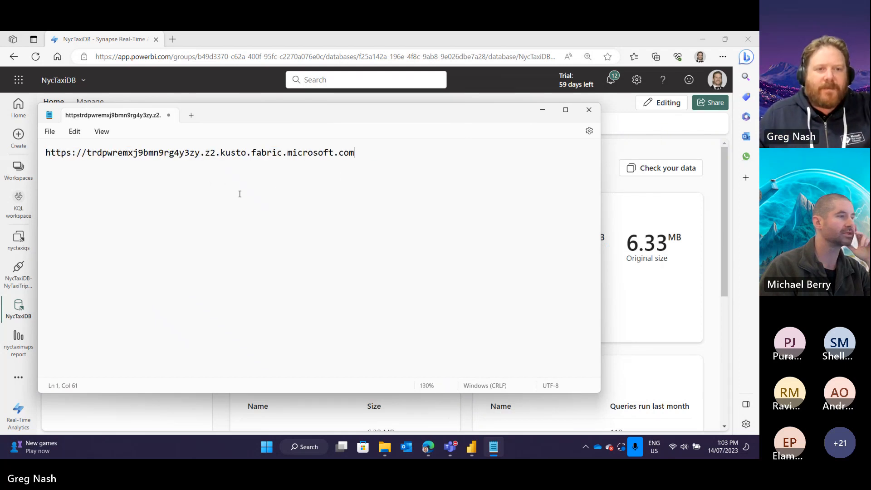
# Step: Move Notepad out of the way and highlight the Query URI entry in NycTaxiDB's database details
pyautogui.moveTo(358, 116); pyautogui.dragTo(758, 68)
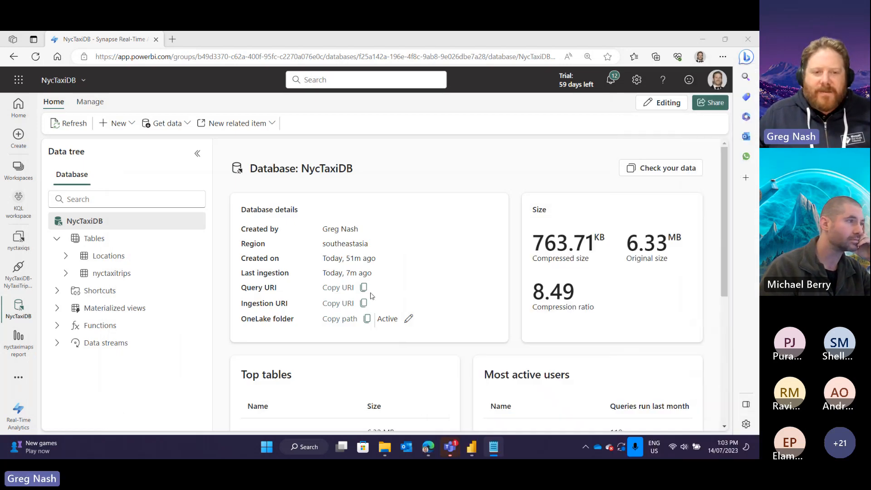
pyautogui.click(423, 279)
pyautogui.moveTo(242, 286); pyautogui.dragTo(380, 289)
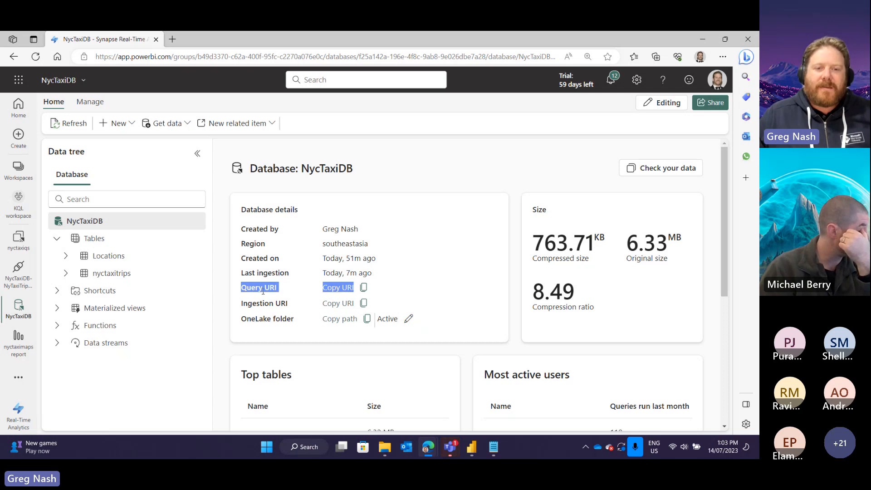
# Step: Switch to Power Query Editor, start a new source, search the connectors for "kusto" and connect with Azure Data Explorer (Kusto)
pyautogui.click(472, 447)
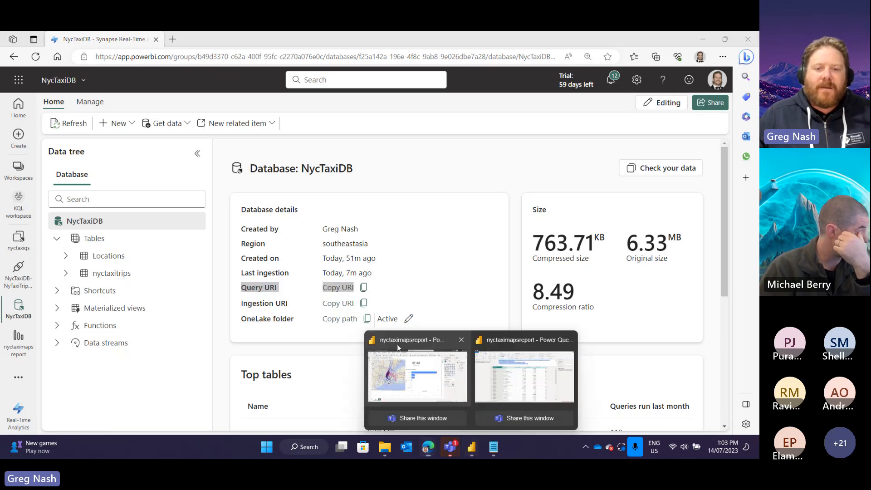
pyautogui.click(457, 384)
pyautogui.moveTo(472, 448)
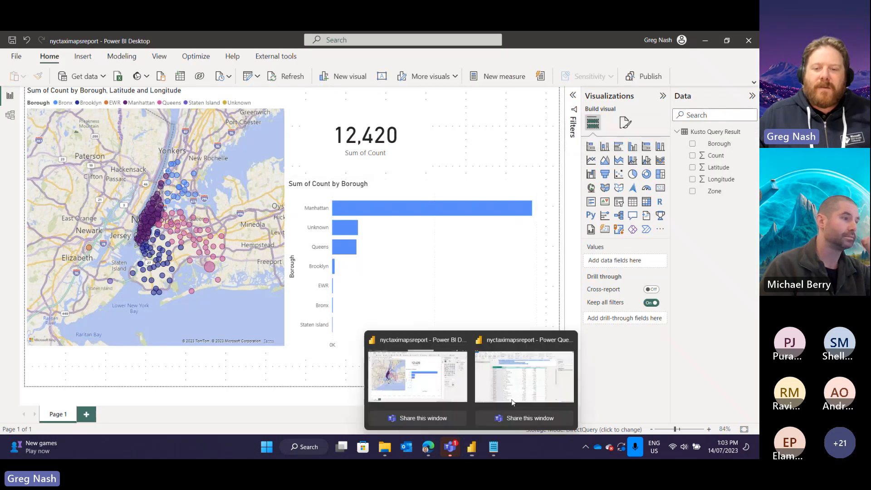
pyautogui.click(529, 408)
pyautogui.click(33, 88)
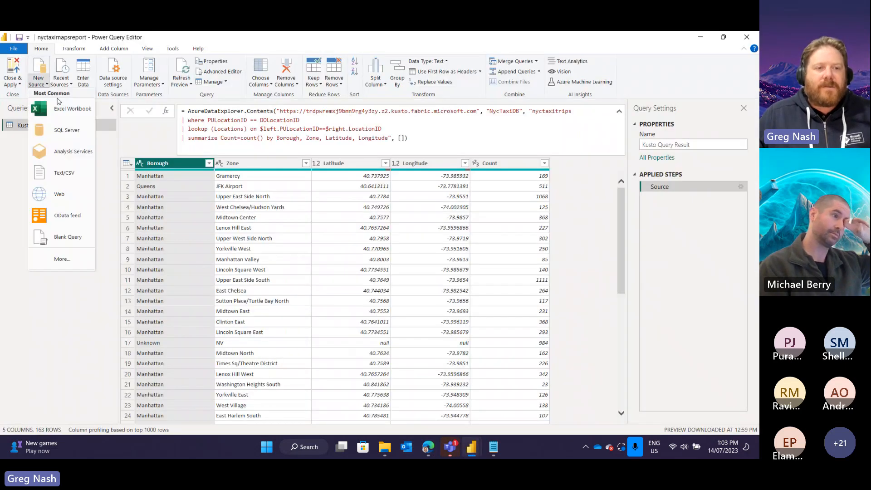
pyautogui.click(72, 259)
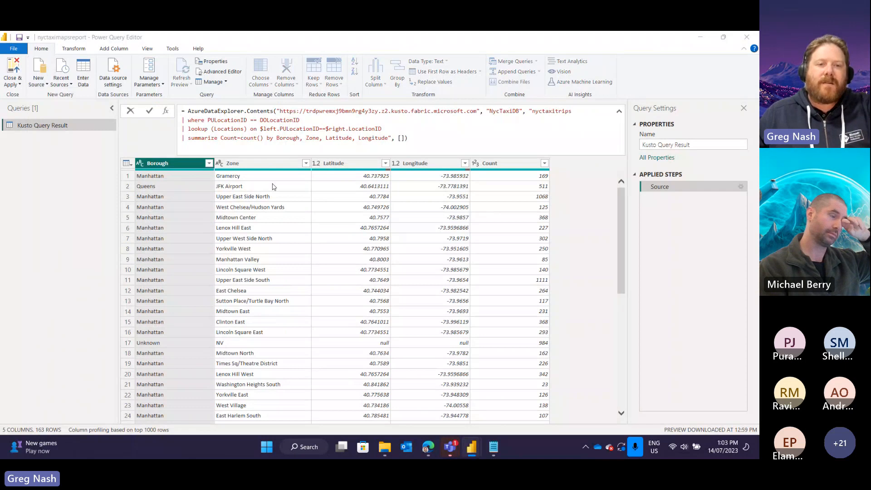
pyautogui.write('kusto')
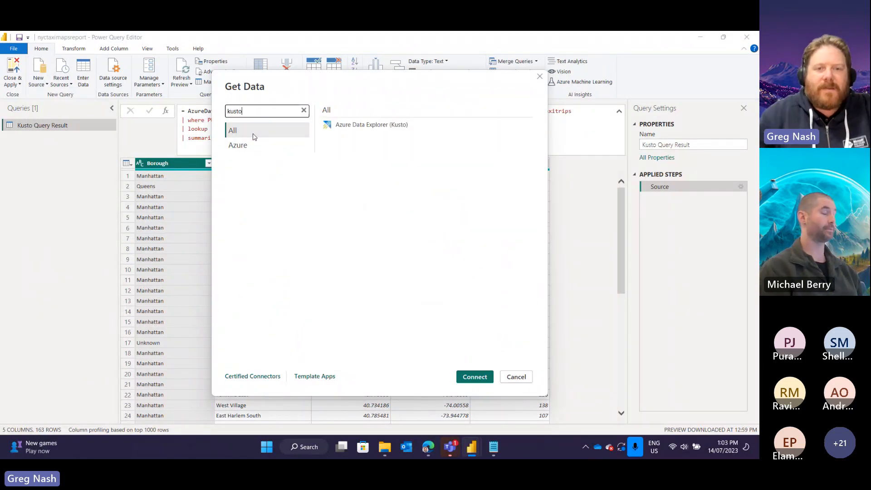
pyautogui.click(336, 125)
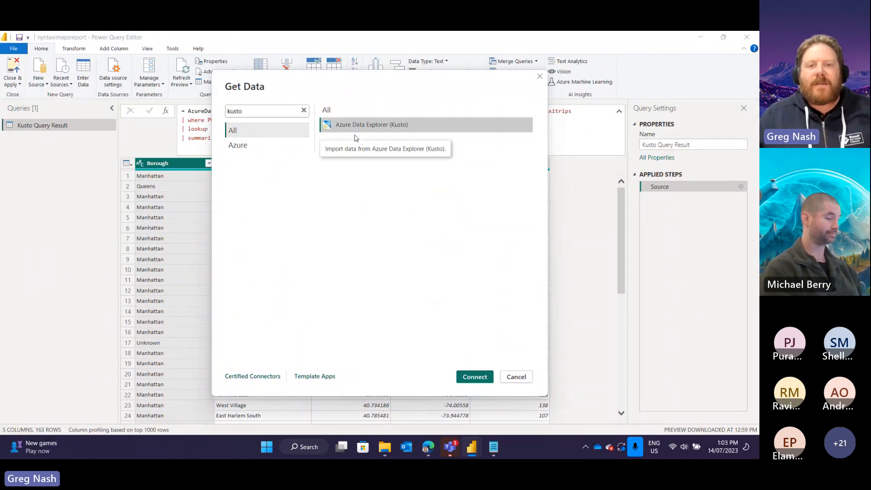
pyautogui.click(483, 378)
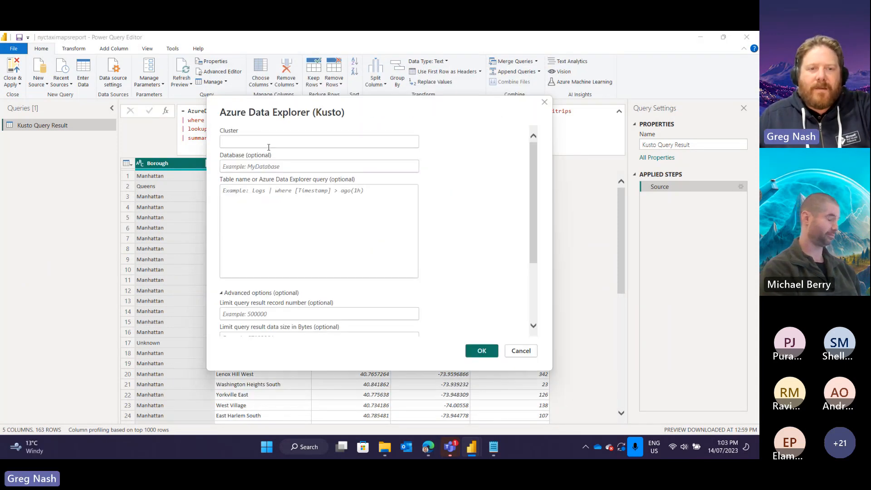
# Step: Fill in the connector's cluster with the copied query URI and its database with "MycTaxiDB"
pyautogui.click(270, 146)
pyautogui.hotkey('ctrl', 'v')
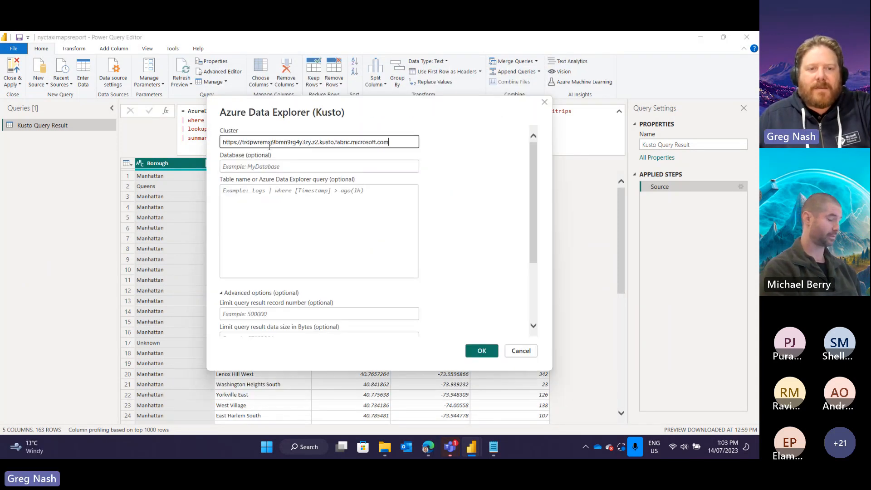
pyautogui.click(327, 165)
pyautogui.moveTo(344, 125); pyautogui.dragTo(344, 178)
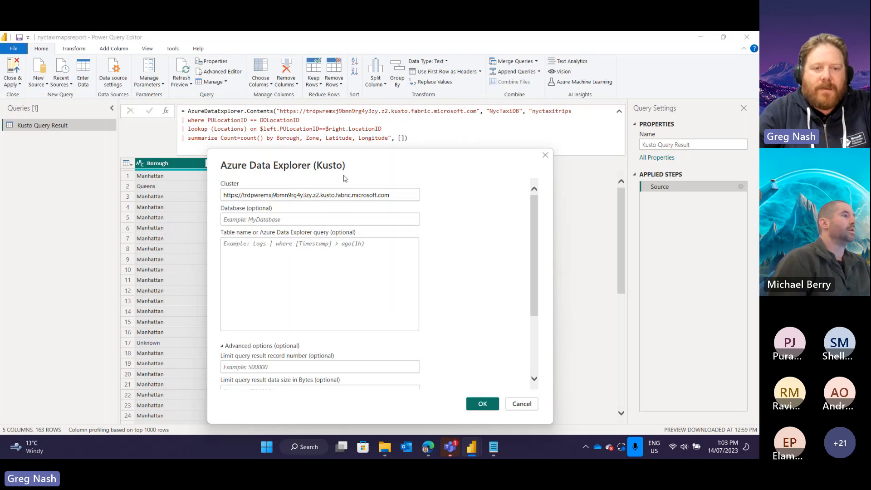
pyautogui.click(316, 218)
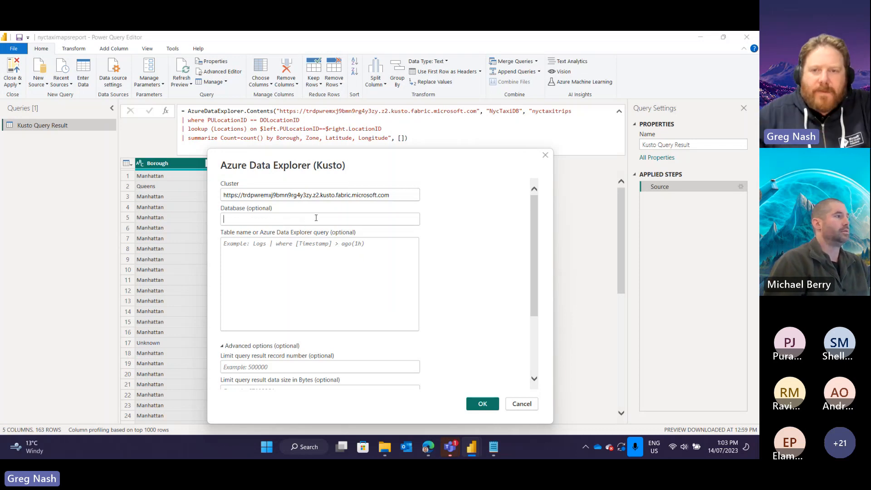
pyautogui.write('Myc')
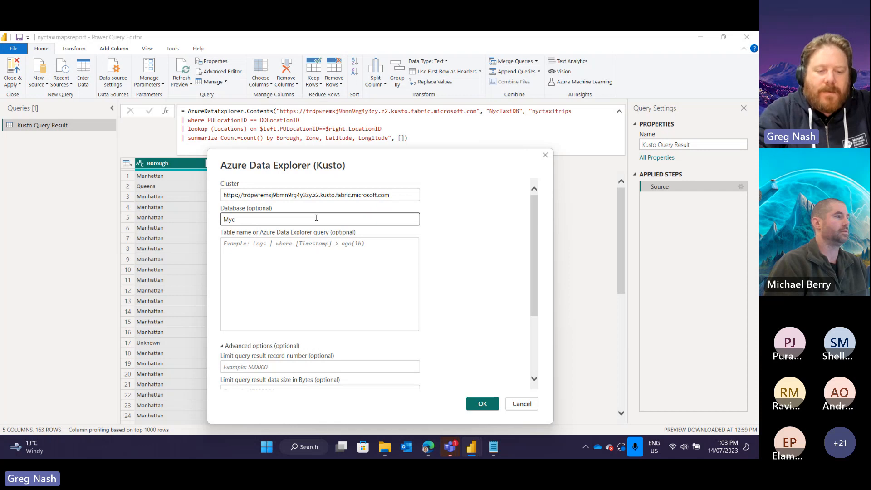
pyautogui.write('TaxiDB')
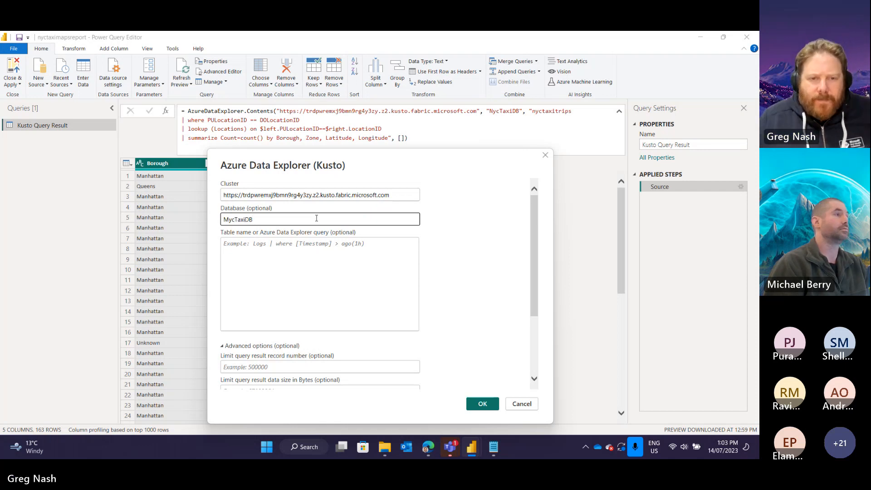
# Step: Review the connector's query box, advanced limit options and data connectivity modes, and close it without connecting
pyautogui.click(314, 274)
pyautogui.scroll(-4, 314, 275)
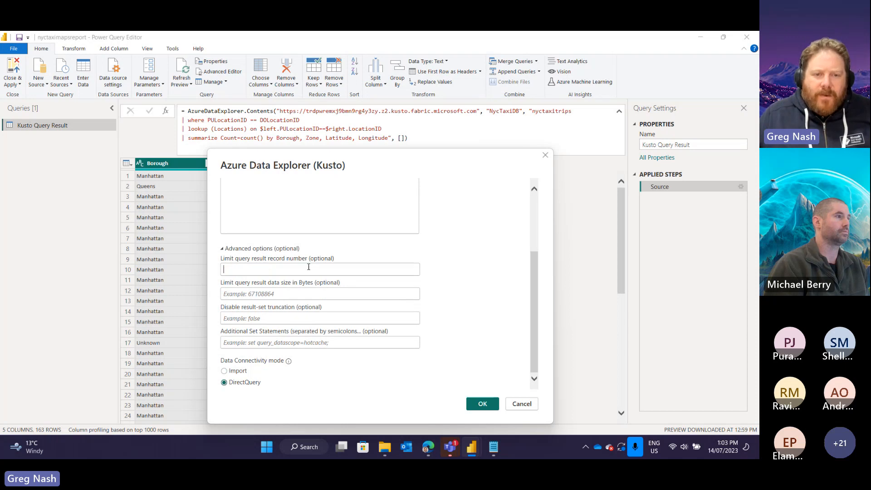
pyautogui.click(268, 293)
pyautogui.click(267, 317)
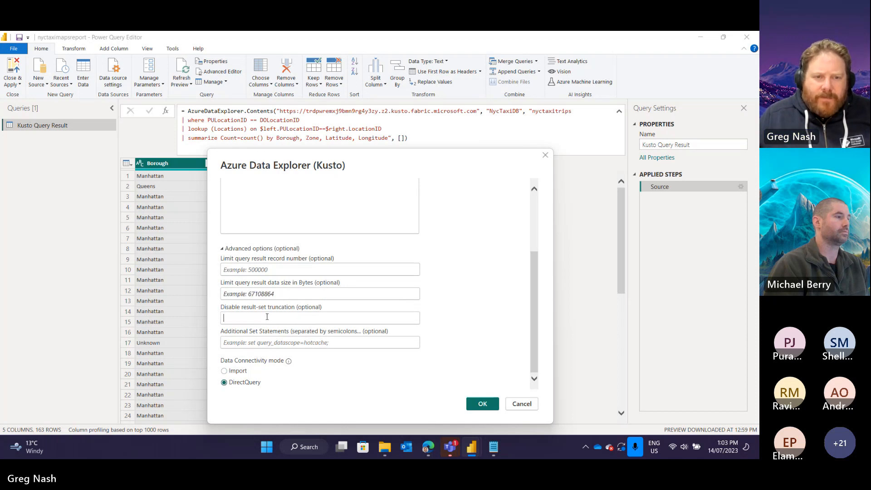
pyautogui.click(286, 343)
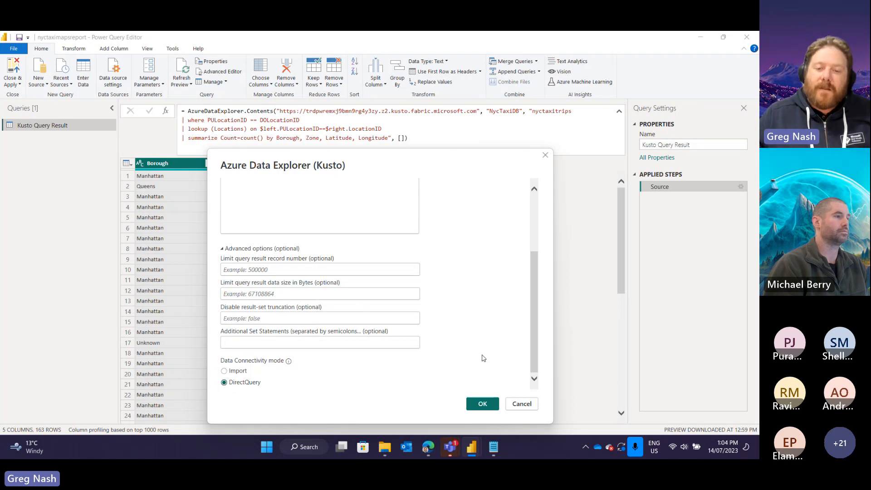
pyautogui.click(545, 155)
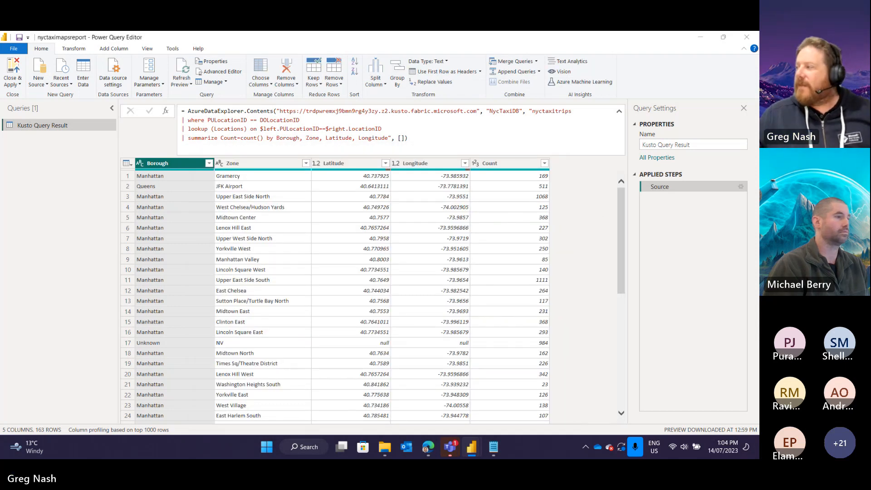
# Step: Highlight the Kusto Query Result's Source formula to examine its cluster, database and embedded KQL query
pyautogui.moveTo(412, 138); pyautogui.dragTo(182, 112)
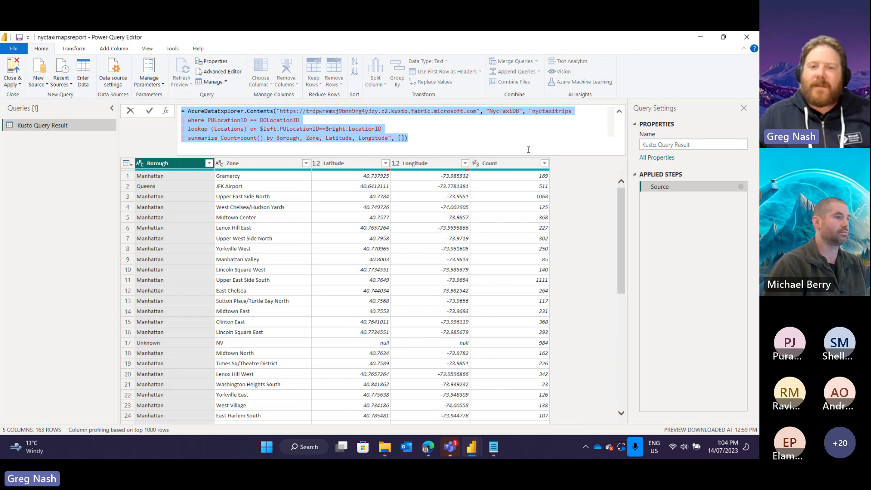
pyautogui.click(564, 148)
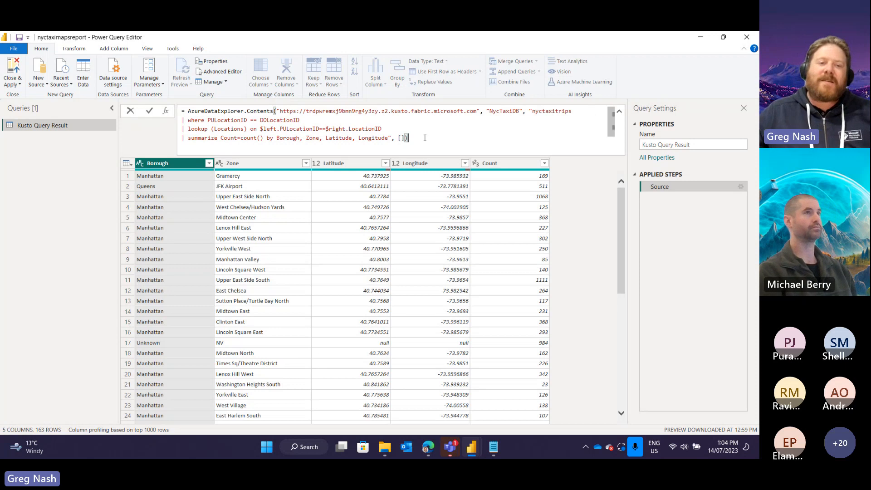
pyautogui.moveTo(477, 140); pyautogui.dragTo(169, 125)
pyautogui.click(500, 136)
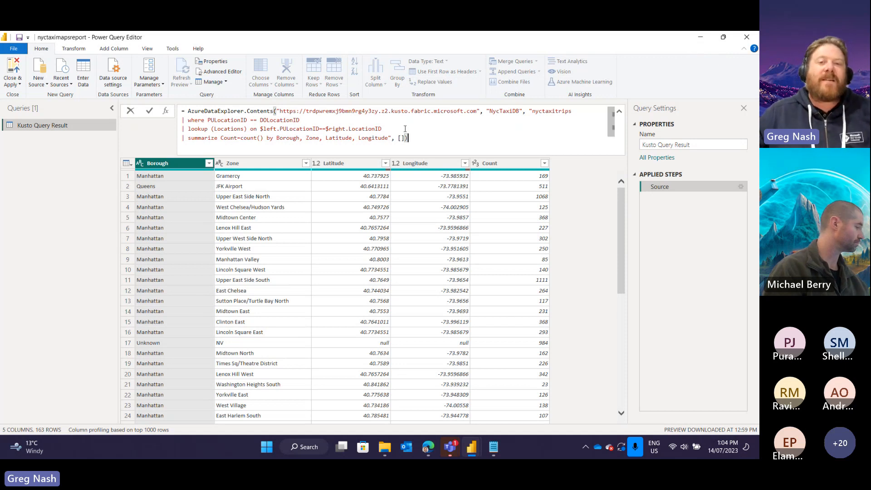
pyautogui.moveTo(416, 139); pyautogui.dragTo(210, 112)
pyautogui.click(499, 132)
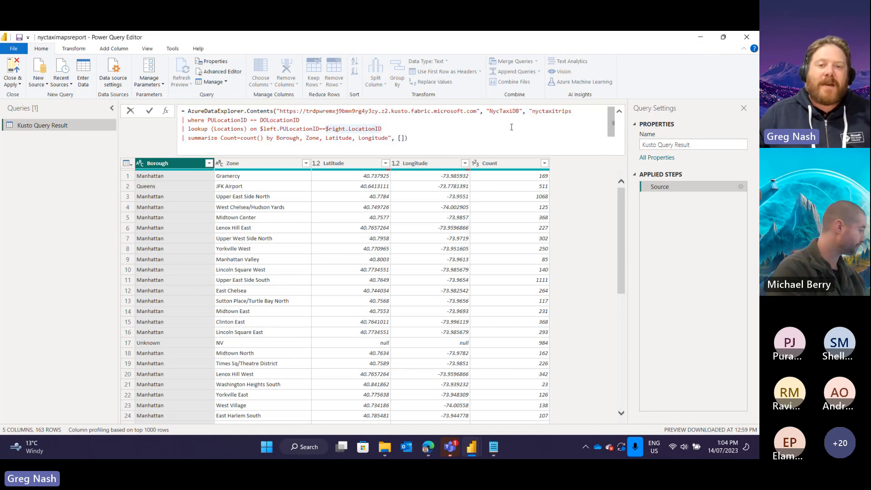